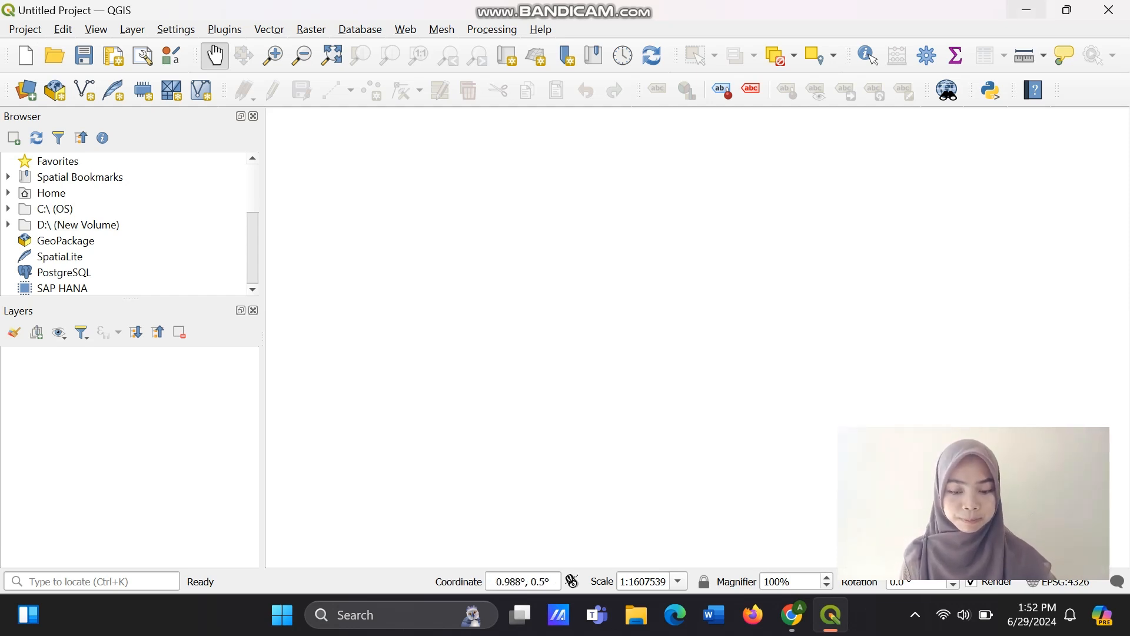
Switch from QGIS to Chrome and search Google for "qgis download" in a new tab.
left_click(1026, 10)
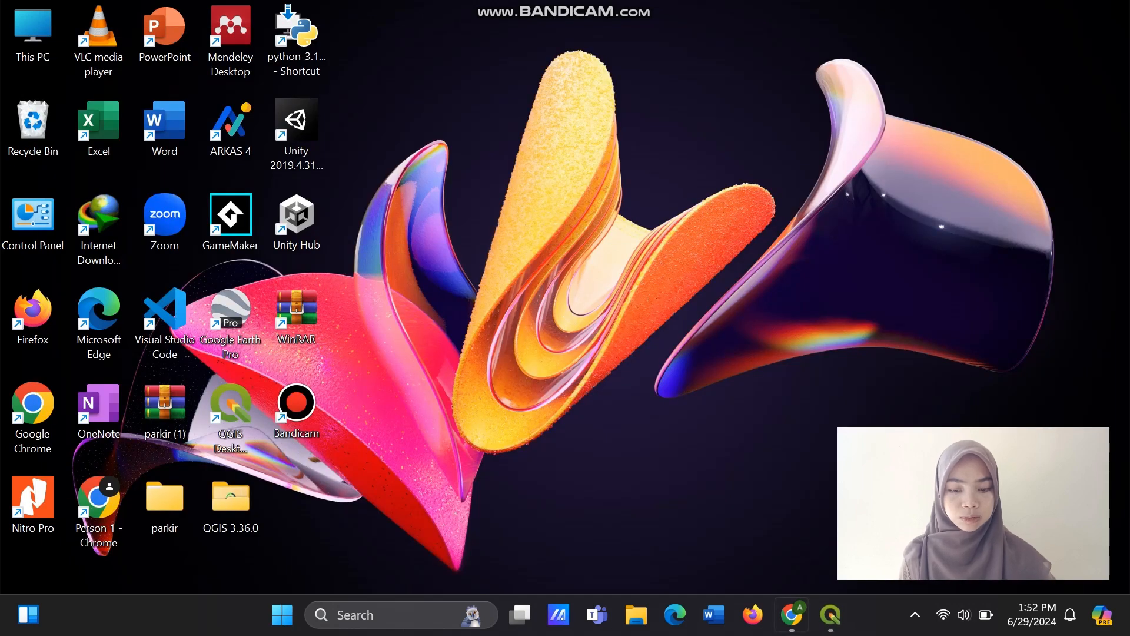
left_click(791, 615)
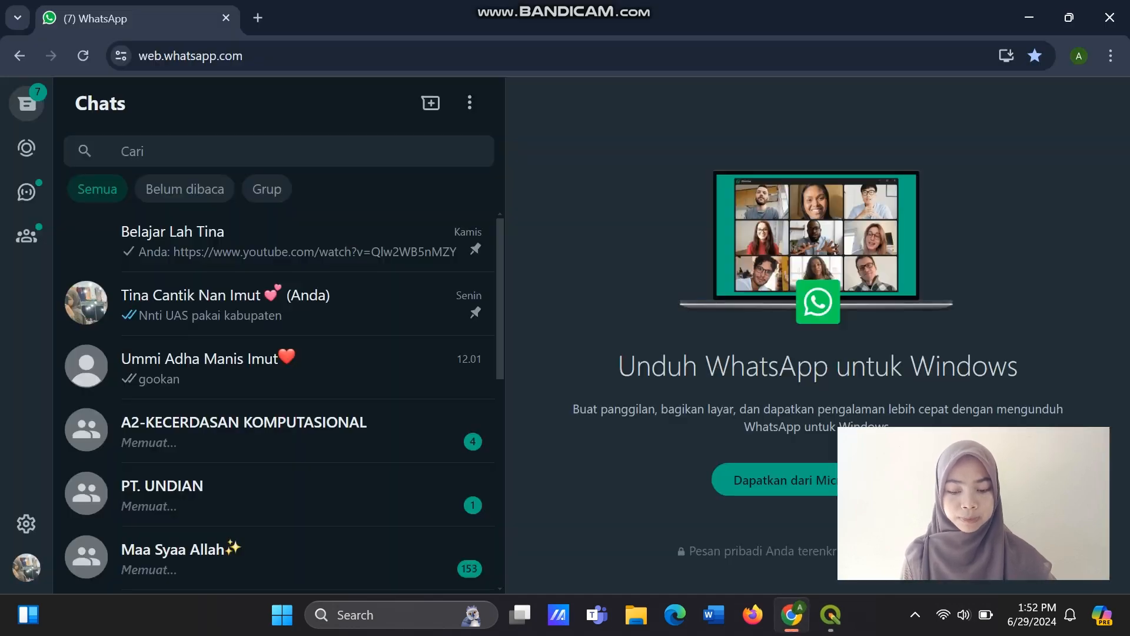
key("ctrl+t")
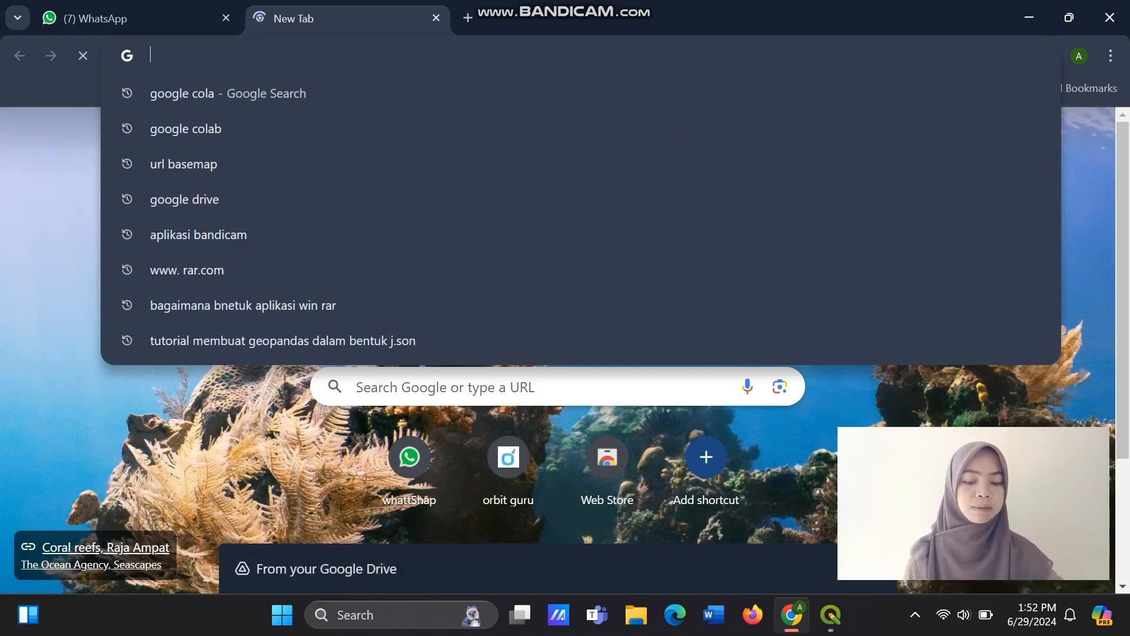
type("q")
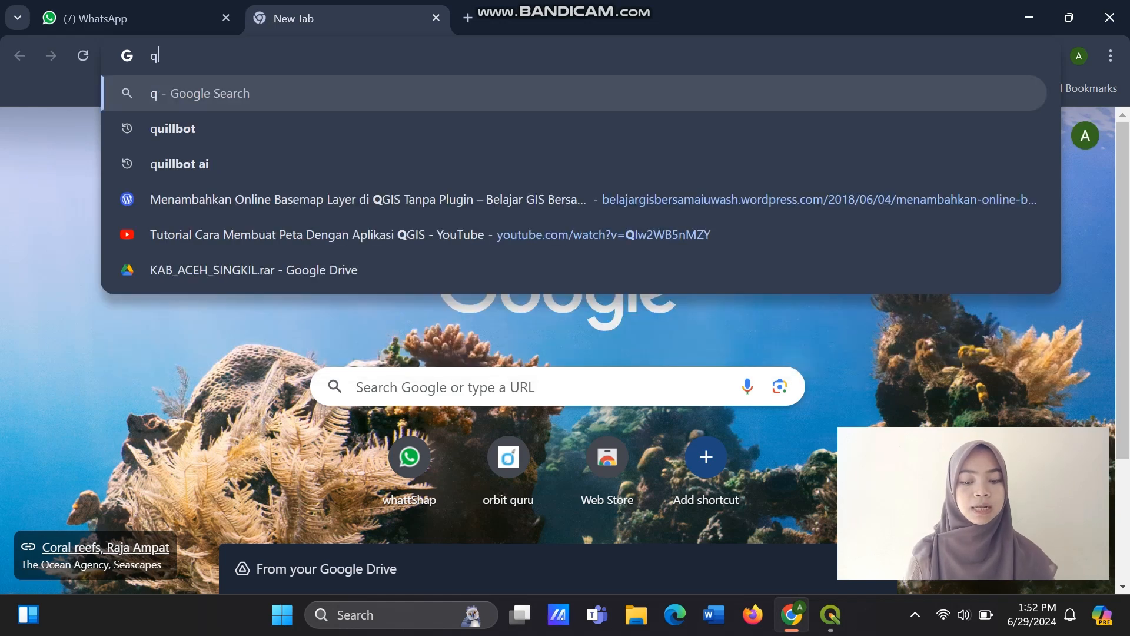
type("gus")
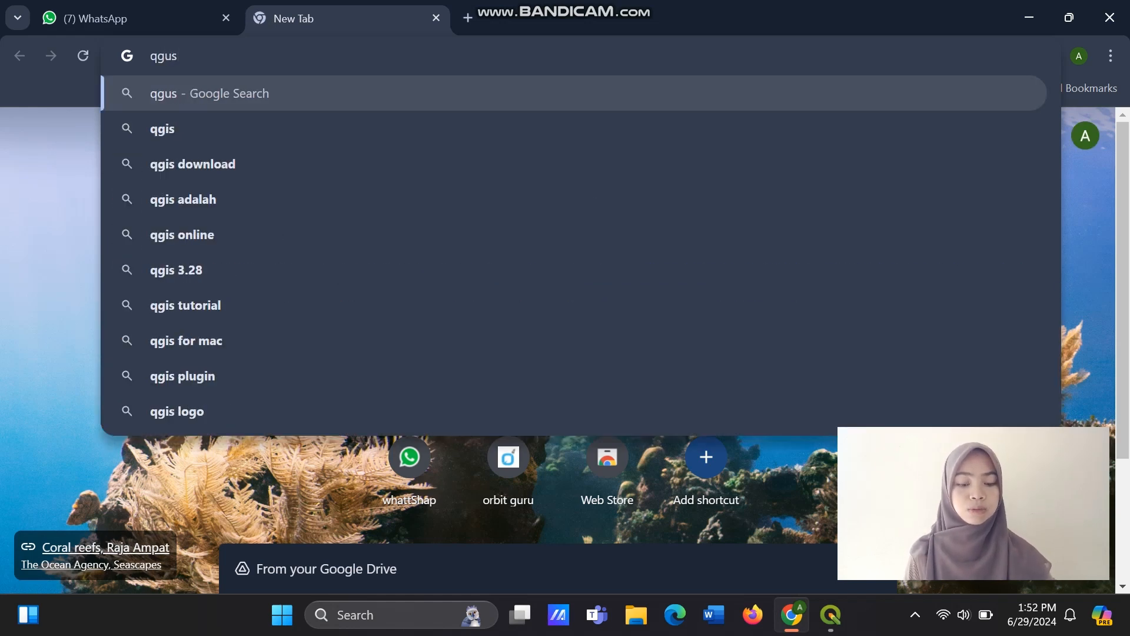
key("BackSpace")
key("BackSpace")
type("is")
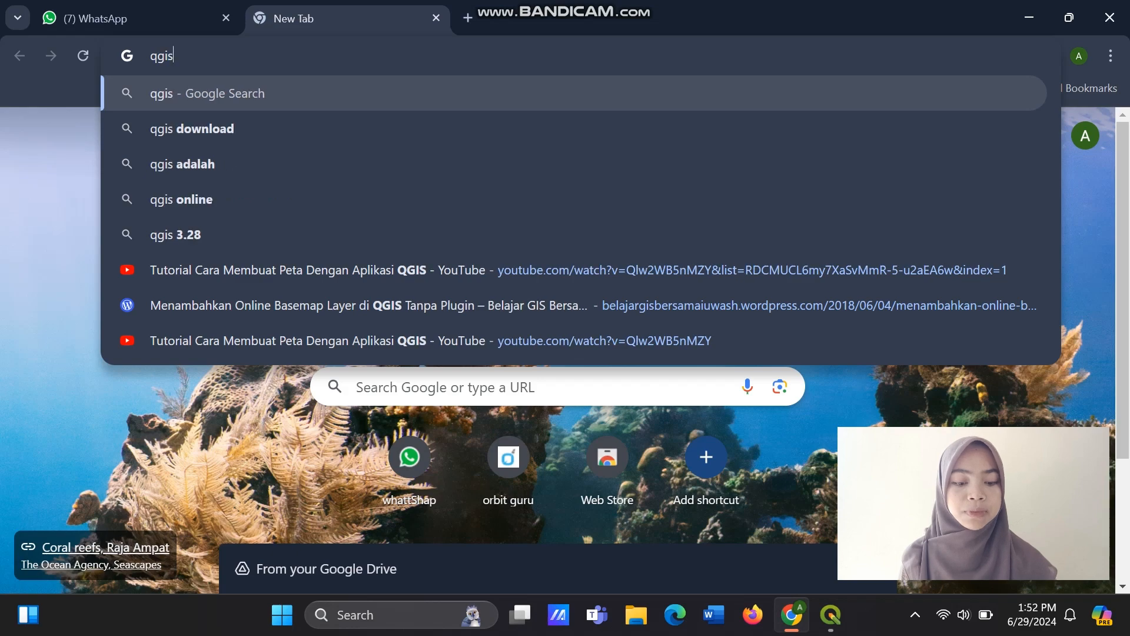
key("Down")
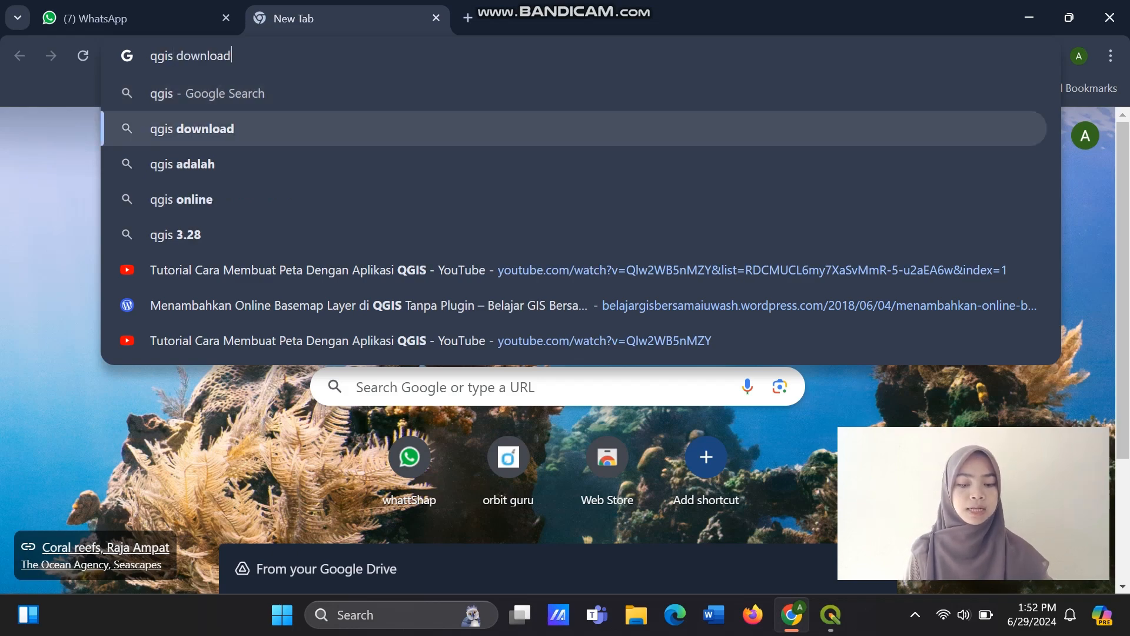
key("Return")
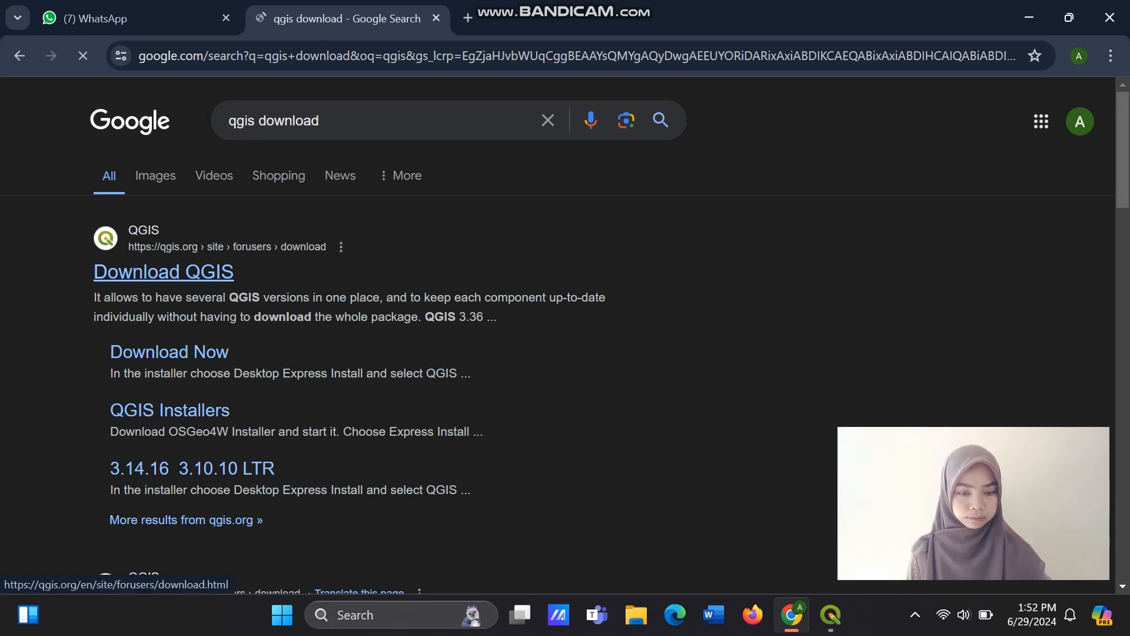
Open the Download QGIS page on qgis.org from the search results and review its installers for each platform.
left_click(164, 271)
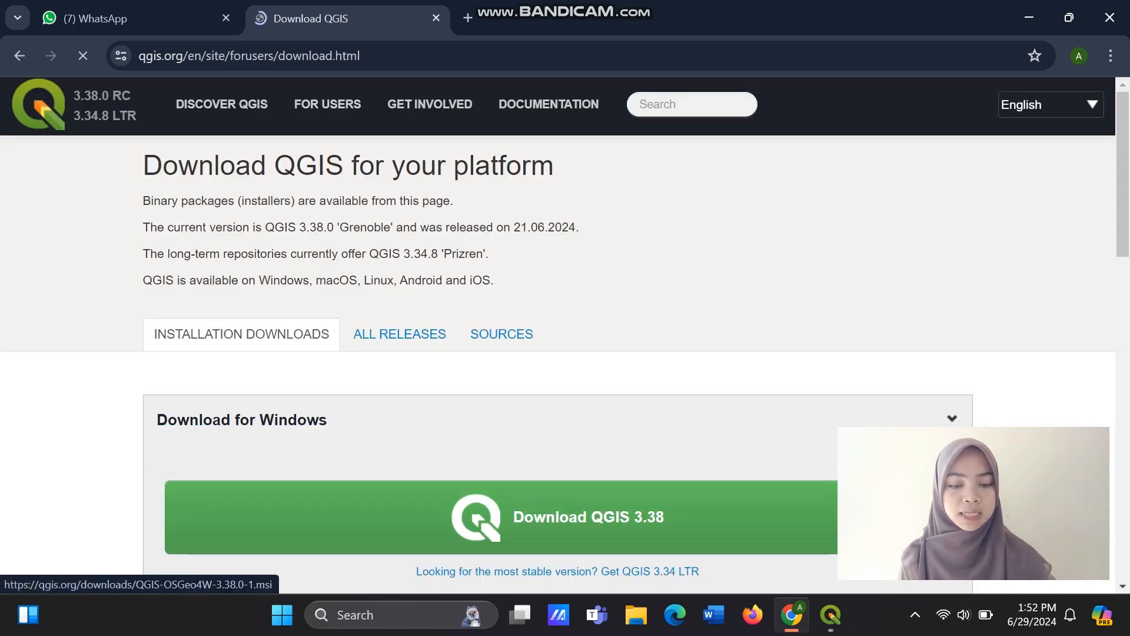
scroll(566, 354, "down", 6)
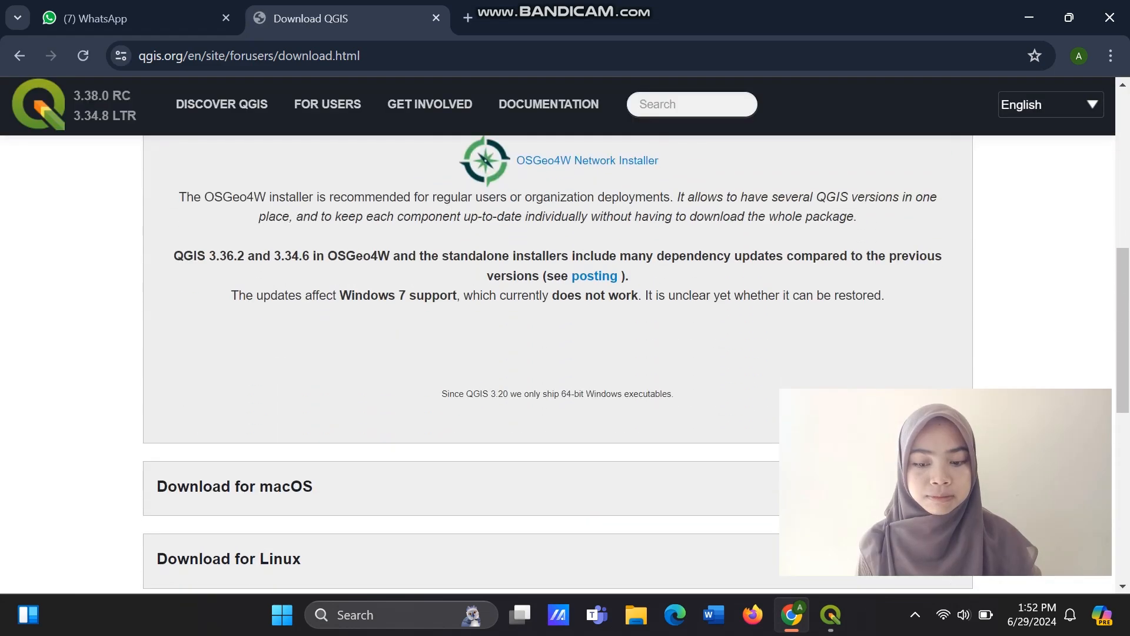
scroll(565, 353, "down", 3)
scroll(565, 353, "up", 7)
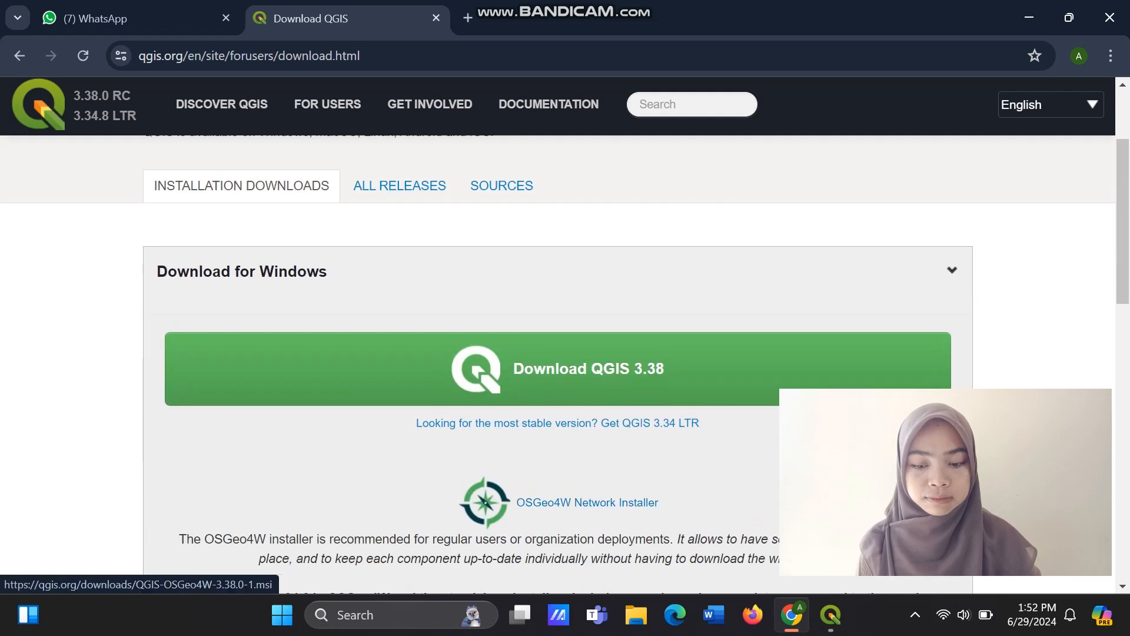
scroll(565, 353, "up", 2)
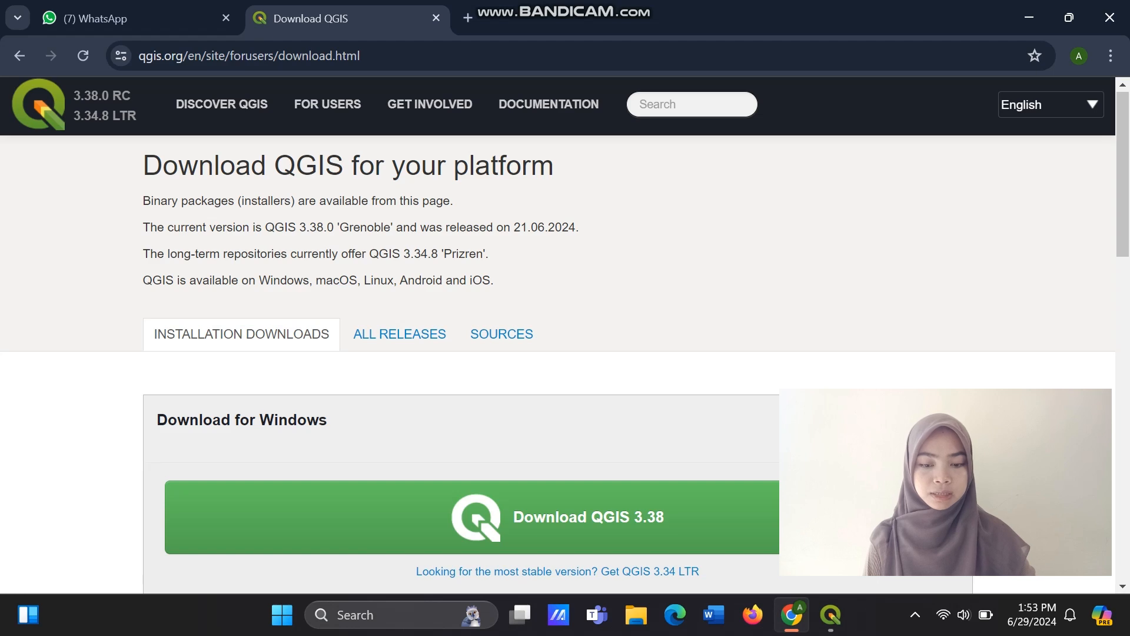
Search Google for "url basemap" in a new browser tab.
left_click(467, 18)
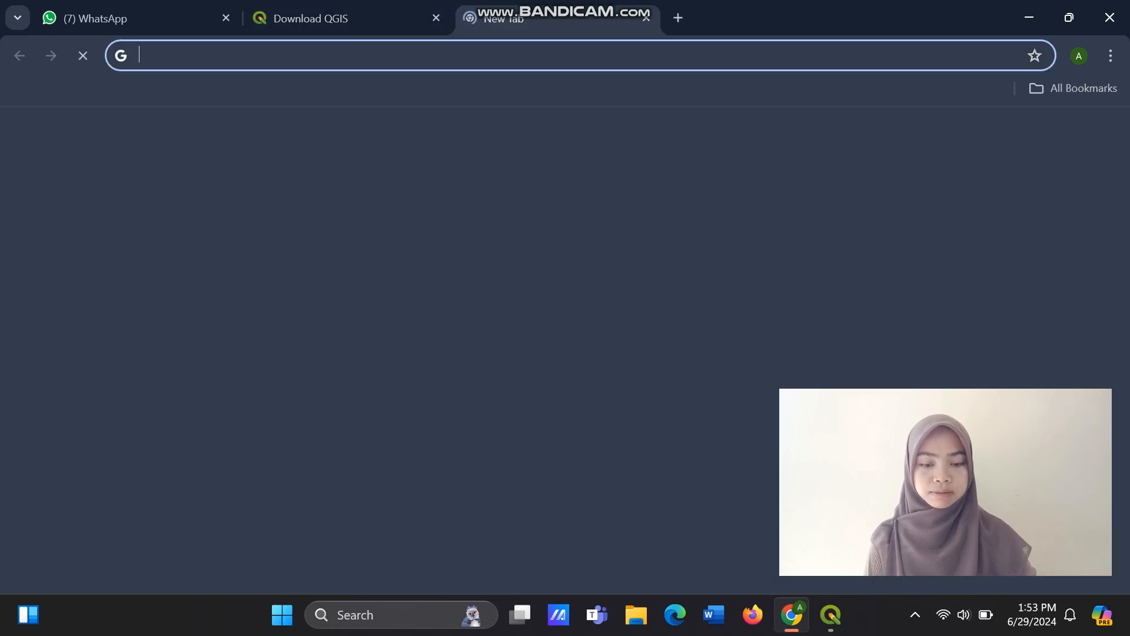
type("ur")
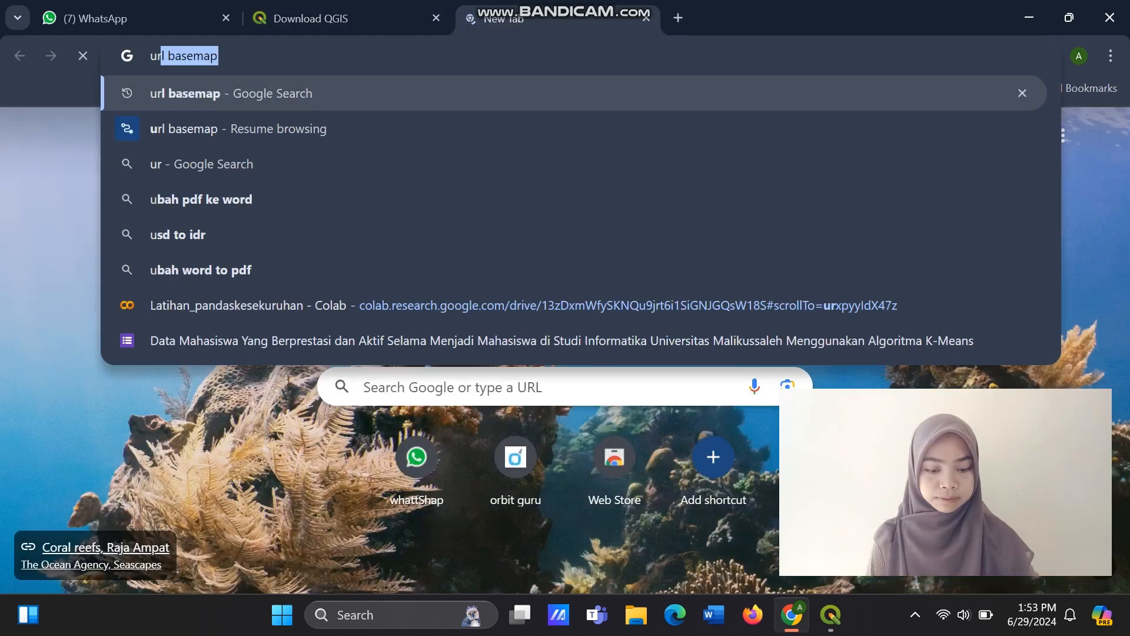
type("l")
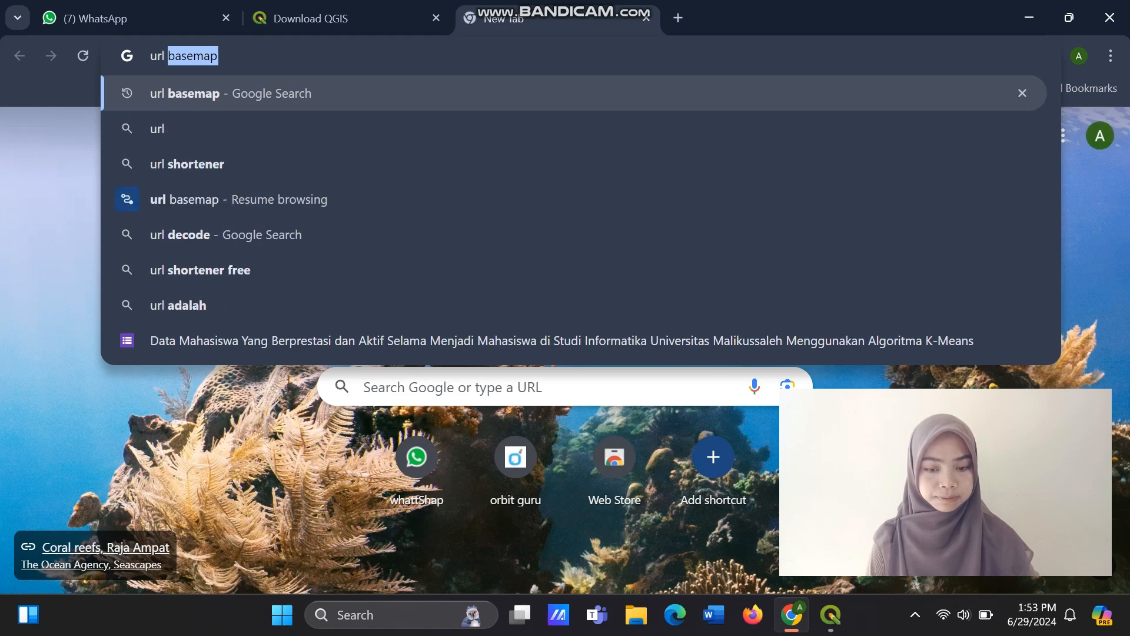
type(" bas")
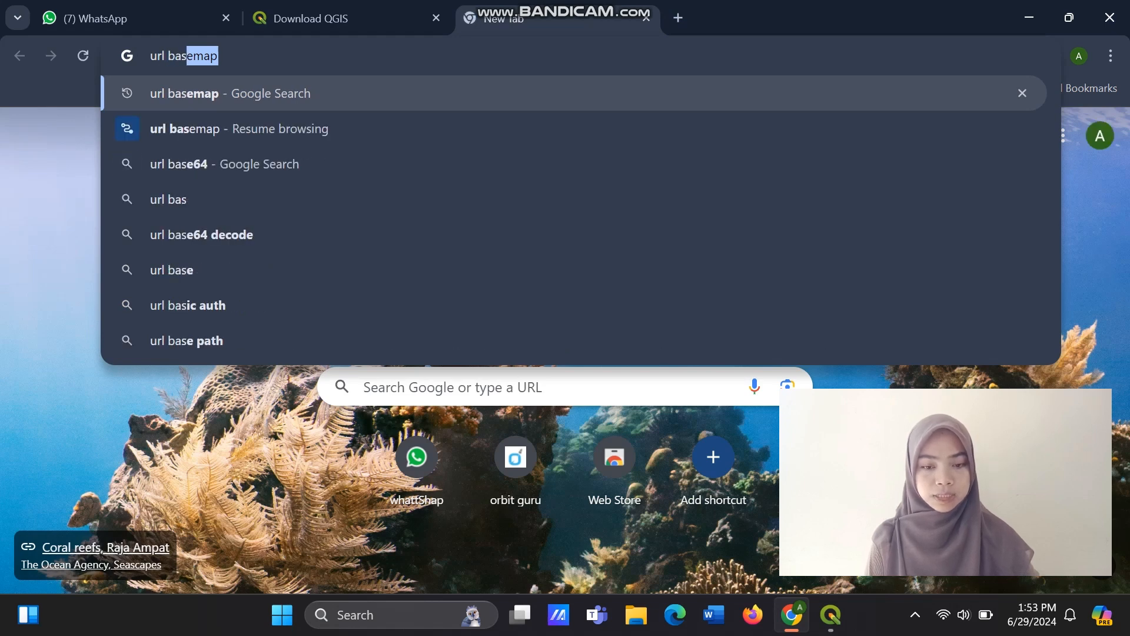
type("emap")
key("Return")
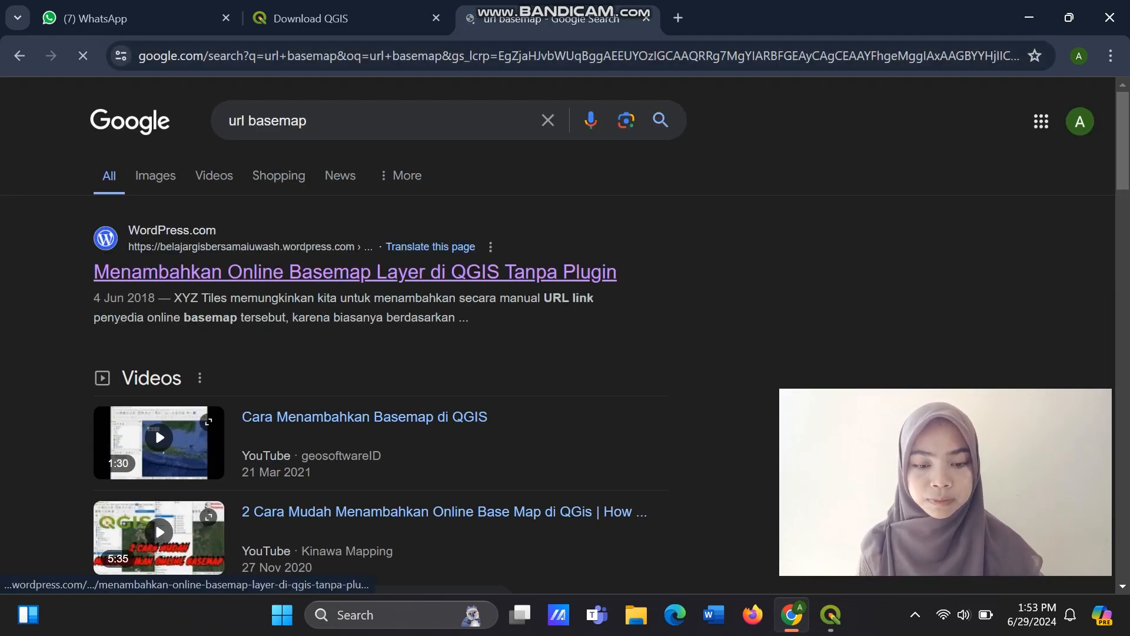
Open the article "Menambahkan Online Basemap Layer di QGIS Tanpa Plugin" and copy its full XYZ Tiles URL list, from Google Maps to Mapbox.
scroll(376, 271, "down", 8)
scroll(377, 307, "up", 10)
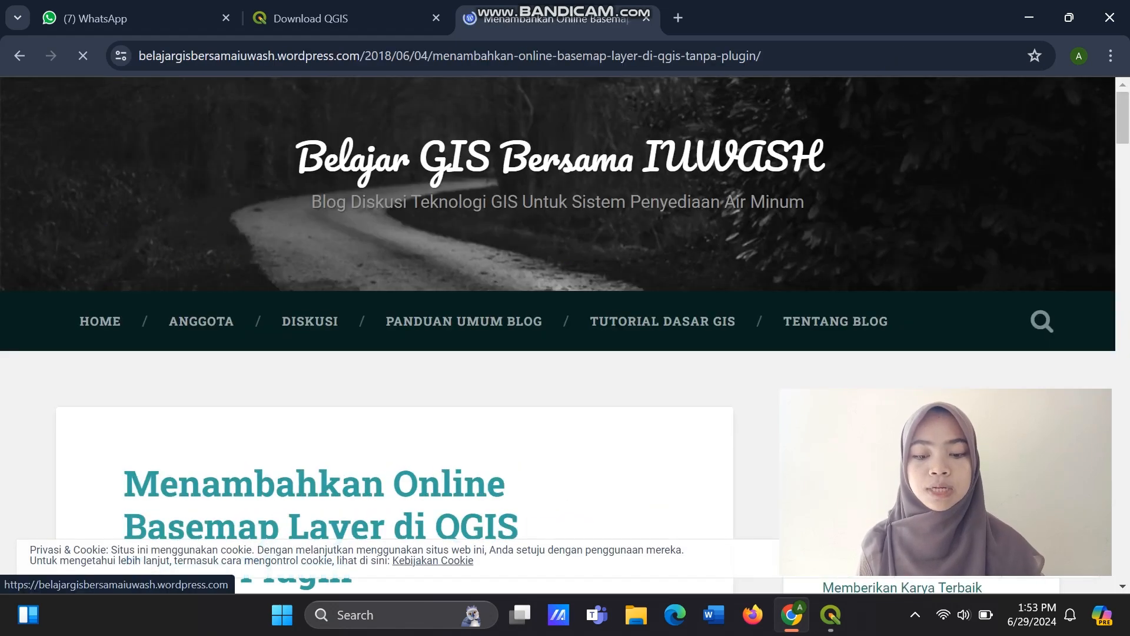
scroll(565, 330, "down", 6)
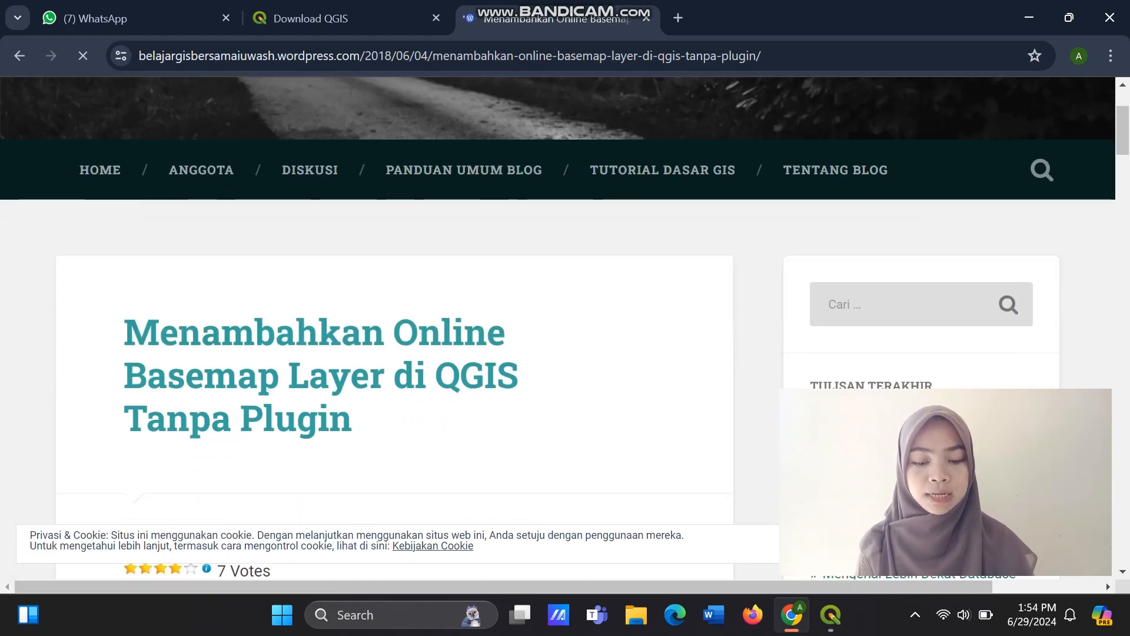
scroll(395, 330, "down", 12)
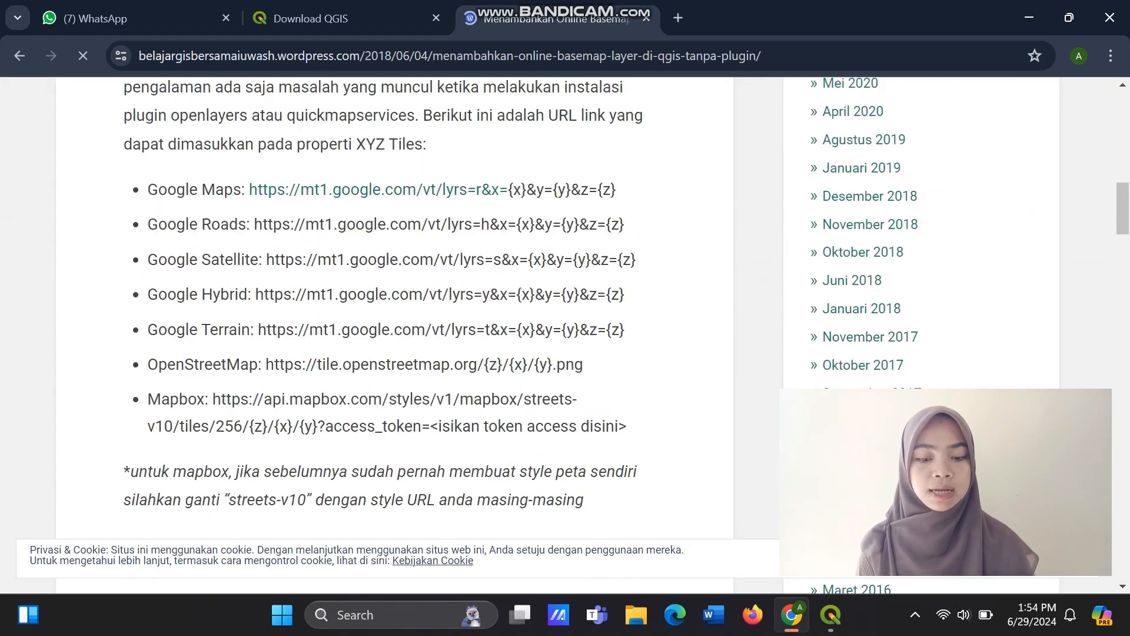
scroll(395, 330, "up", 1)
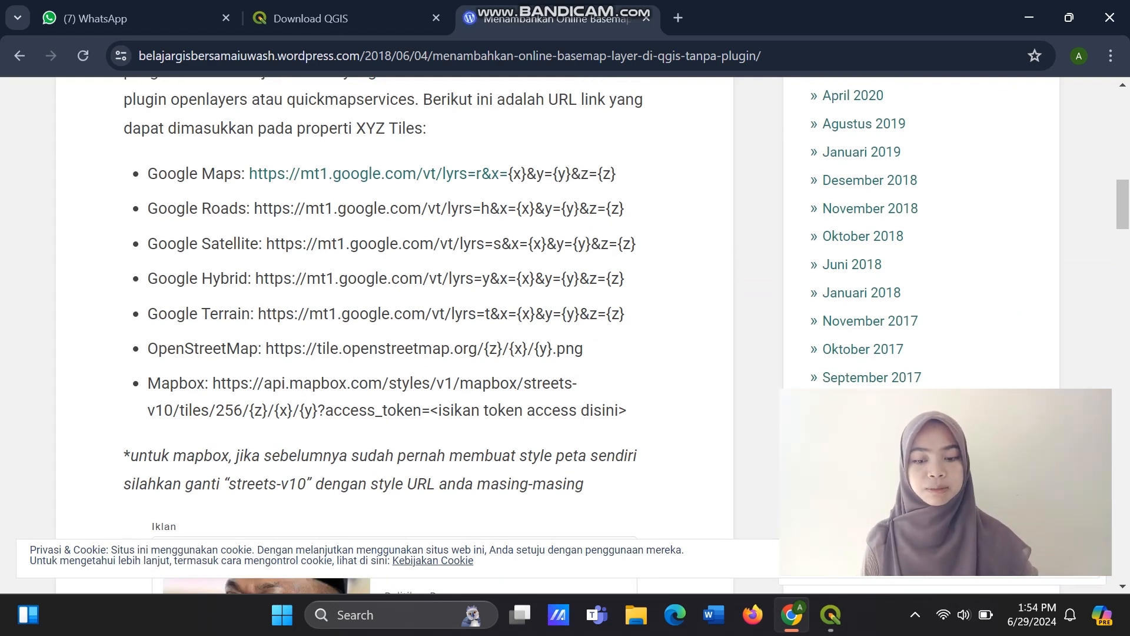
left_click_drag(148, 173, 627, 410)
key("ctrl+c")
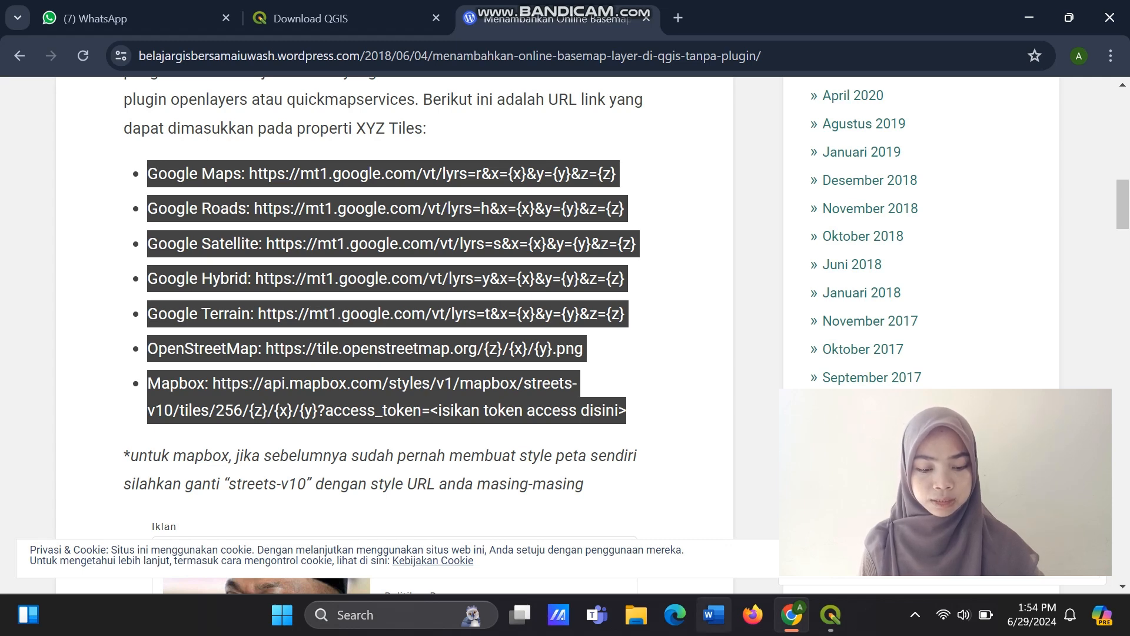
Switch to Notepad, paste the copied basemap URL list into a new blank document, and return to the browser.
left_click(388, 615)
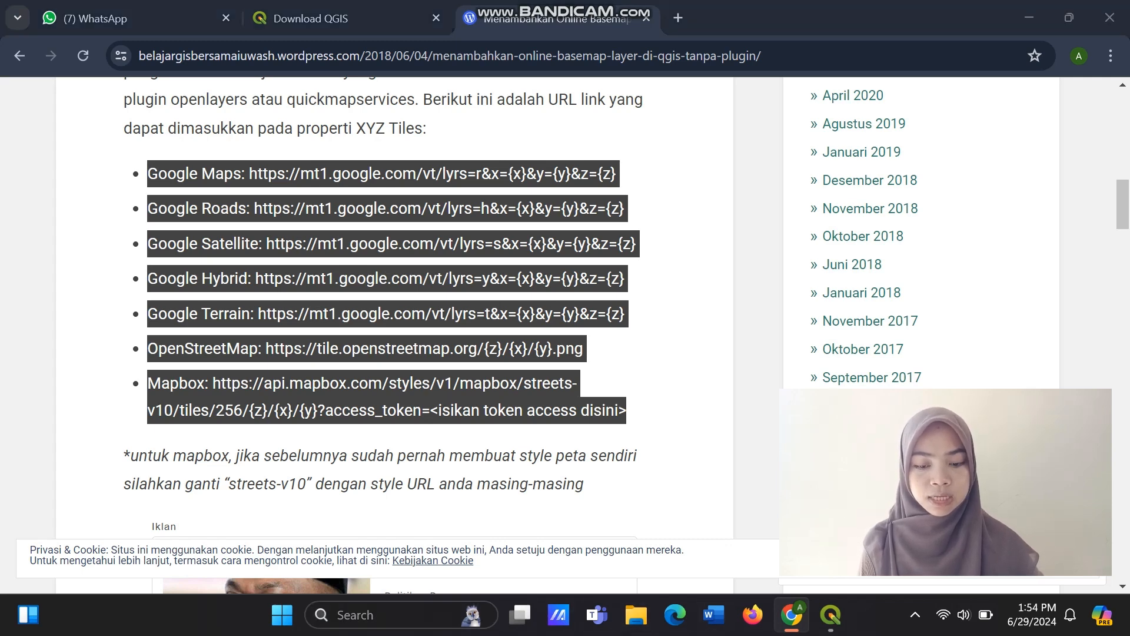
type("te")
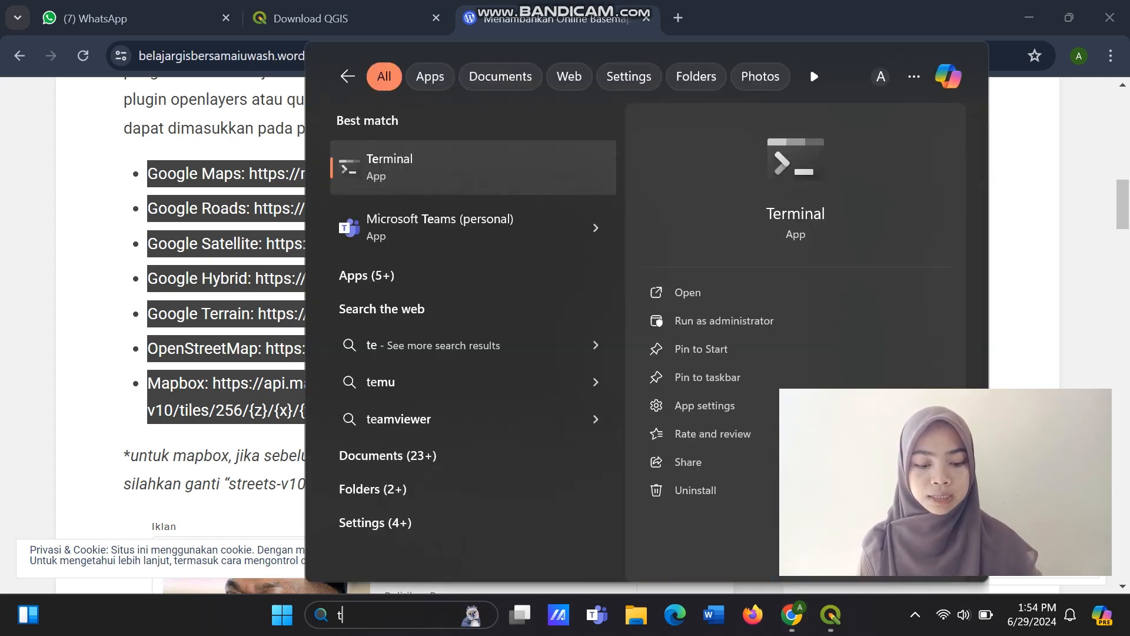
key("BackSpace")
type("not")
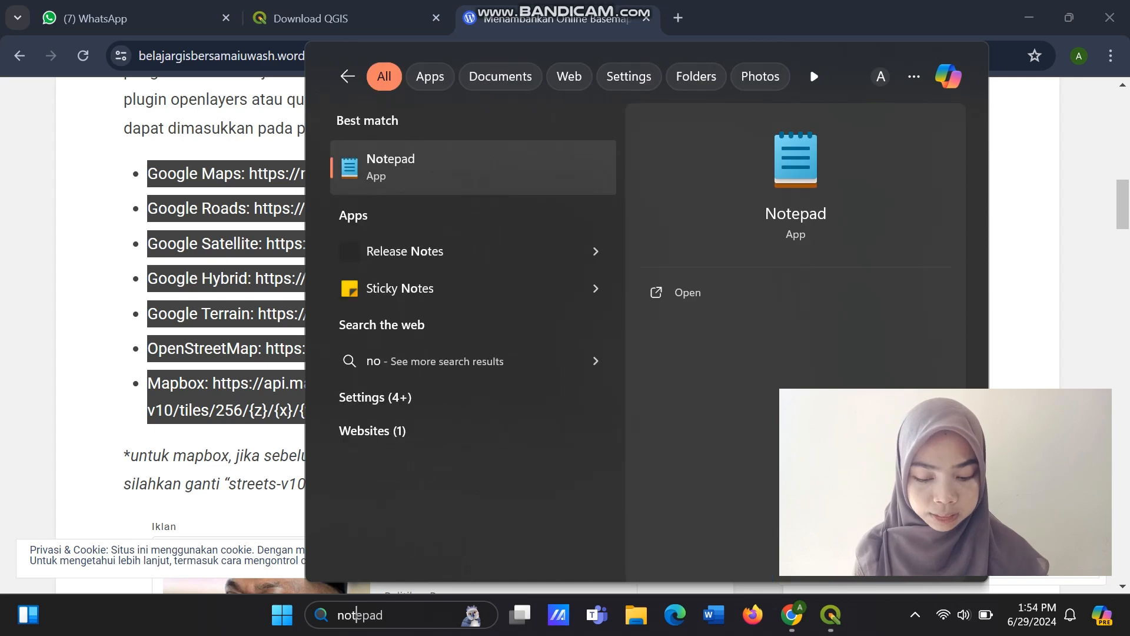
type("e")
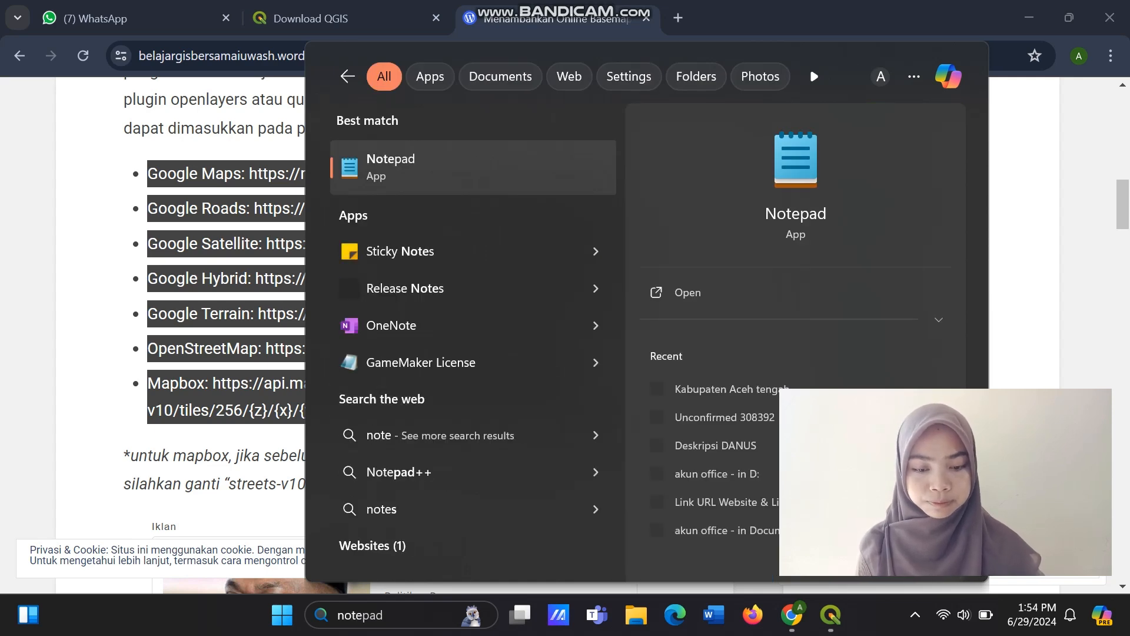
key("Escape")
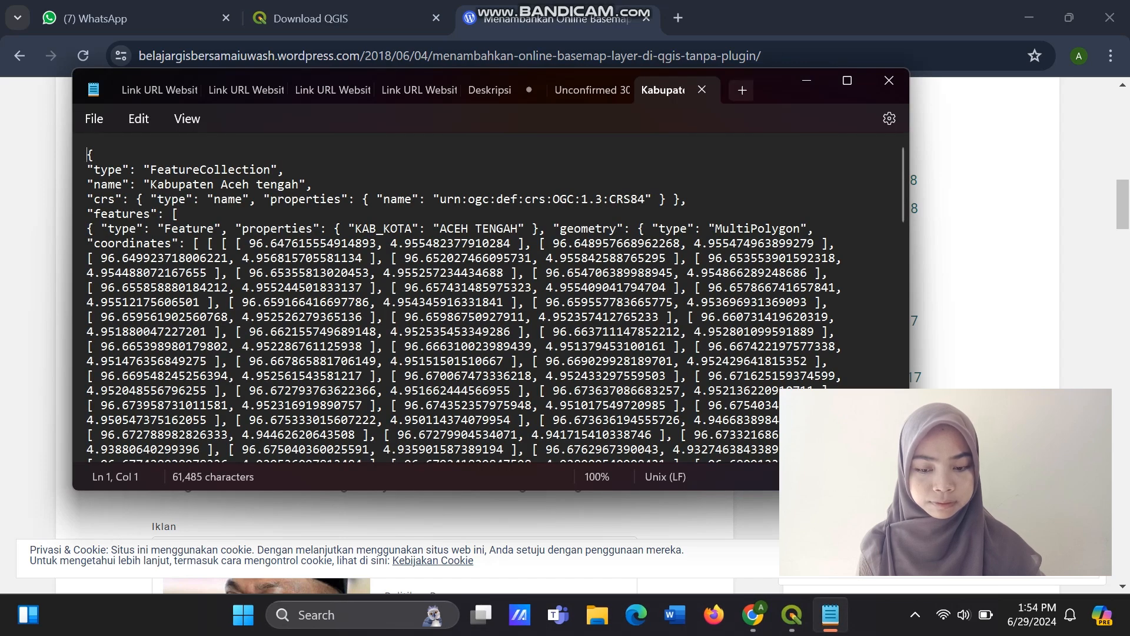
left_click(743, 89)
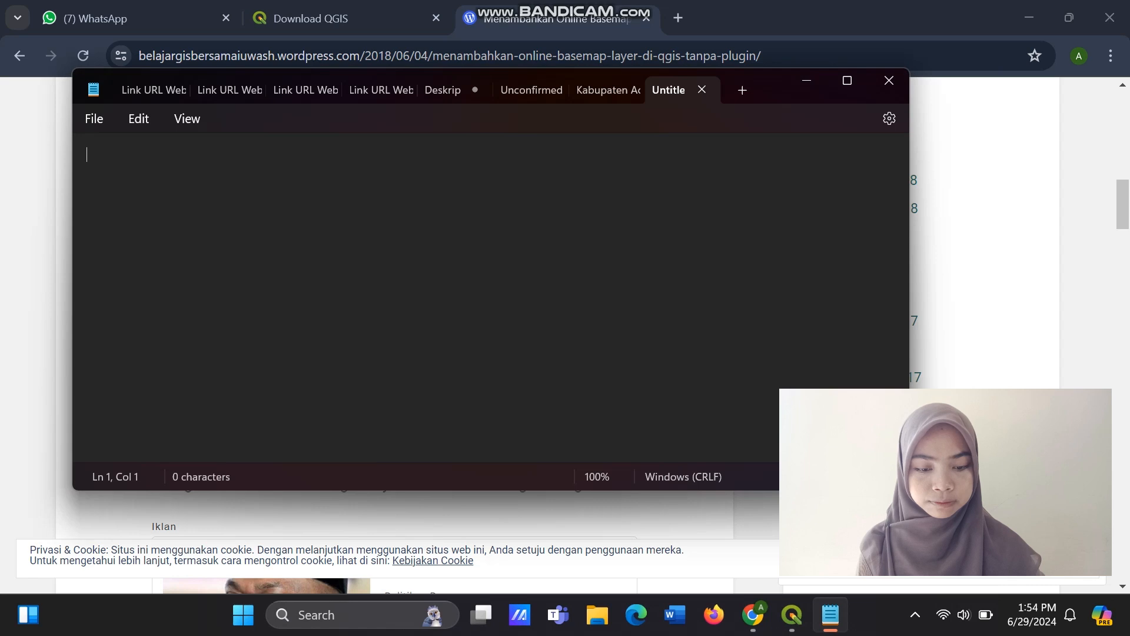
key("ctrl+v")
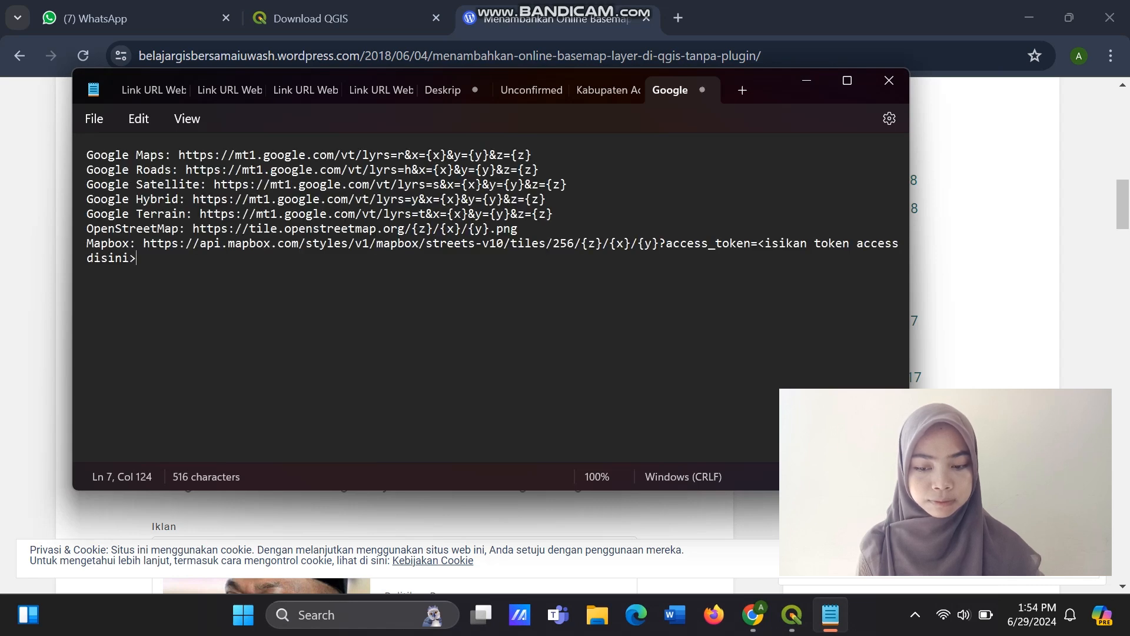
left_click(807, 80)
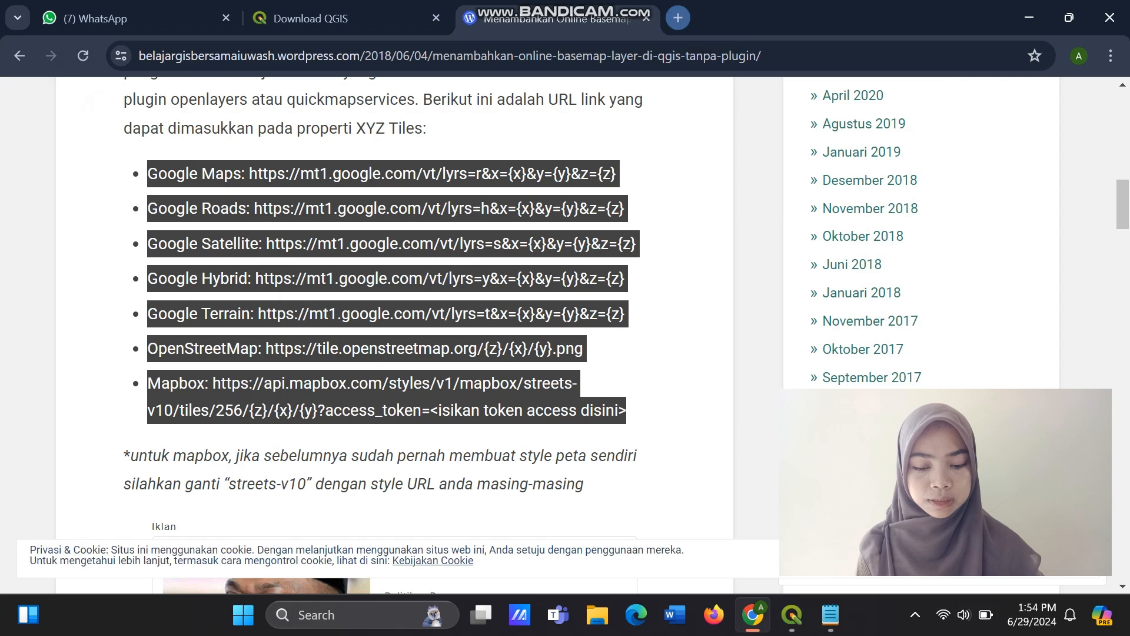
Search Google for "shp batas wilayah indonesia" in a new browser tab.
left_click(678, 17)
type("shp bat")
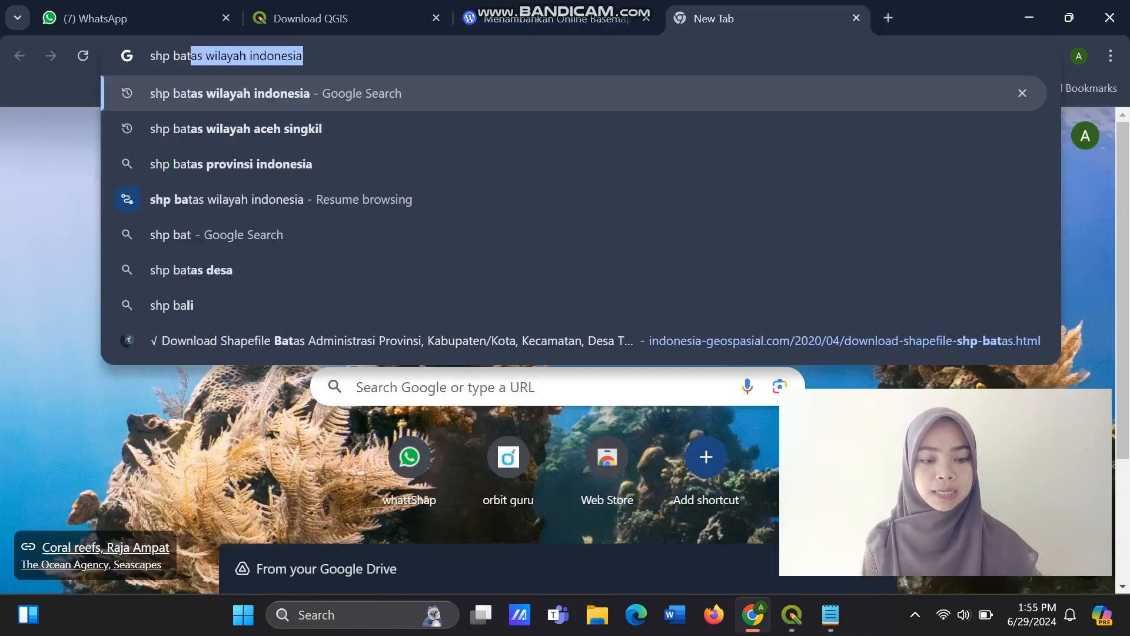
type("as wila")
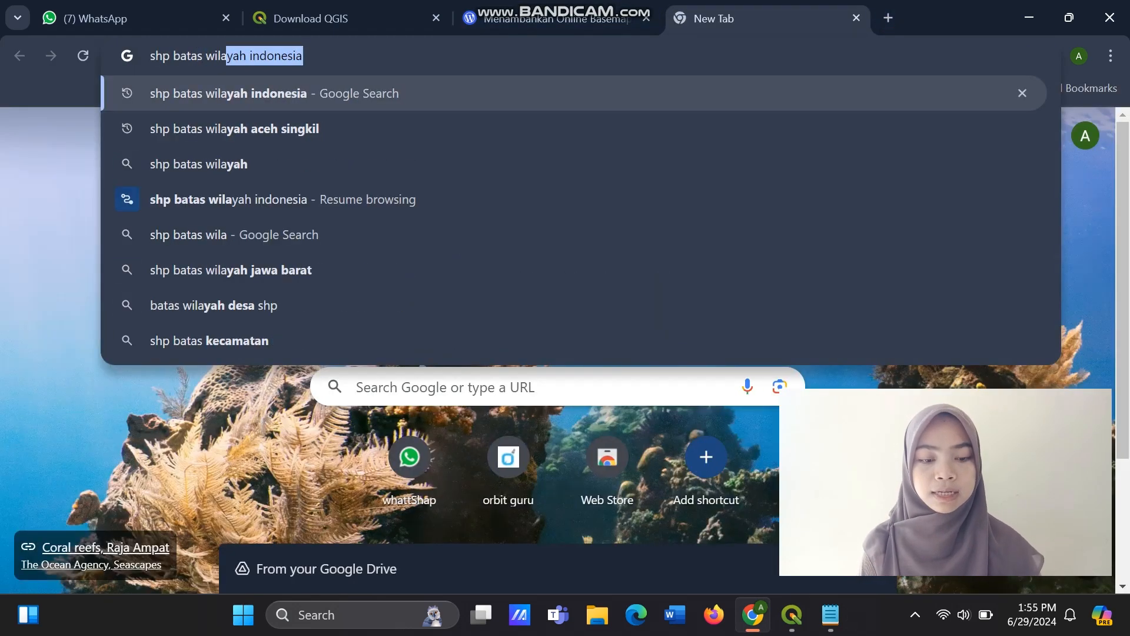
type("yah indo")
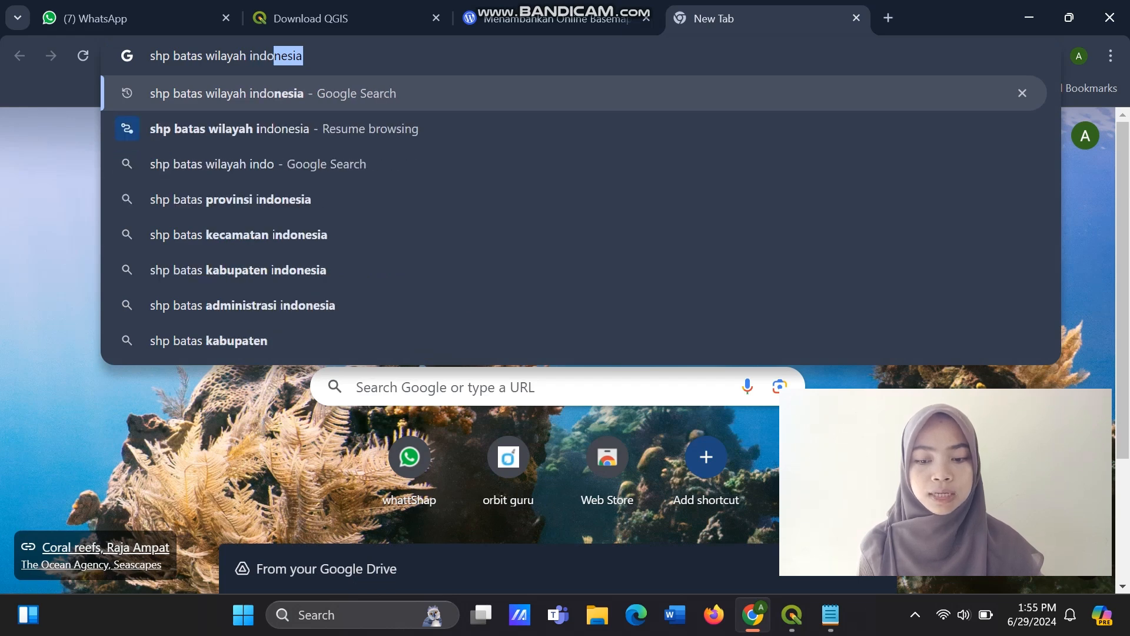
type("nesia")
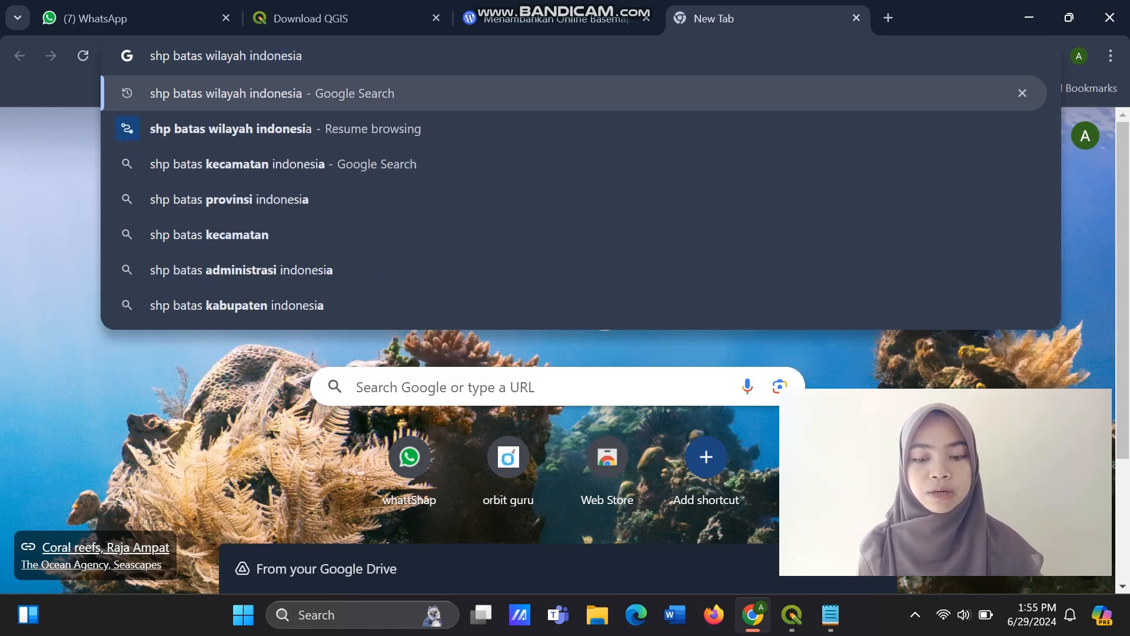
key("Return")
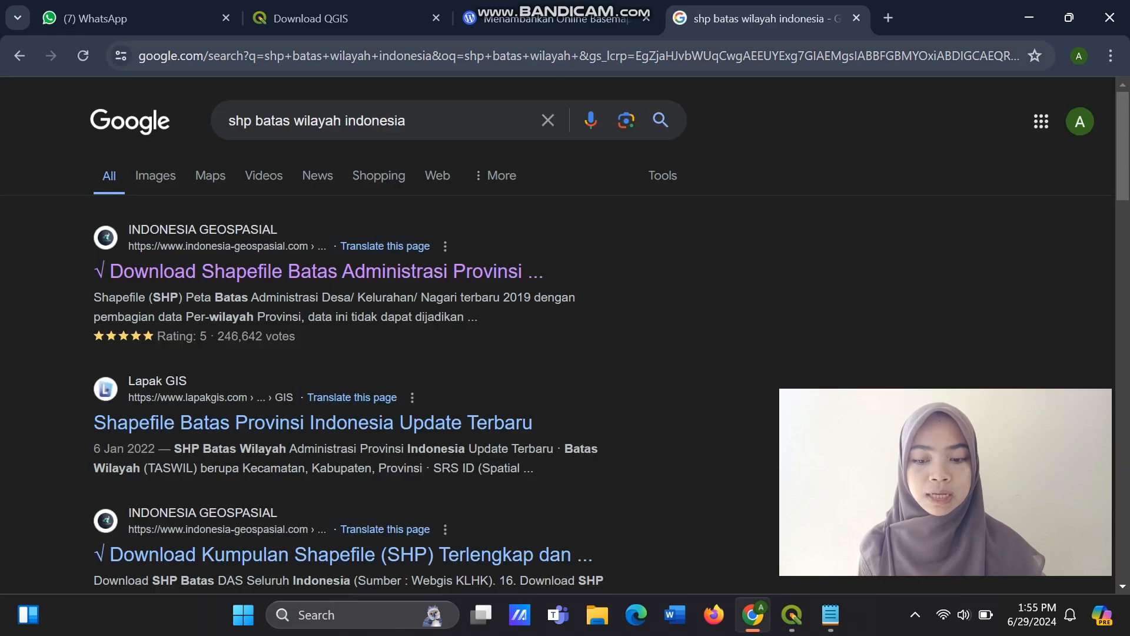
Look through the search results and open Indonesia Geospasial's article "Download Shapefile Batas Administrasi Provinsi".
scroll(352, 454, "down", 4)
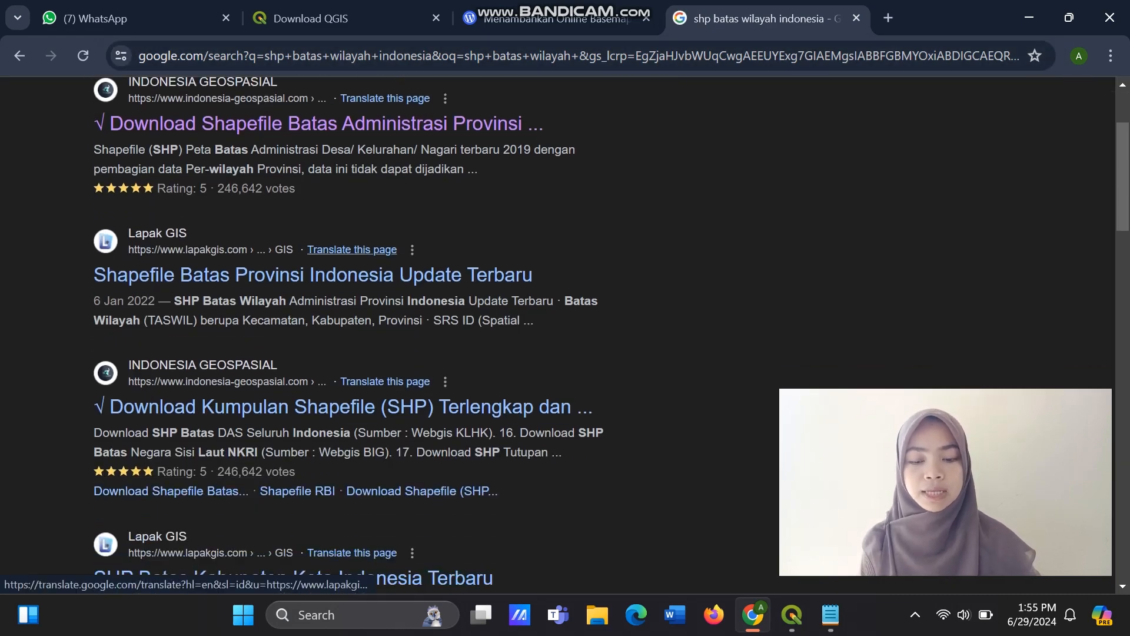
scroll(352, 455, "down", 5)
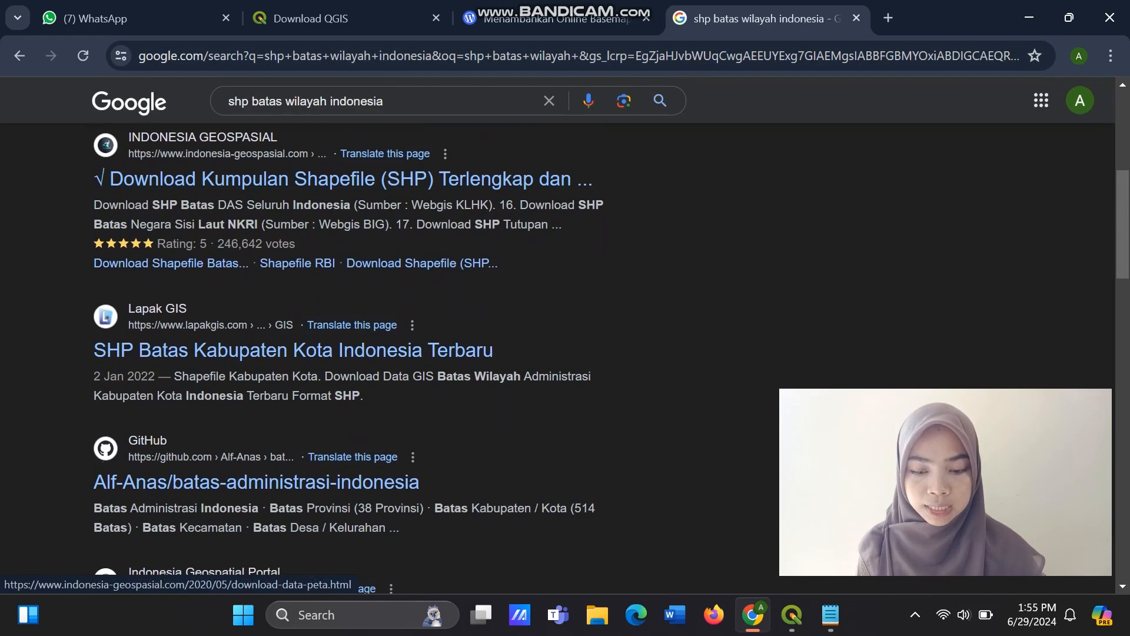
scroll(352, 383, "up", 9)
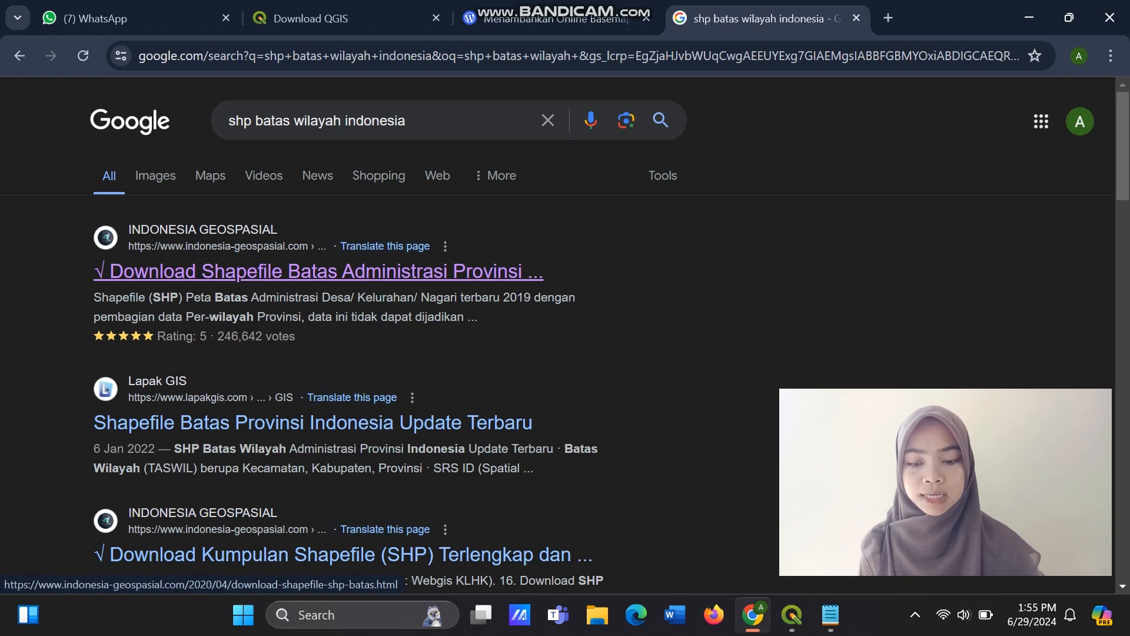
left_click(318, 271)
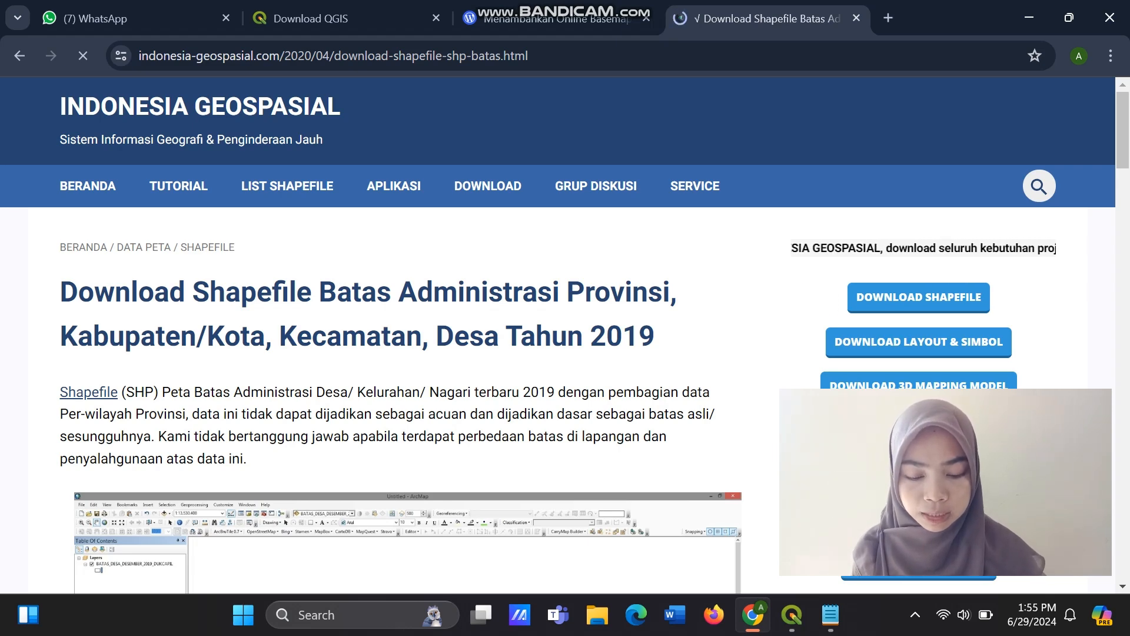
Open the Google Drive file for the Kabupaten/ Kota Tahun 2019 shapefile and request the download of BATAS KABUPATEN KOTA DESEMBER 2019 DUKCAPIL.zip.
scroll(401, 353, "down", 3)
scroll(401, 353, "down", 4)
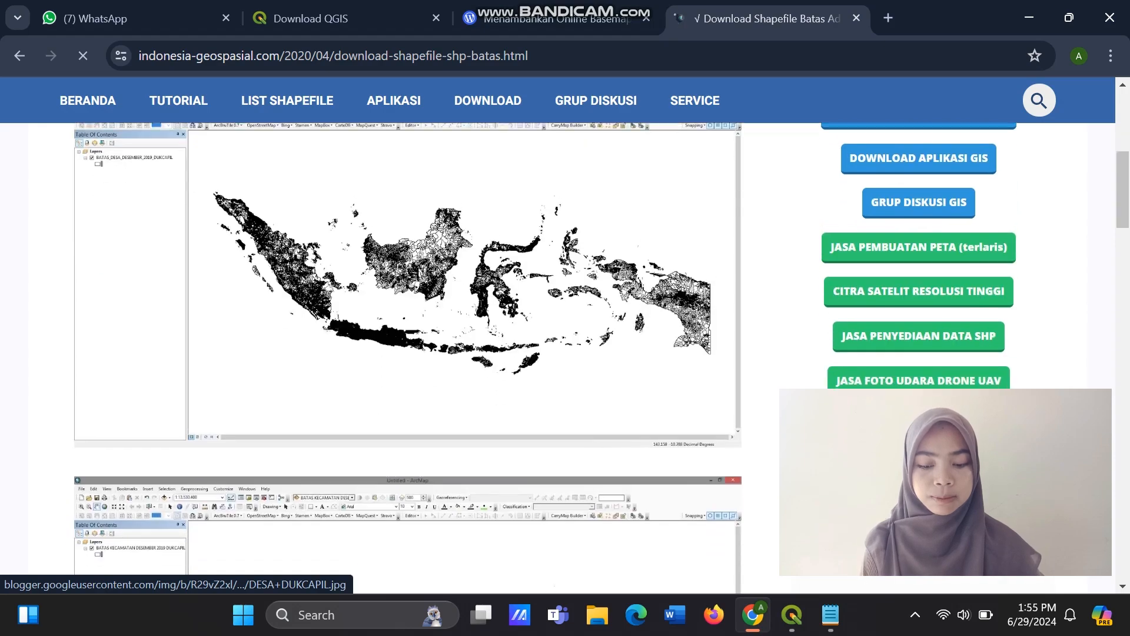
scroll(400, 353, "down", 2)
scroll(400, 354, "down", 8)
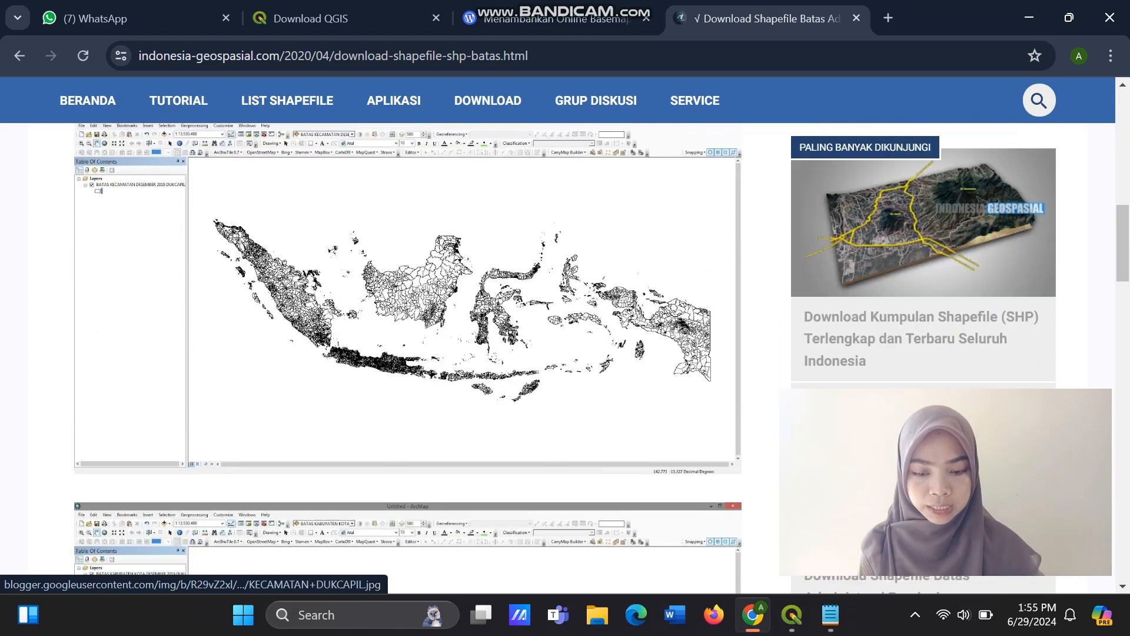
scroll(400, 353, "down", 10)
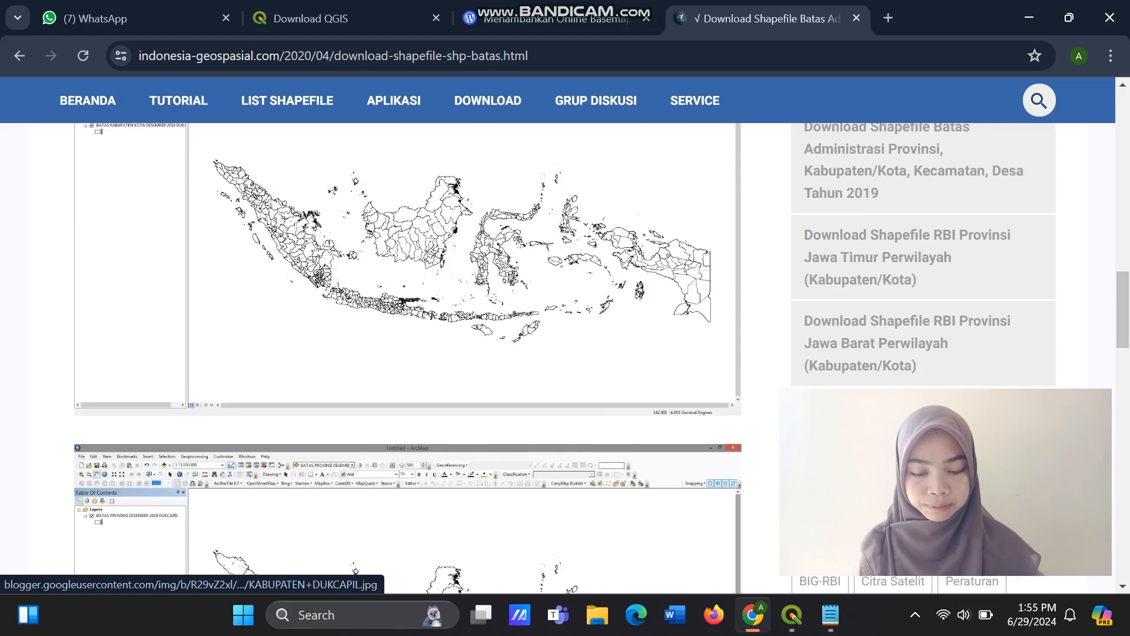
scroll(400, 353, "down", 6)
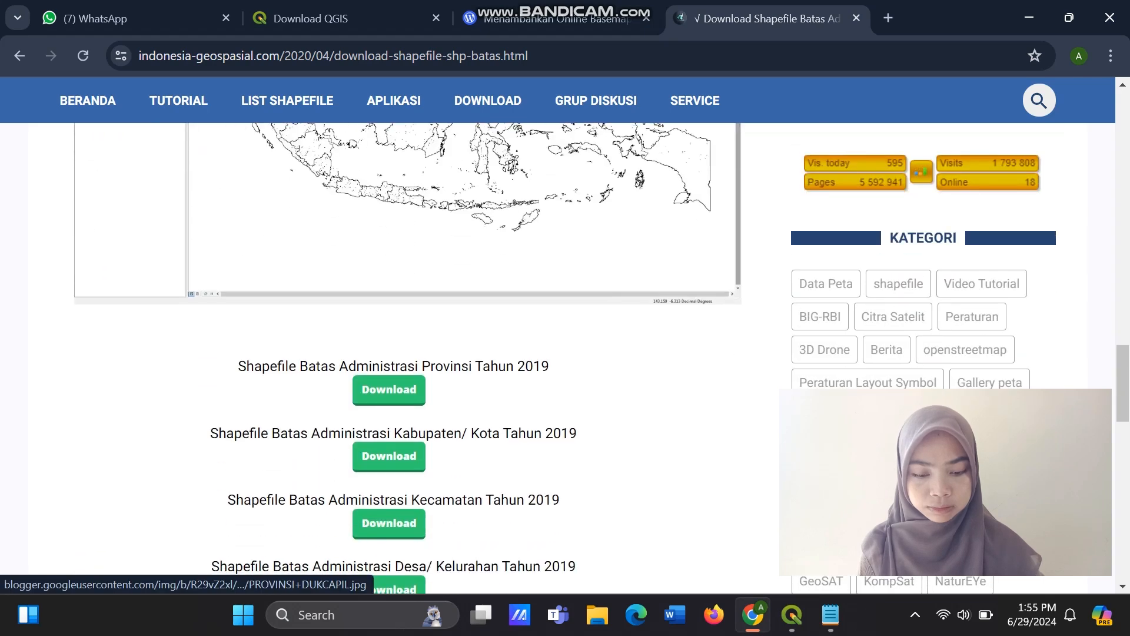
scroll(400, 353, "down", 1)
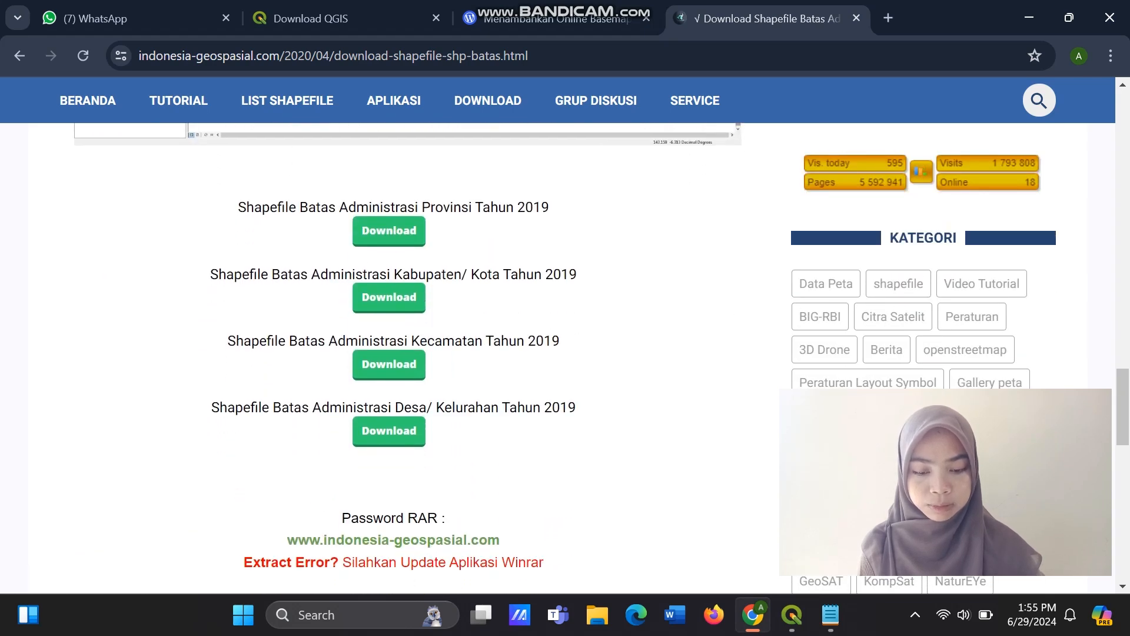
scroll(400, 354, "up", 2)
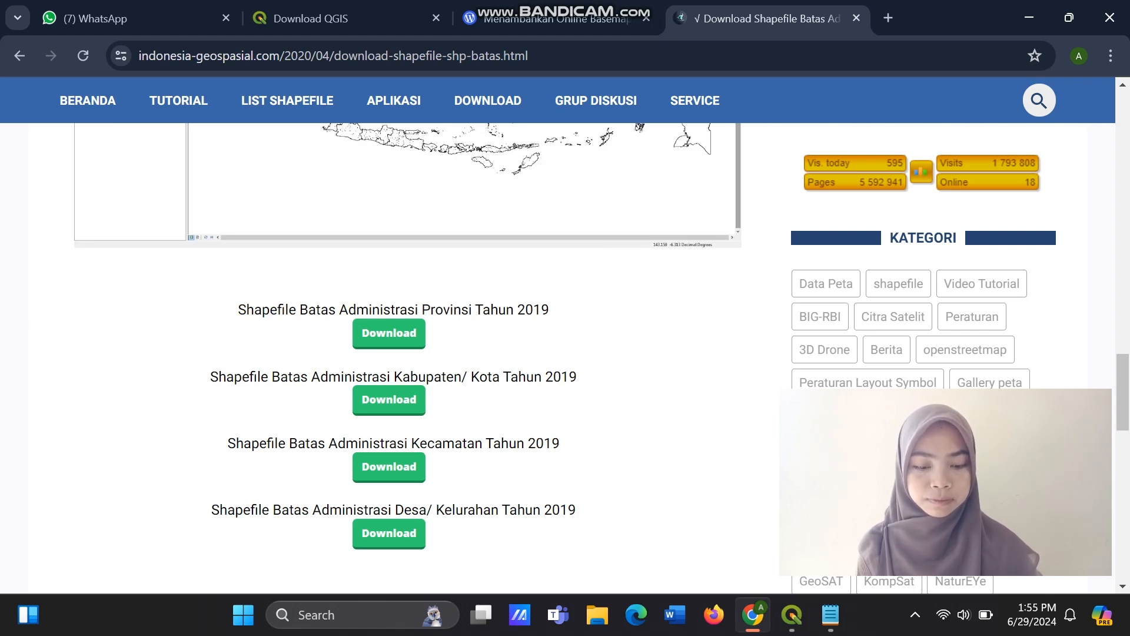
left_click(389, 400)
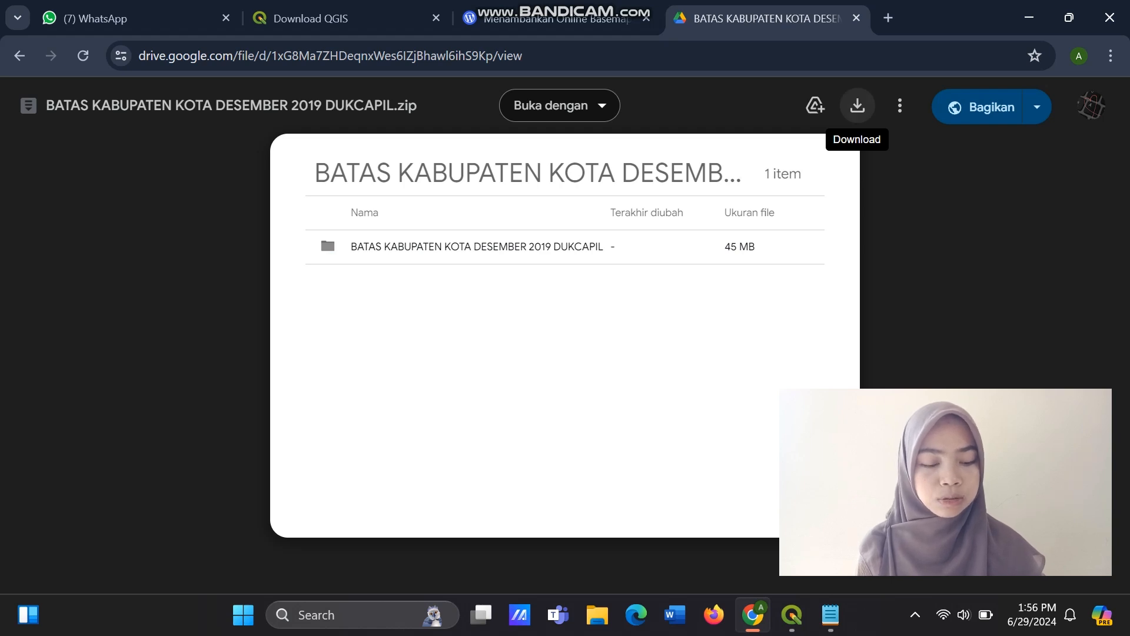
left_click(857, 106)
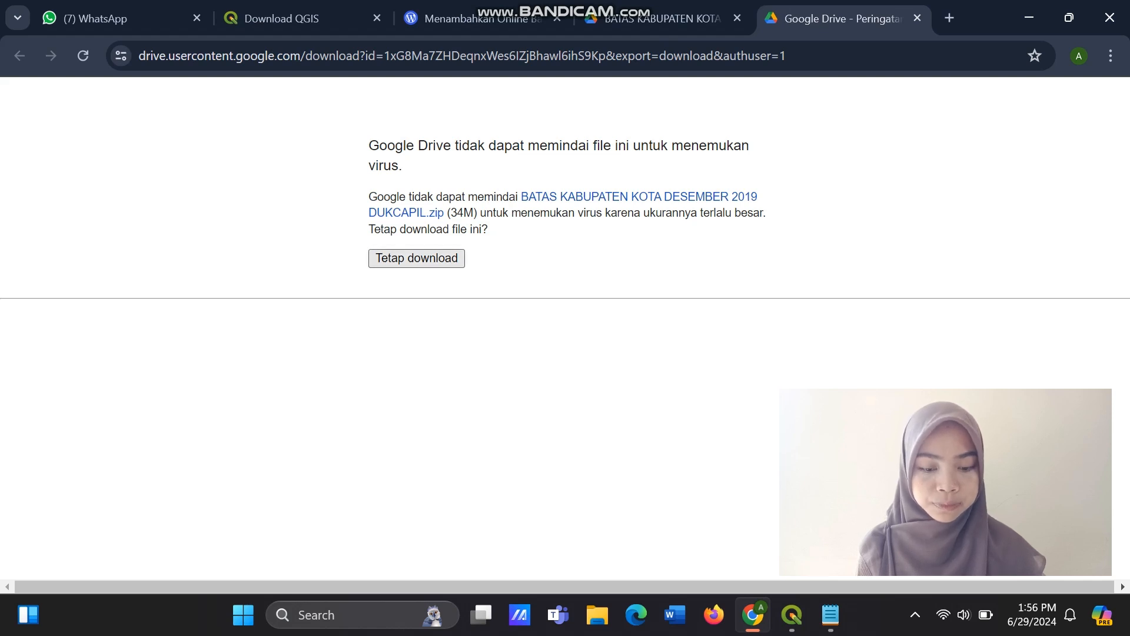
Switch to QGIS and locate the XYZ Tiles entry among the browsable data sources.
left_click(792, 615)
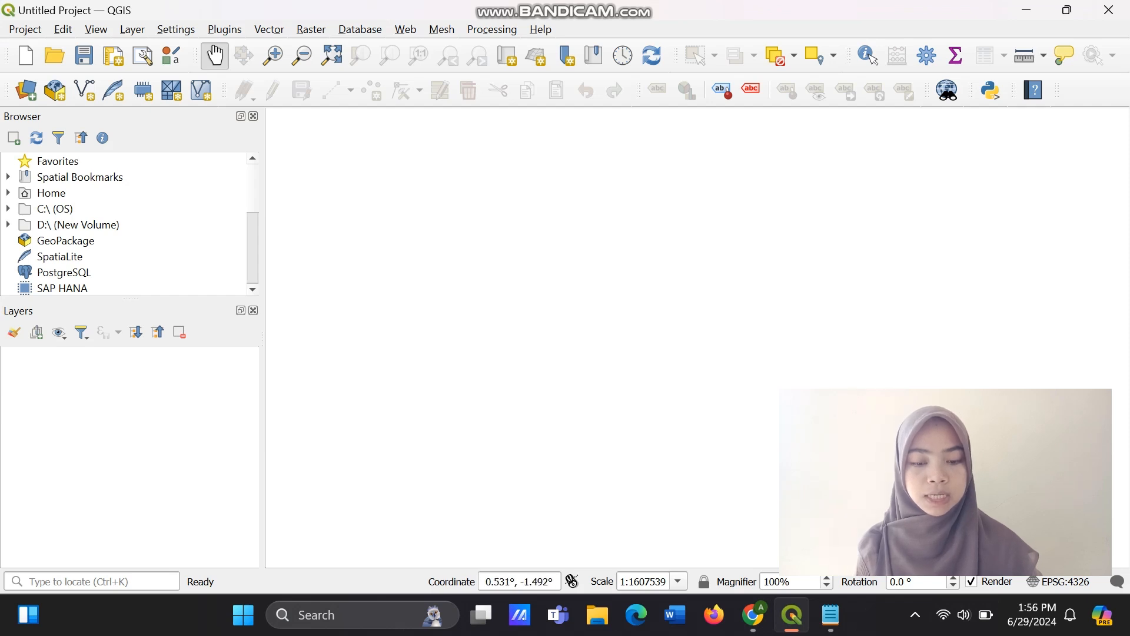
scroll(127, 224, "down", 1)
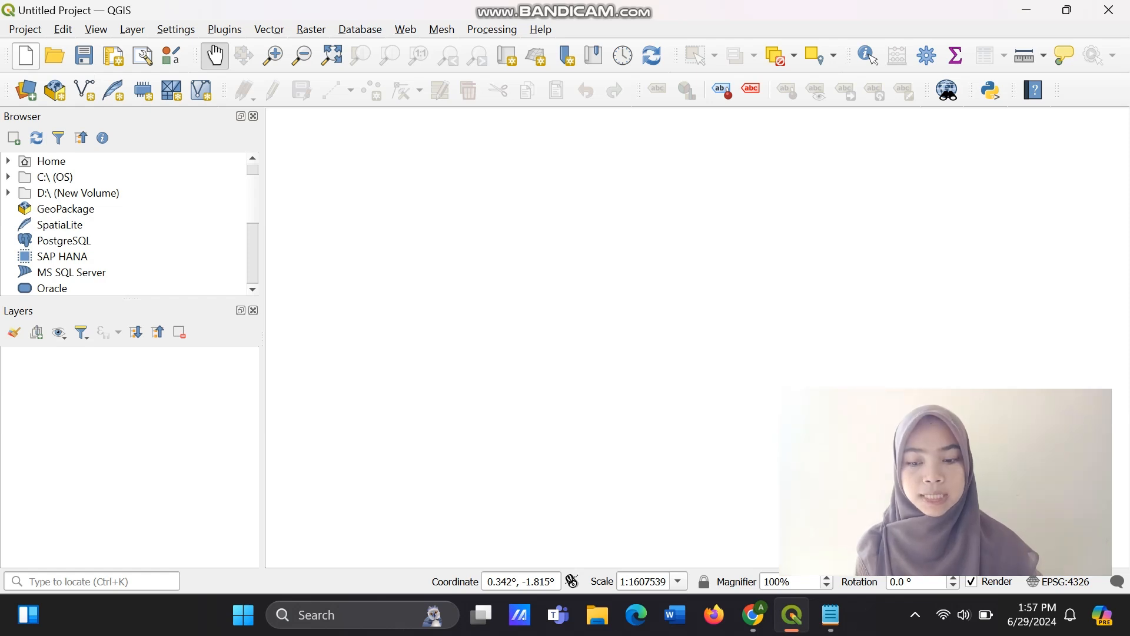
scroll(127, 224, "up", 1)
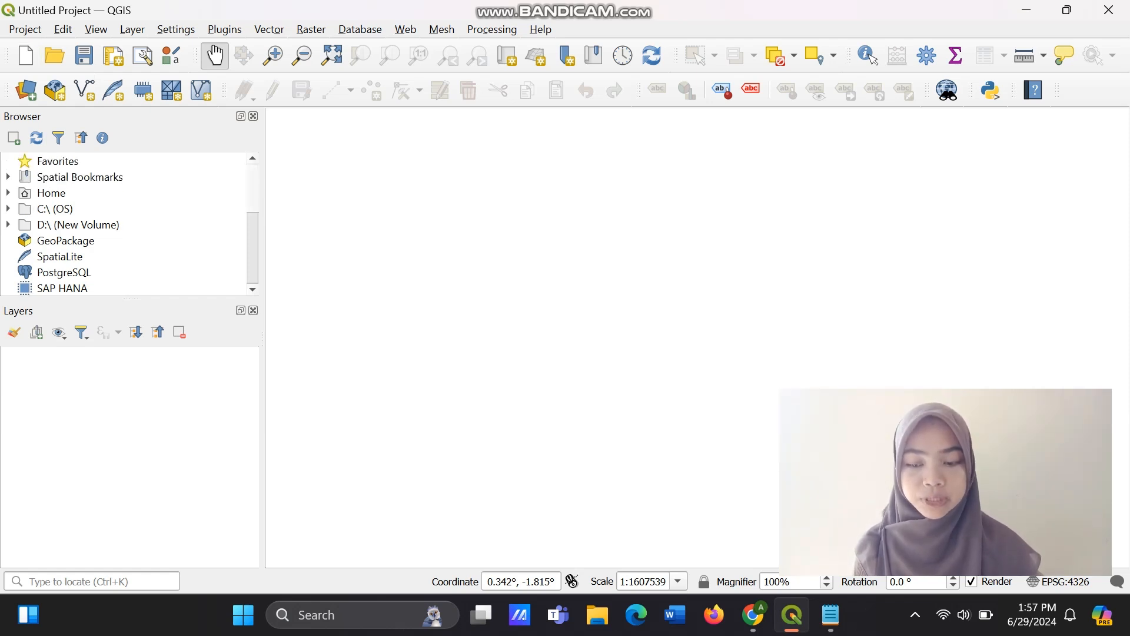
scroll(127, 224, "down", 3)
scroll(127, 224, "down", 1)
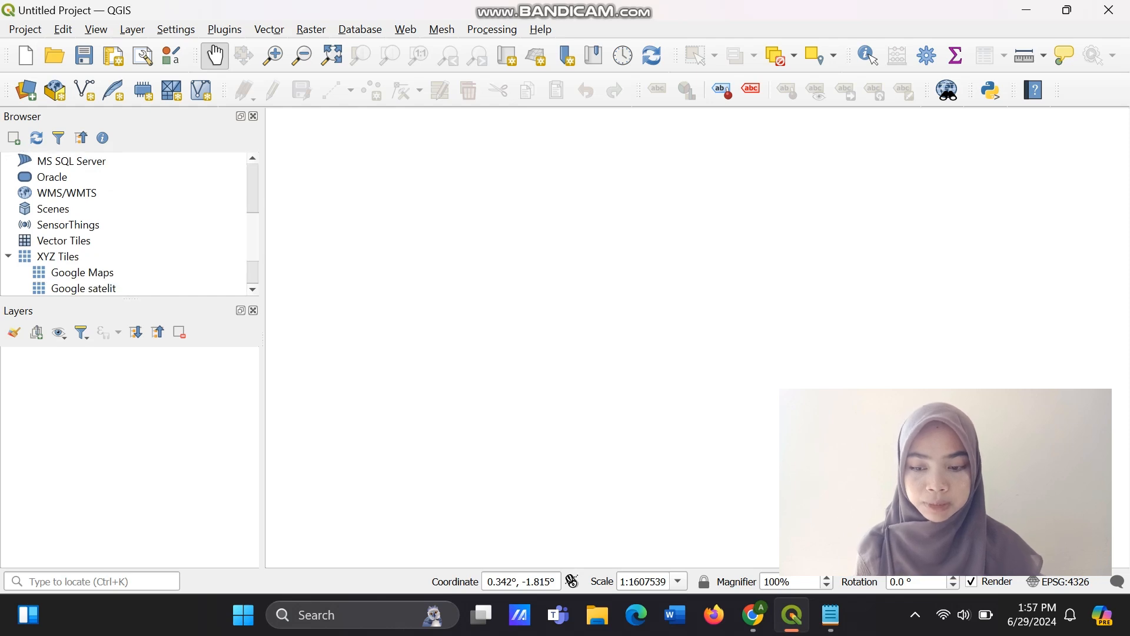
scroll(127, 223, "up", 3)
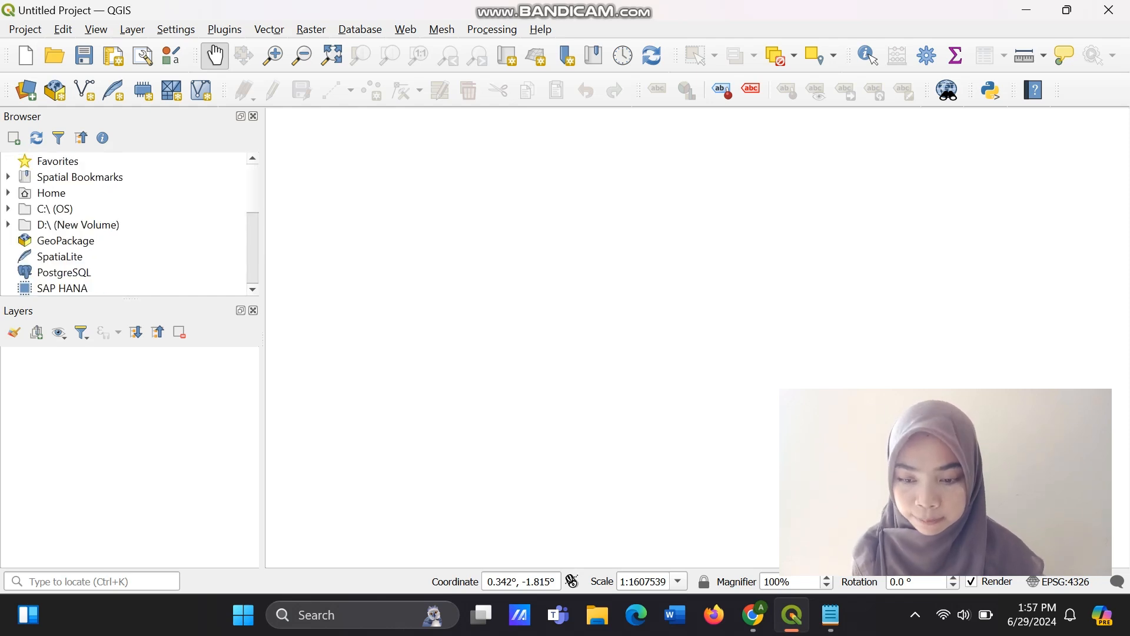
scroll(126, 224, "down", 3)
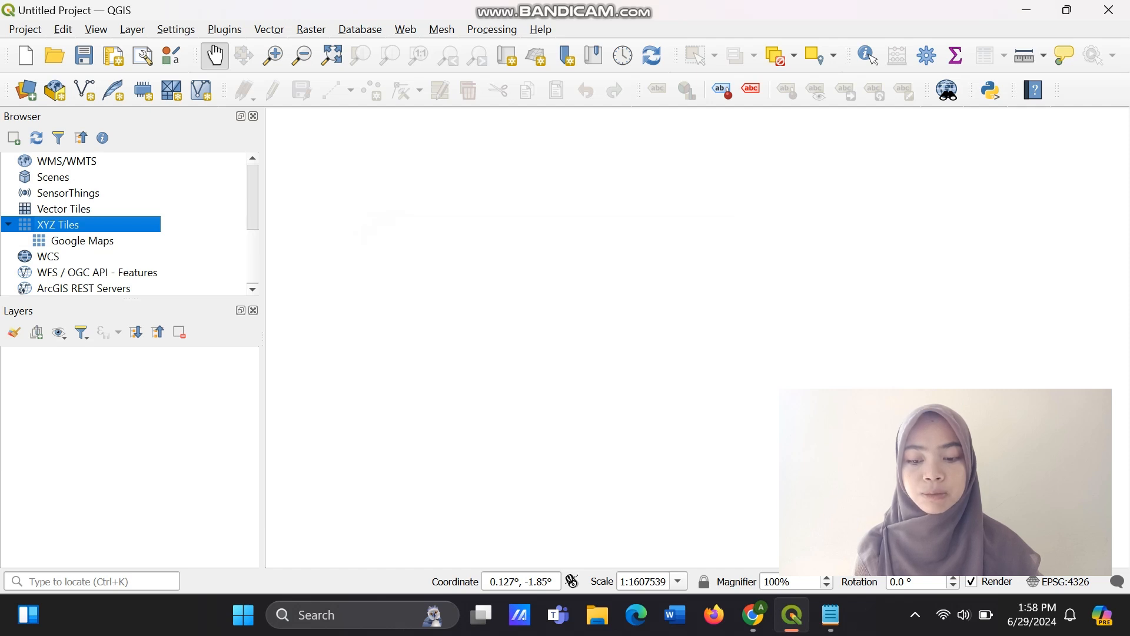
Start a new XYZ Tiles connection and name it "Google Satelit".
right_click(76, 224)
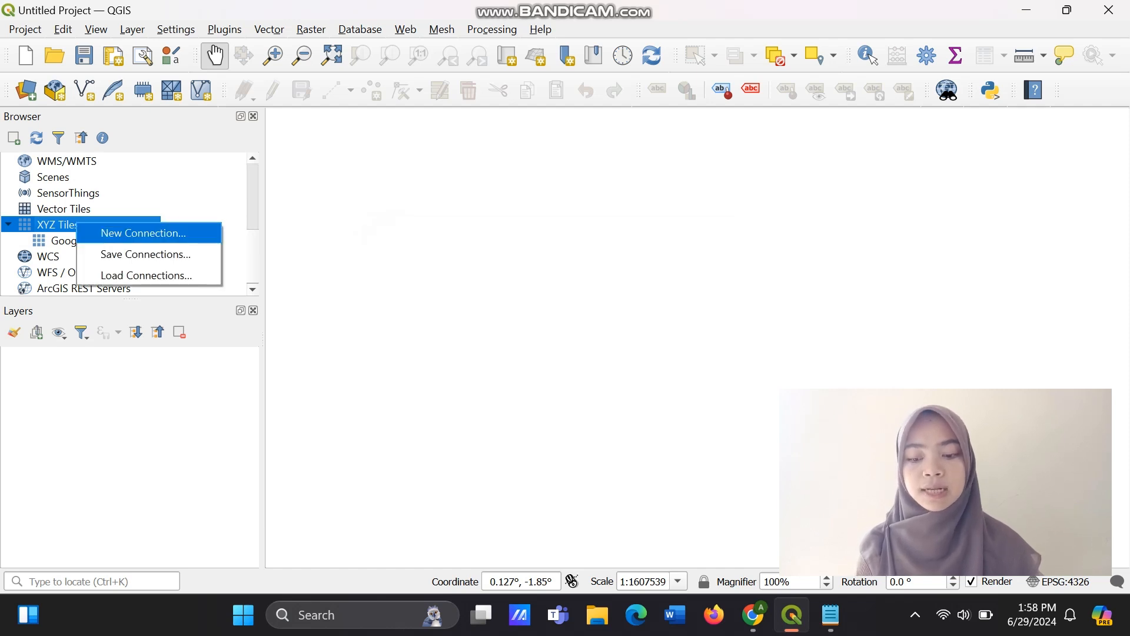
left_click(143, 234)
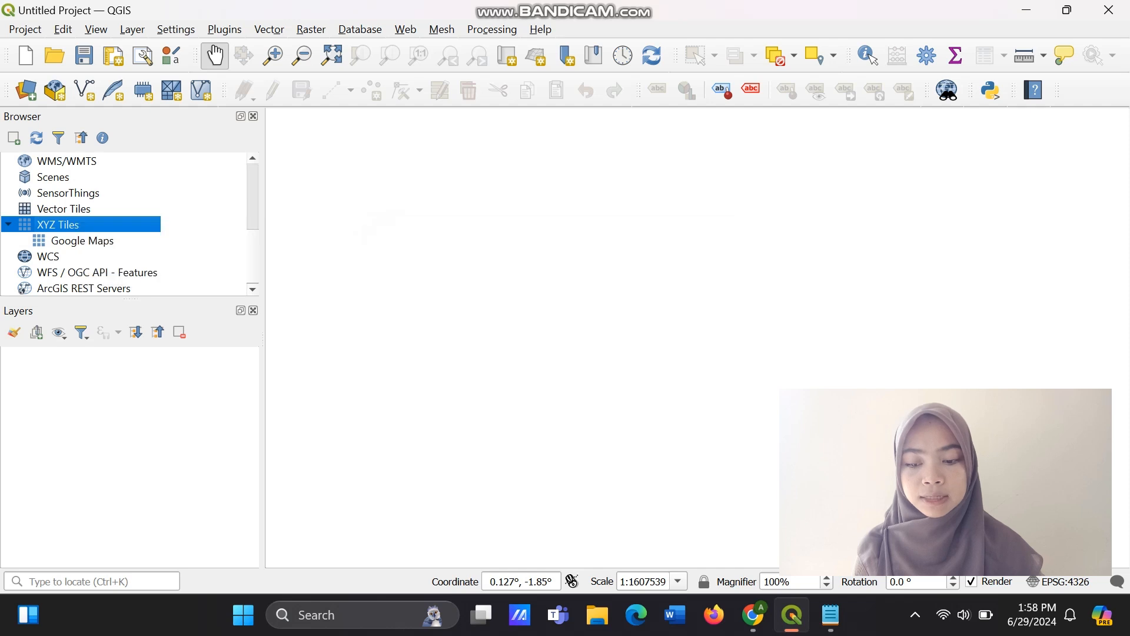
type("Google M")
key("BackSpace")
key("BackSpace")
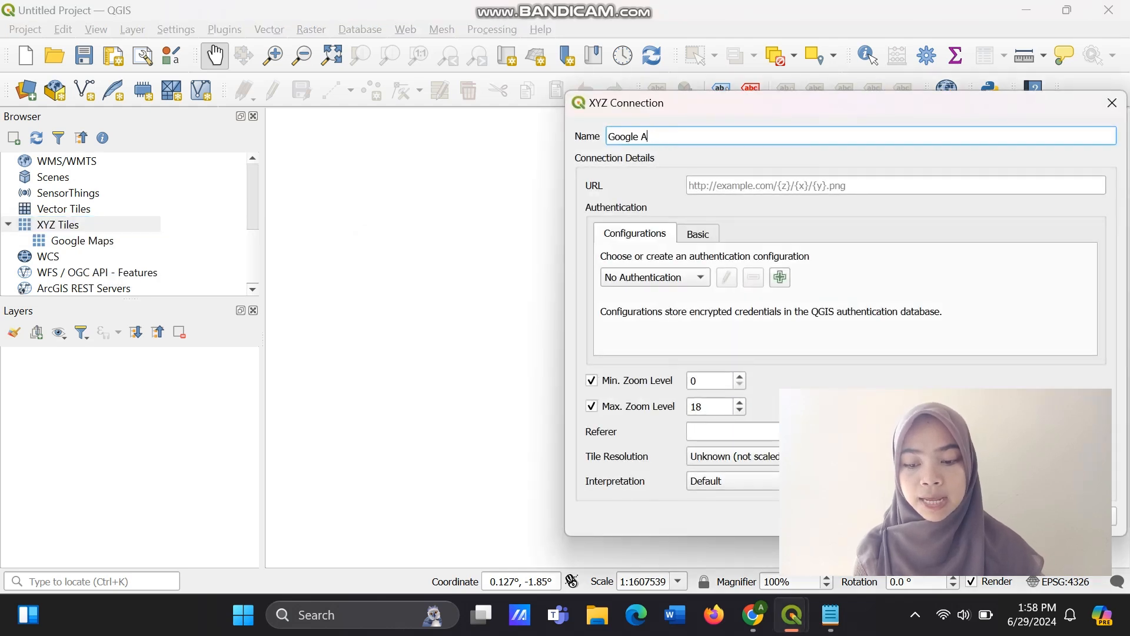
key("BackSpace")
key("BackSpace")
key("BackSpace")
key("BackSpace")
key("BackSpace")
key("BackSpace")
type("G")
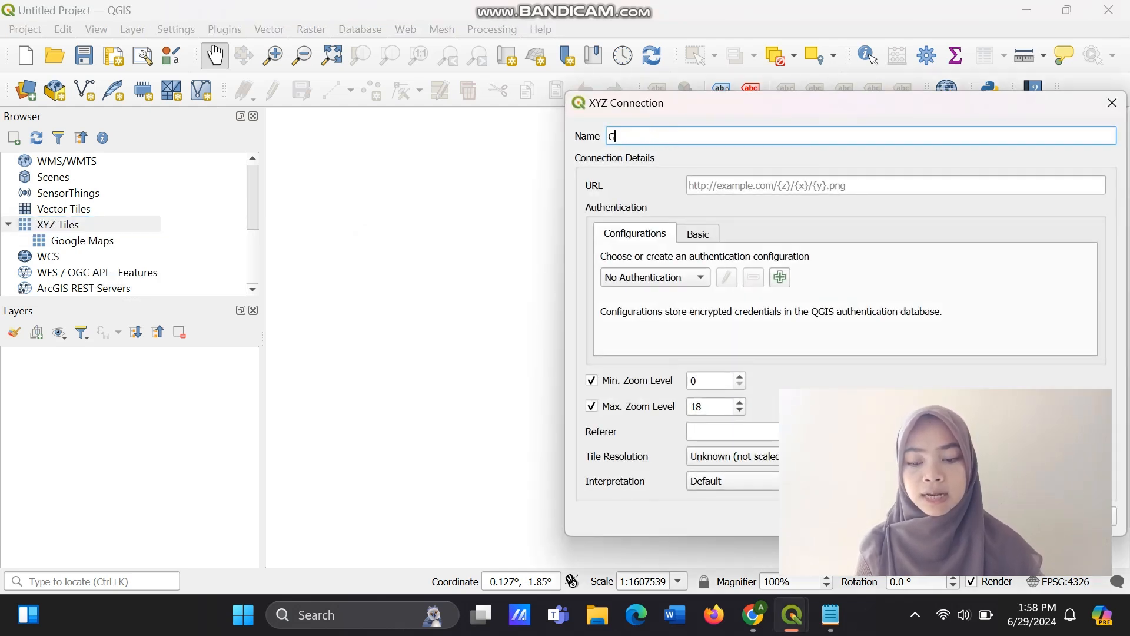
type("oogle Sta")
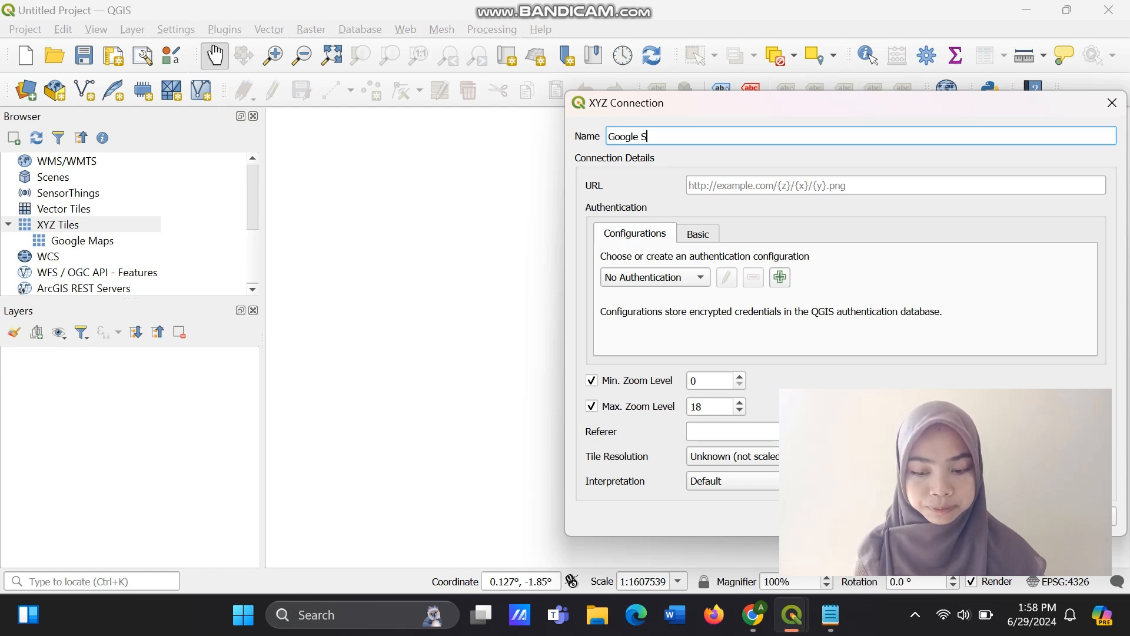
key("BackSpace")
key("BackSpace")
type("a")
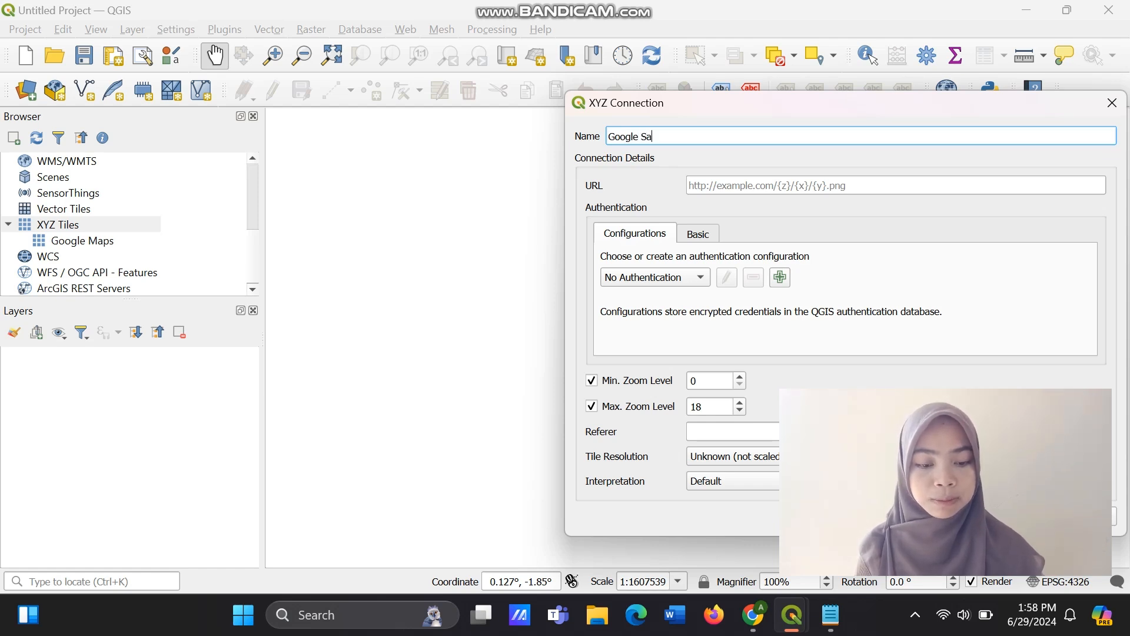
type("telit")
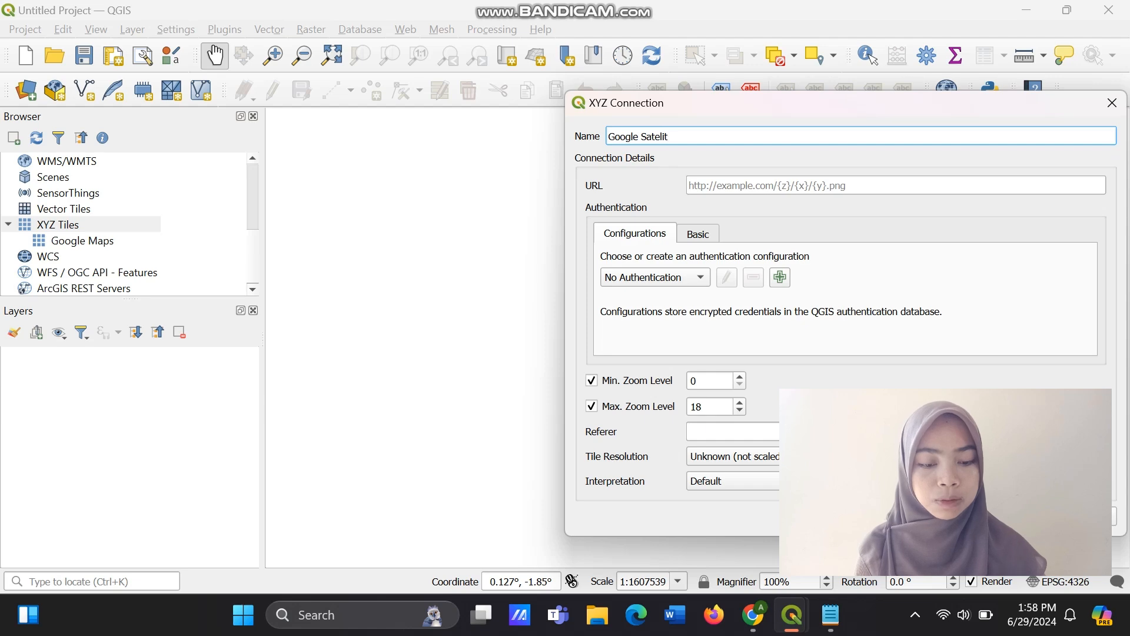
key("Tab")
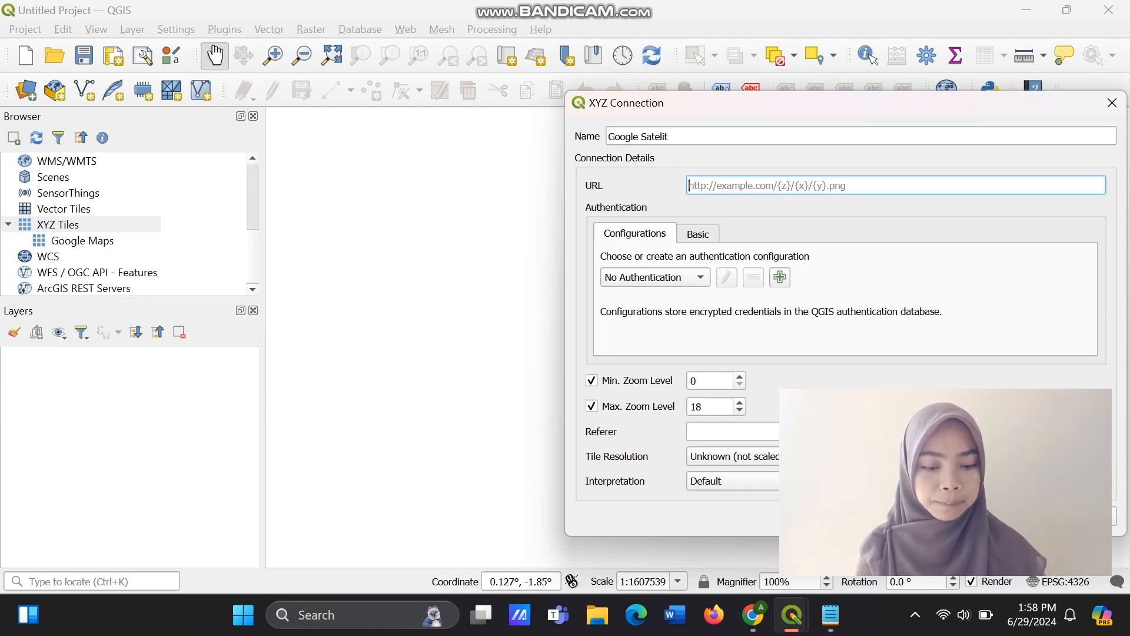
left_click(830, 614)
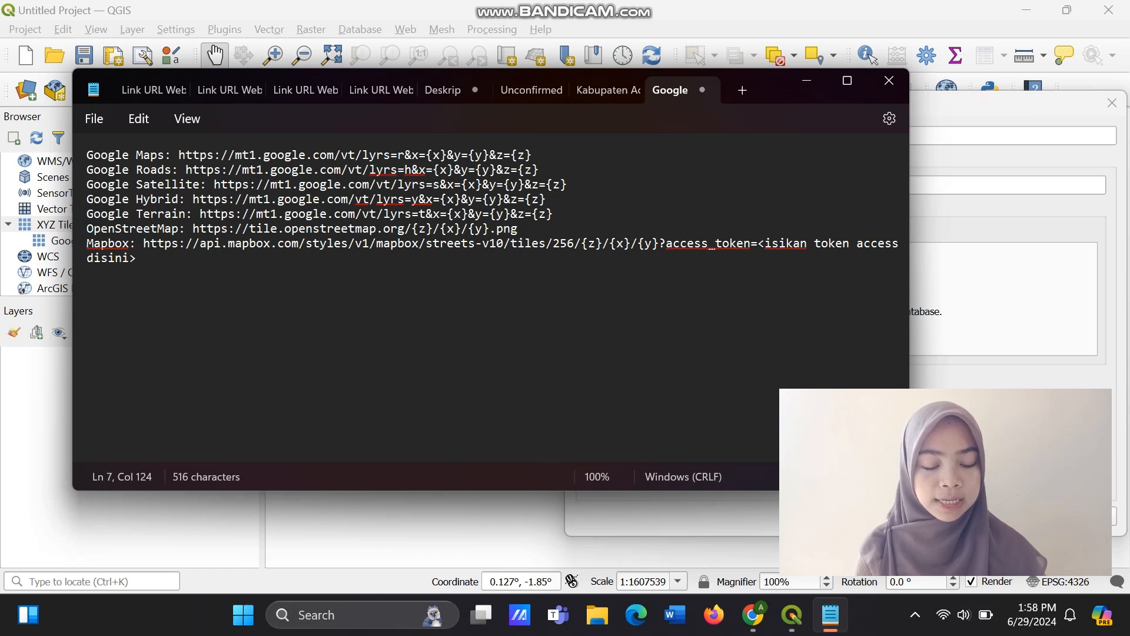
left_click_drag(213, 184, 87, 199)
key("ctrl+c")
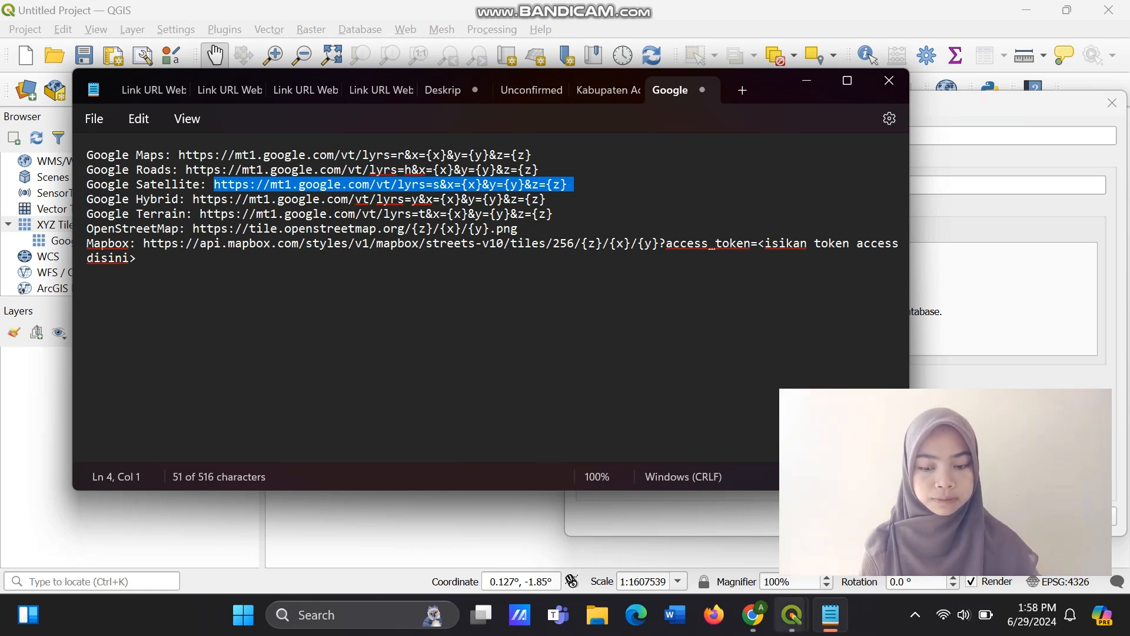
left_click(831, 615)
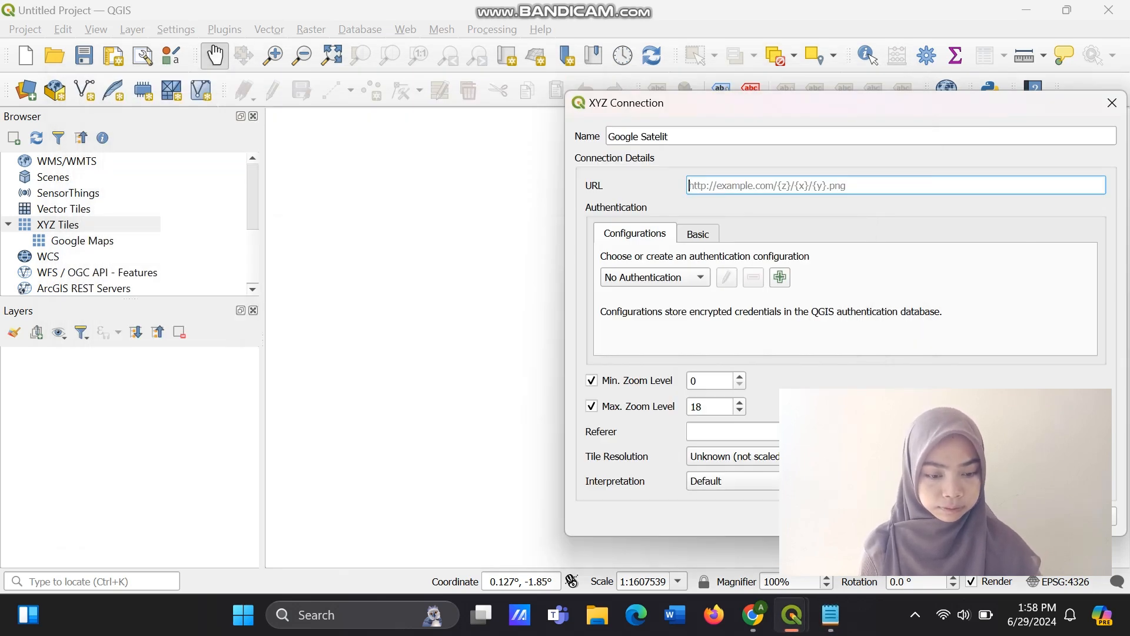
key("ctrl+v")
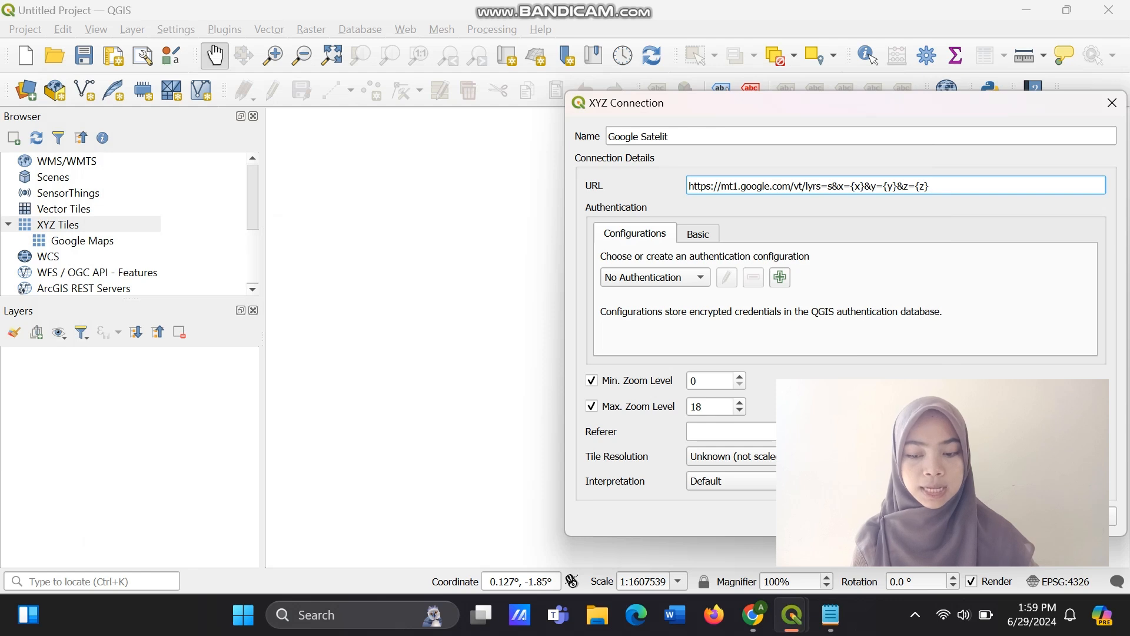
key("Return")
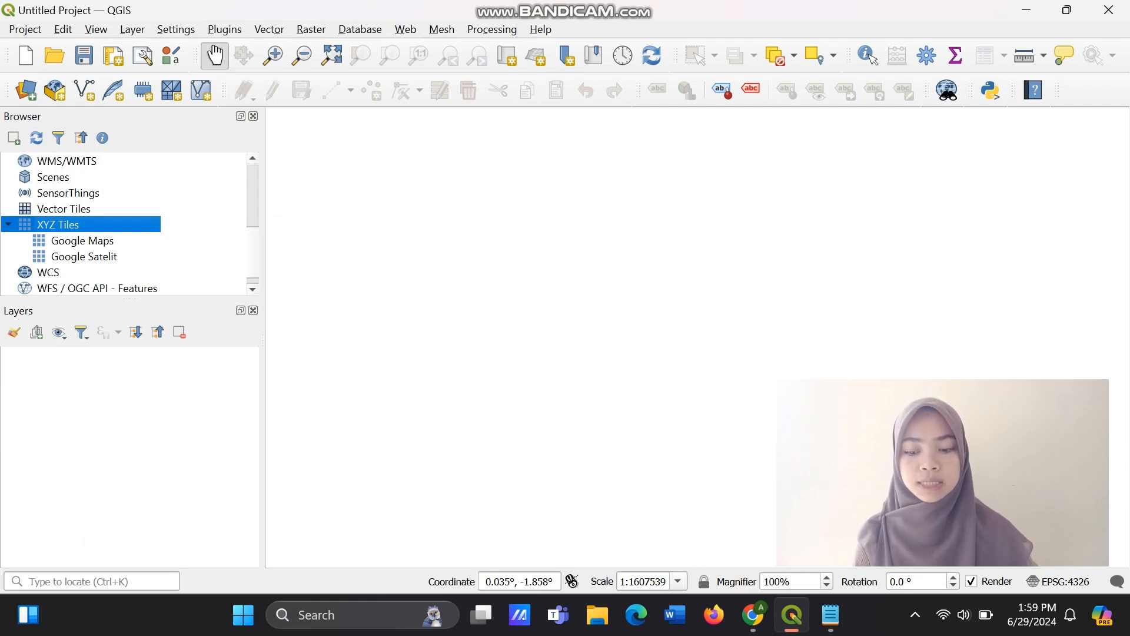
Add the Google Satellite XYZ tiles to the map as a basemap layer.
left_click(84, 257)
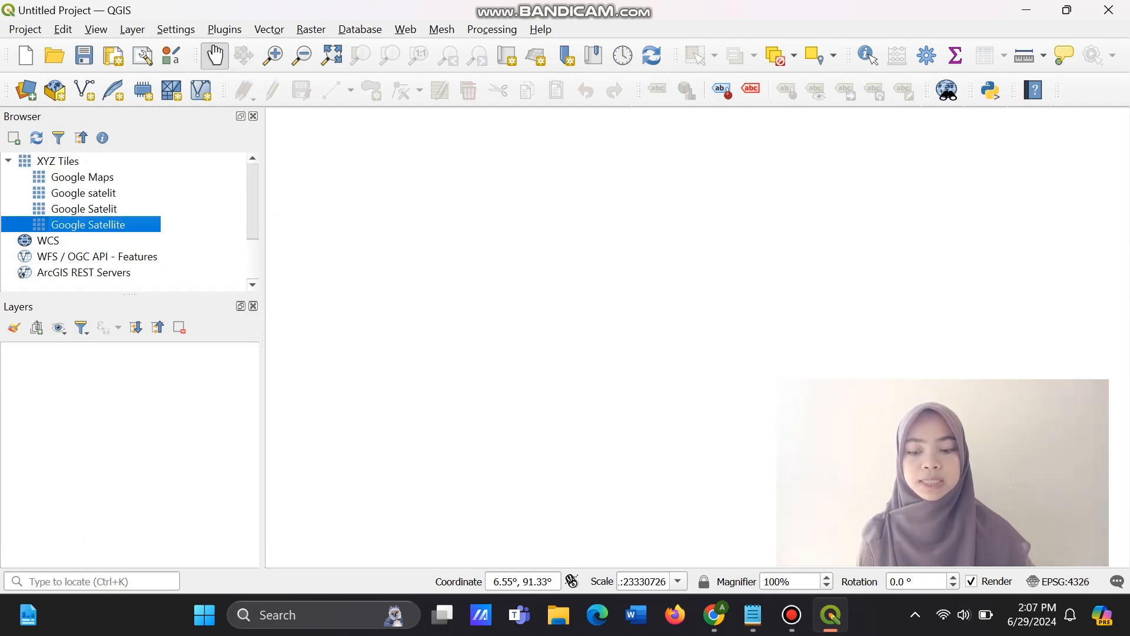
double_click(88, 225)
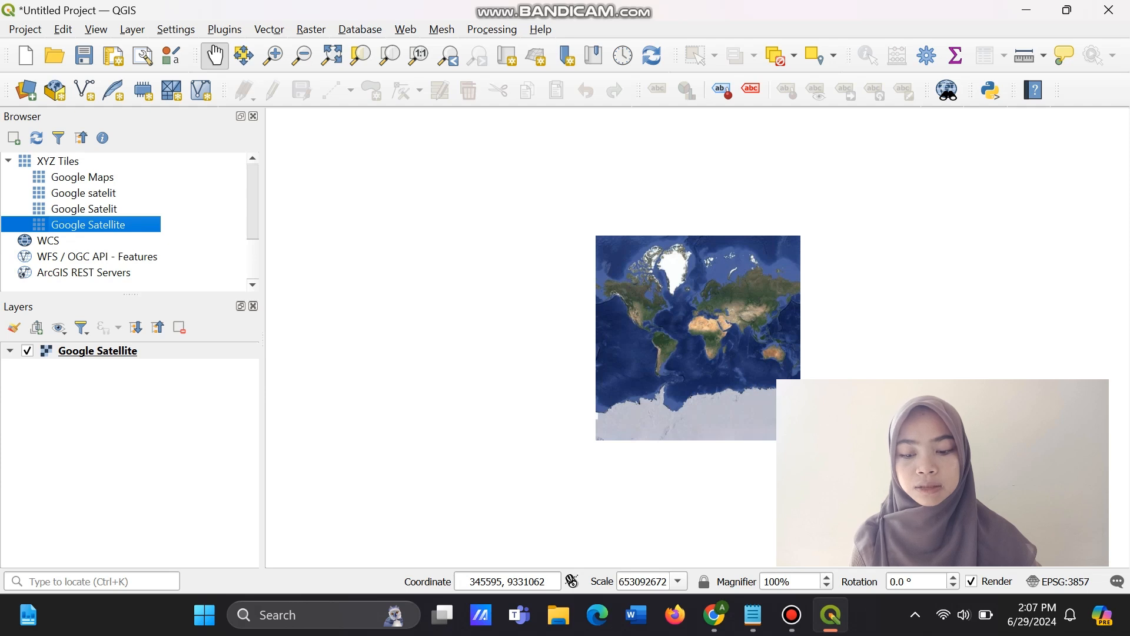
scroll(702, 292, "up", 3)
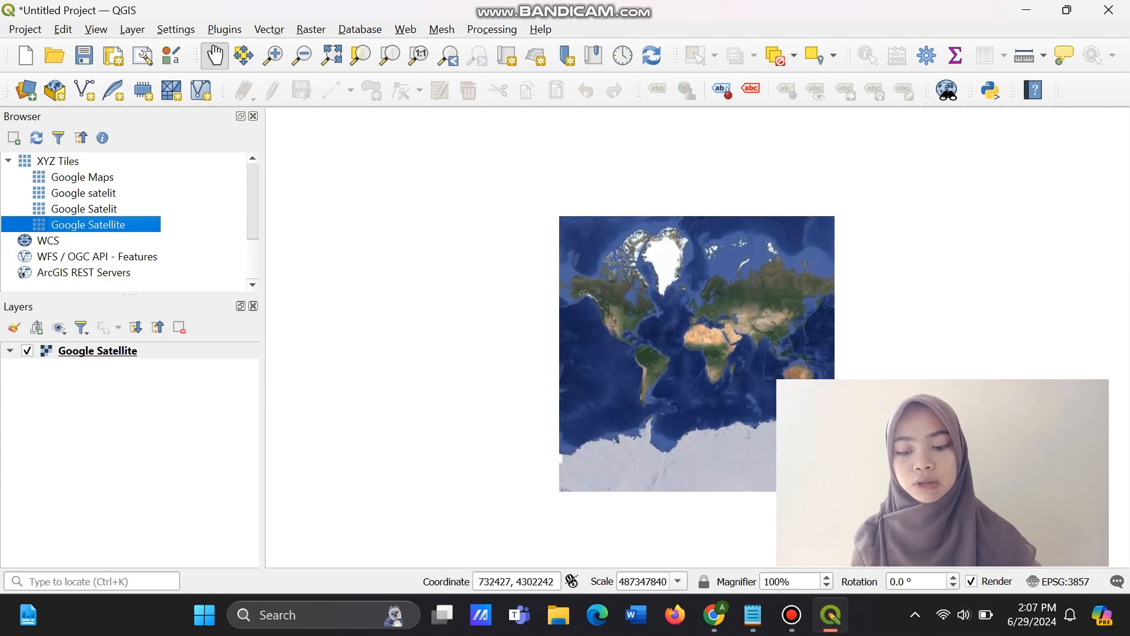
left_click_drag(701, 326, 698, 305)
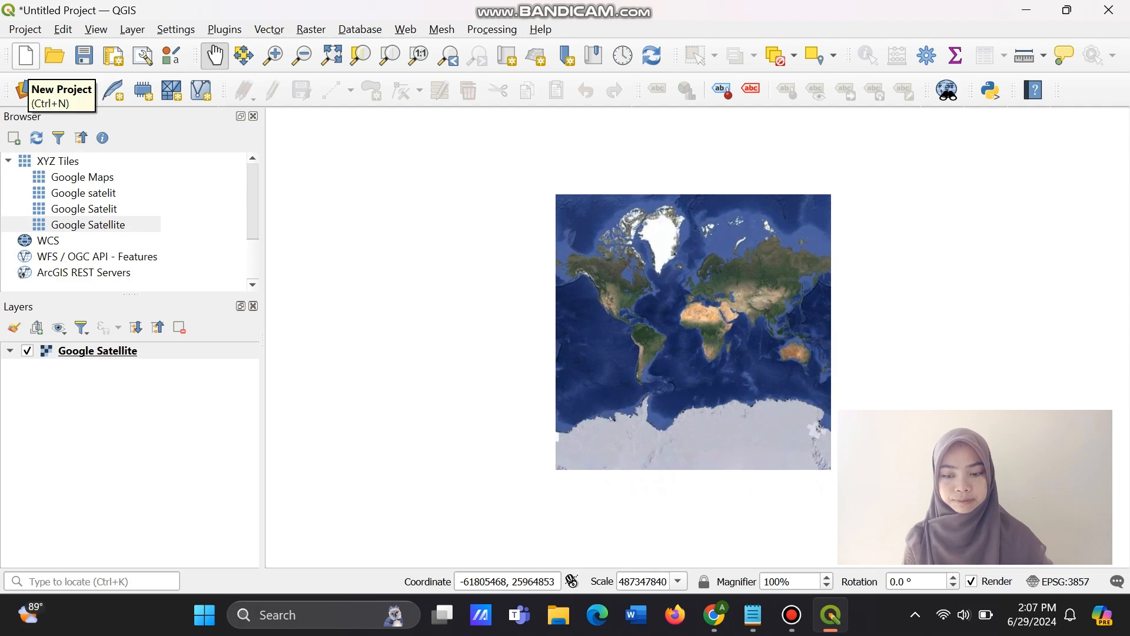
Start a new project, discarding the current one, and clear the previous dataset path from the vector data source.
left_click(25, 56)
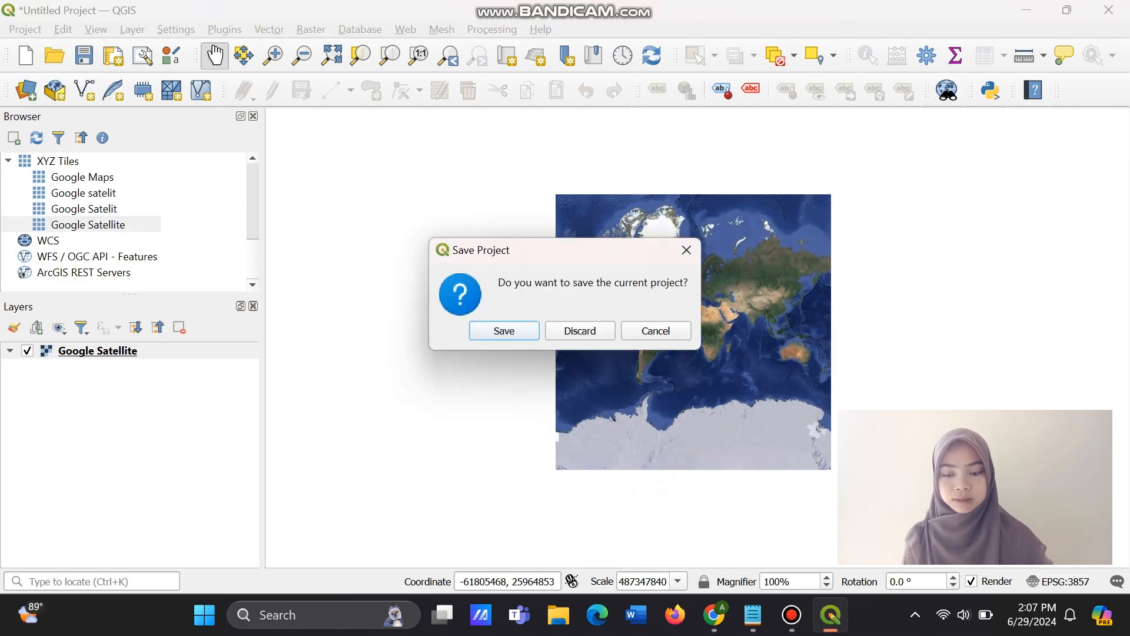
left_click(580, 331)
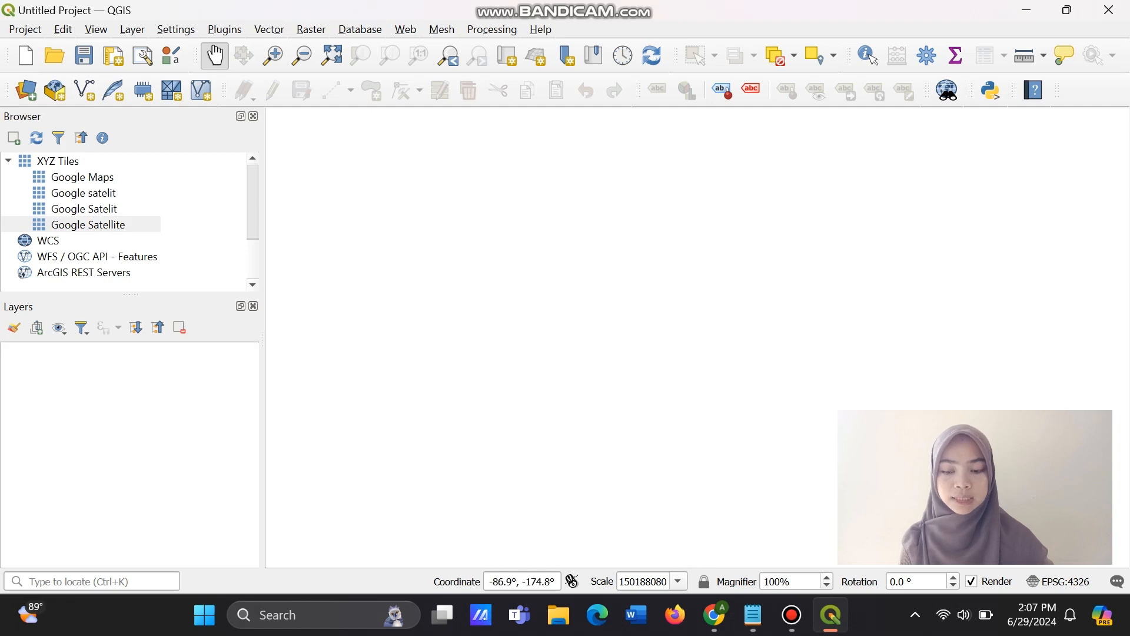
left_click(26, 90)
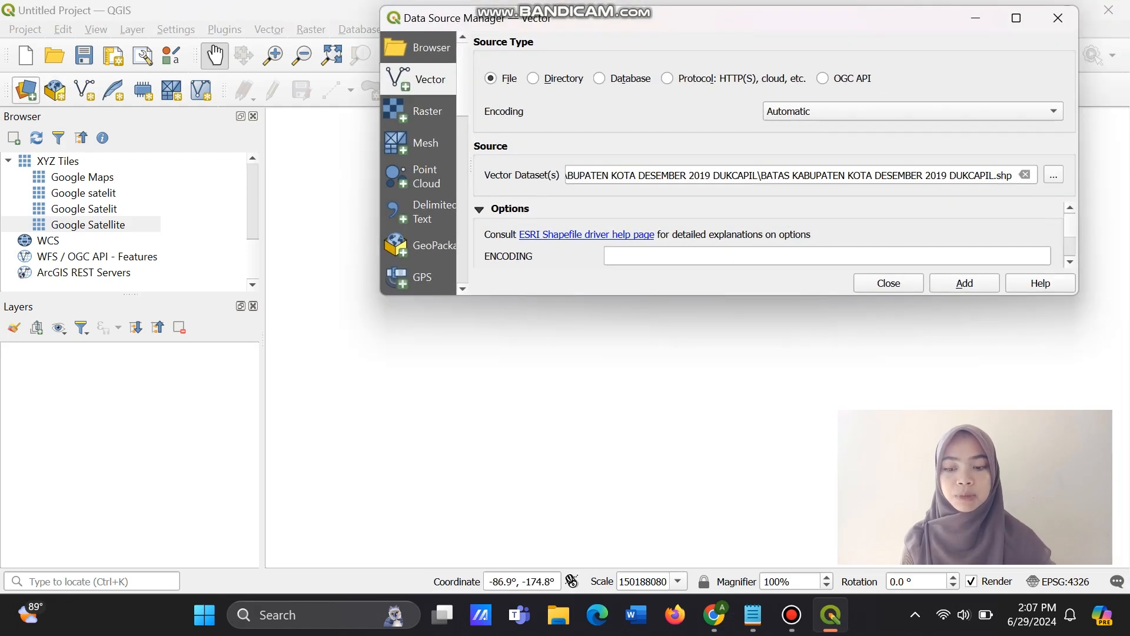
left_click(1025, 175)
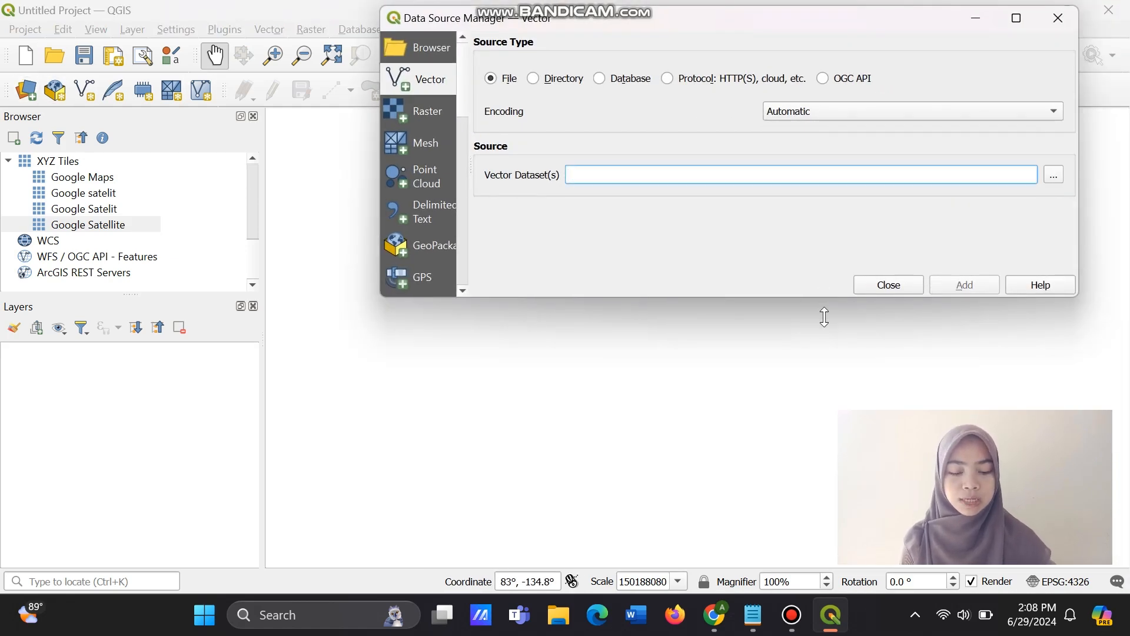
left_click_drag(823, 295, 822, 452)
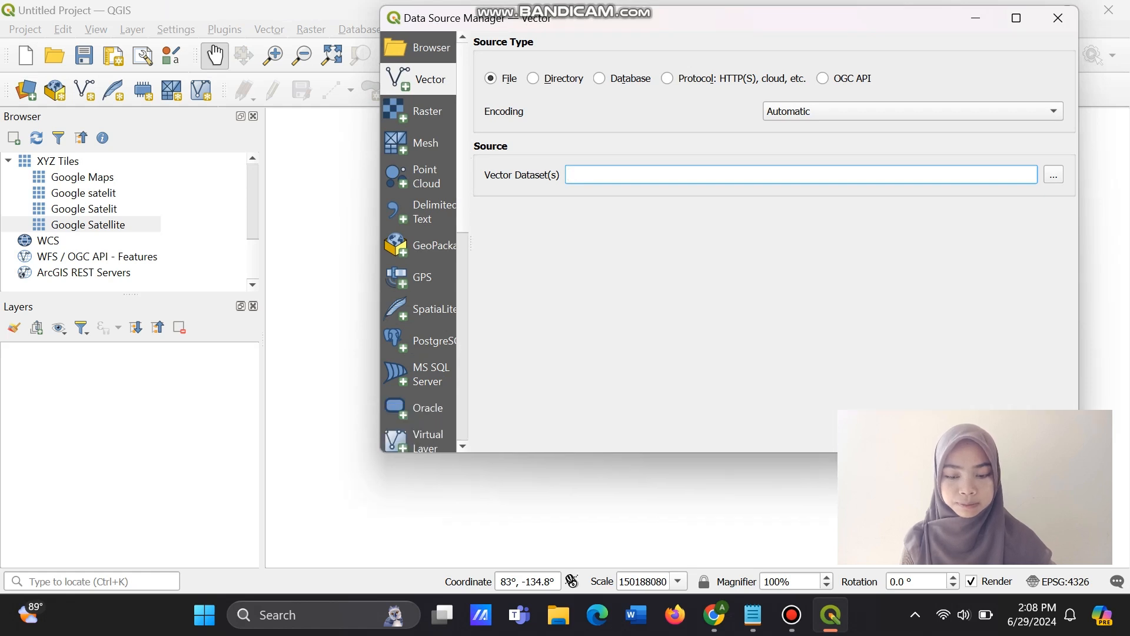
Add the shapefile BATAS KABUPATEN KOTA DESEMBER 2019 DUKCAPIL.shp to the project as a vector layer.
left_click(1054, 175)
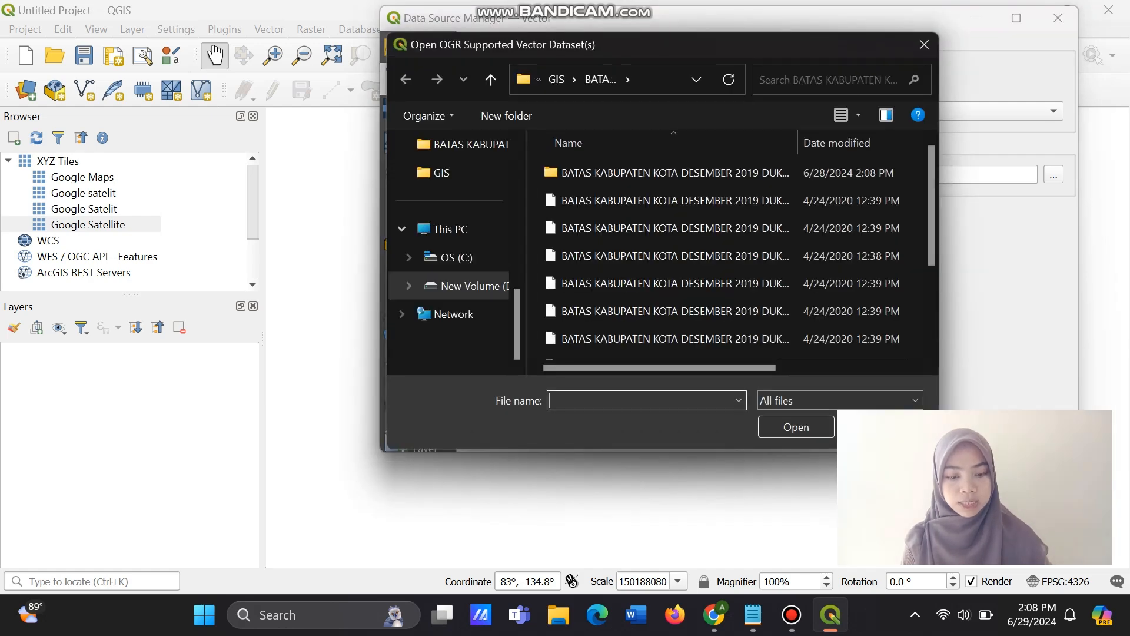
scroll(732, 264, "down", 1)
left_click(731, 263)
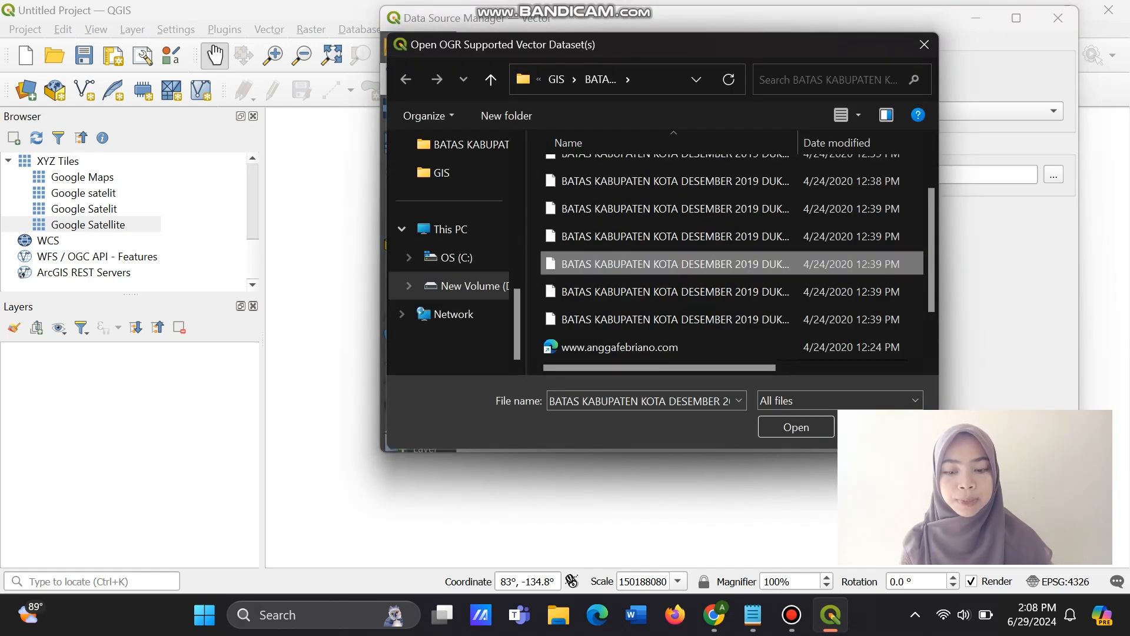
left_click(924, 44)
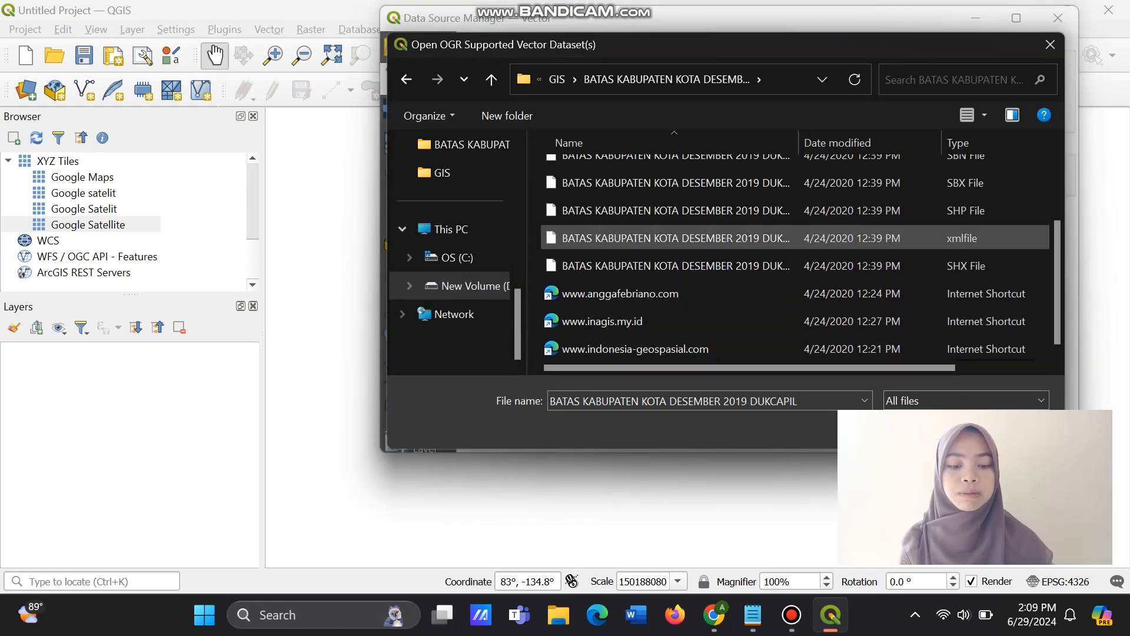
left_click(676, 210)
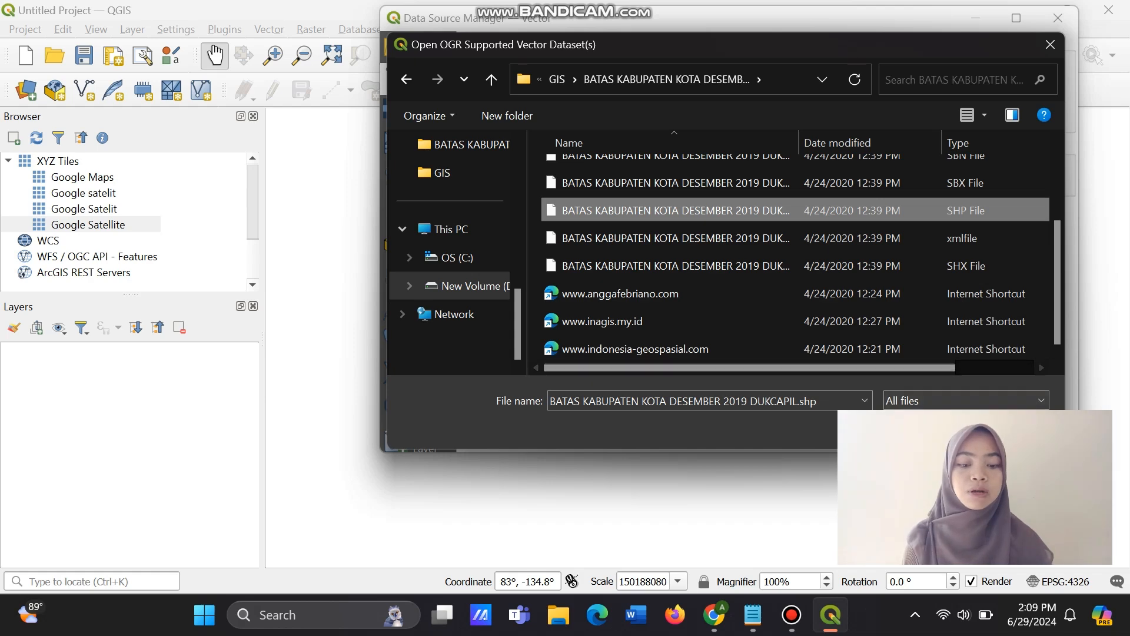
left_click(923, 428)
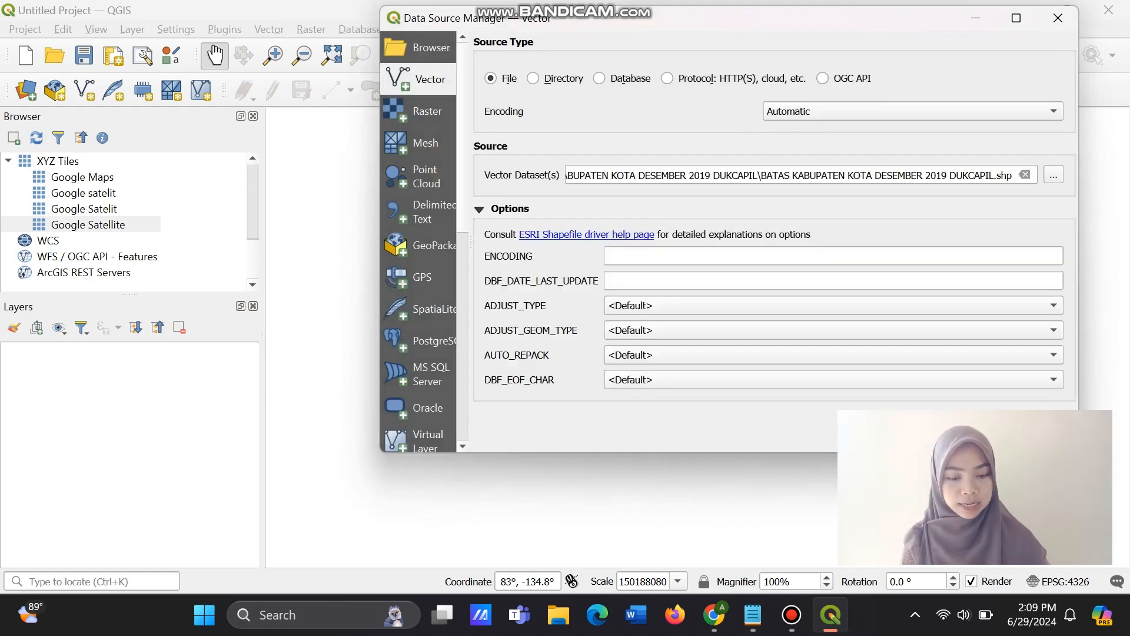
left_click(968, 434)
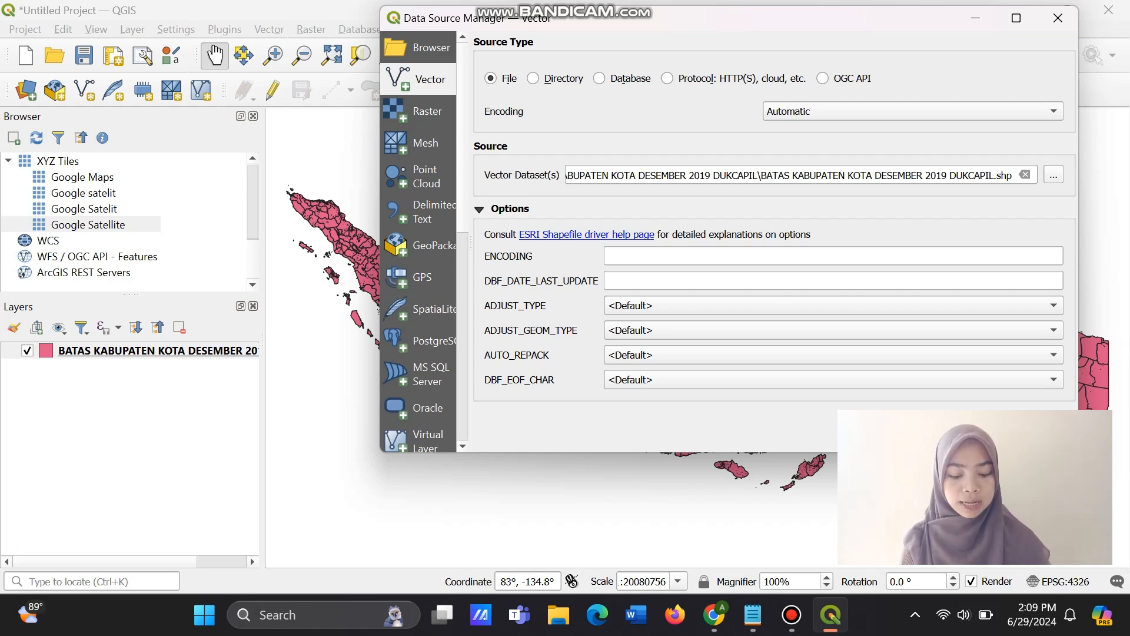
left_click(902, 434)
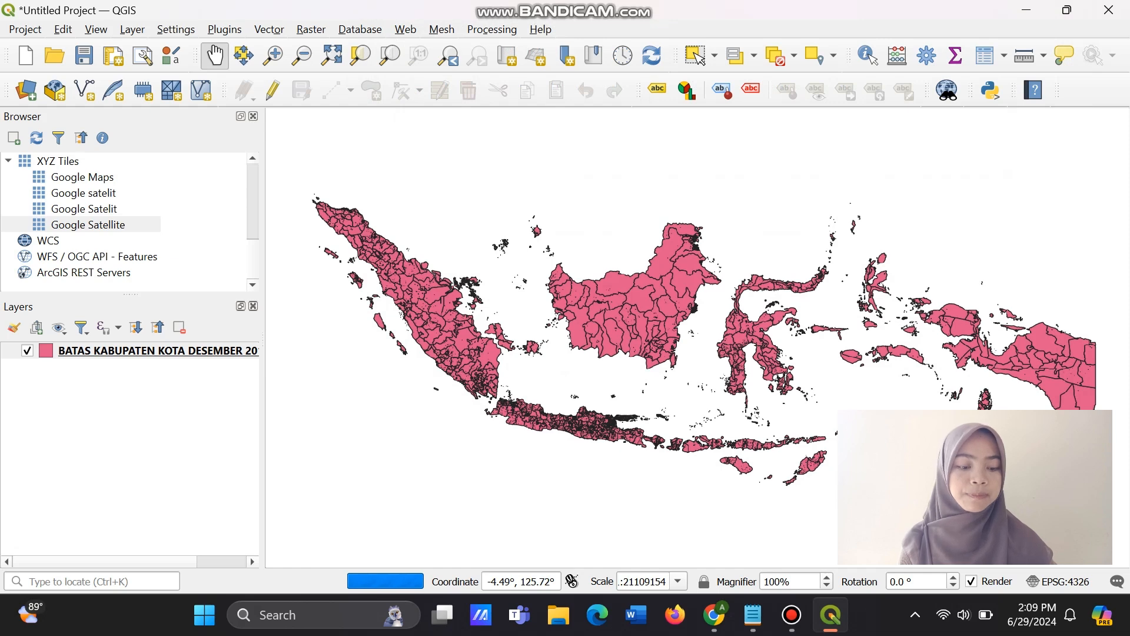
Begin a provider filter on the kabupaten/kota boundary layer with the expression "KAB_KOTA" =.
left_click_drag(891, 391, 847, 379)
scroll(880, 389, "down", 1)
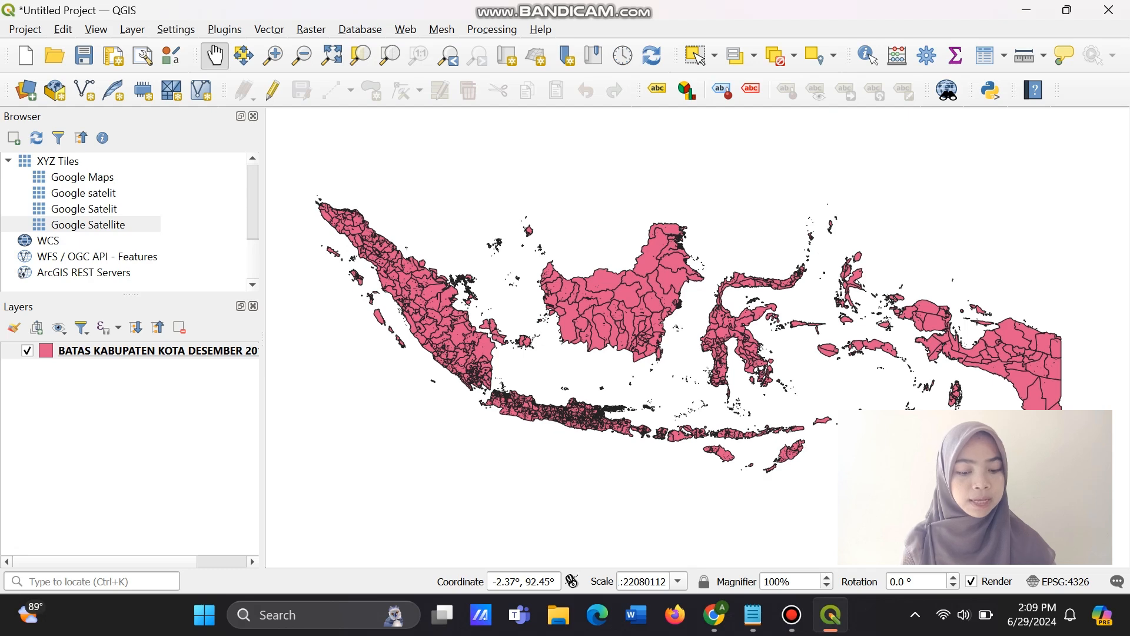
left_click(157, 350)
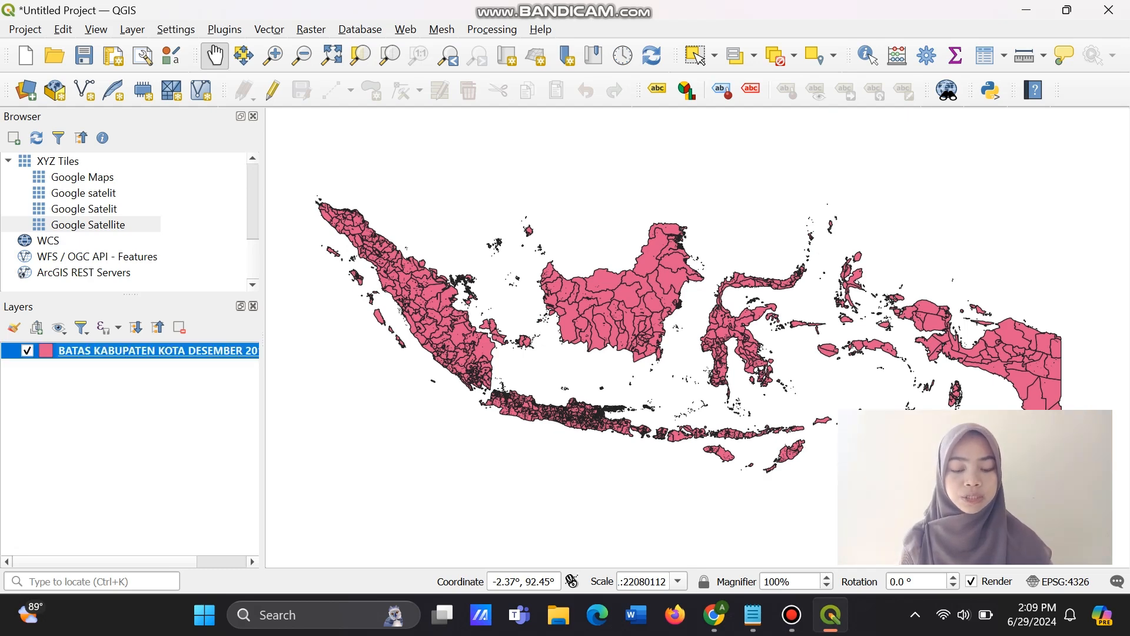
right_click(205, 351)
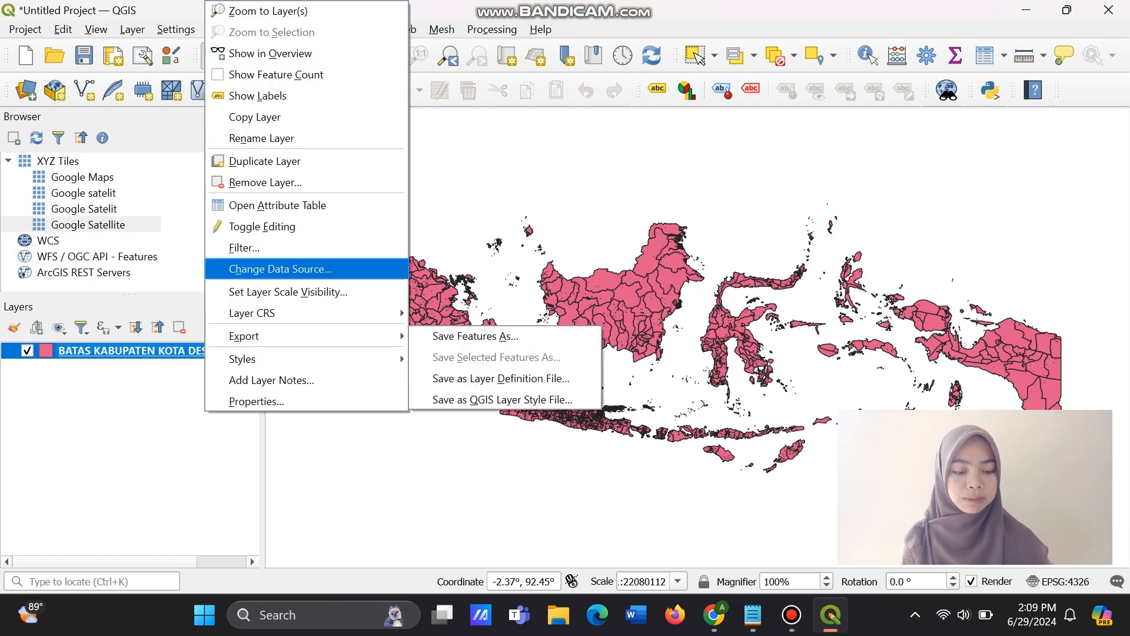
left_click(244, 248)
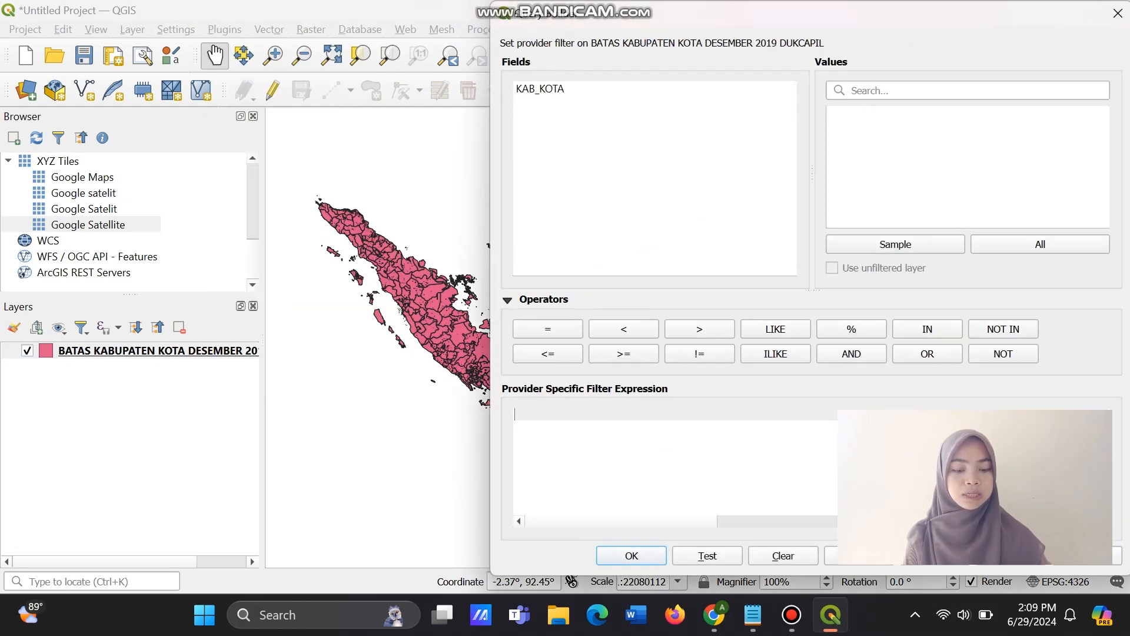
left_click(539, 88)
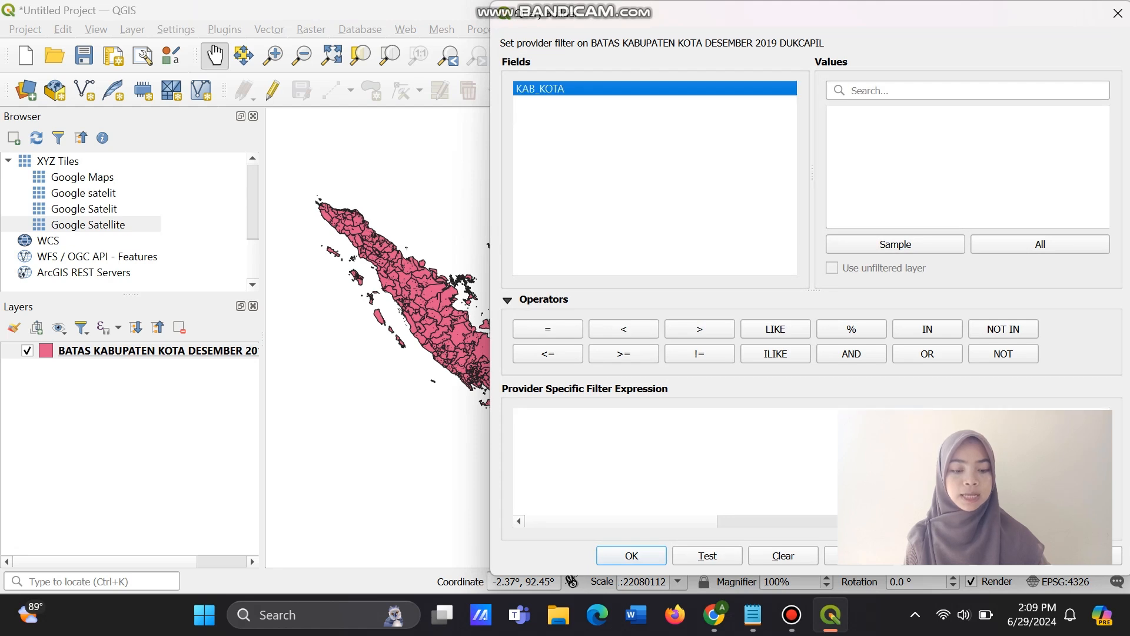
double_click(540, 89)
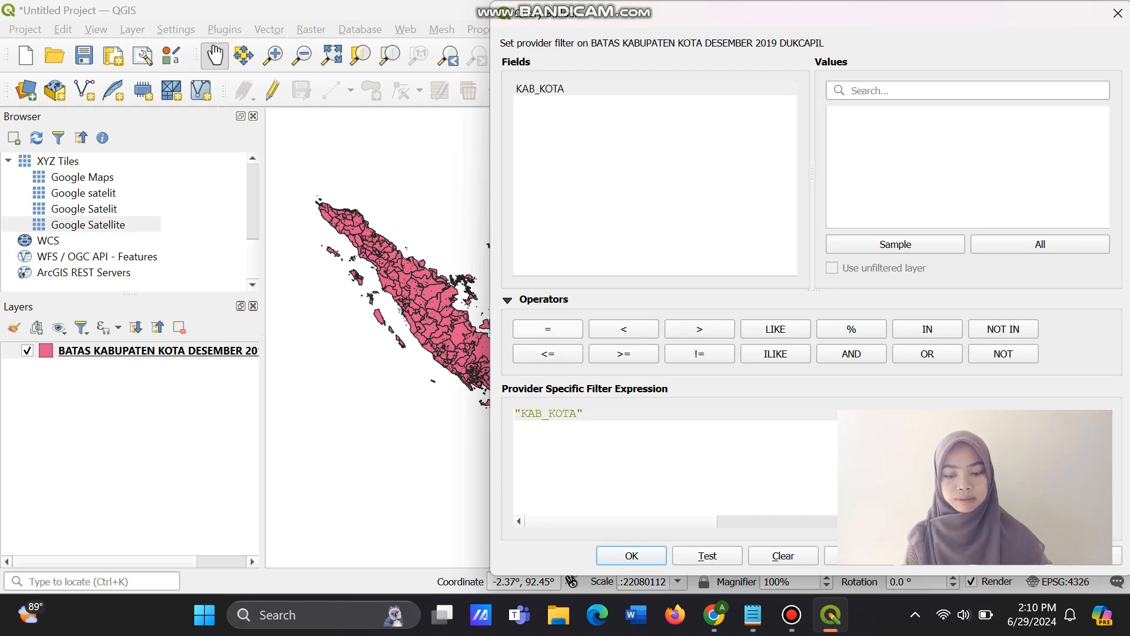
left_click(548, 329)
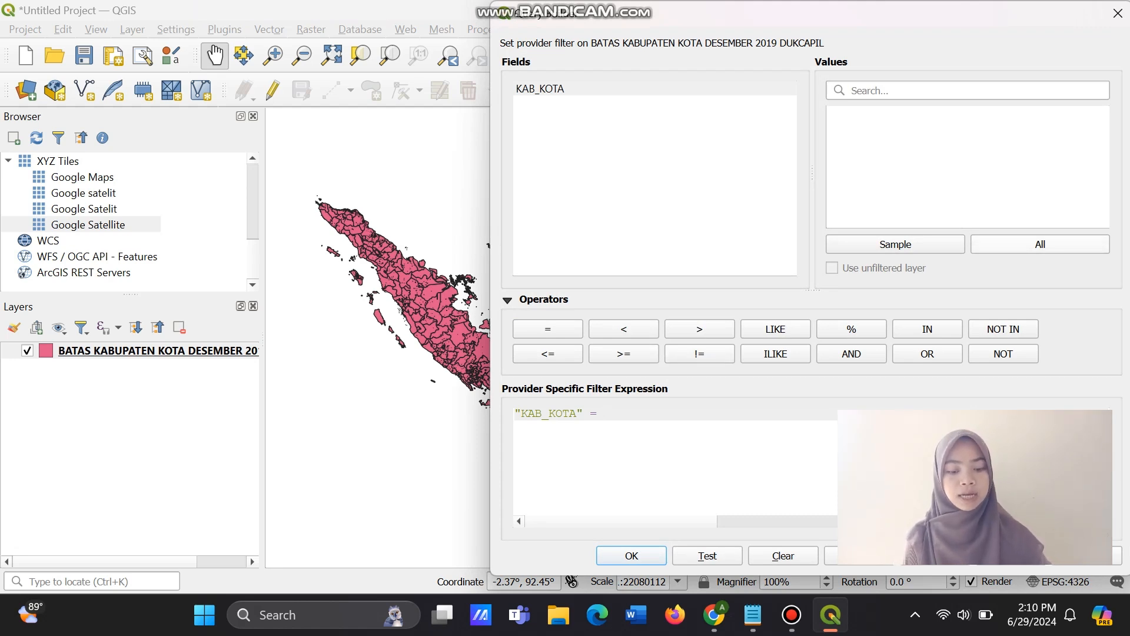
List all KAB_KOTA values, complete the filter expression with 'ACEH SINGKIL', and apply it to the layer.
left_click(1040, 244)
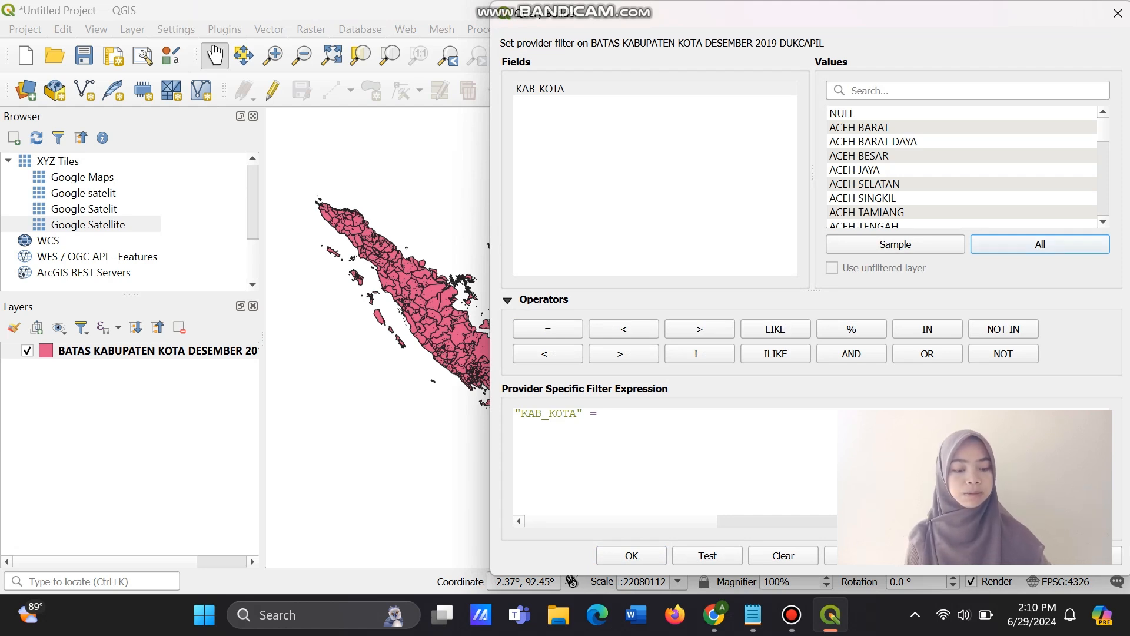
scroll(963, 167, "down", 6)
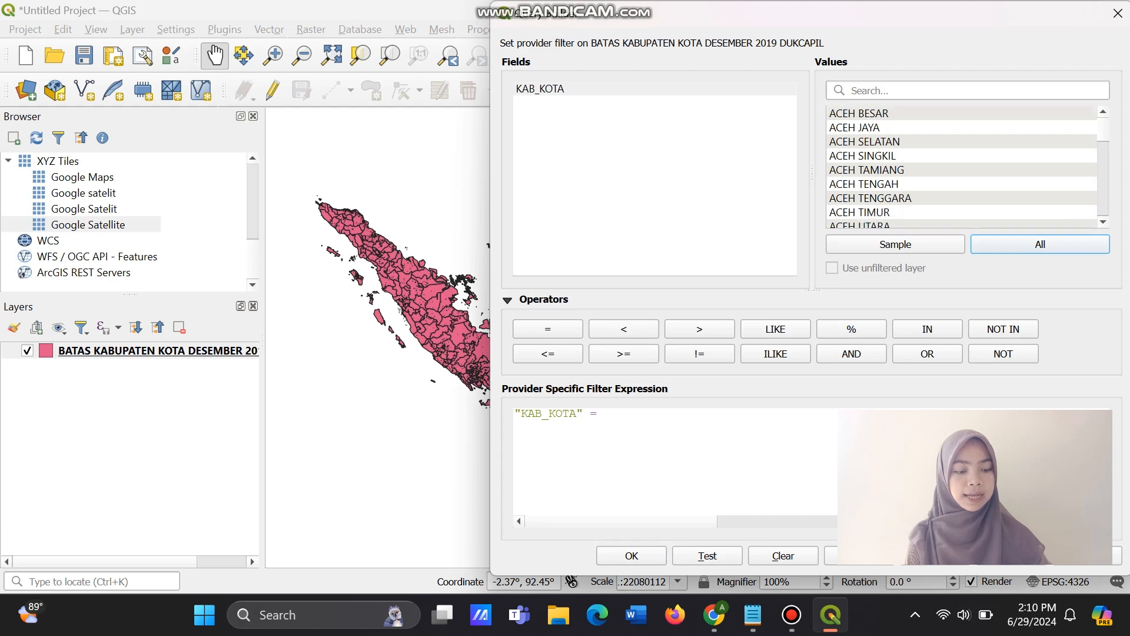
scroll(962, 167, "up", 6)
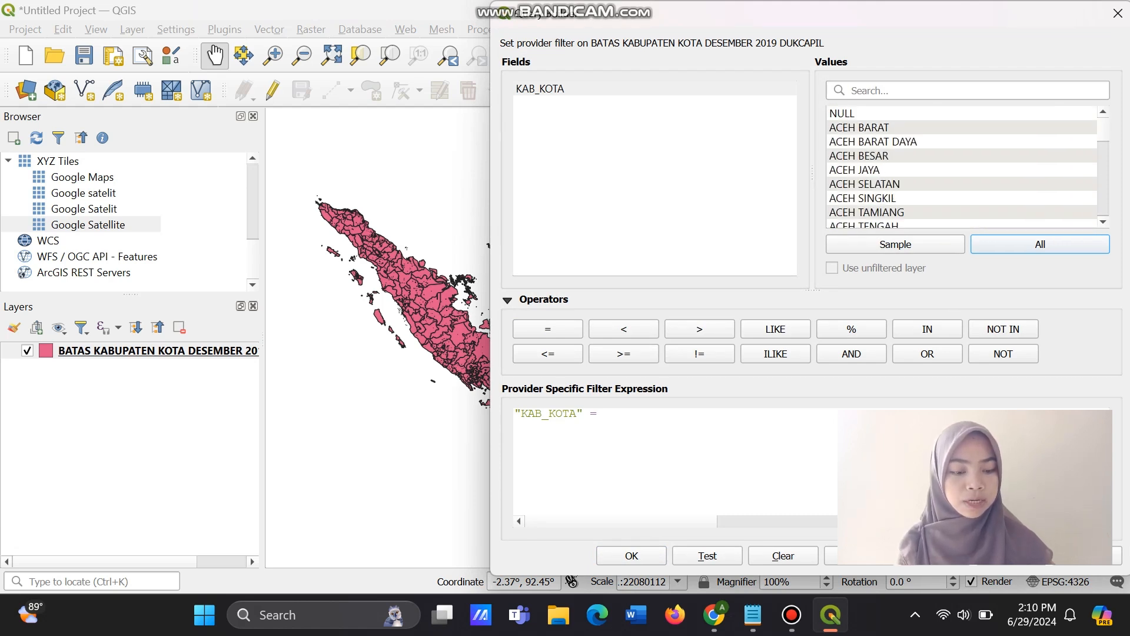
scroll(963, 167, "down", 1)
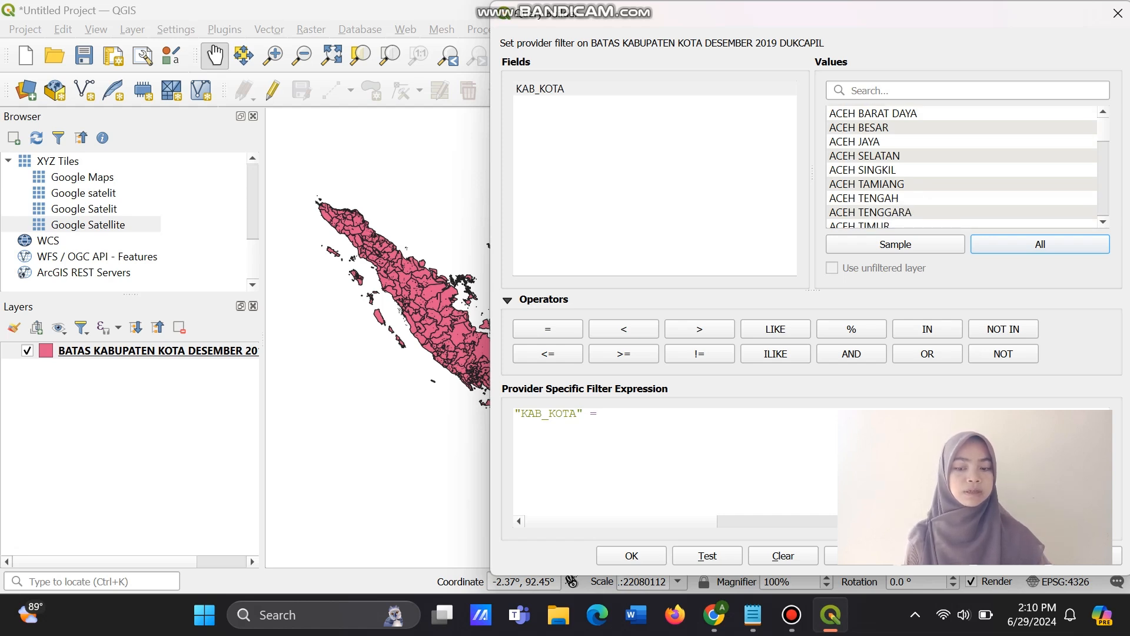
left_click(962, 199)
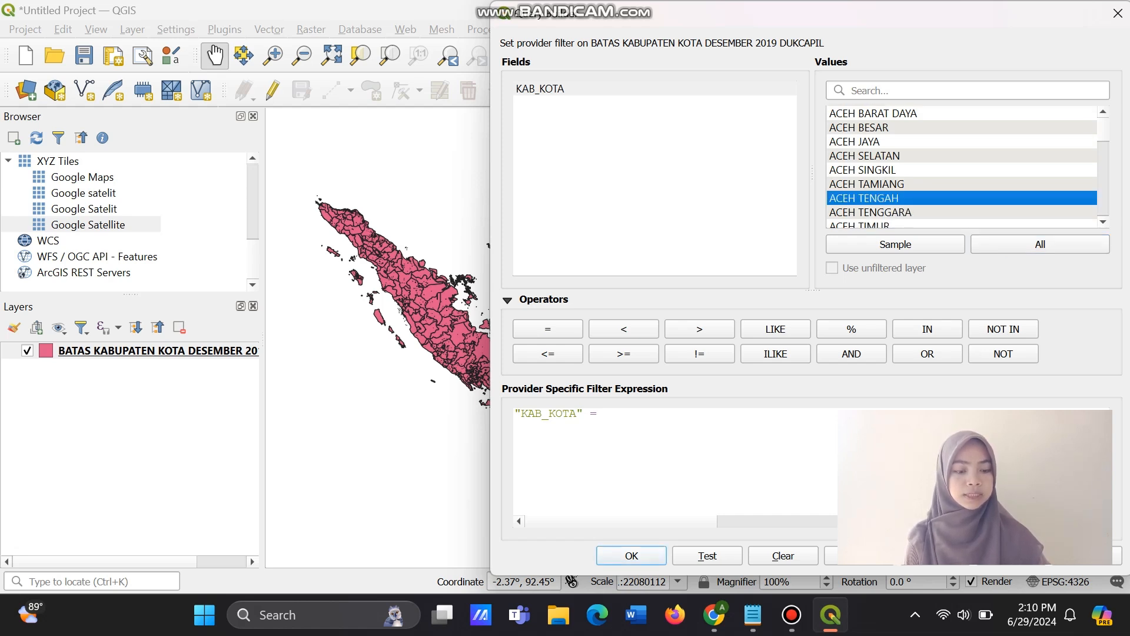
double_click(962, 199)
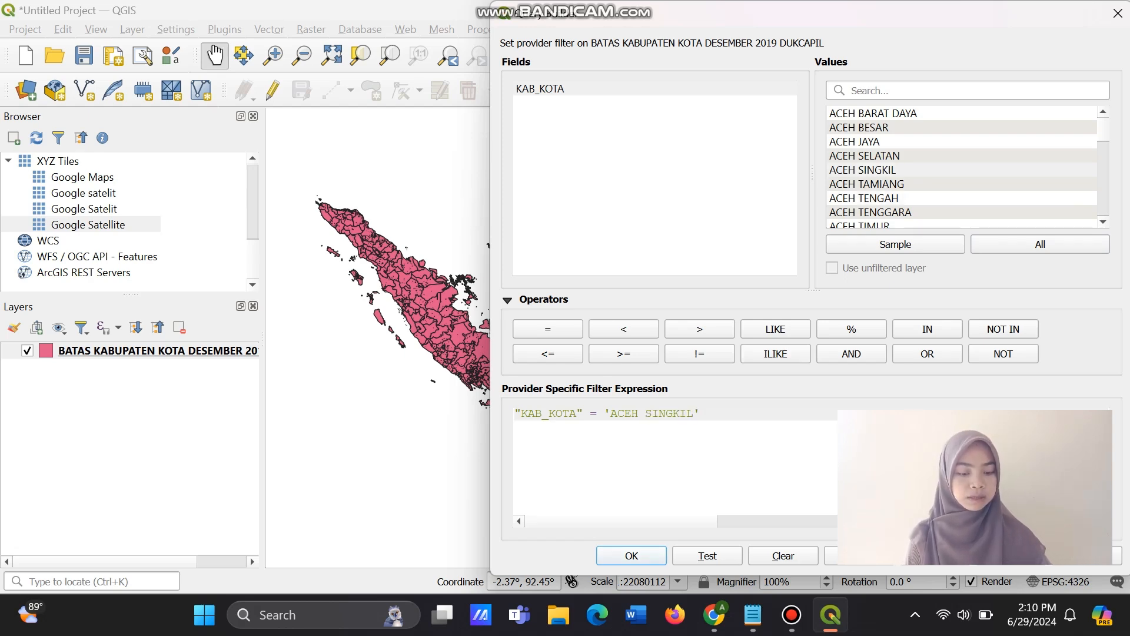
left_click(631, 556)
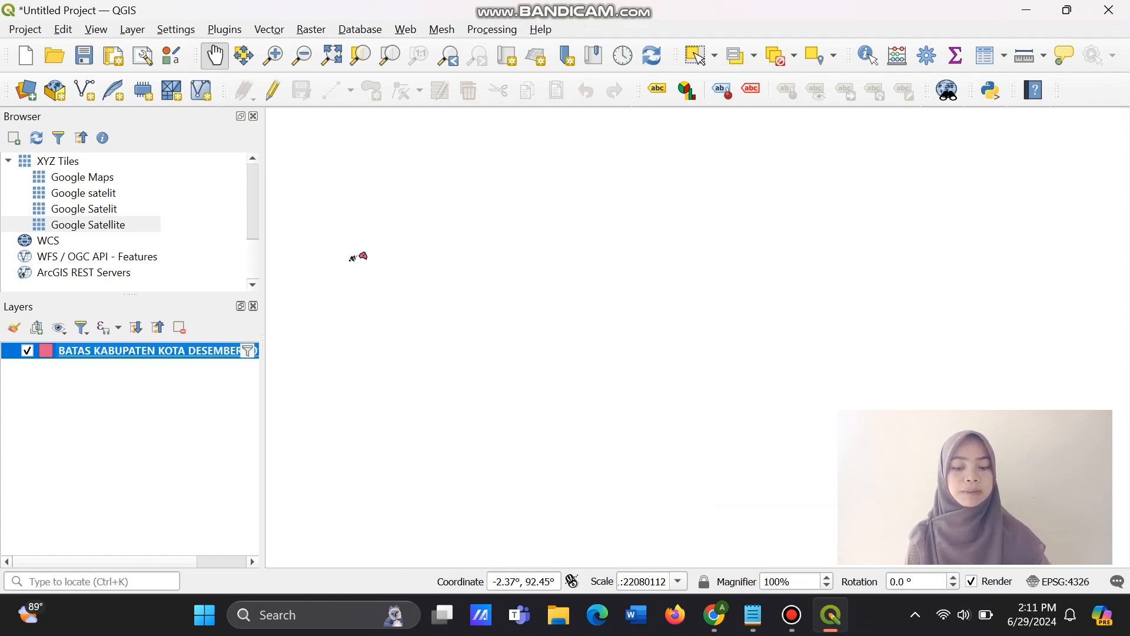
Select the whole Aceh Singkil area on the map, including its islands, with the area selection tool.
left_click_drag(359, 256, 648, 325)
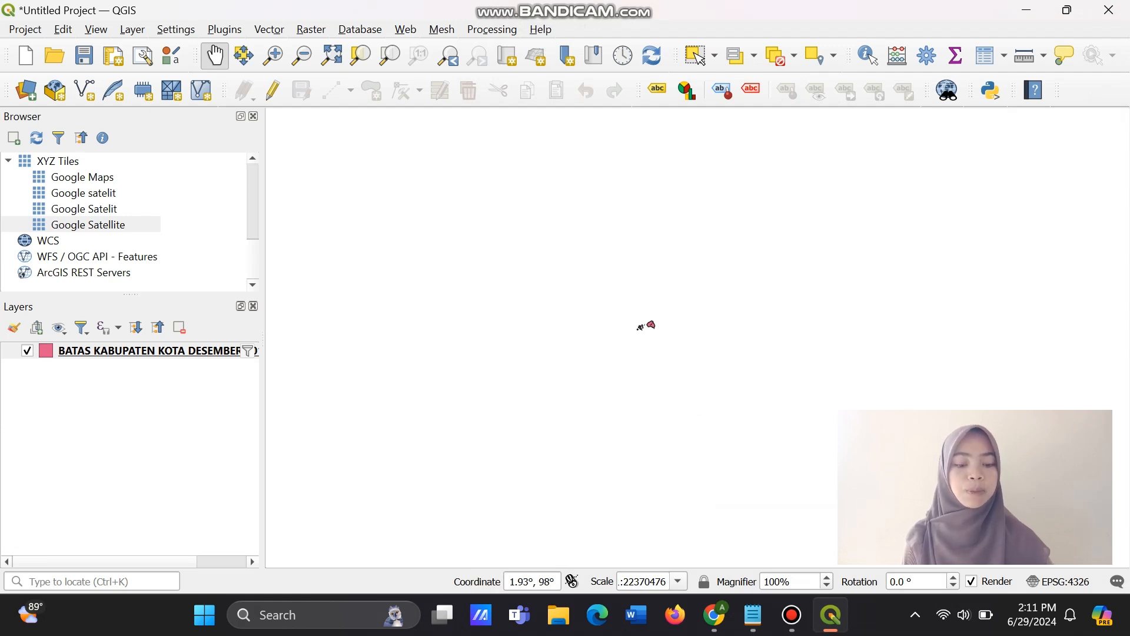
scroll(645, 326, "up", 5)
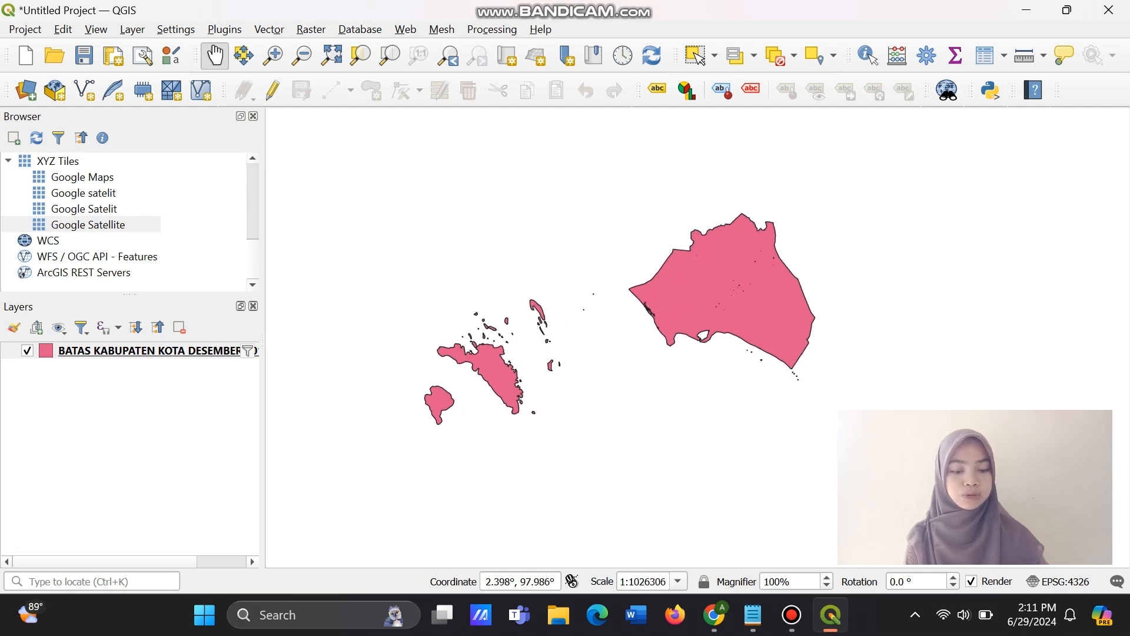
left_click_drag(753, 286, 765, 281)
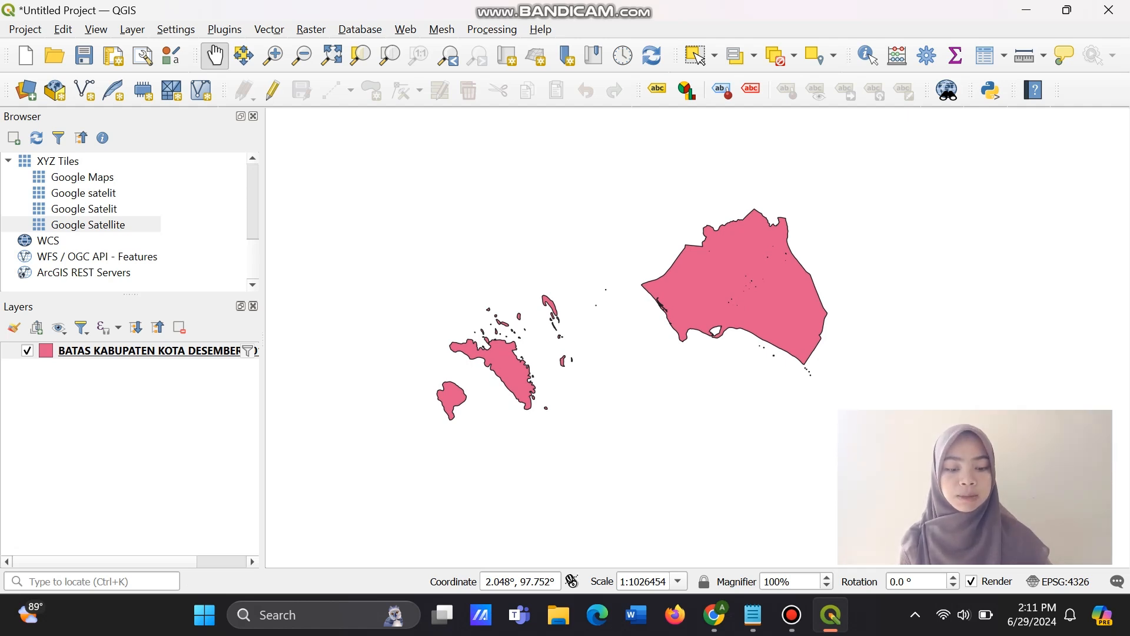
left_click(699, 57)
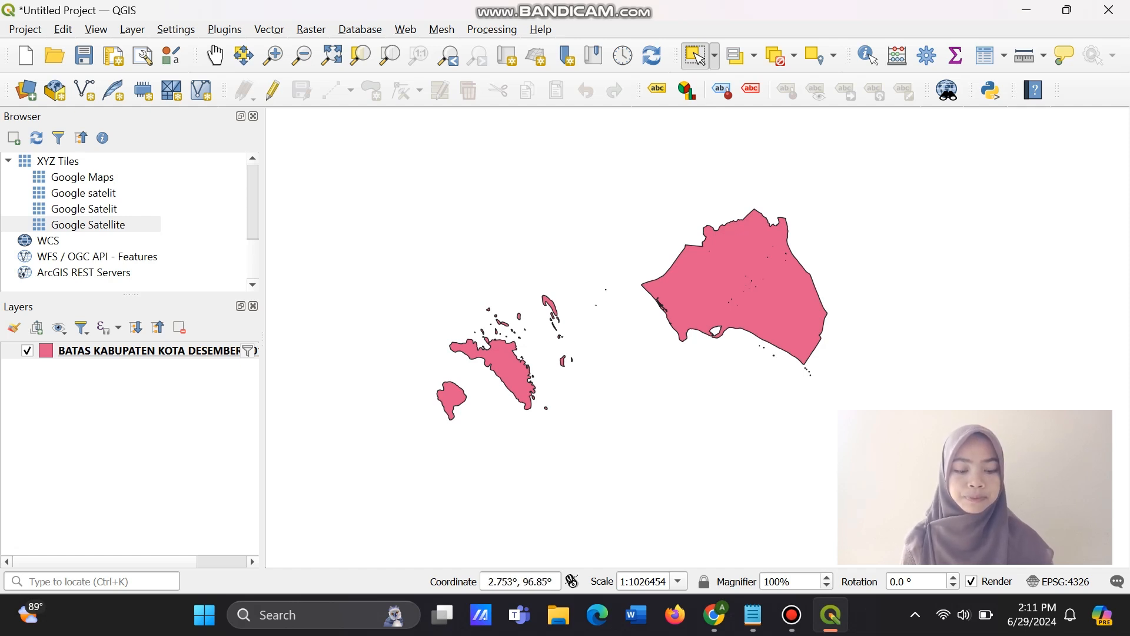
left_click_drag(355, 158, 841, 438)
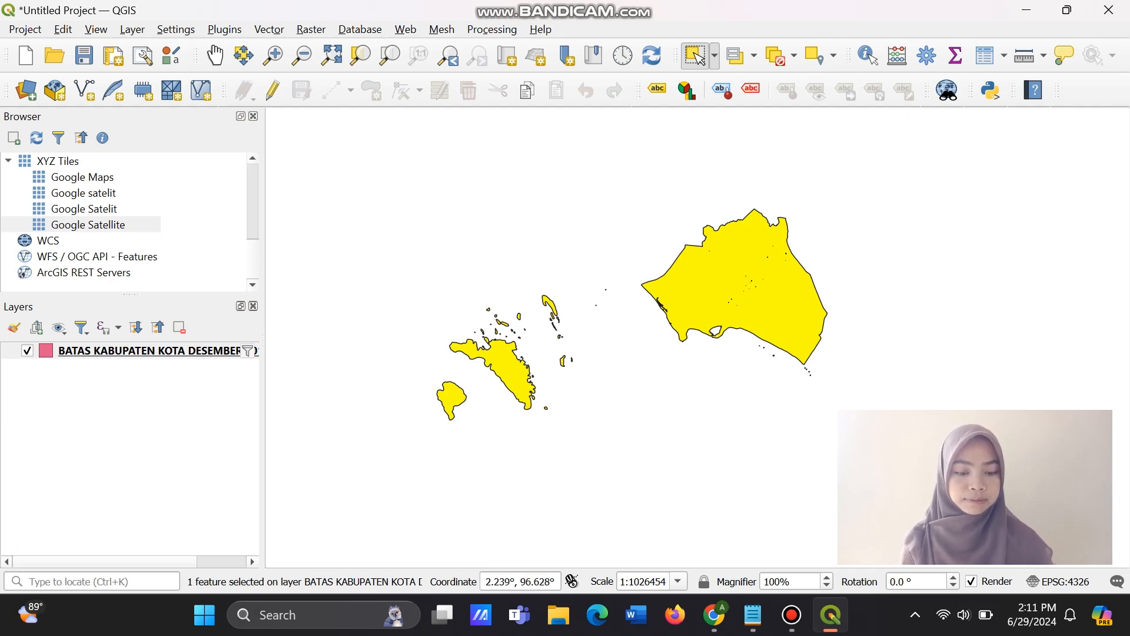
Start exporting all features of the filtered kabupaten/kota boundary layer to a new file in GeoJSON format.
left_click(149, 351)
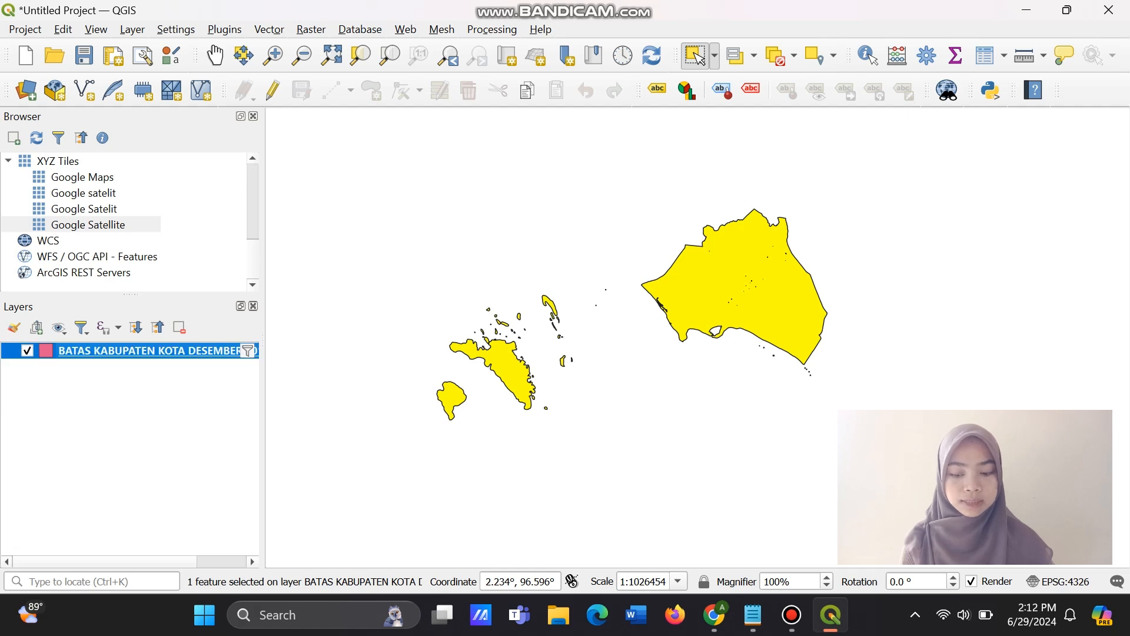
right_click(211, 351)
mouse_move(294, 336)
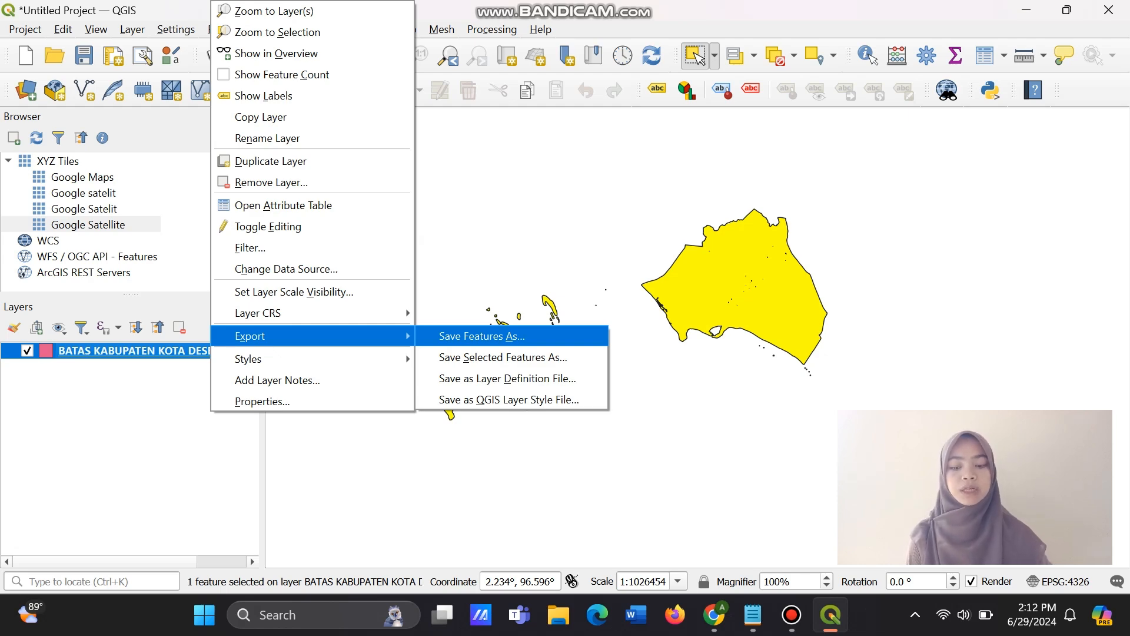
left_click(482, 337)
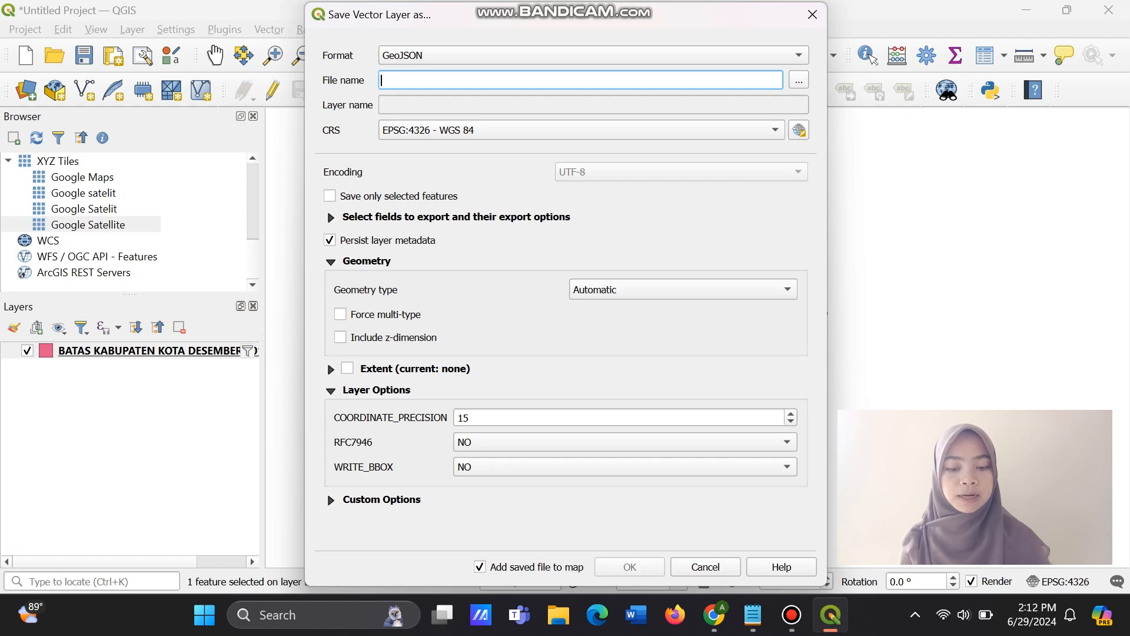
left_click(593, 55)
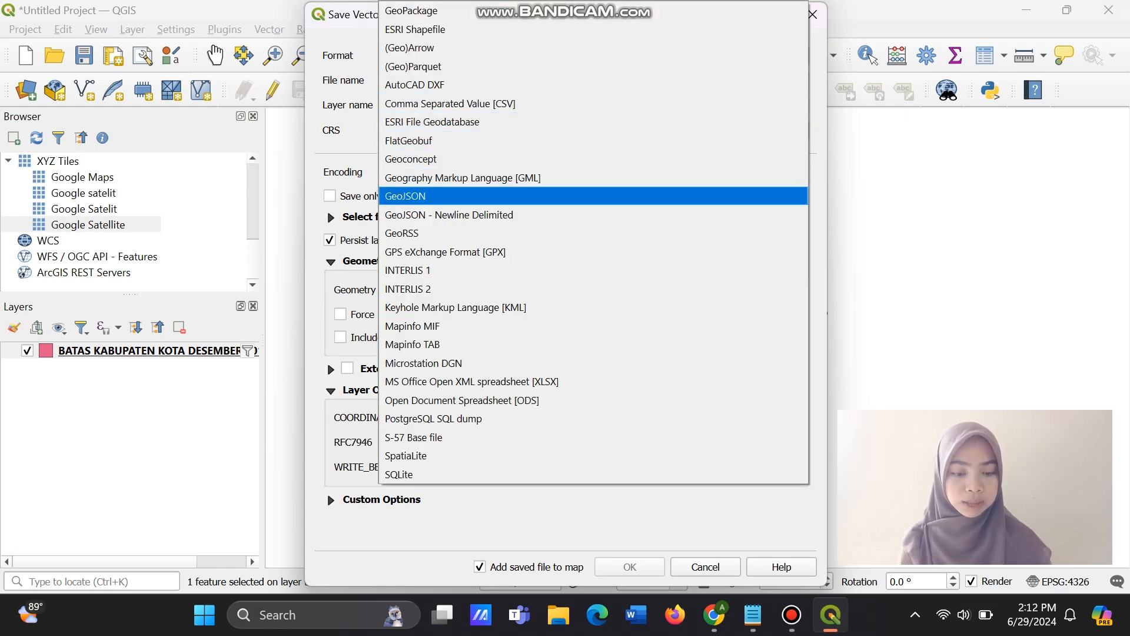
left_click(594, 196)
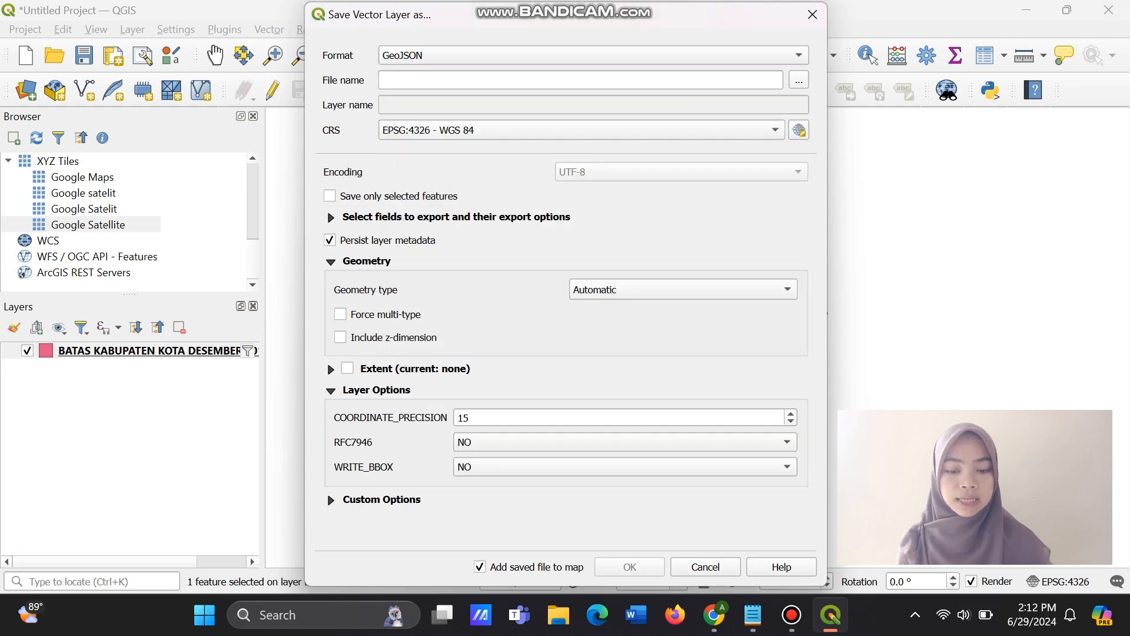
Enter Kabupaten Aceh singkil as the file name of the exported layer.
left_click(580, 80)
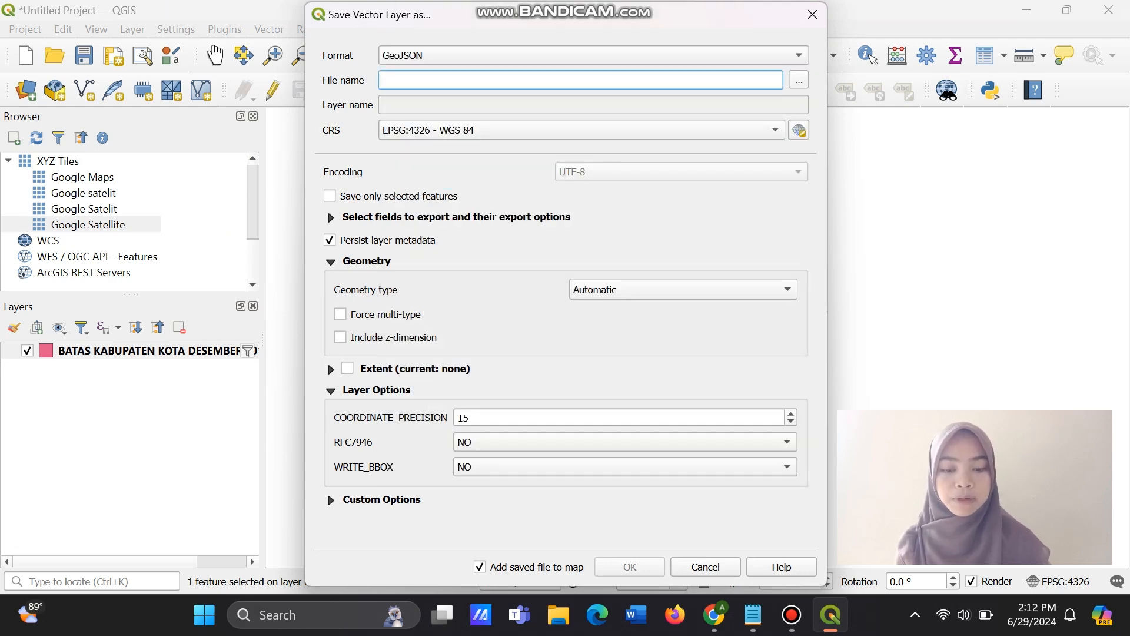
type("Kab")
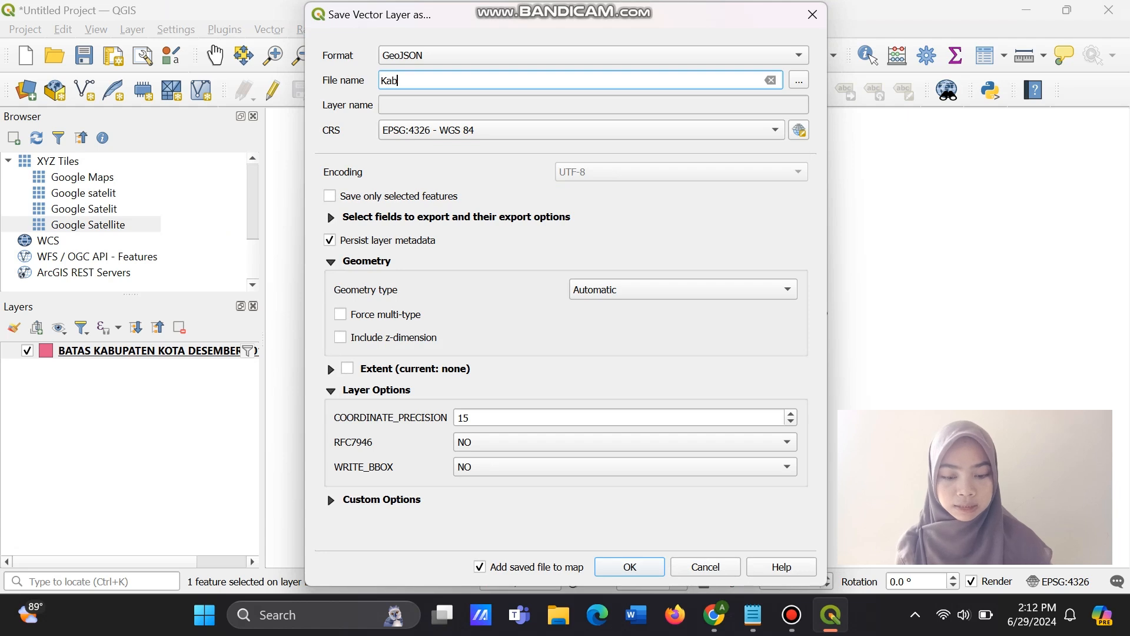
type("upaten ")
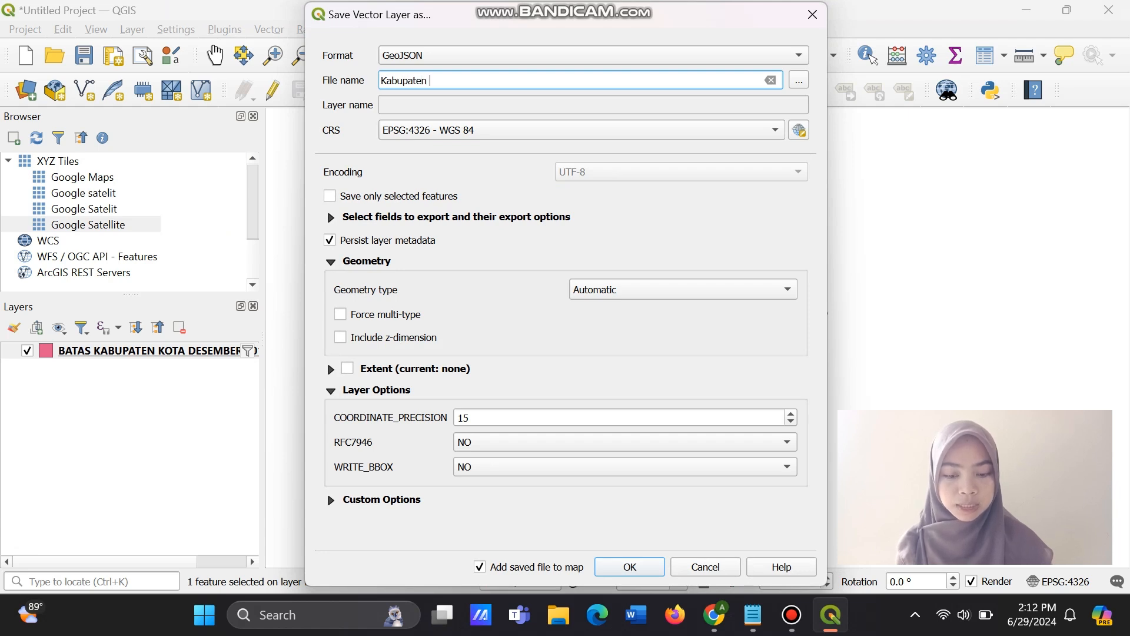
type("Acej")
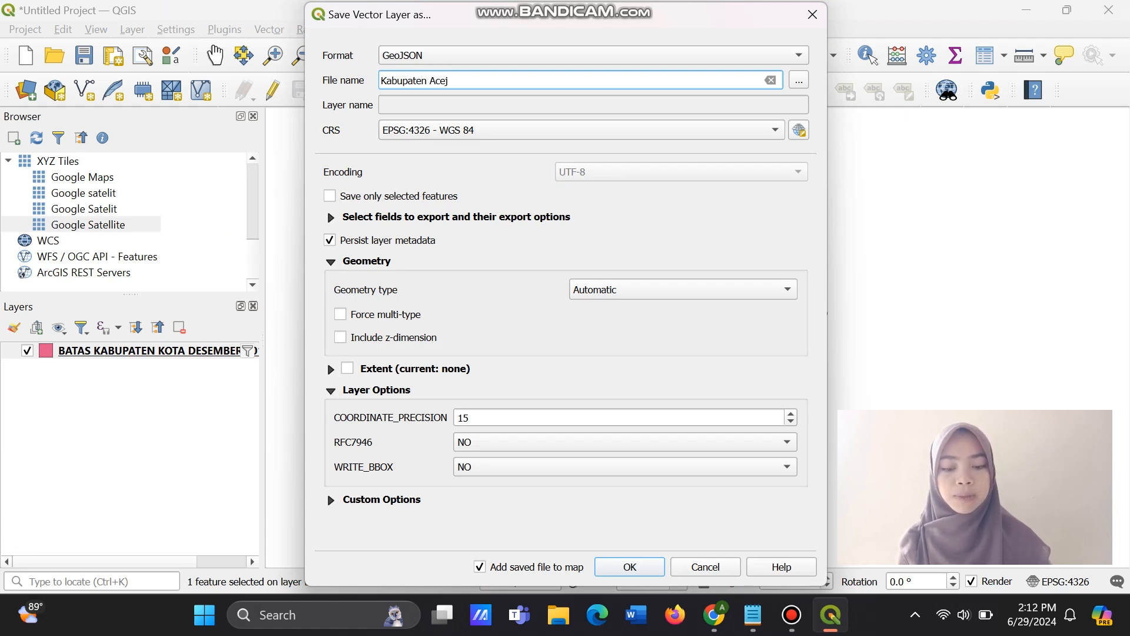
key("BackSpace")
type("h singki")
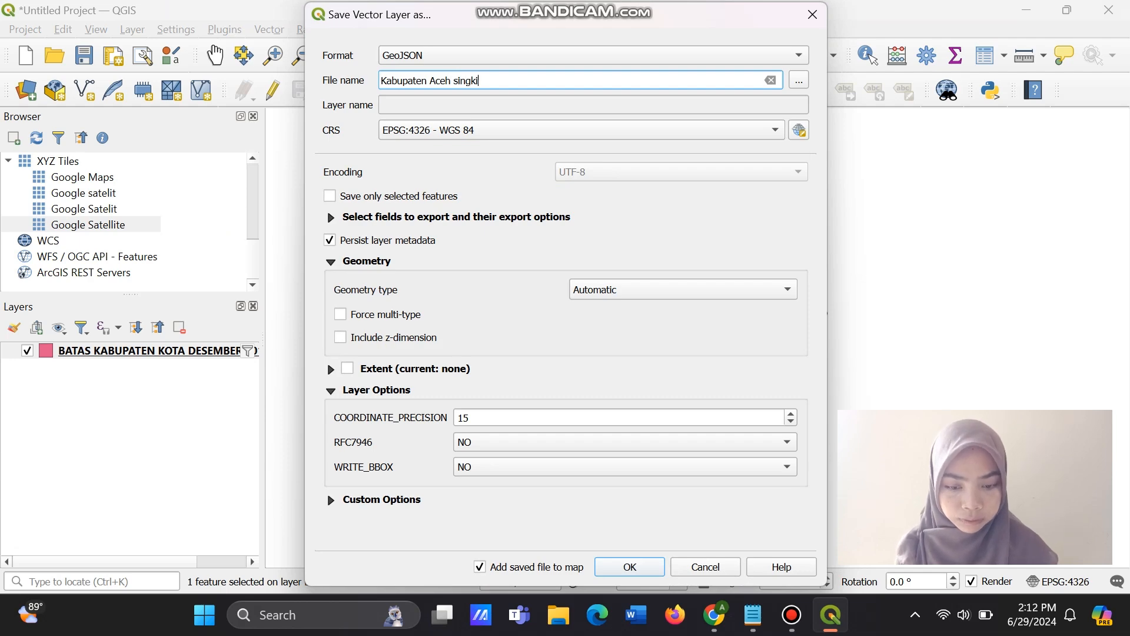
type("l")
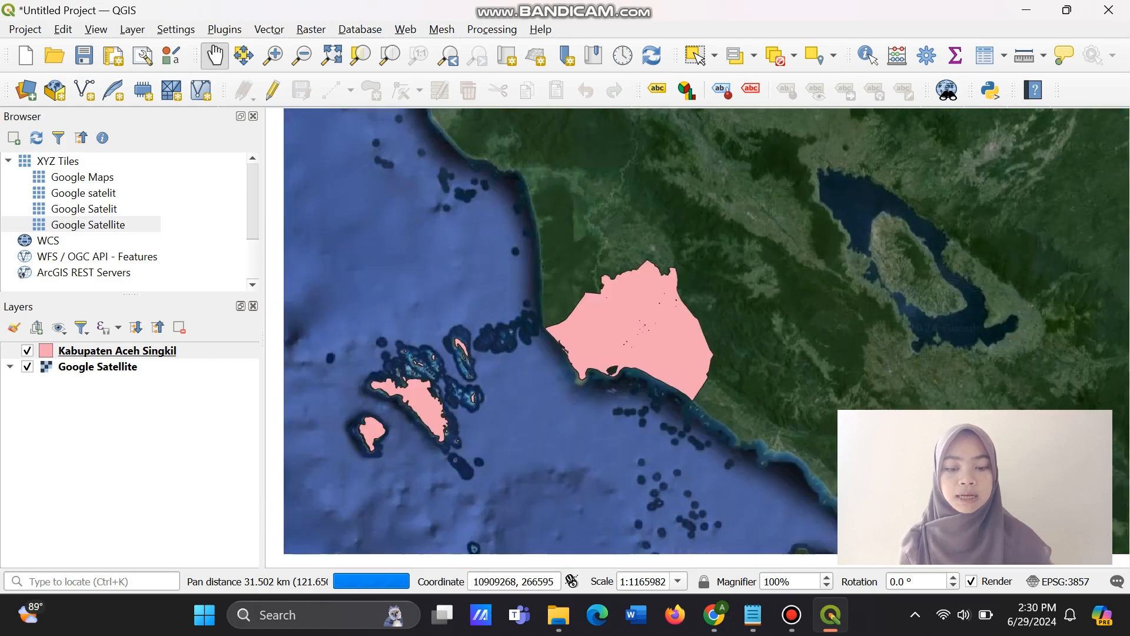
Create a print layout titled Peta Kabupaten Aceh Singkil.
left_click_drag(760, 301, 728, 297)
scroll(729, 297, "up", 1)
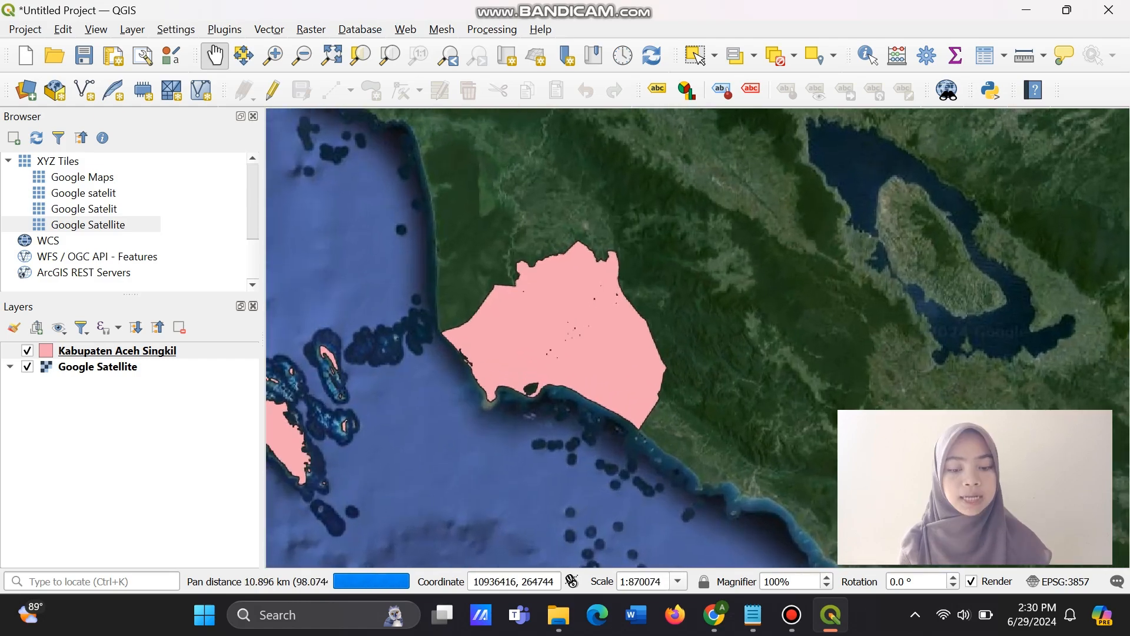
left_click_drag(660, 306, 746, 281)
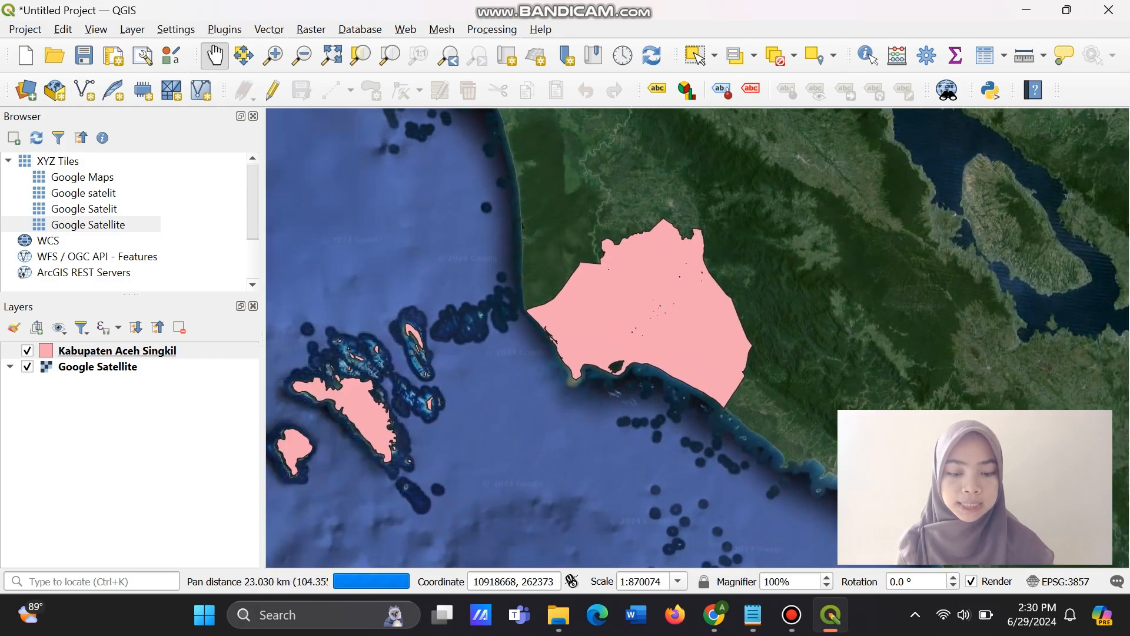
scroll(765, 226, "up", 1)
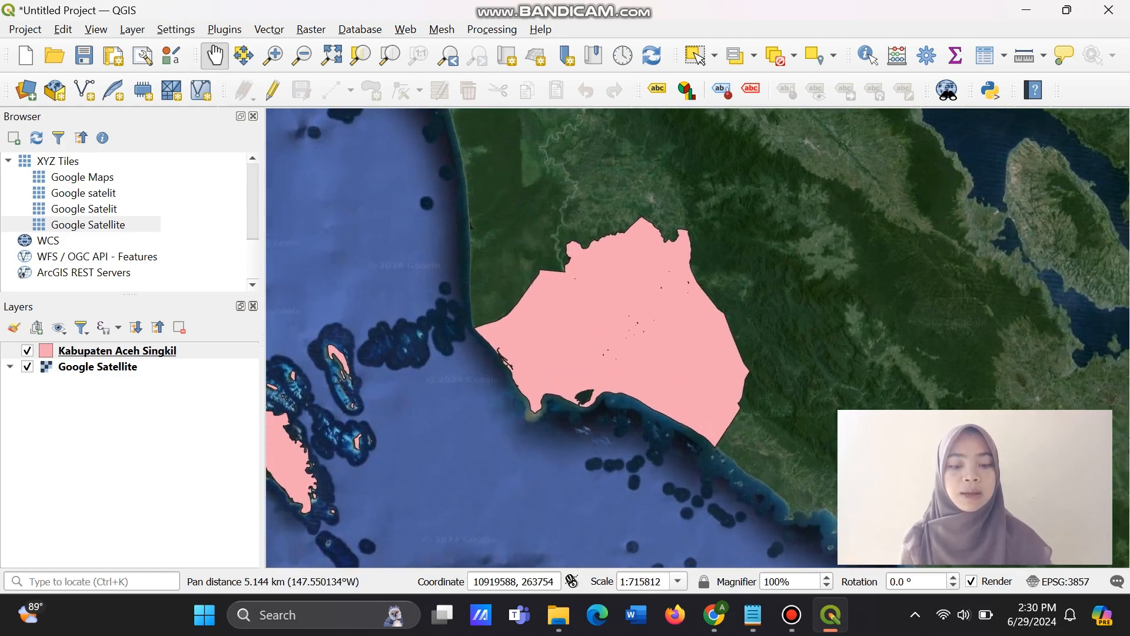
left_click_drag(631, 339, 787, 302)
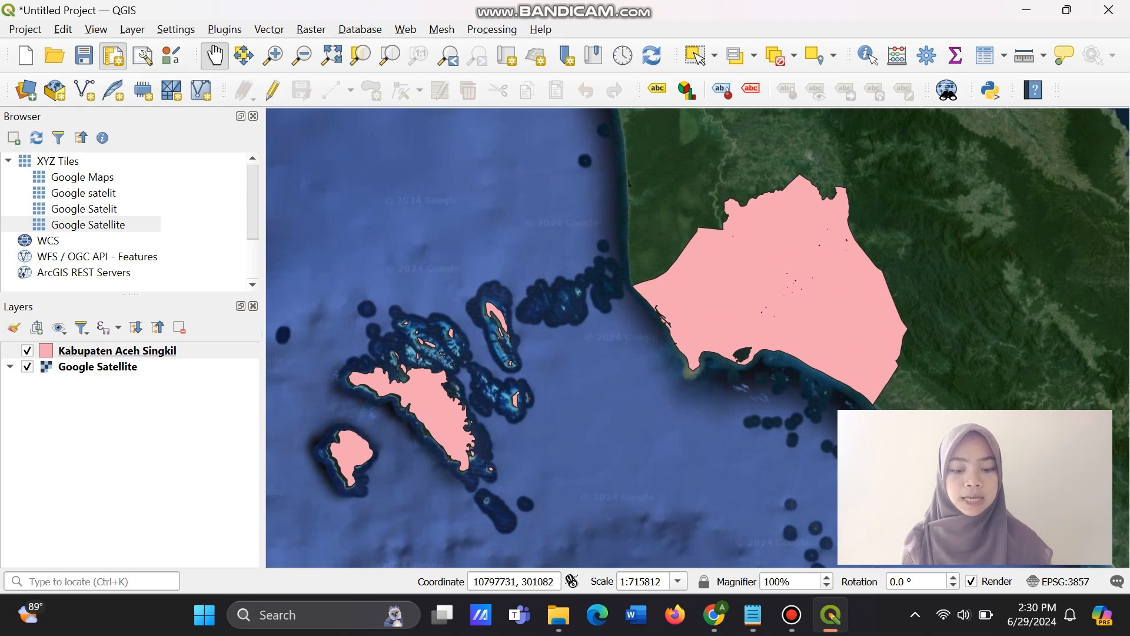
left_click(112, 56)
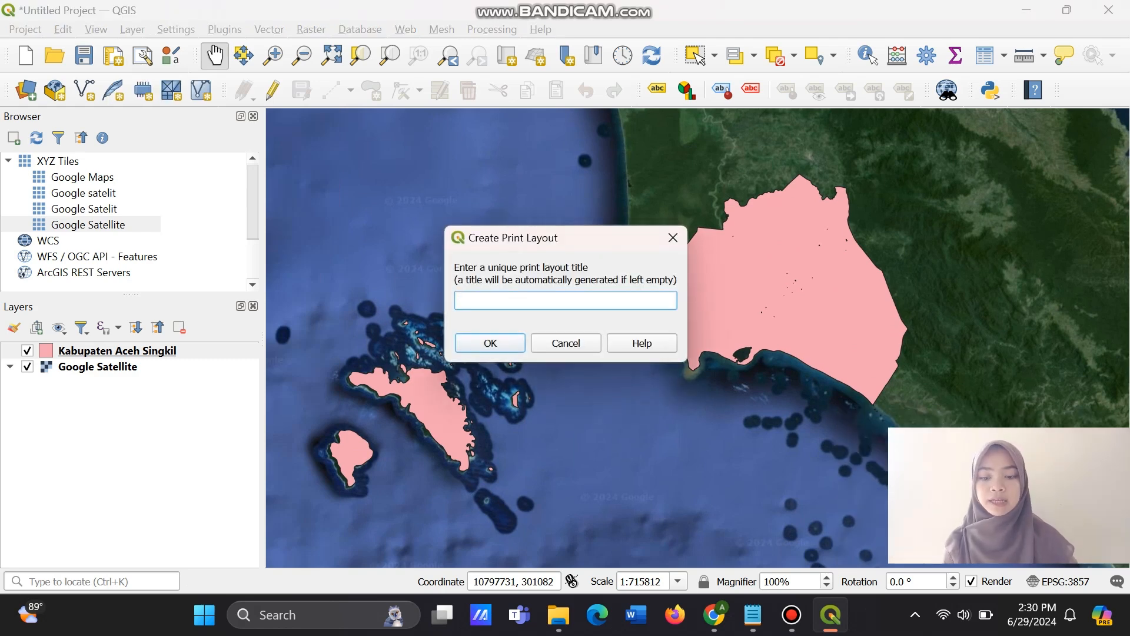
type("P")
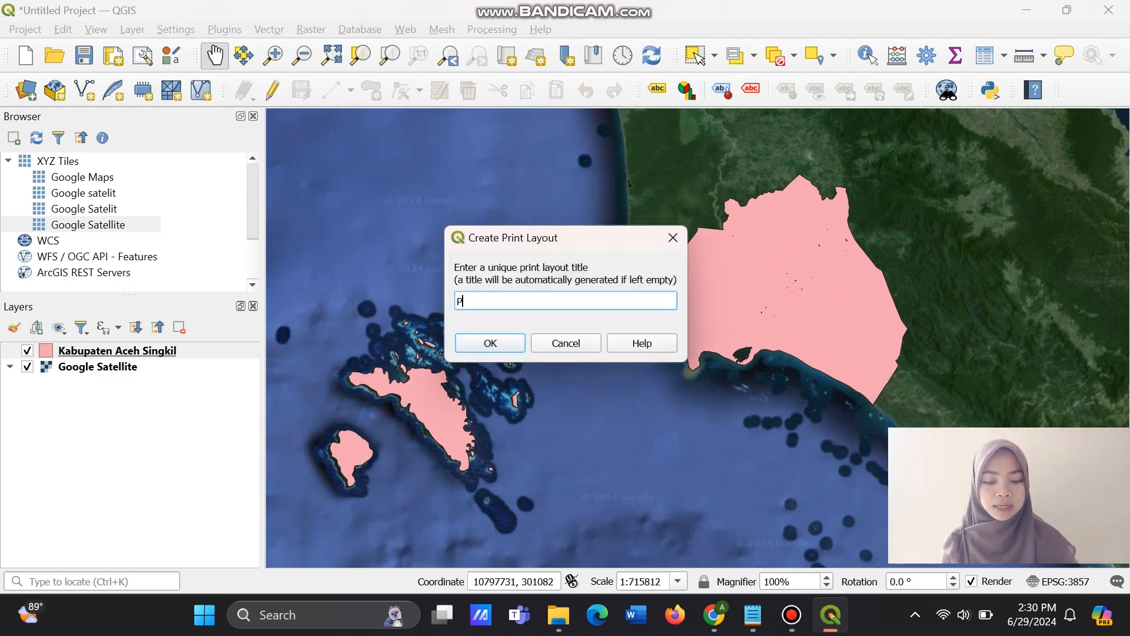
type("eta ")
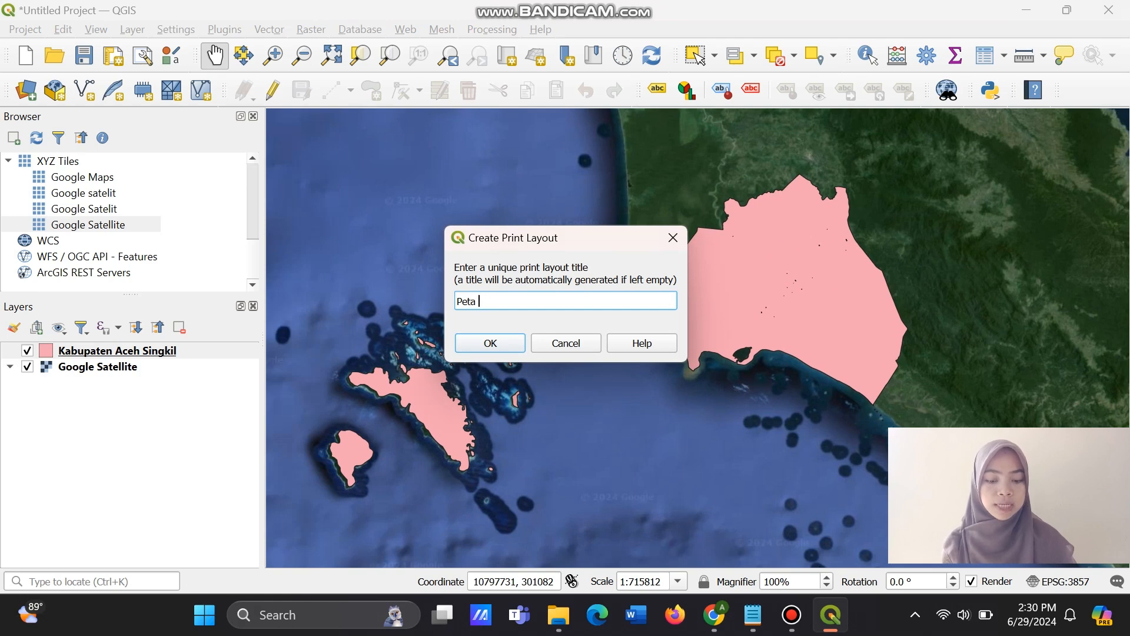
type("Kabupaten ")
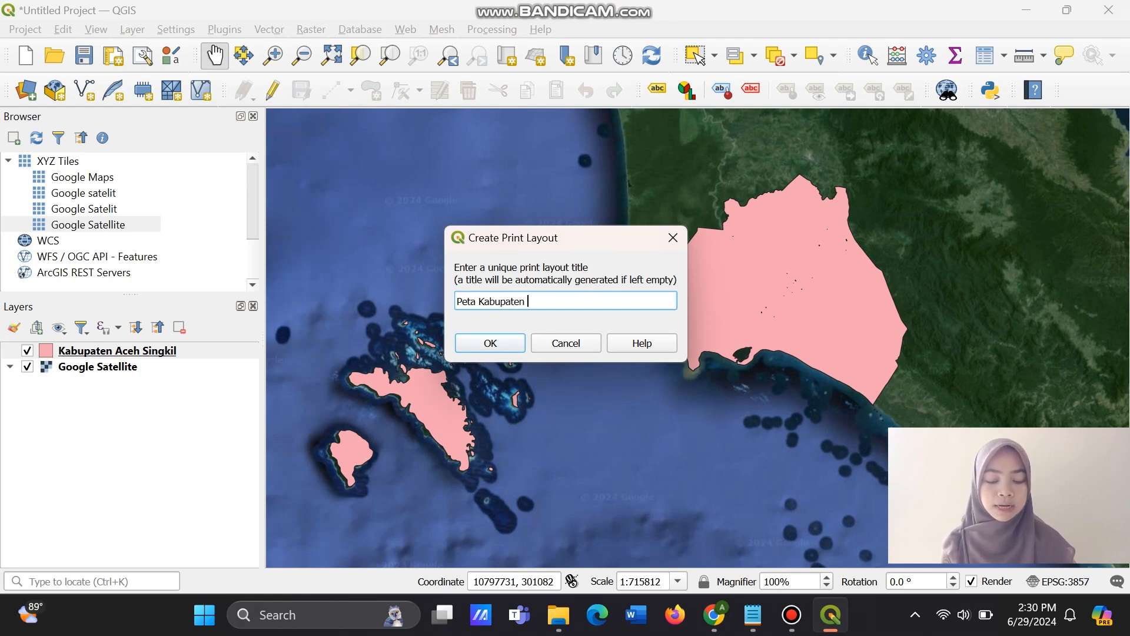
type("Aceh")
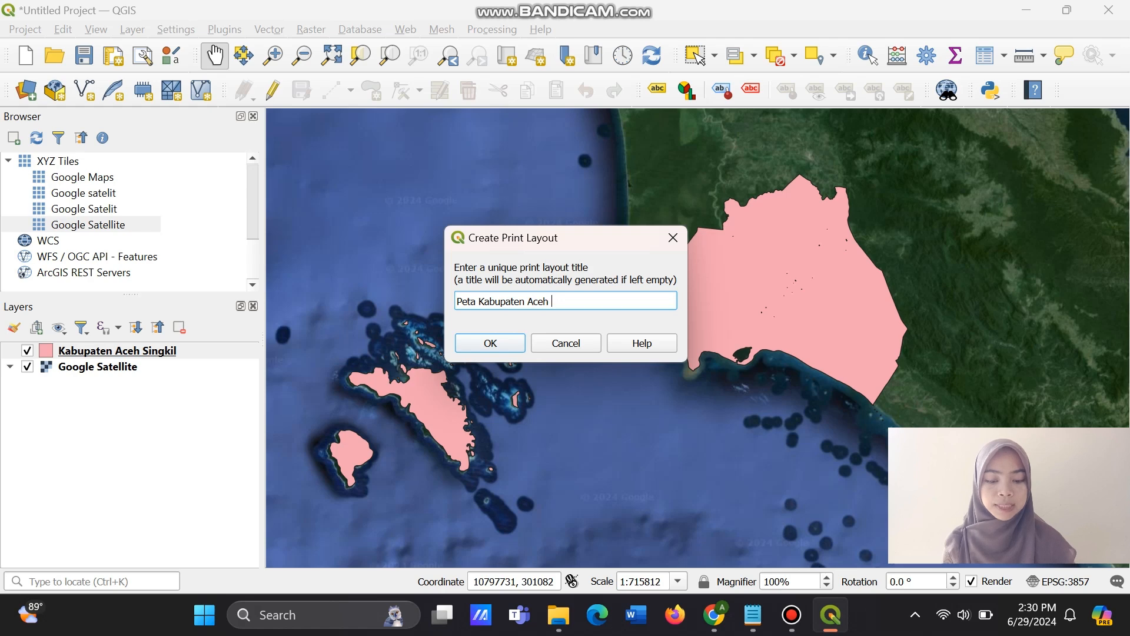
type(" Singkil")
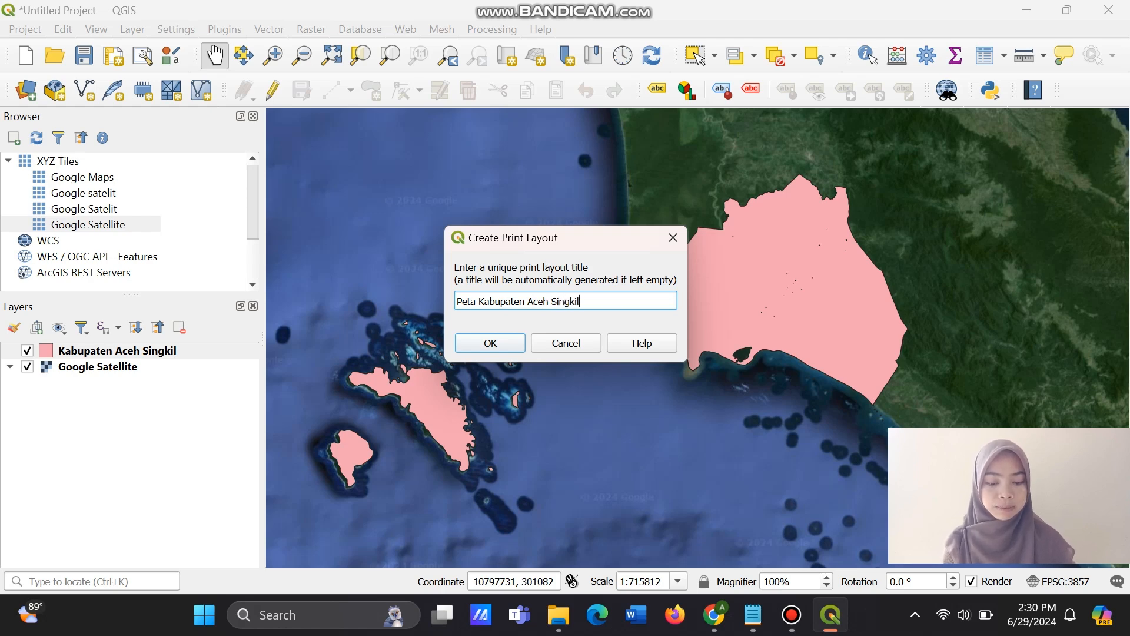
key("Return")
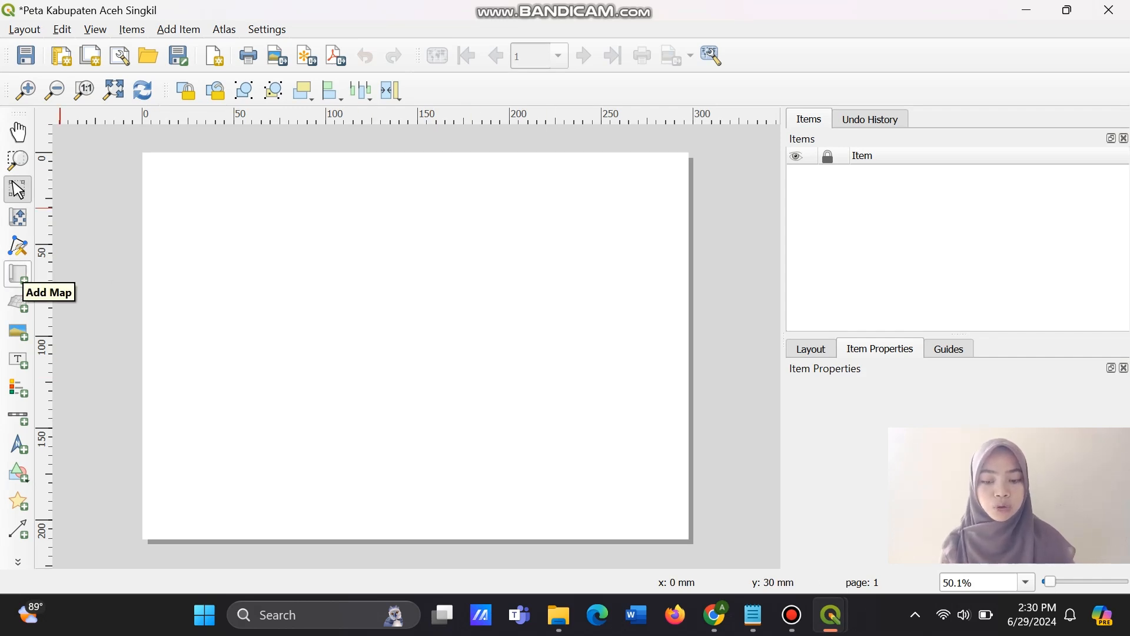
Add a map about 230 by 200 mm to the layout page, leaving a free strip along the page's right side.
left_click(18, 274)
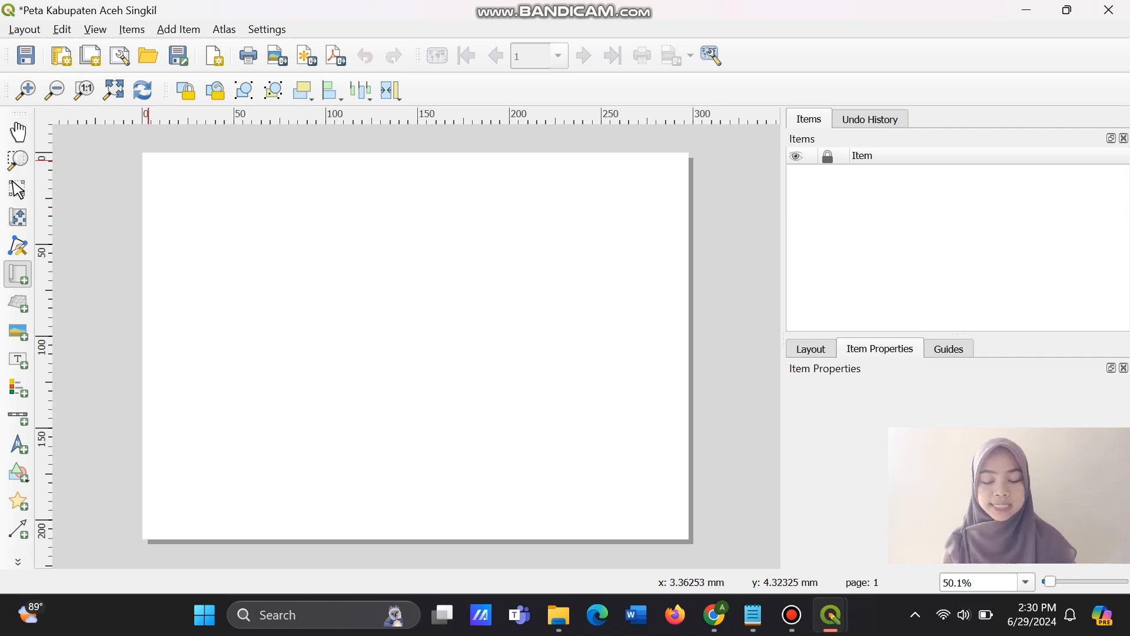
left_click_drag(149, 160, 576, 532)
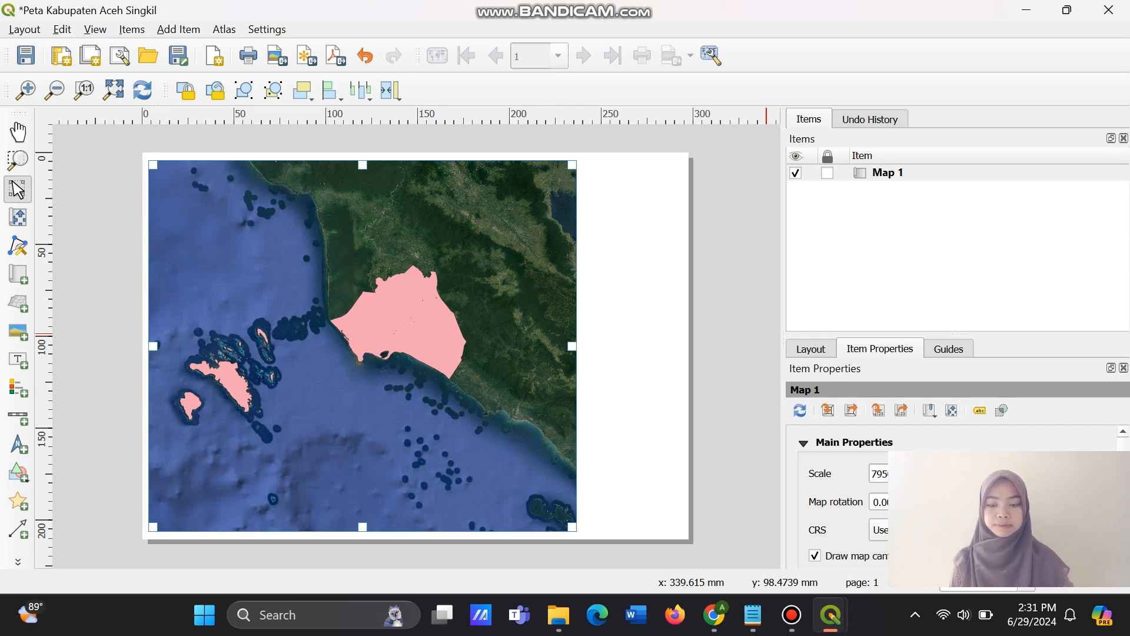
left_click(930, 474)
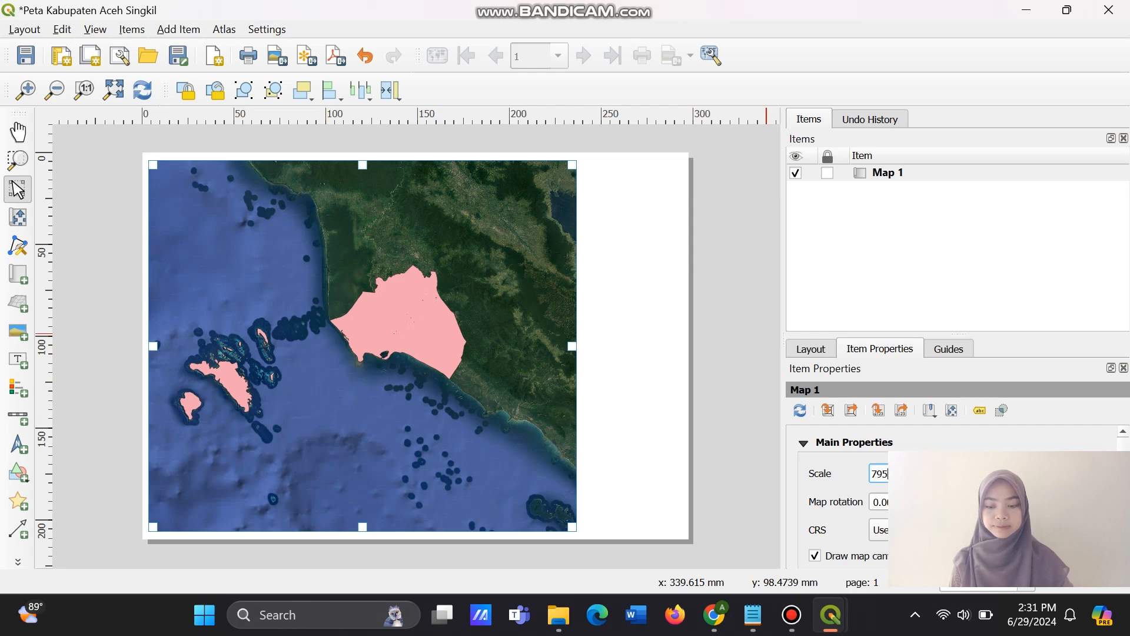
key("BackSpace")
key("BackSpace")
key("BackSpace")
key("BackSpace")
key("BackSpace")
key("BackSpace")
type("50")
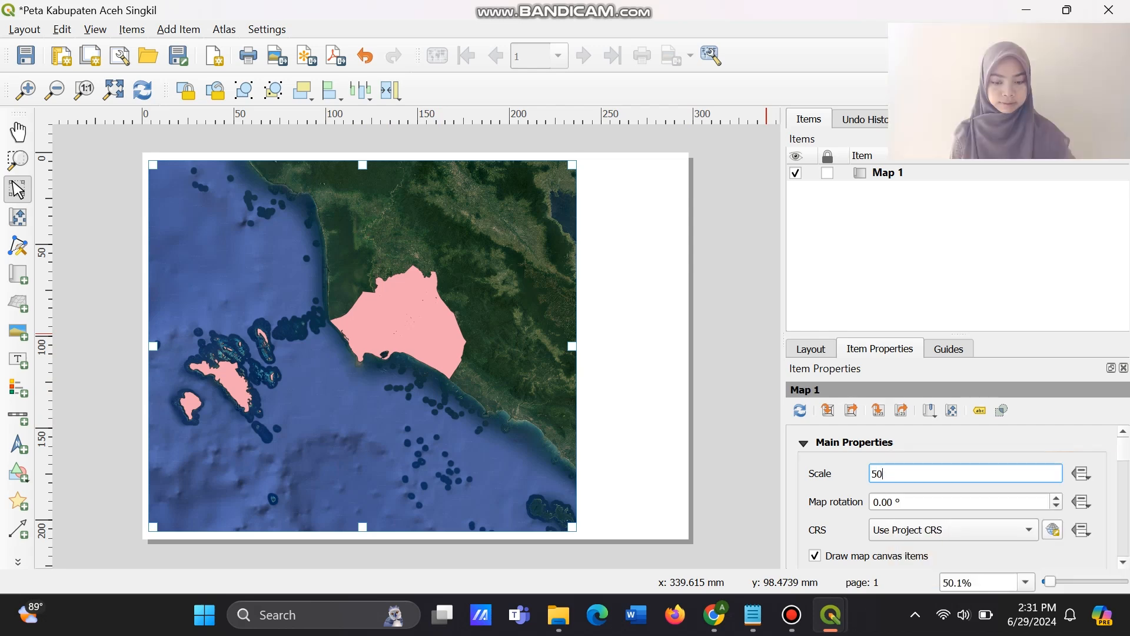
type("0000")
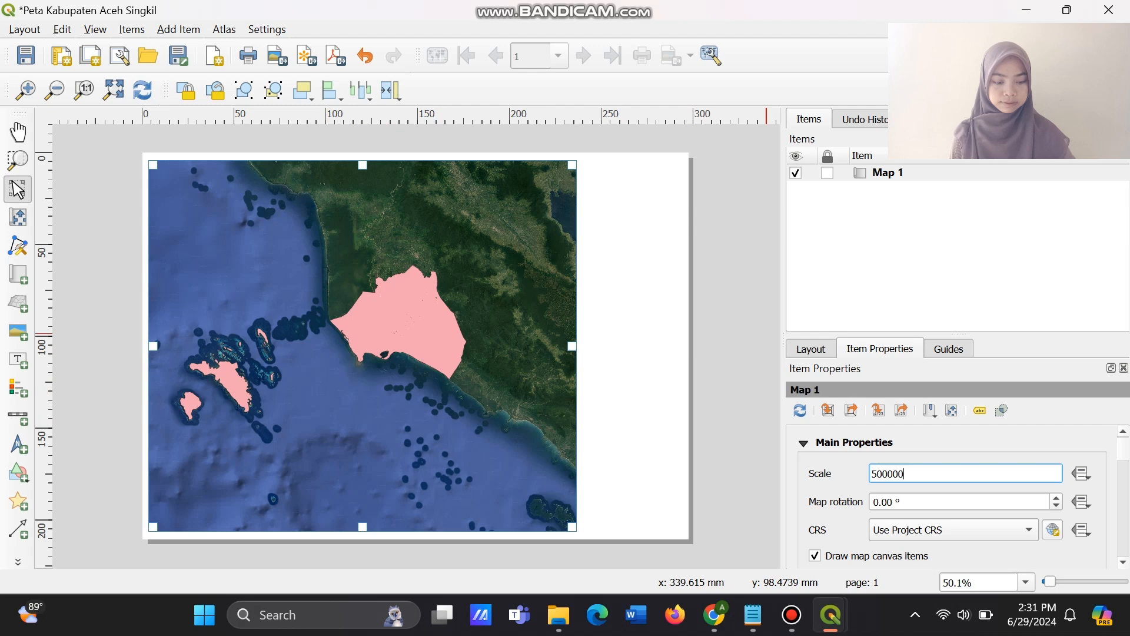
key("ctrl+z")
key("ctrl+z")
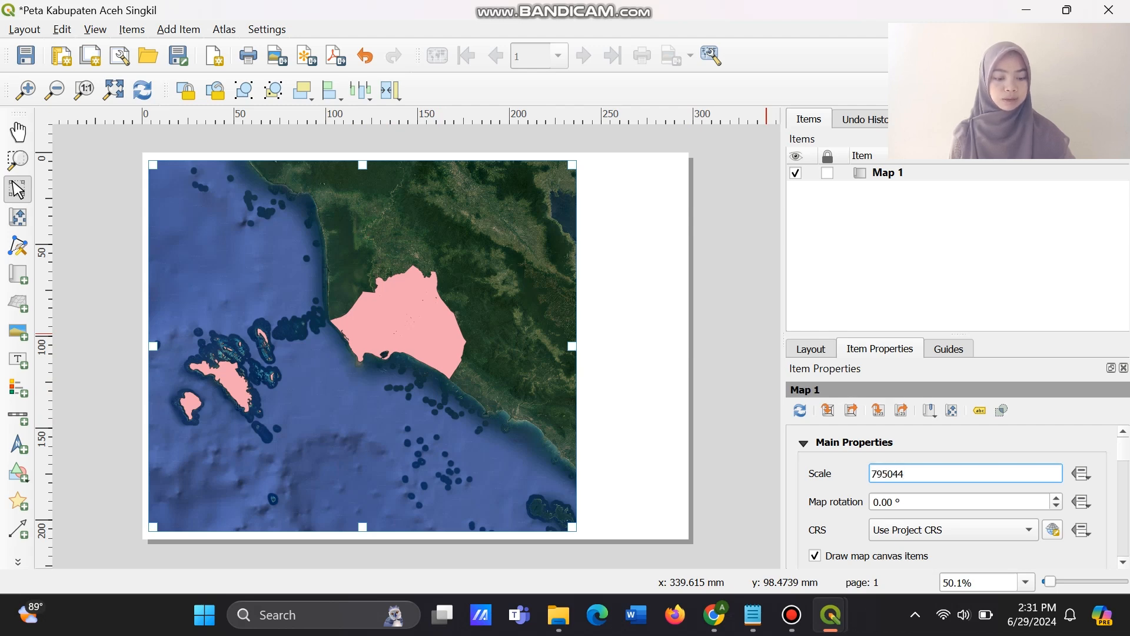
Set the scale of the layout's map item to 500000.
key("ctrl+a")
key("shift+Left")
key("shift+Left")
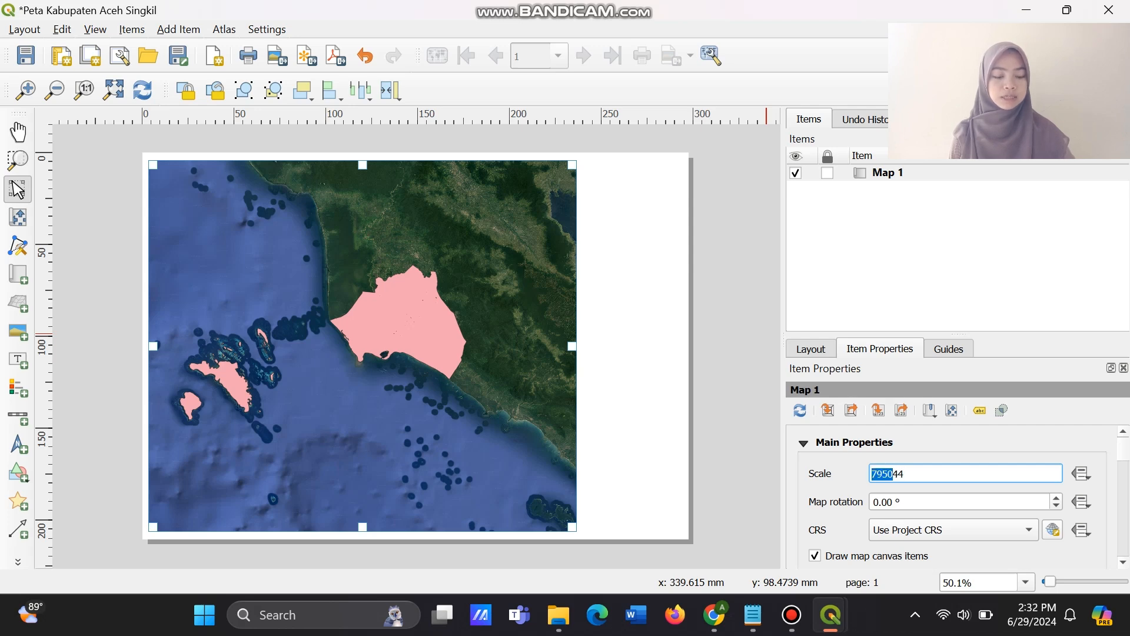
key("Right")
key("shift+Left")
key("shift+Left")
key("shift+Left")
key("shift+Left")
key("shift+Left")
key("shift+Left")
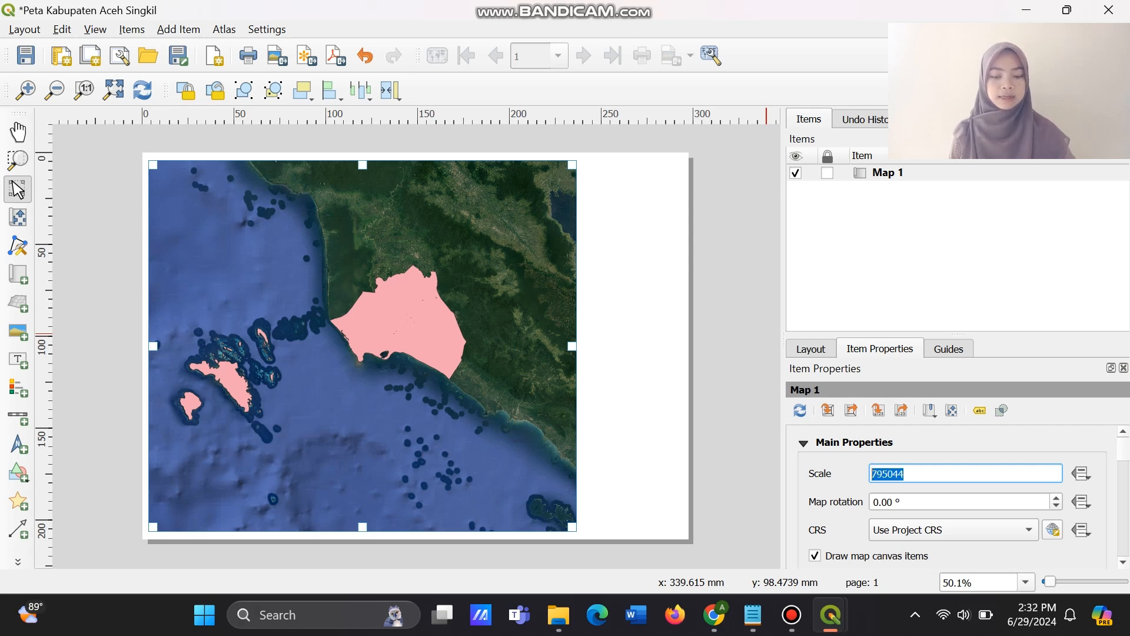
type("500000")
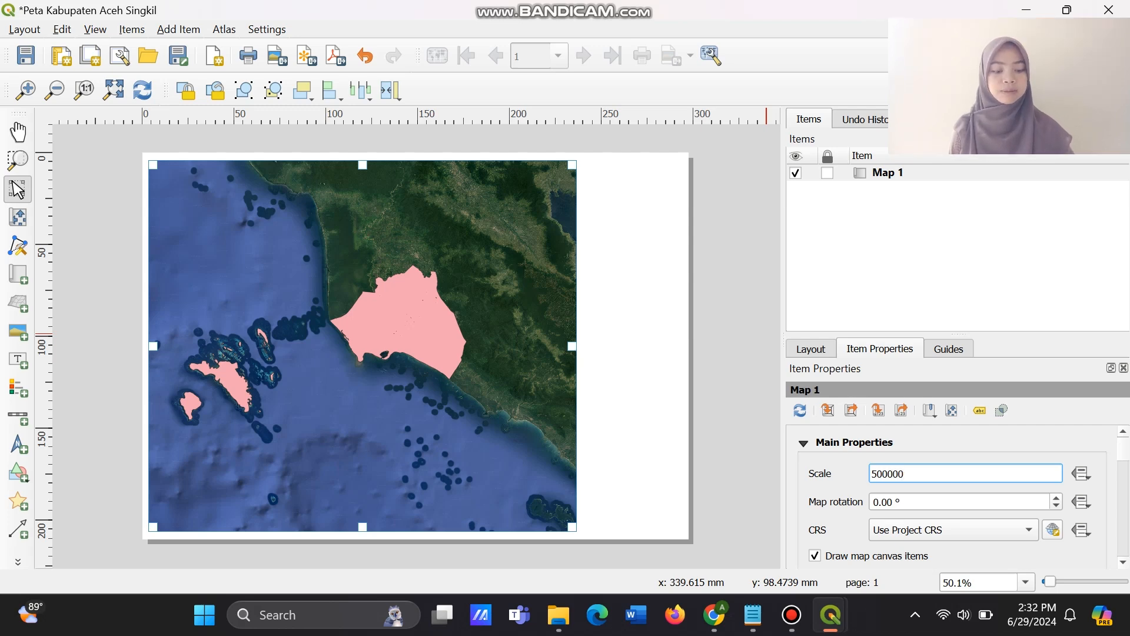
key("Return")
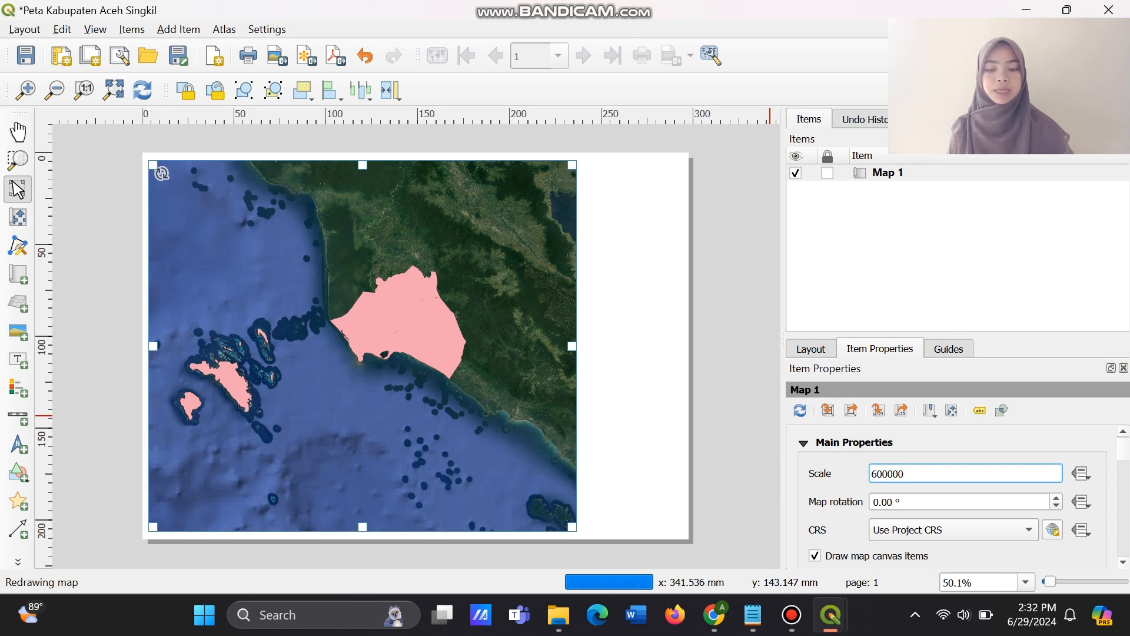
Try a scale of 600000 for the layout's map item.
scroll(953, 497, "down", 3)
scroll(875, 502, "up", 3)
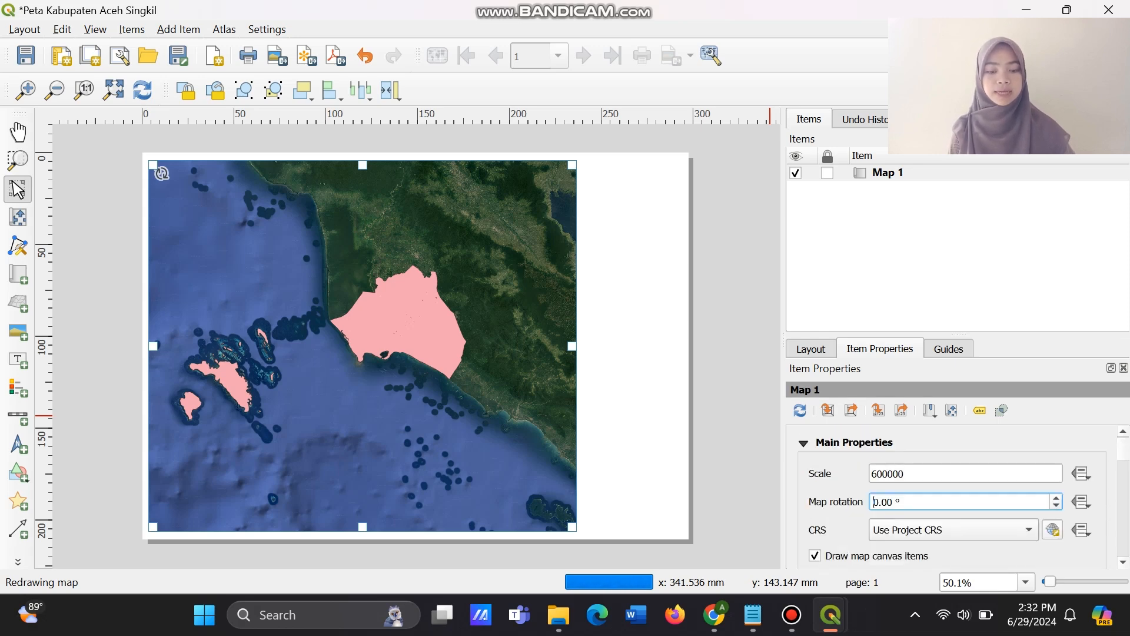
left_click(906, 473)
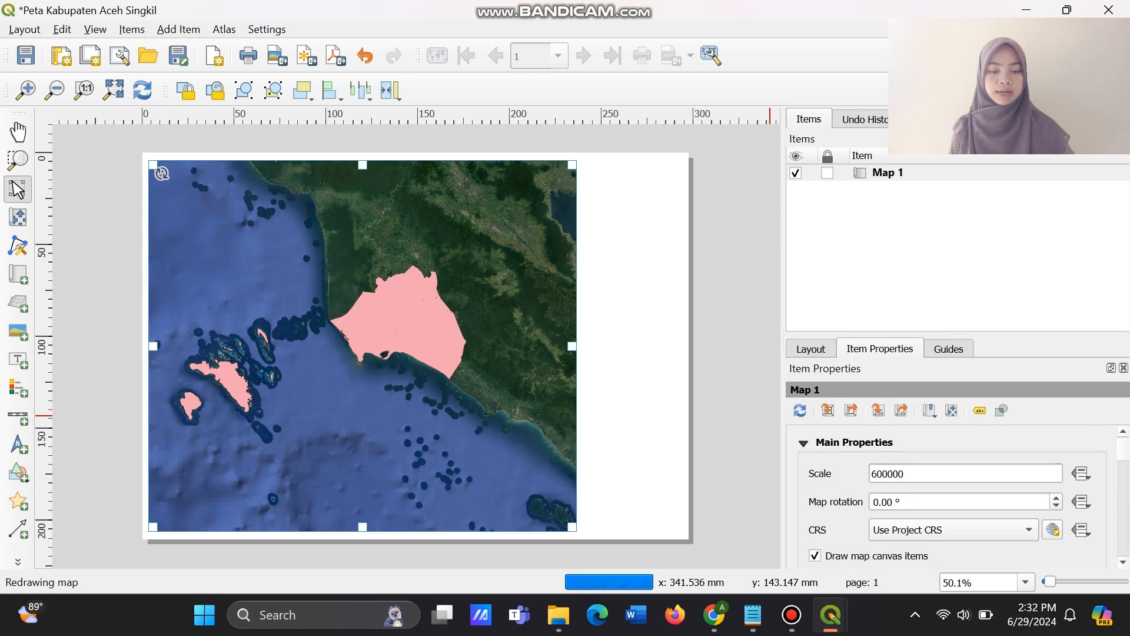
left_click(907, 473)
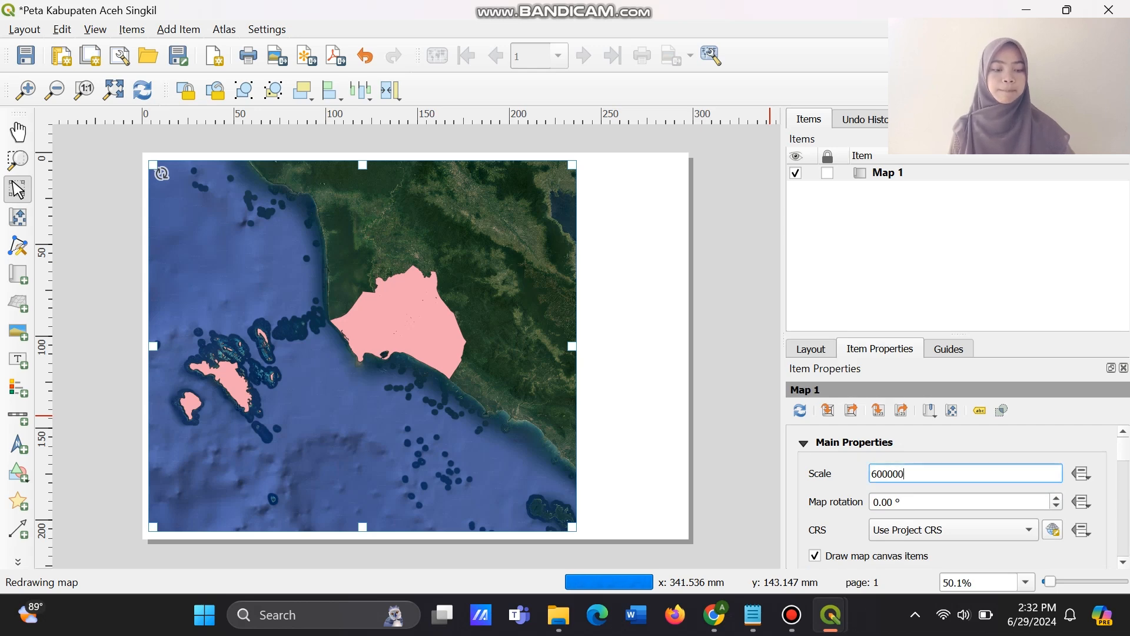
key("BackSpace")
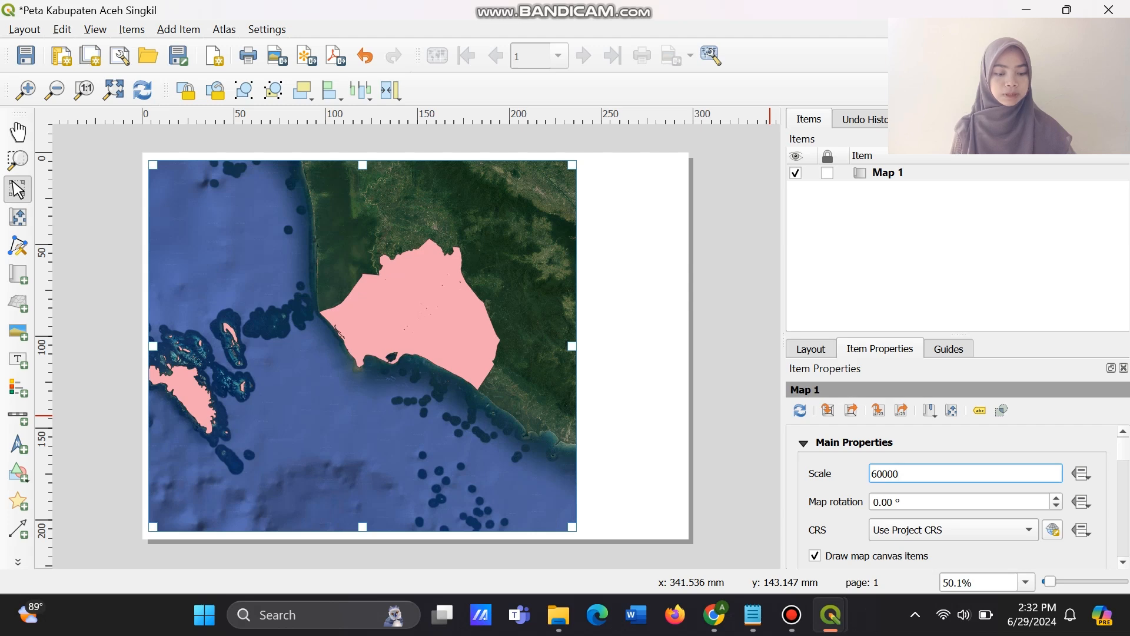
key("BackSpace")
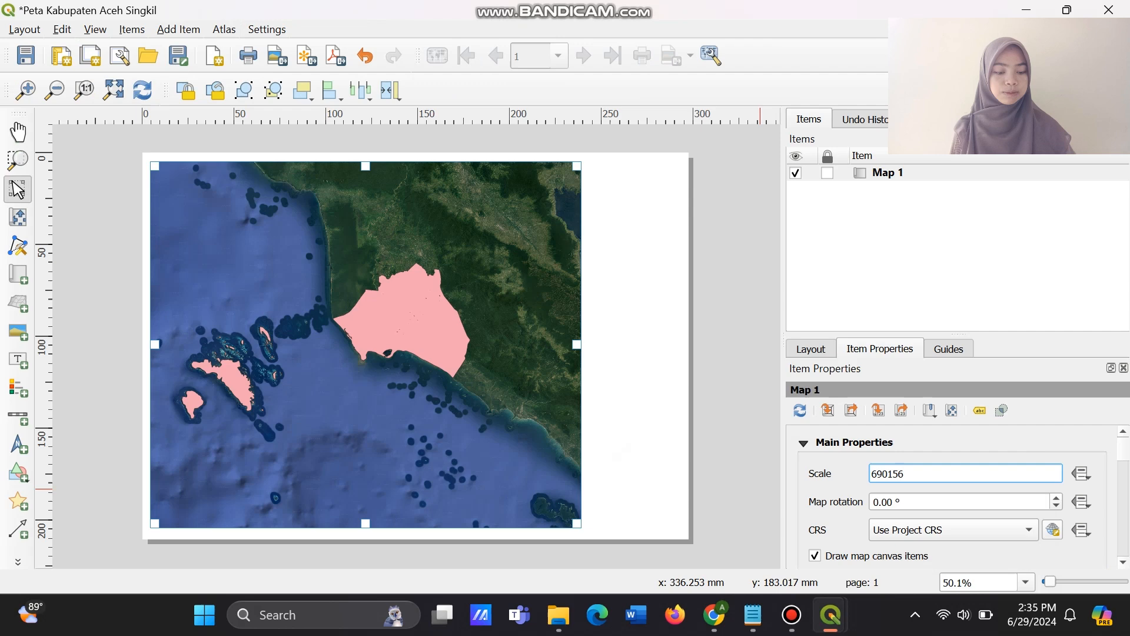
key("Return")
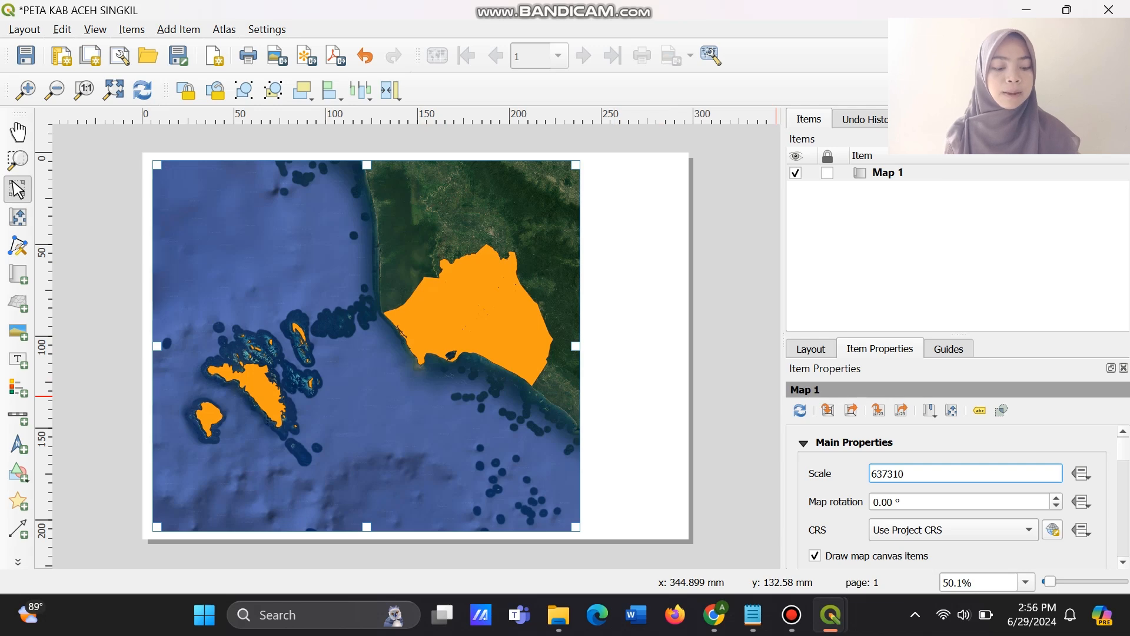
Set the scale of the map item to 537310, and adjust it to 567310.
key("BackSpace")
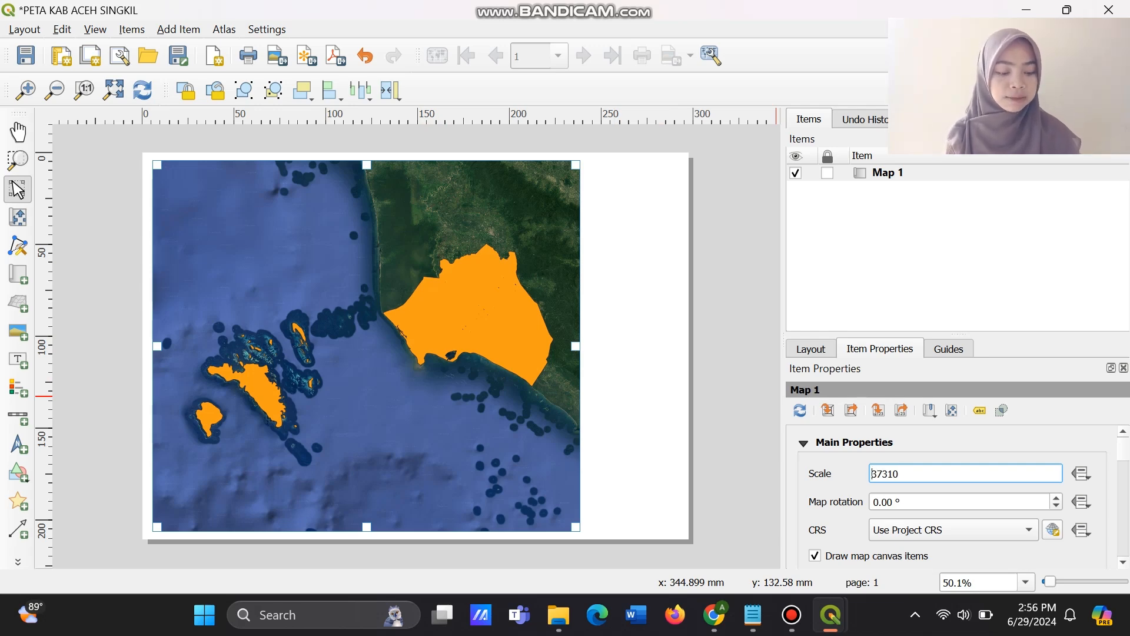
type("5")
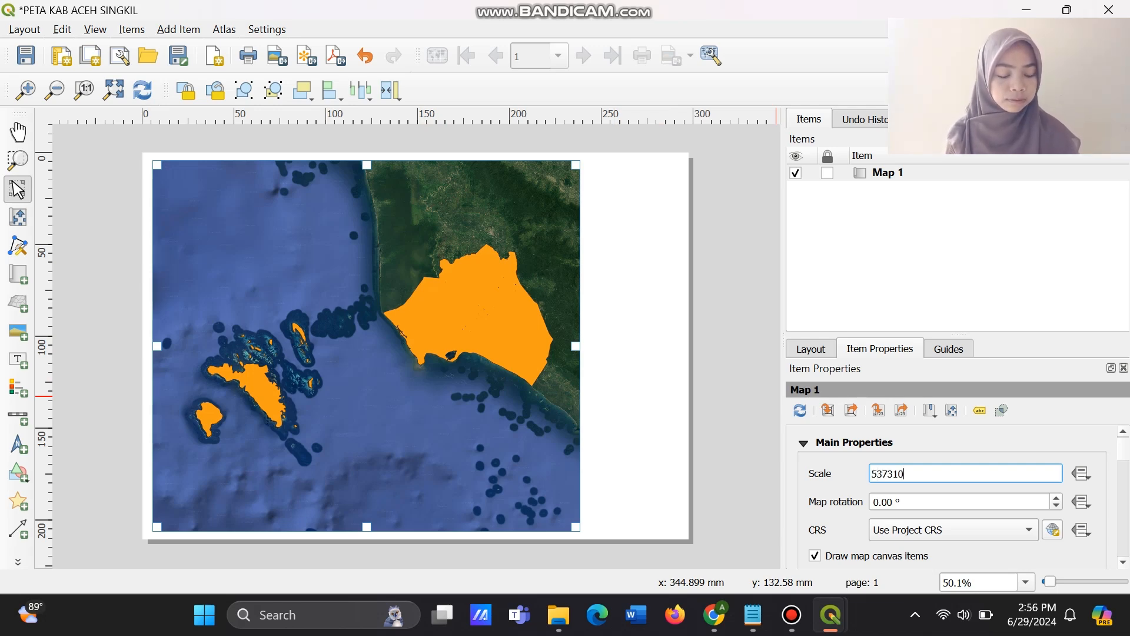
key("Return")
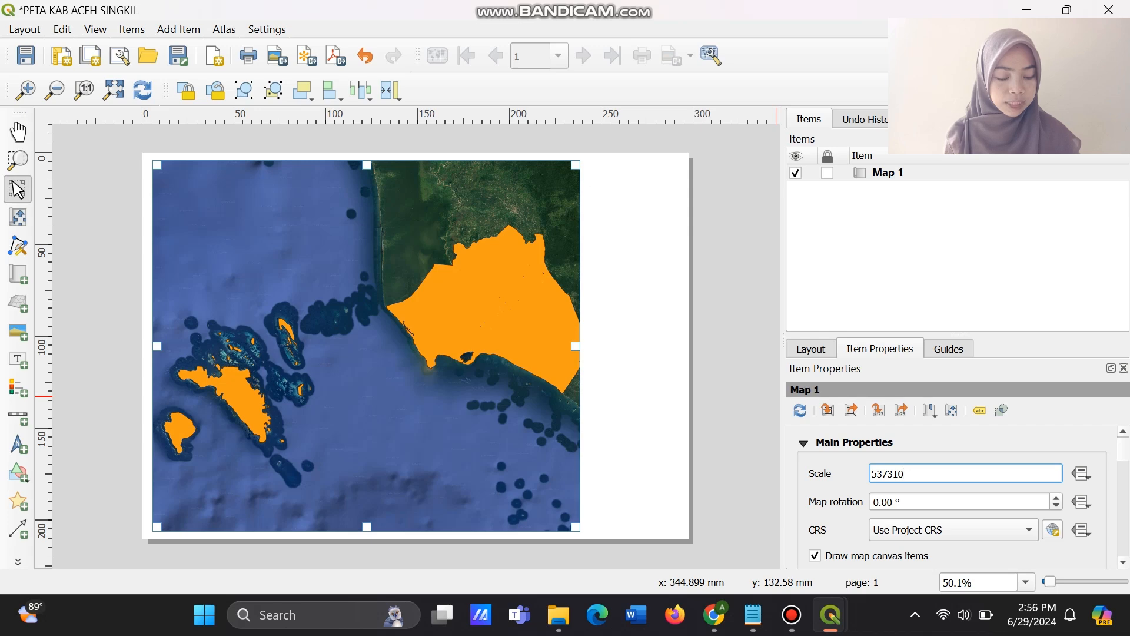
key("BackSpace")
type("6")
key("Return")
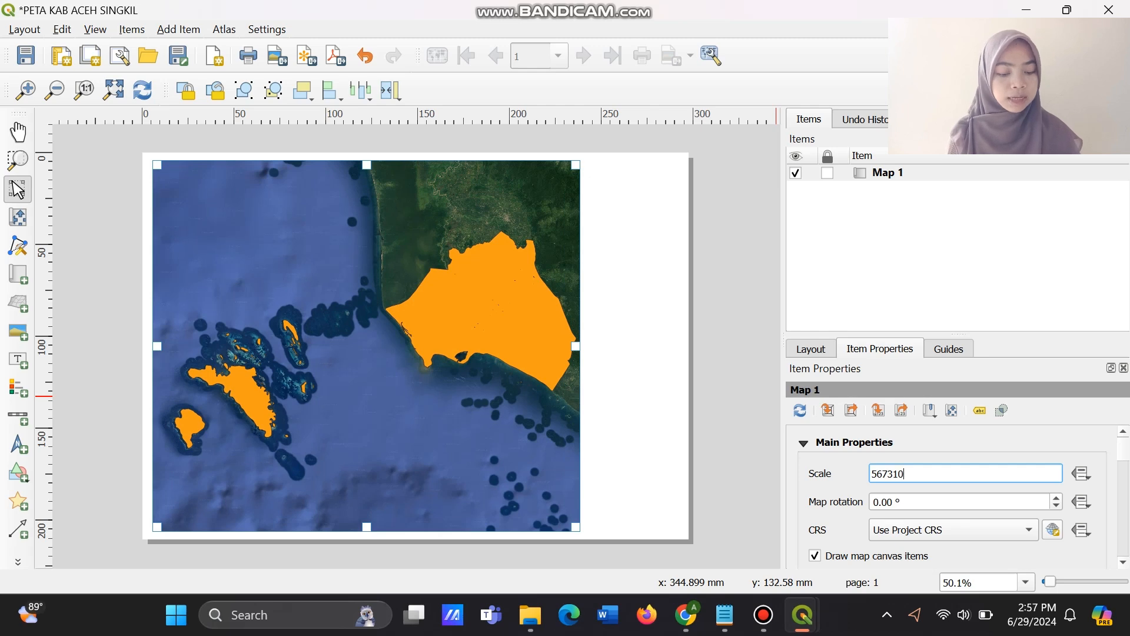
Add a text label about 50 by 18 mm at the top of the page's free strip, and select its placeholder text.
key("l")
left_click_drag(589, 160, 679, 193)
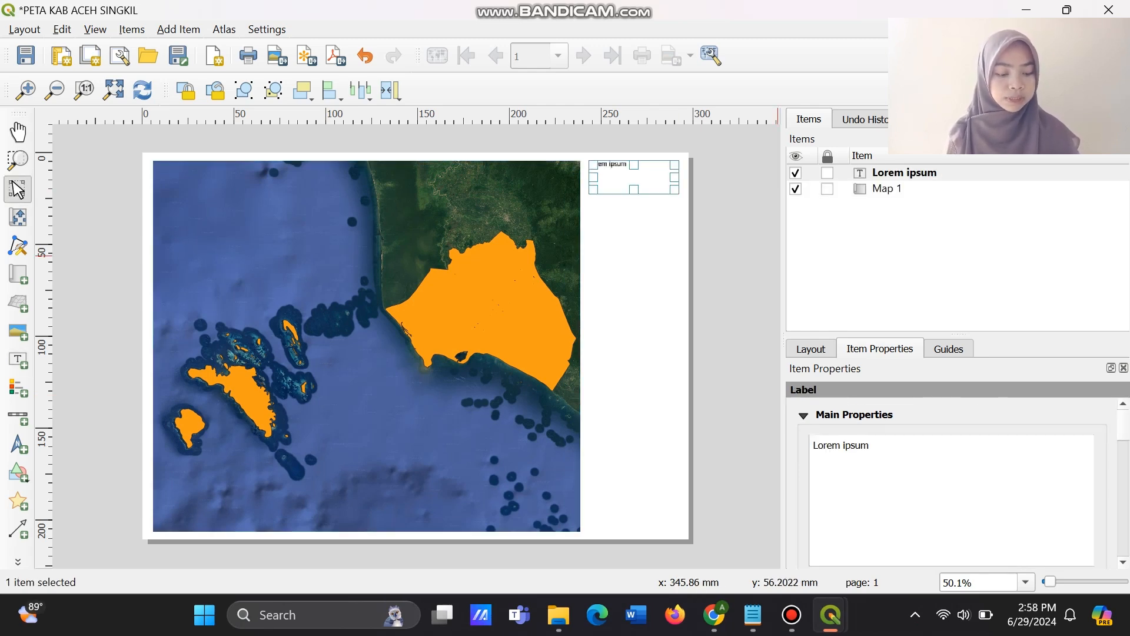
left_click_drag(871, 446, 813, 446)
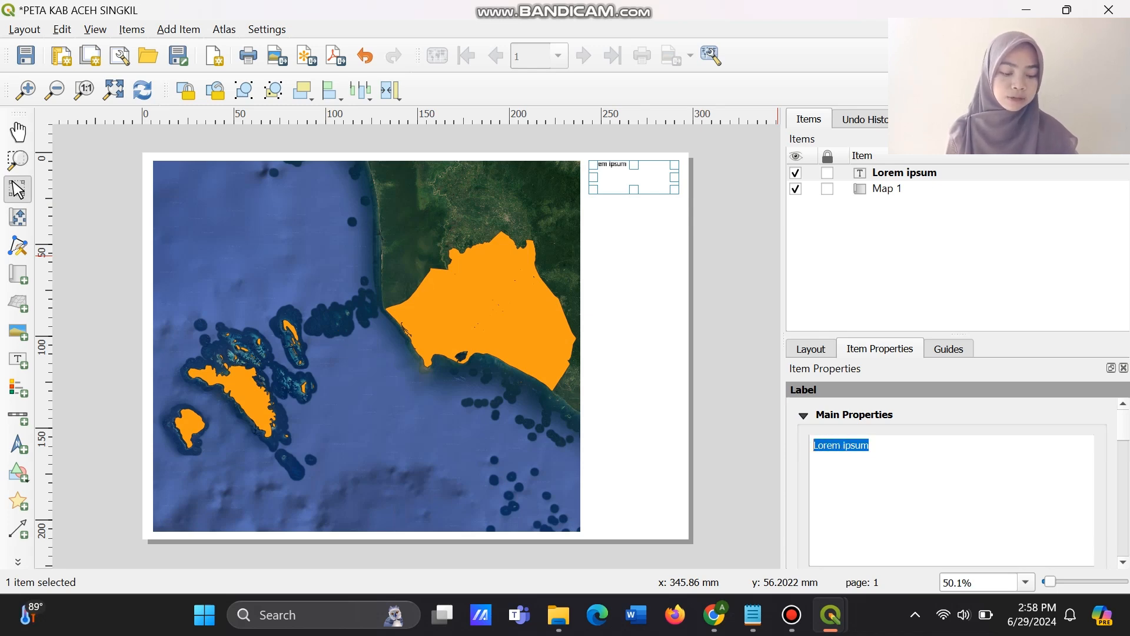
type("KABUPATE")
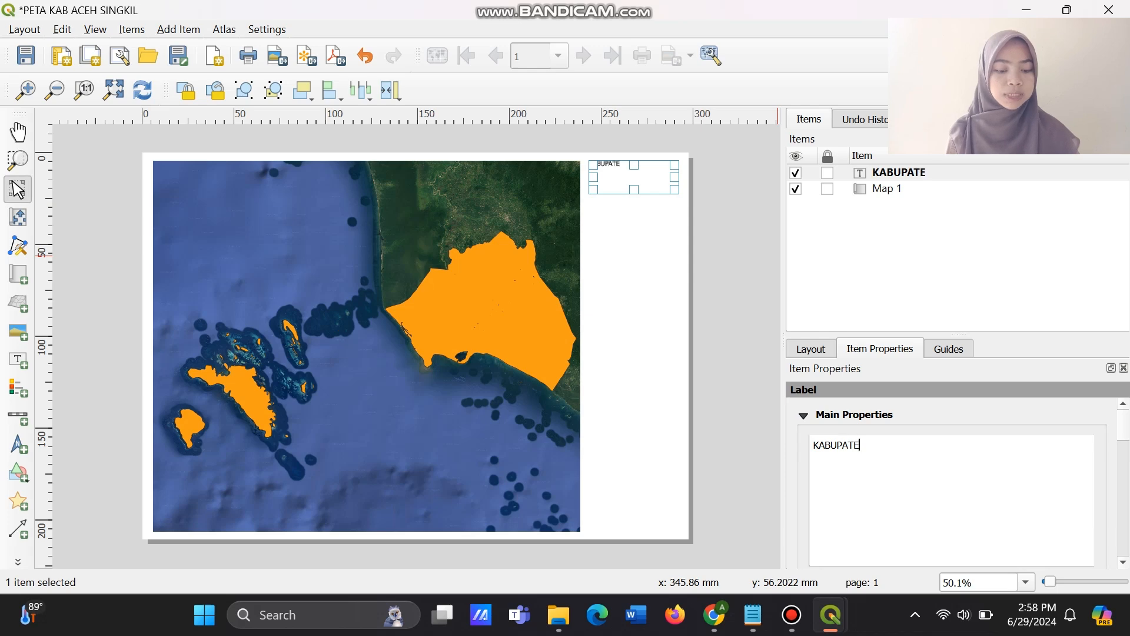
type("N ACE")
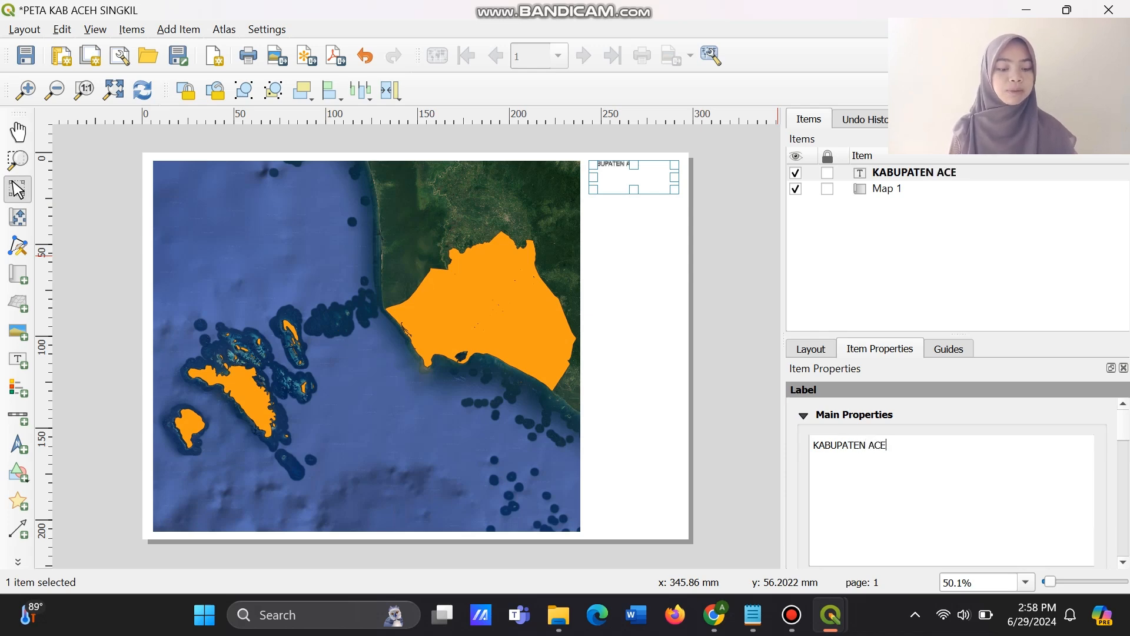
key("BackSpace")
key("BackSpace")
key("BackSpace")
key("BackSpace")
key("BackSpace")
key("BackSpace")
key("BackSpace")
key("BackSpace")
key("BackSpace")
key("BackSpace")
key("BackSpace")
key("BackSpace")
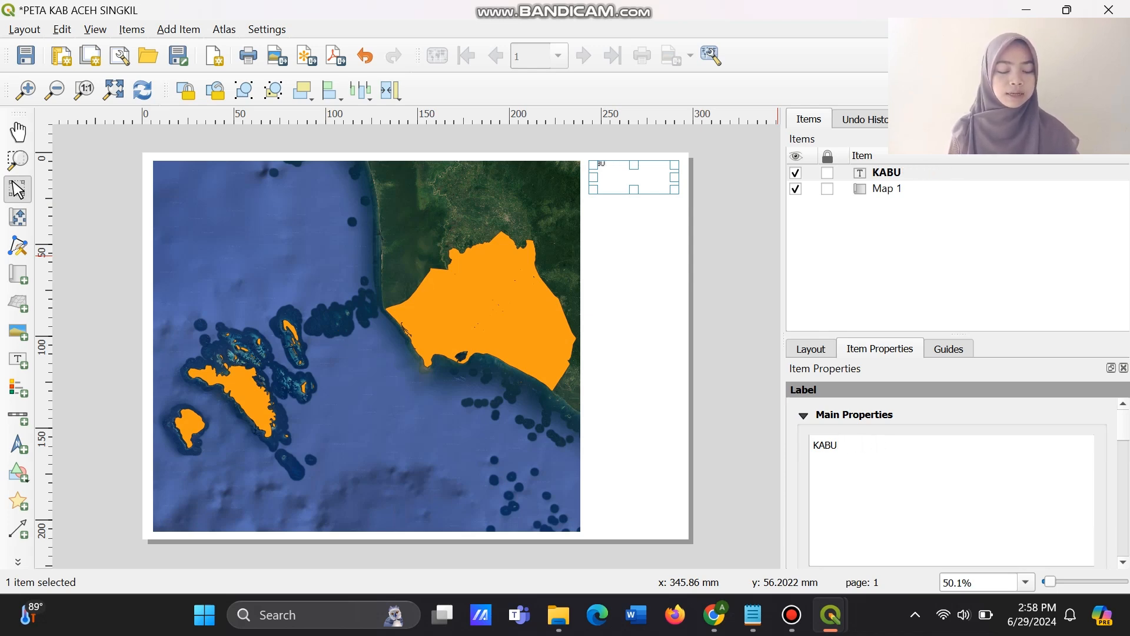
key("BackSpace")
Enter PETA KABUPATEN ACEH SINGKIL as the label's text, with ACEH SINGKIL on a second line.
type("PET")
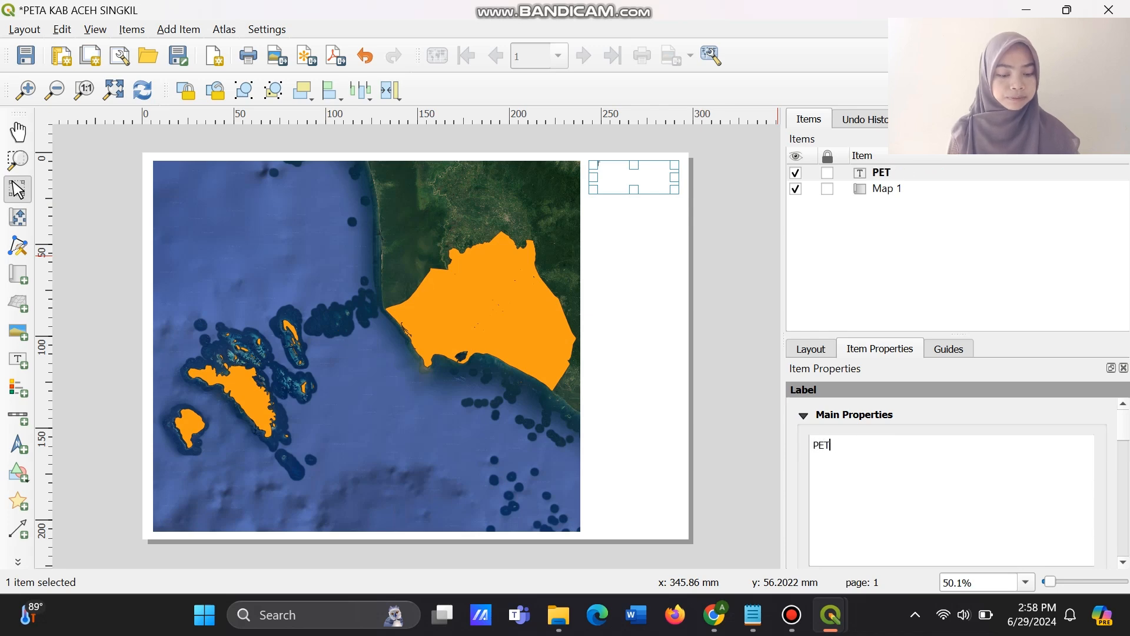
type("A KABUPA")
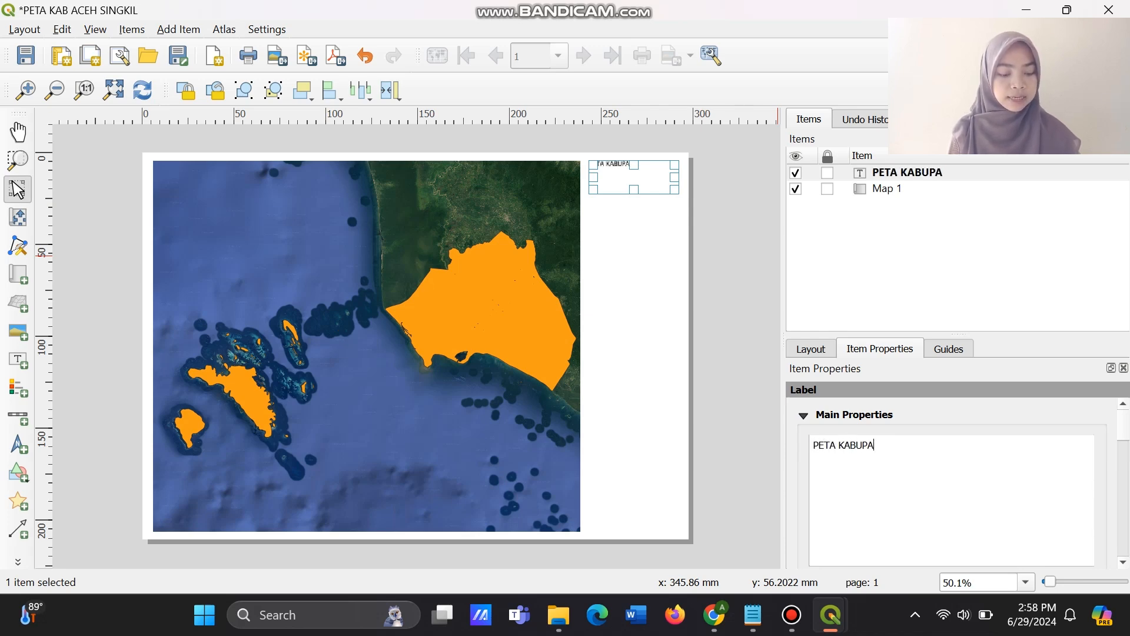
type("TEN ACEH S")
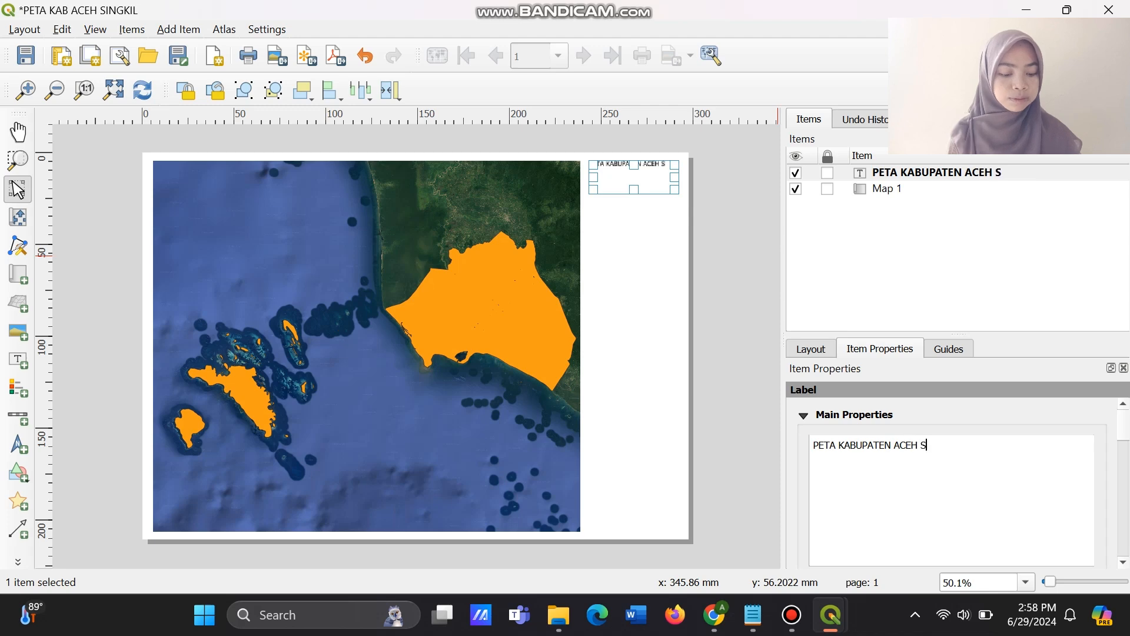
type("INGKIL")
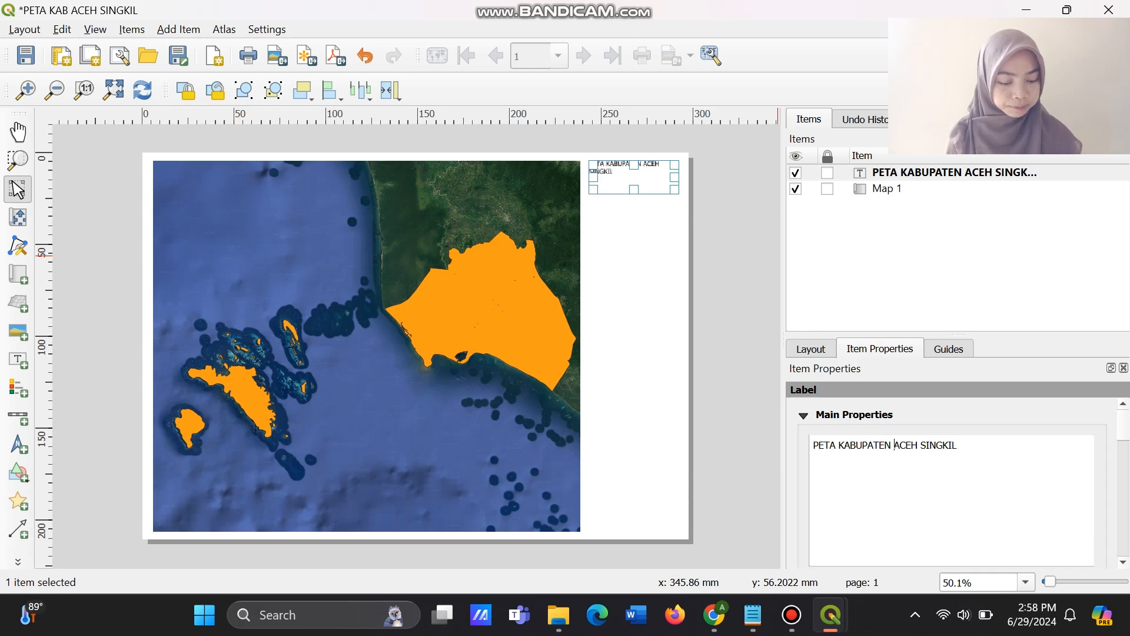
key("Return")
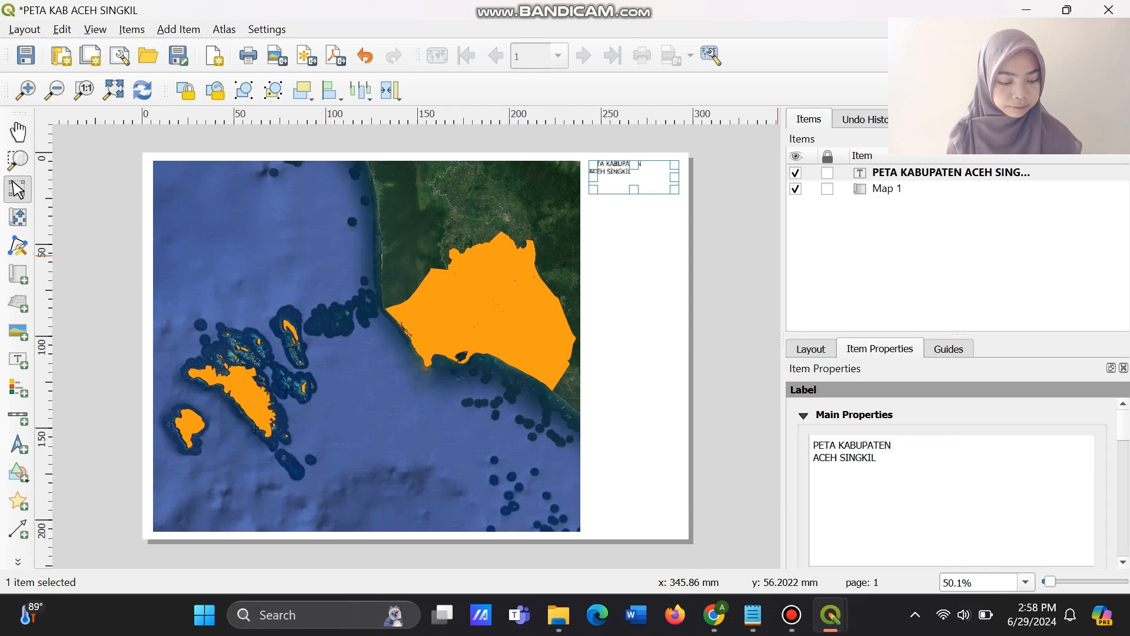
Change the font of the title label to Arial.
scroll(952, 483, "down", 5)
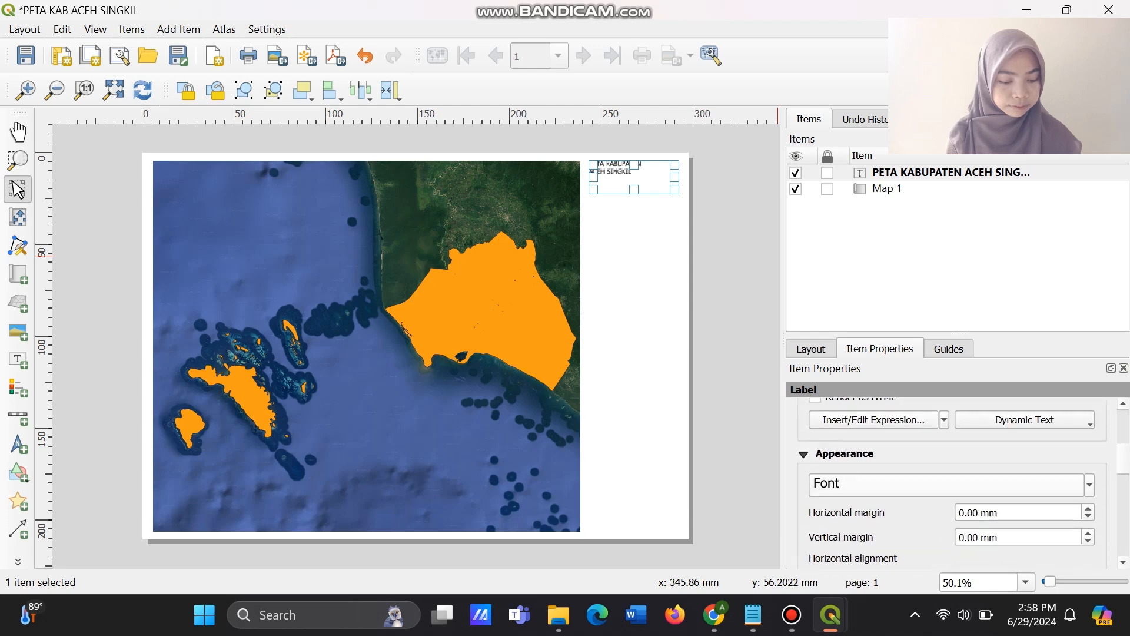
left_click(947, 484)
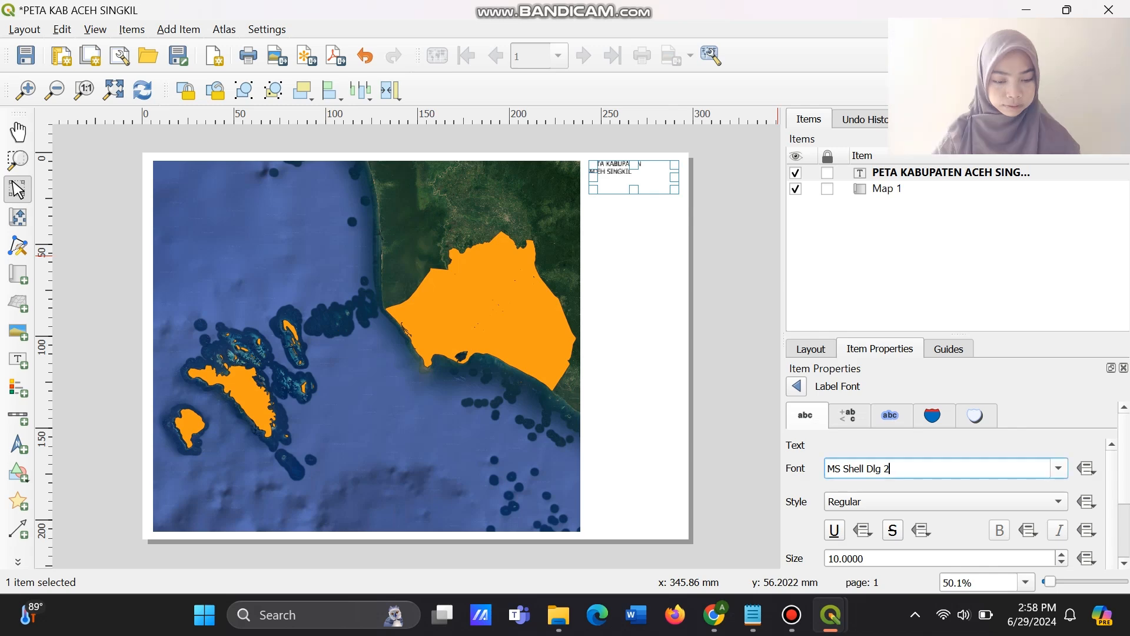
mouse_move(885, 468)
left_mouse_down()
mouse_move(827, 468)
mouse_move(885, 468)
left_mouse_up()
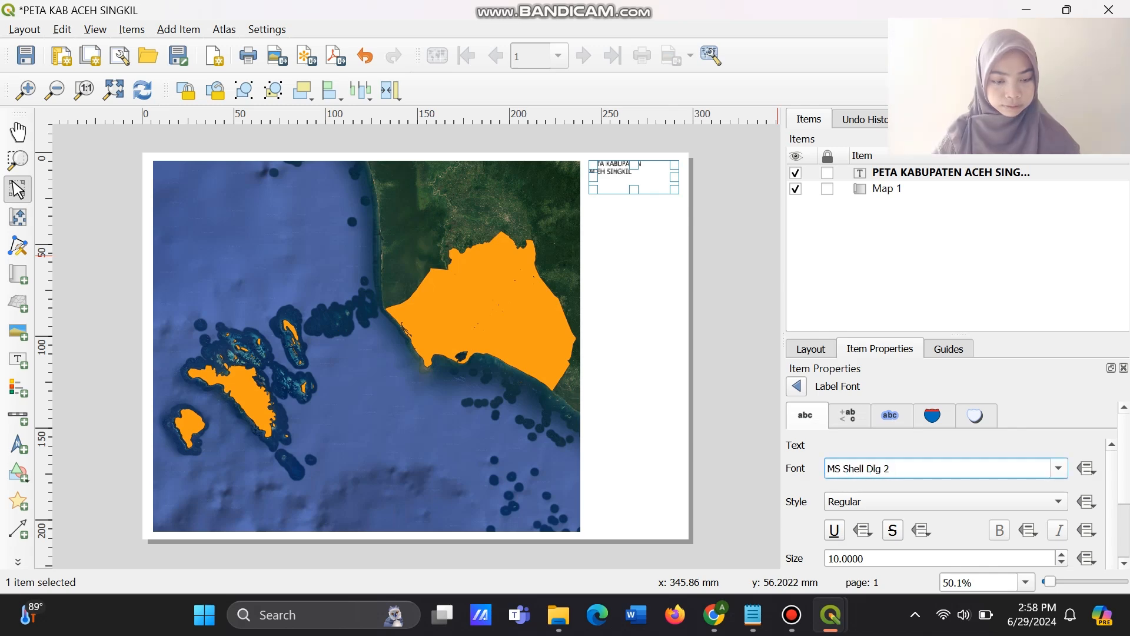
left_click(1059, 469)
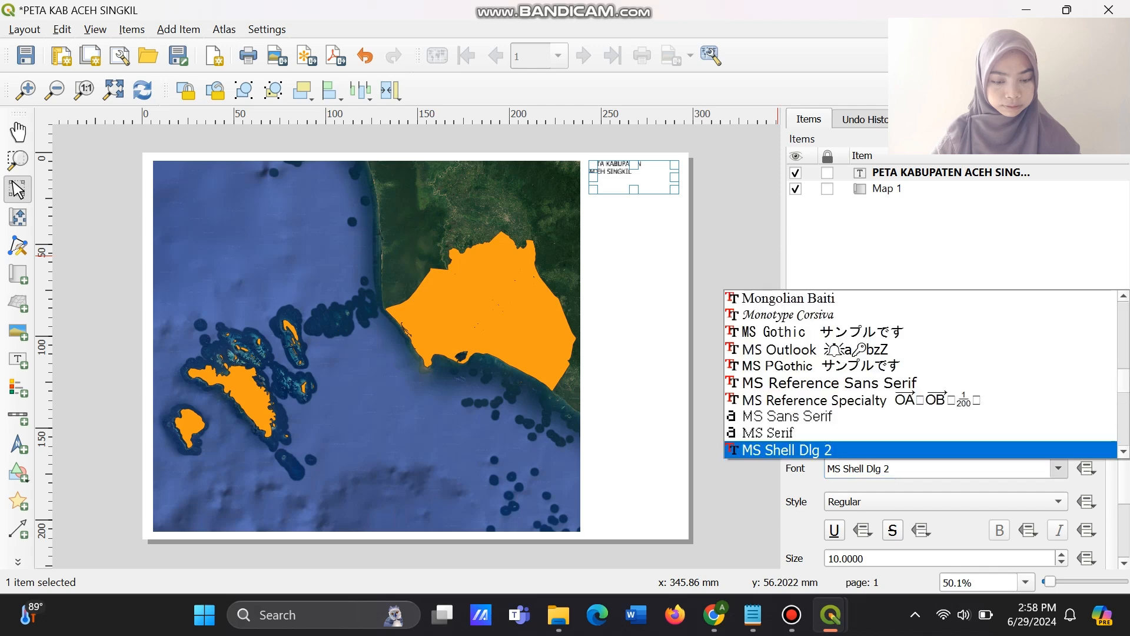
scroll(1059, 382, "up", 9)
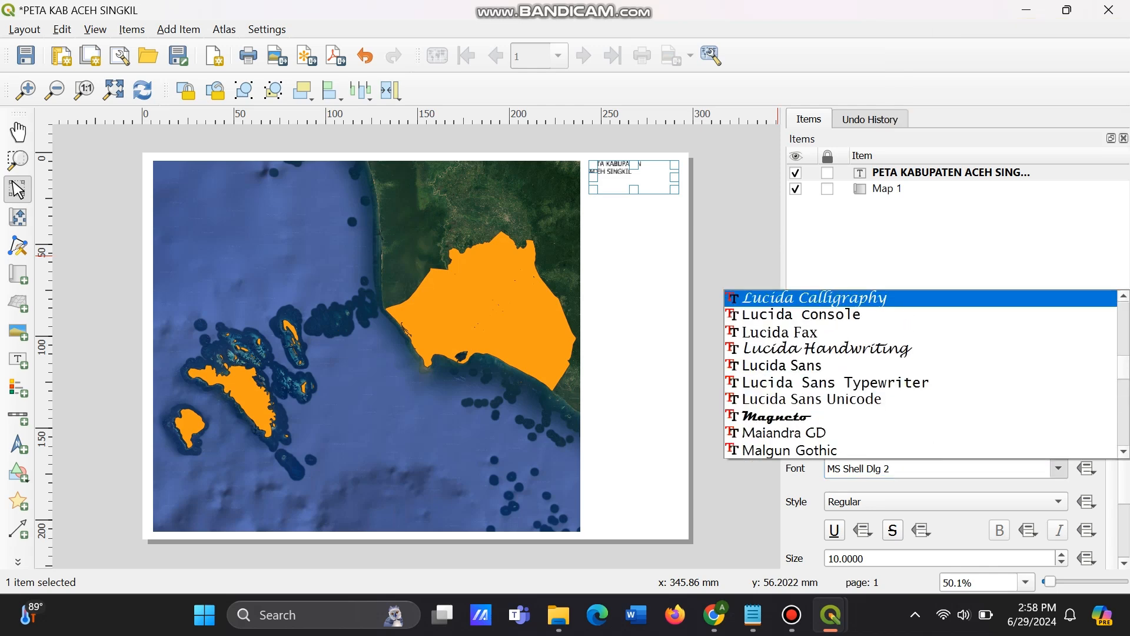
scroll(922, 373, "up", 20)
scroll(922, 374, "up", 15)
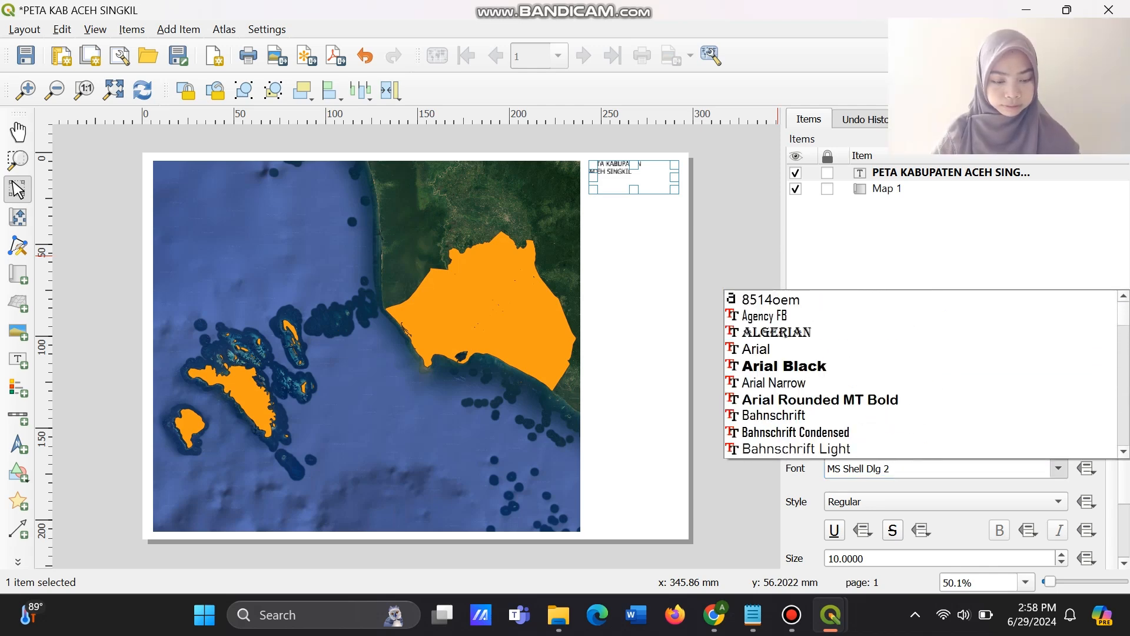
left_click(921, 349)
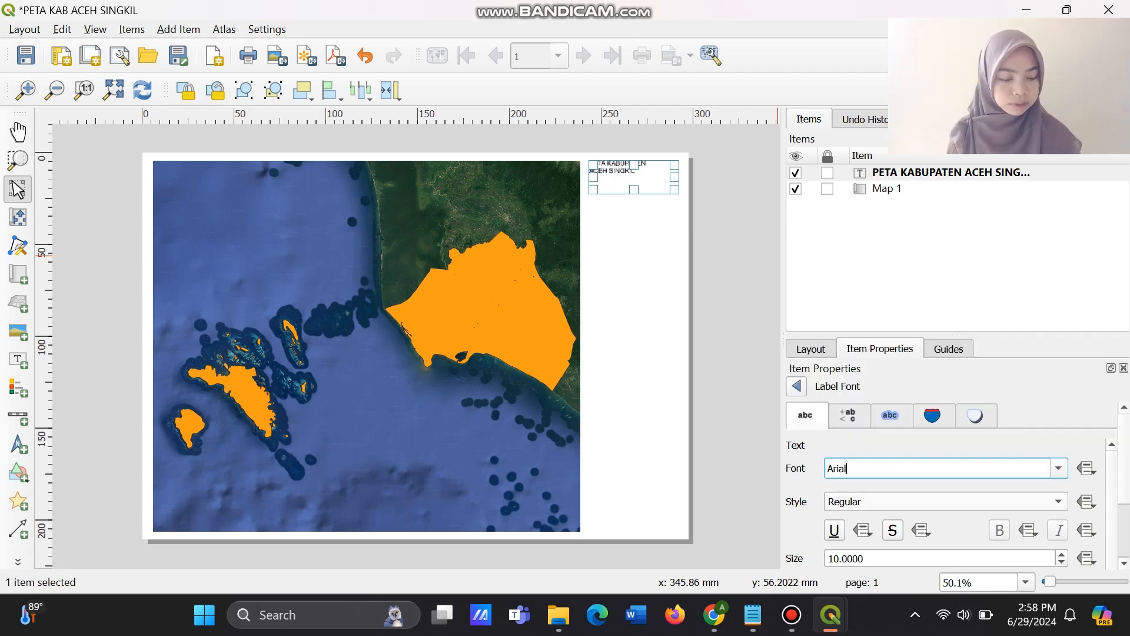
Set the title label's font style to Bold, and return to the label's properties.
left_click(947, 502)
left_click(946, 498)
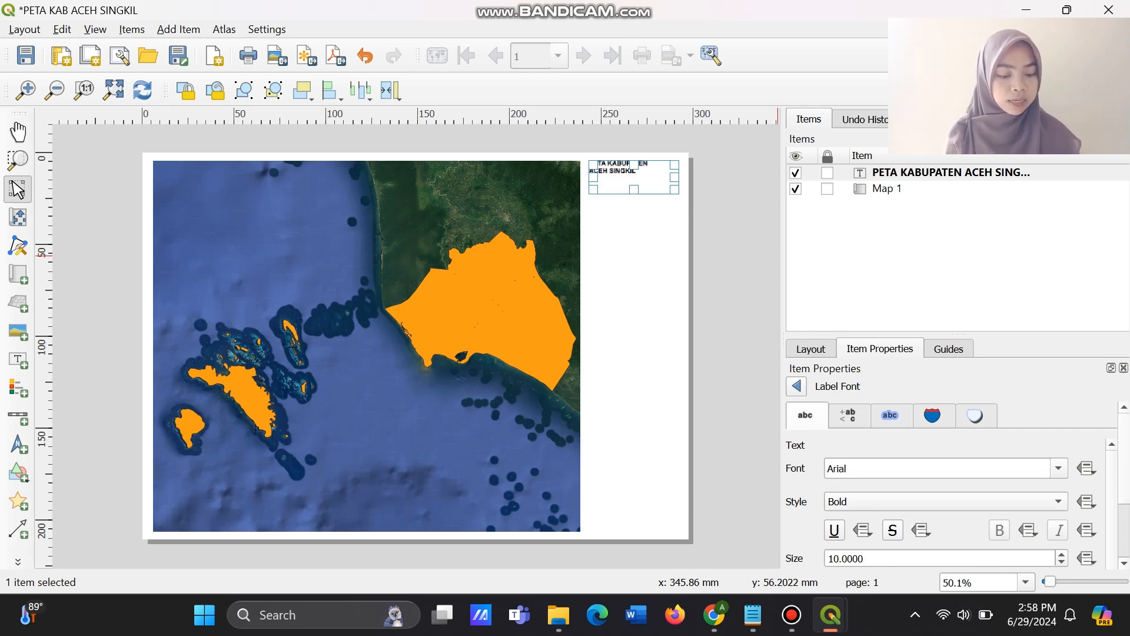
scroll(958, 484, "down", 3)
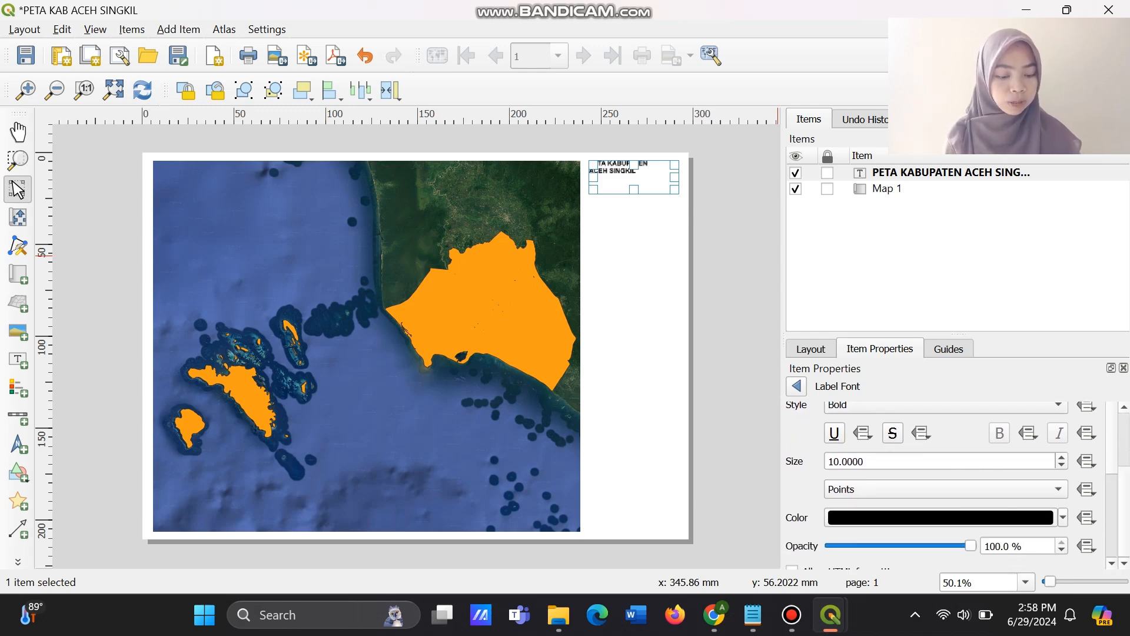
scroll(946, 485, "up", 3)
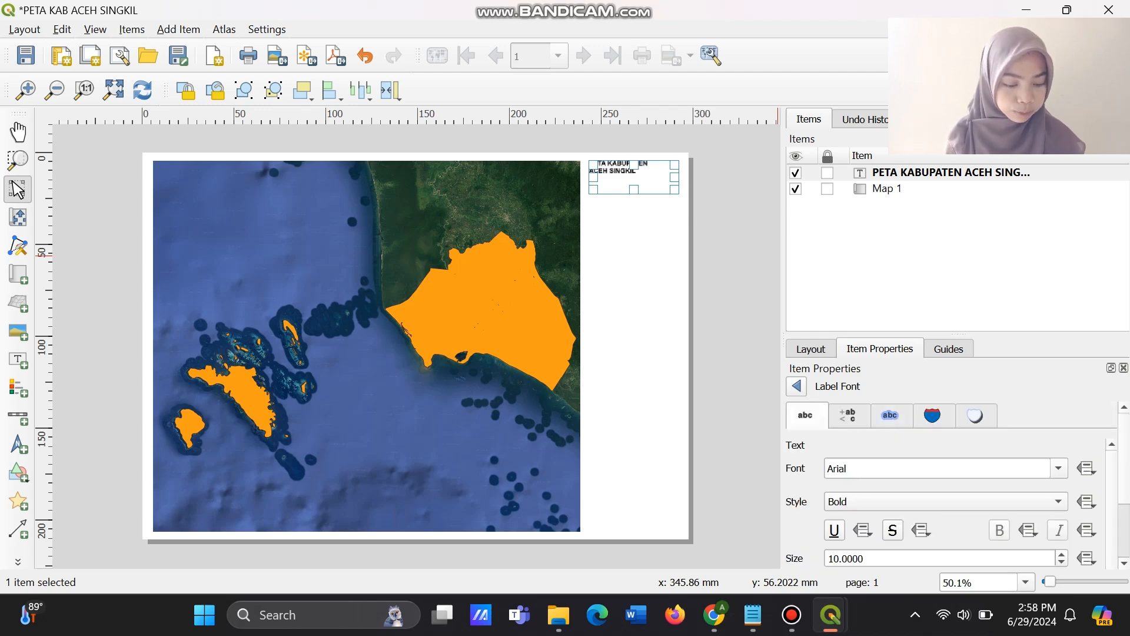
left_click(796, 387)
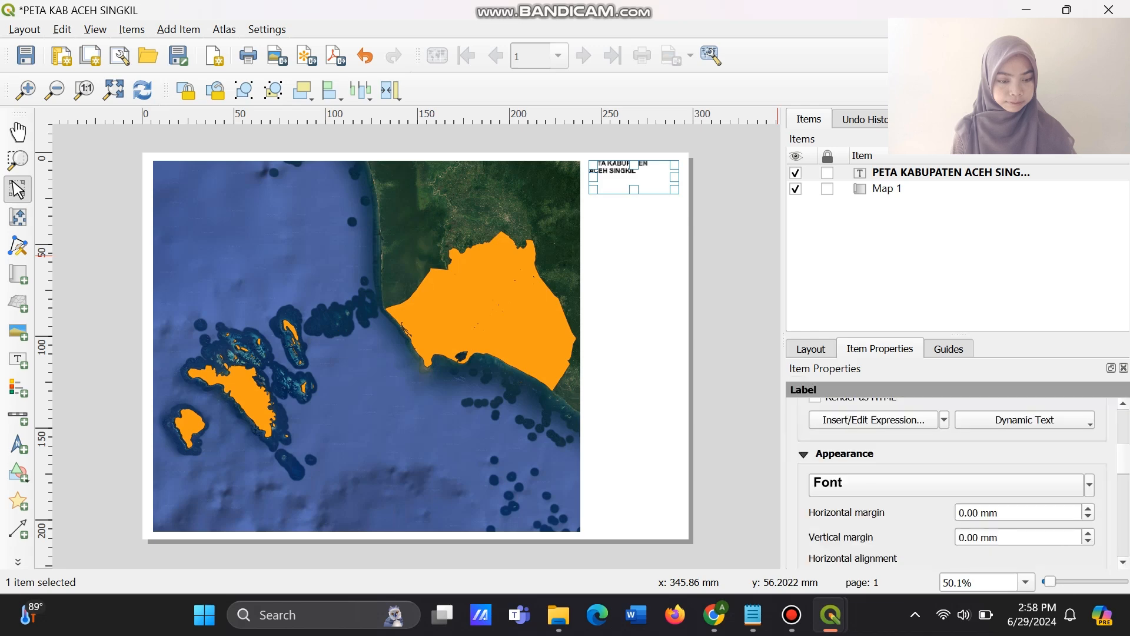
Align the title text to Center horizontally and Middle vertically within its label.
scroll(948, 485, "down", 3)
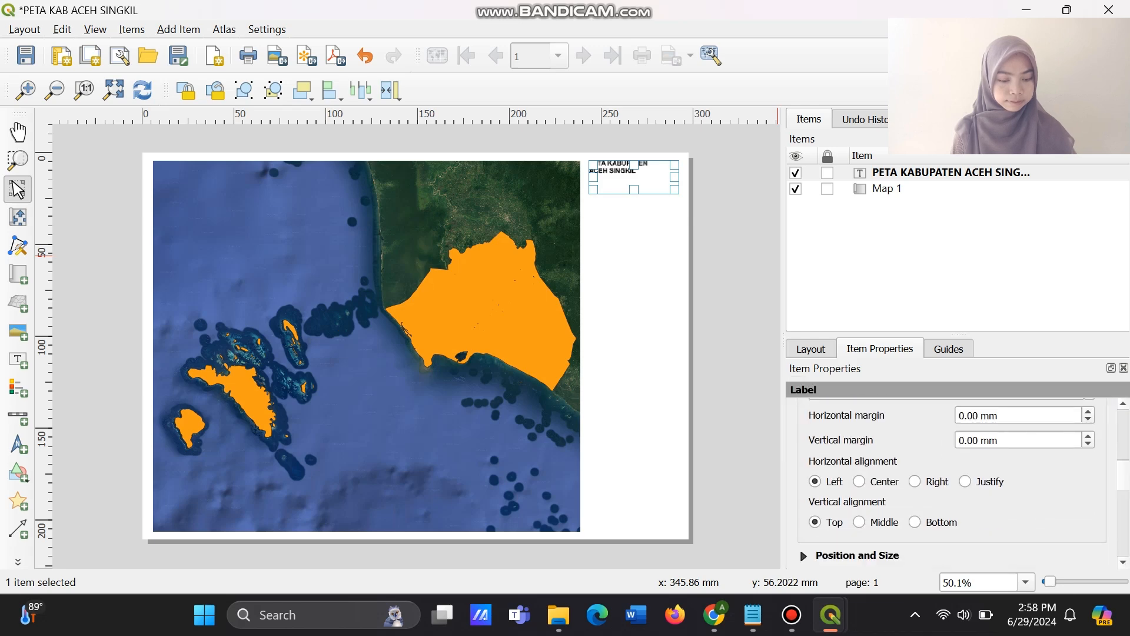
left_click(860, 481)
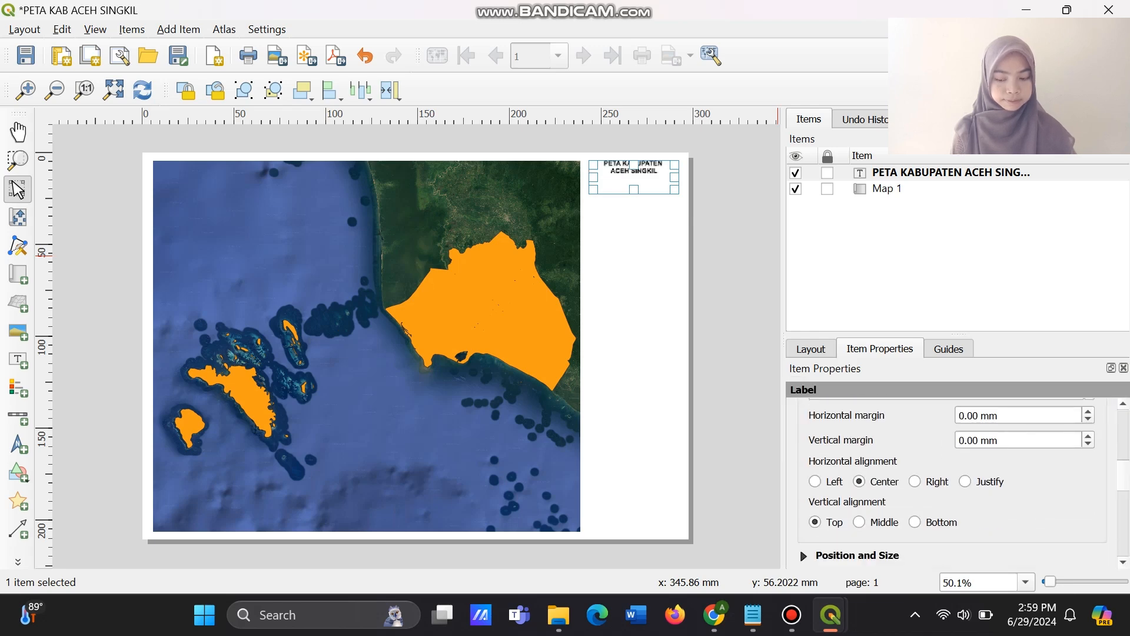
left_click(860, 522)
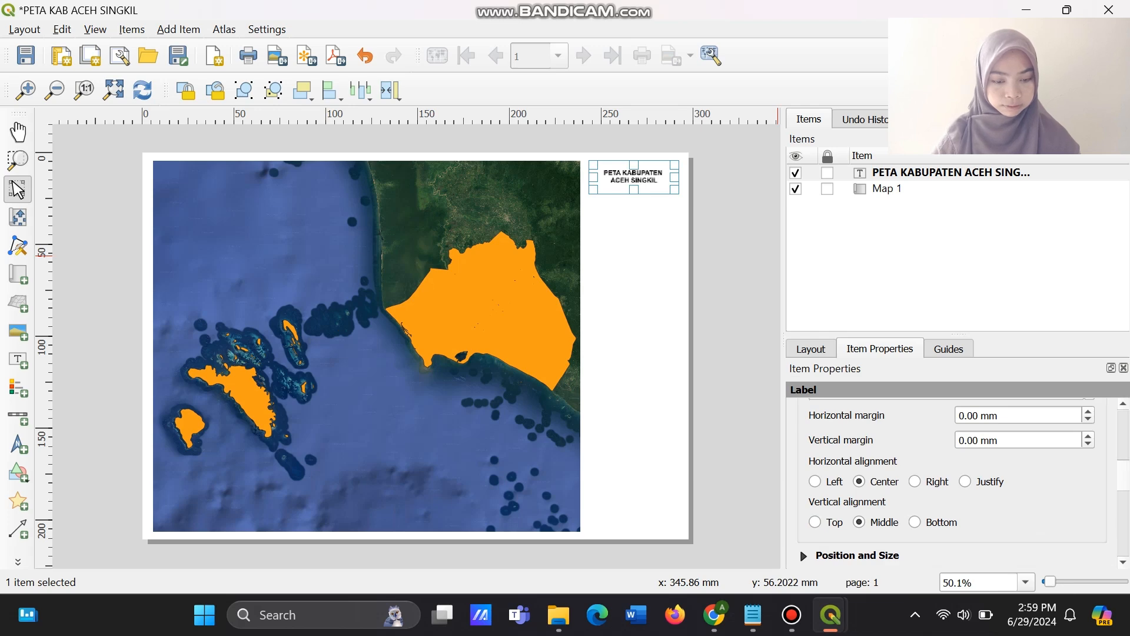
scroll(952, 483, "up", 5)
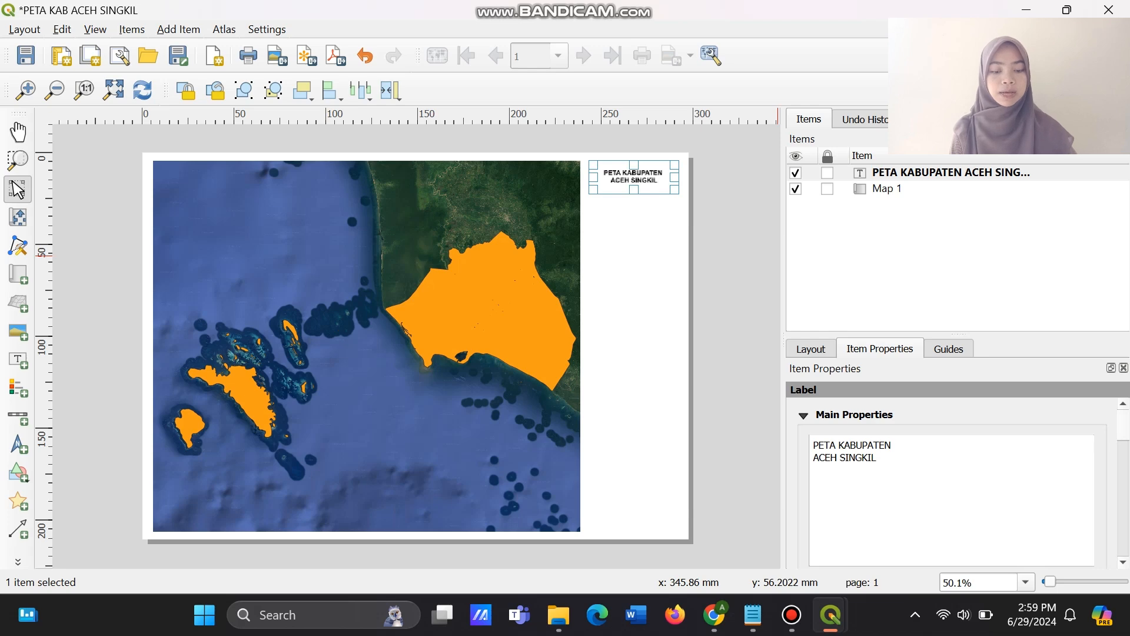
Add a north arrow beneath the title label and shrink its frame so the arrow sits centred under the title.
left_click(18, 443)
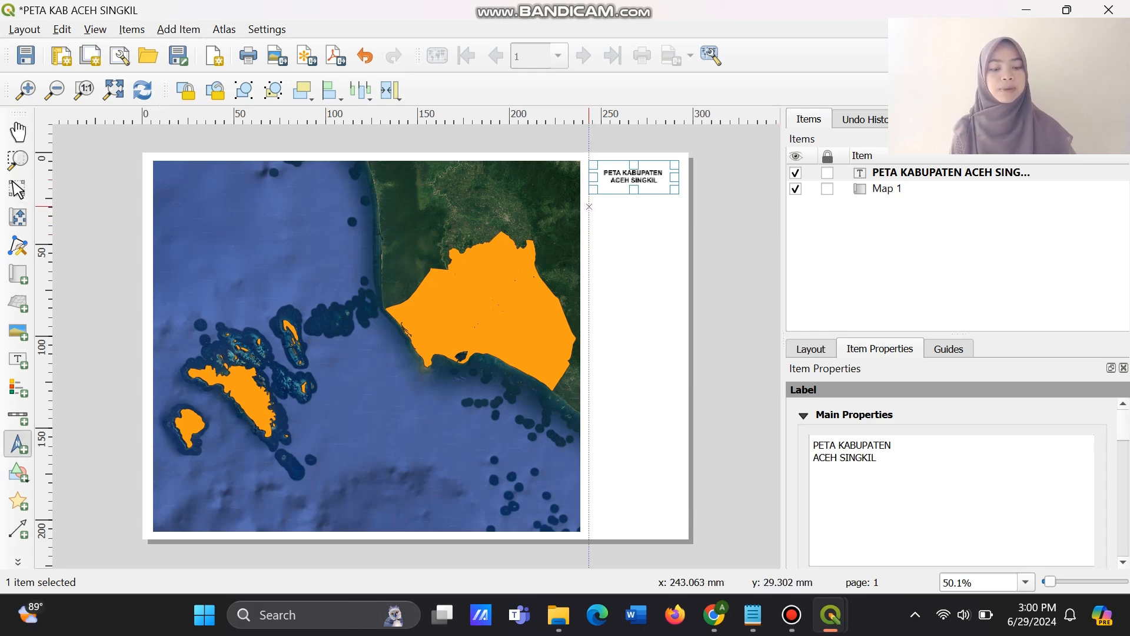
left_click_drag(589, 206, 679, 264)
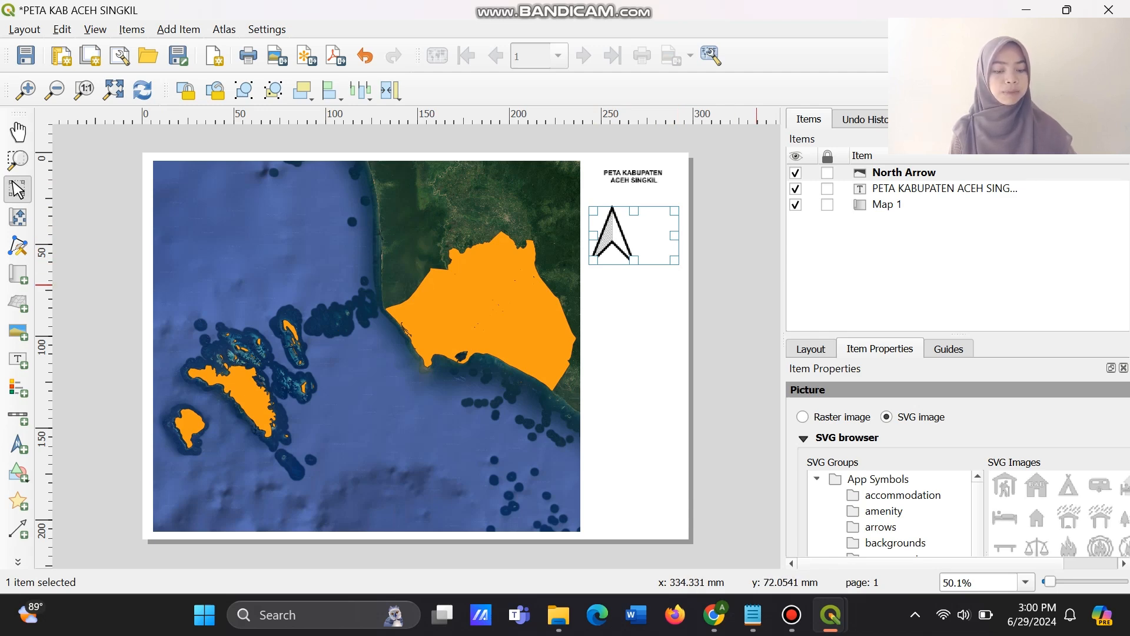
scroll(959, 477, "down", 1)
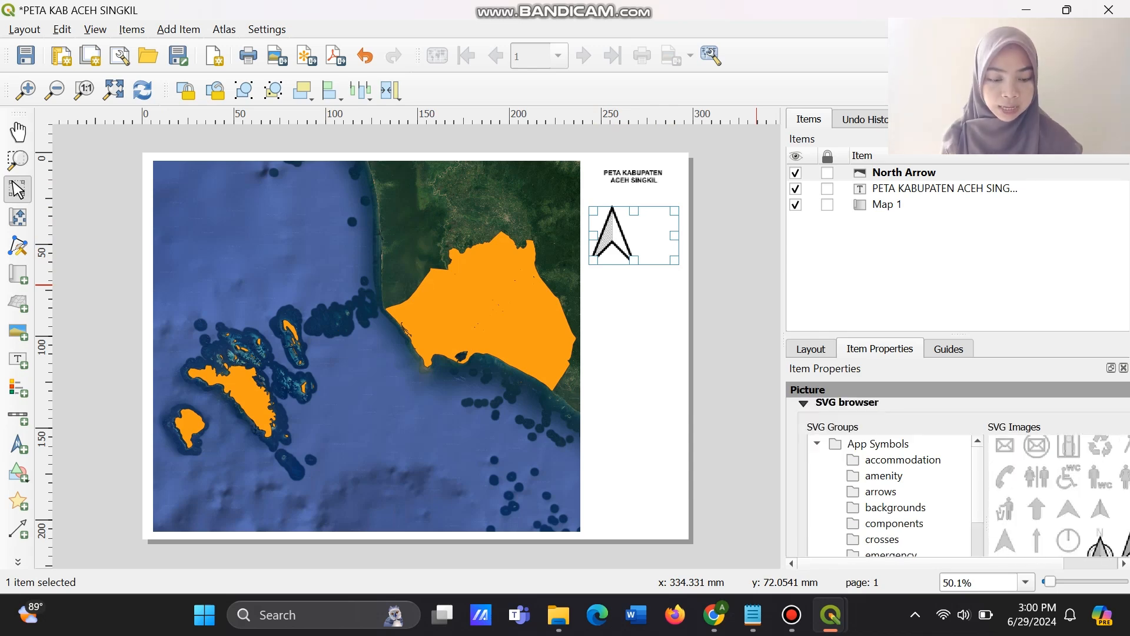
scroll(958, 477, "up", 1)
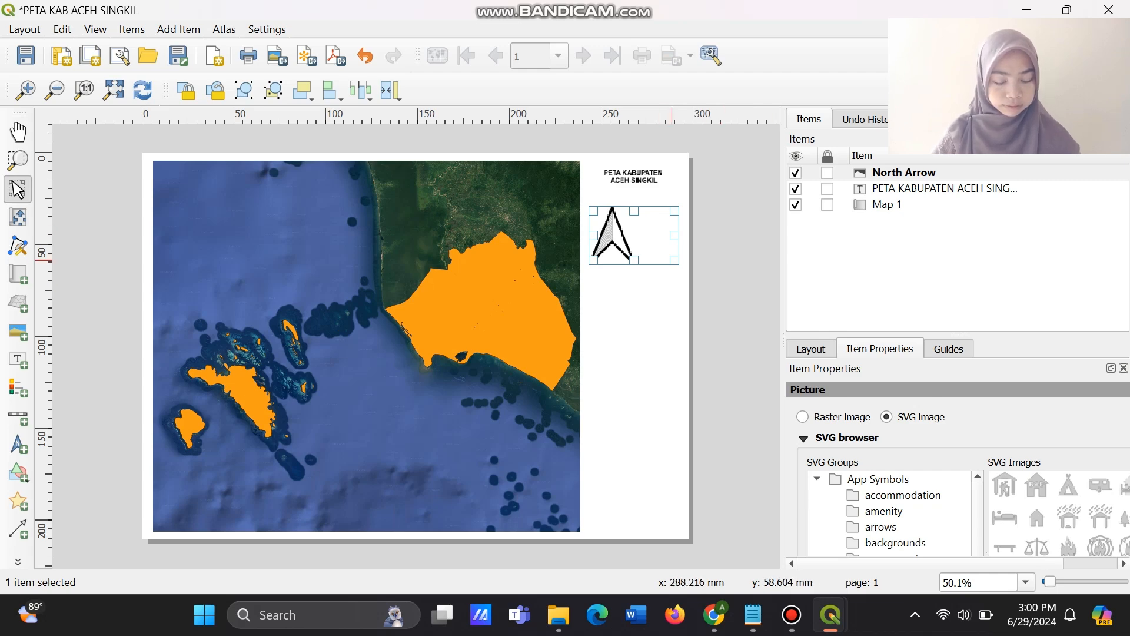
left_click_drag(675, 265, 646, 237)
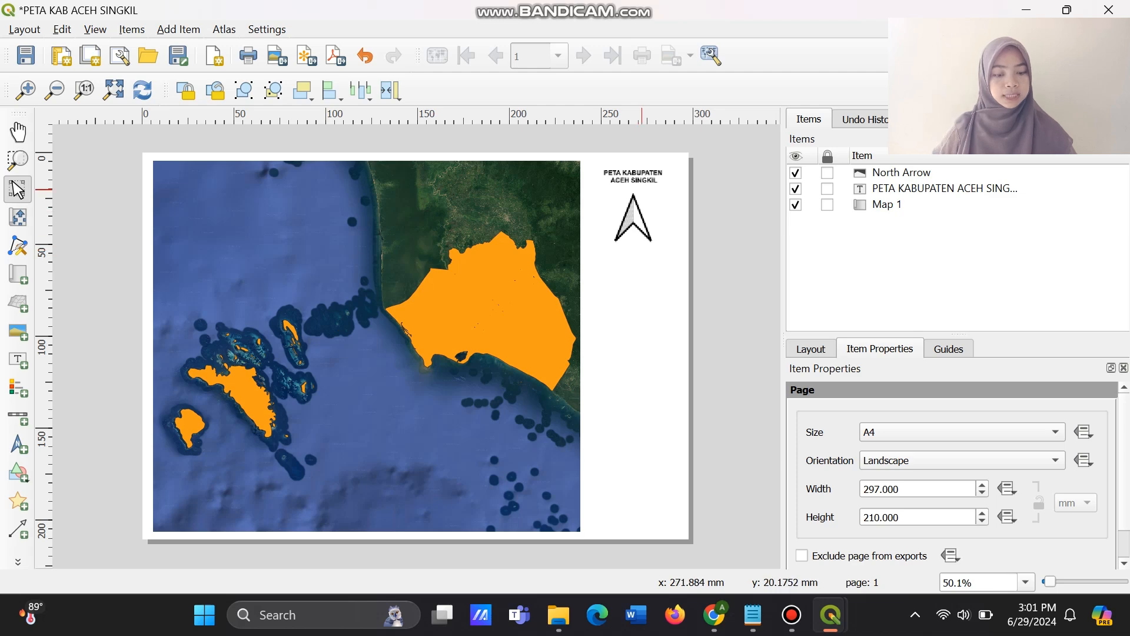
Open the font settings of the PETA KABUPATEN ACEH SINGKIL title label.
left_click(646, 178)
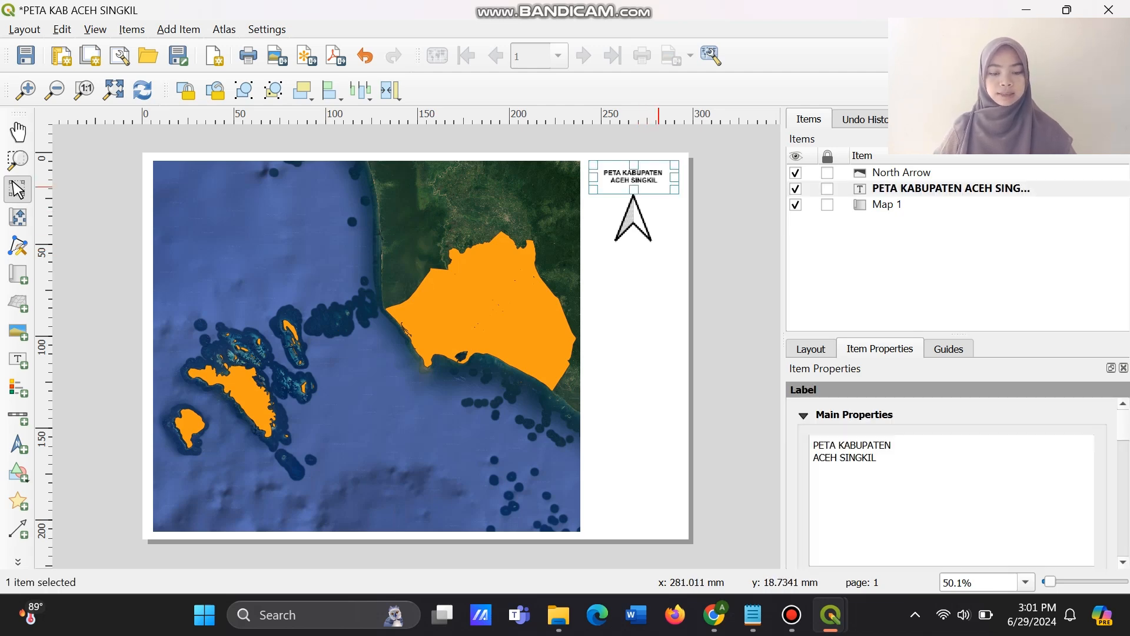
scroll(952, 483, "down", 3)
scroll(959, 441, "down", 2)
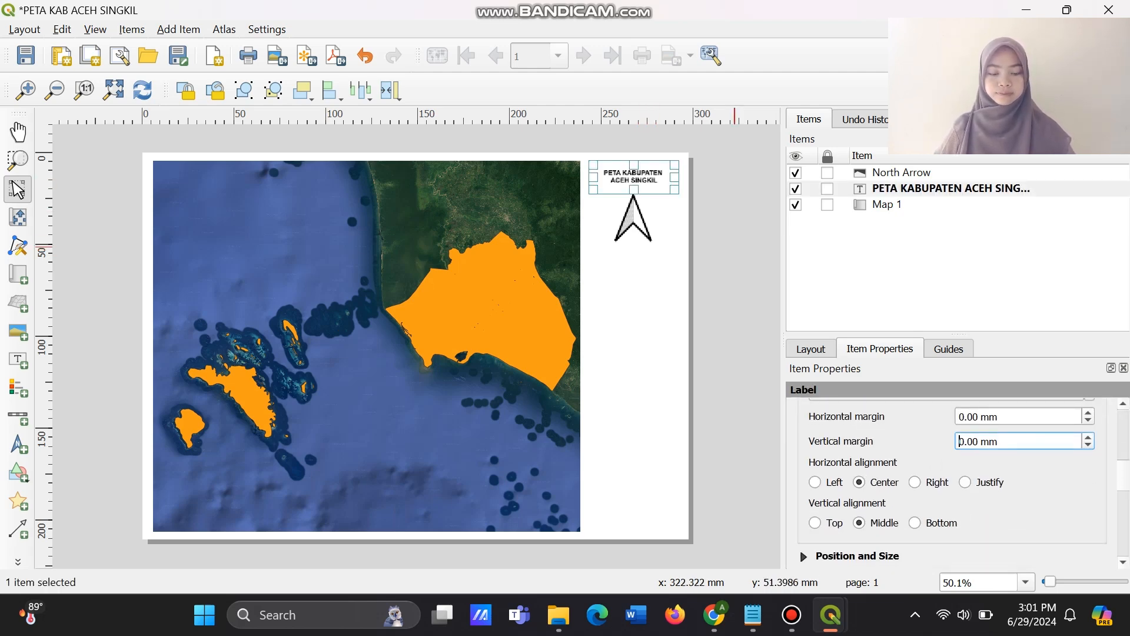
scroll(960, 471, "up", 2)
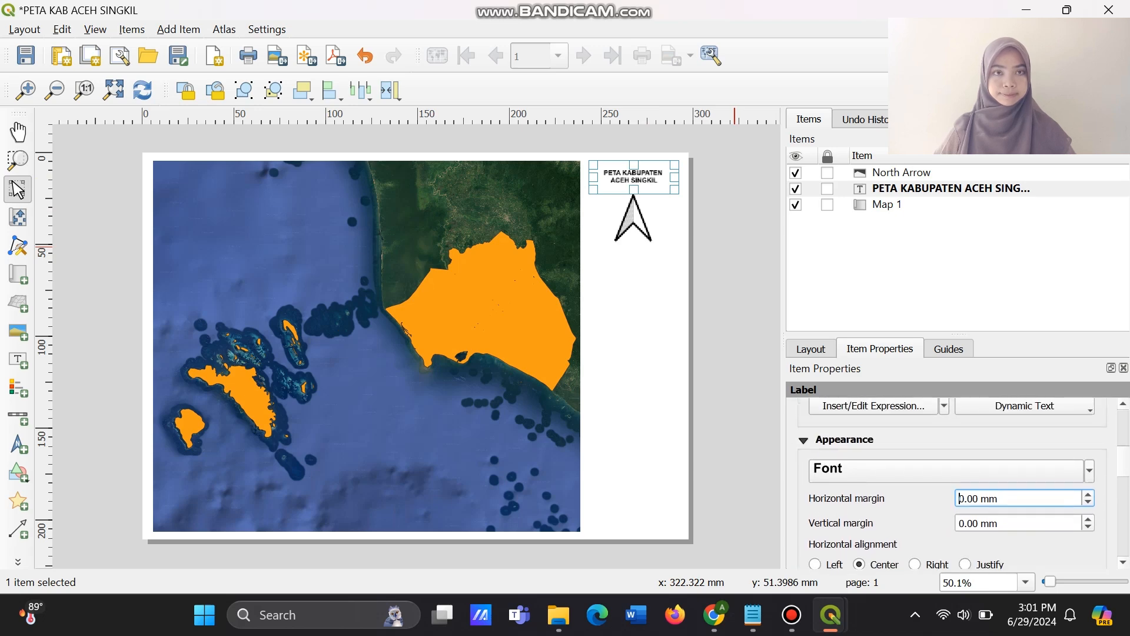
scroll(959, 499, "down", 2)
scroll(960, 471, "up", 2)
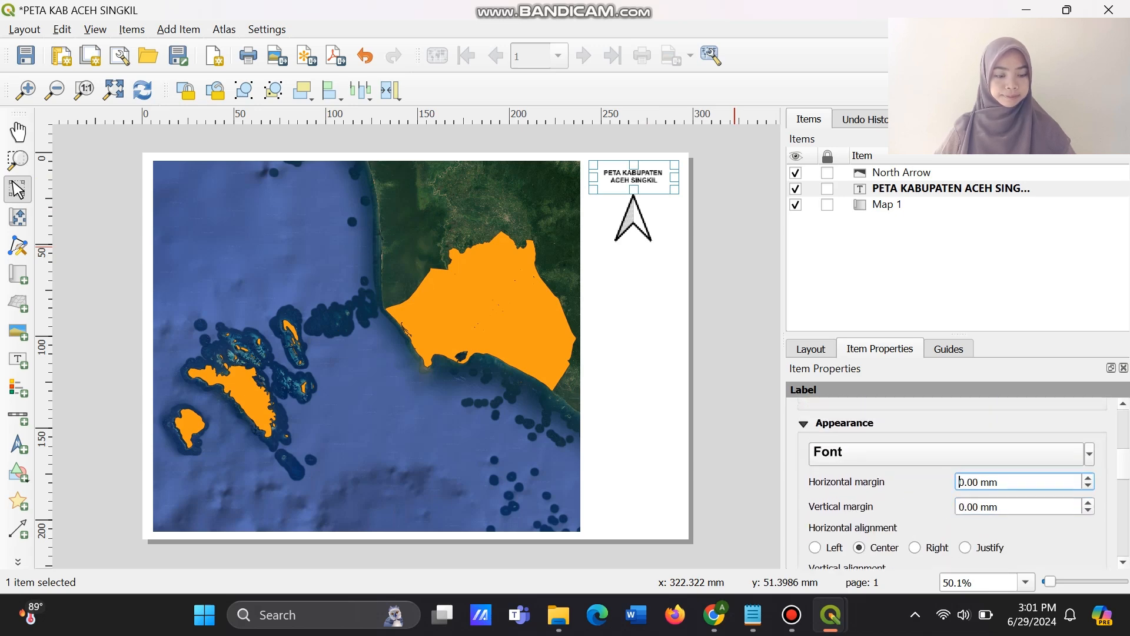
left_click(896, 451)
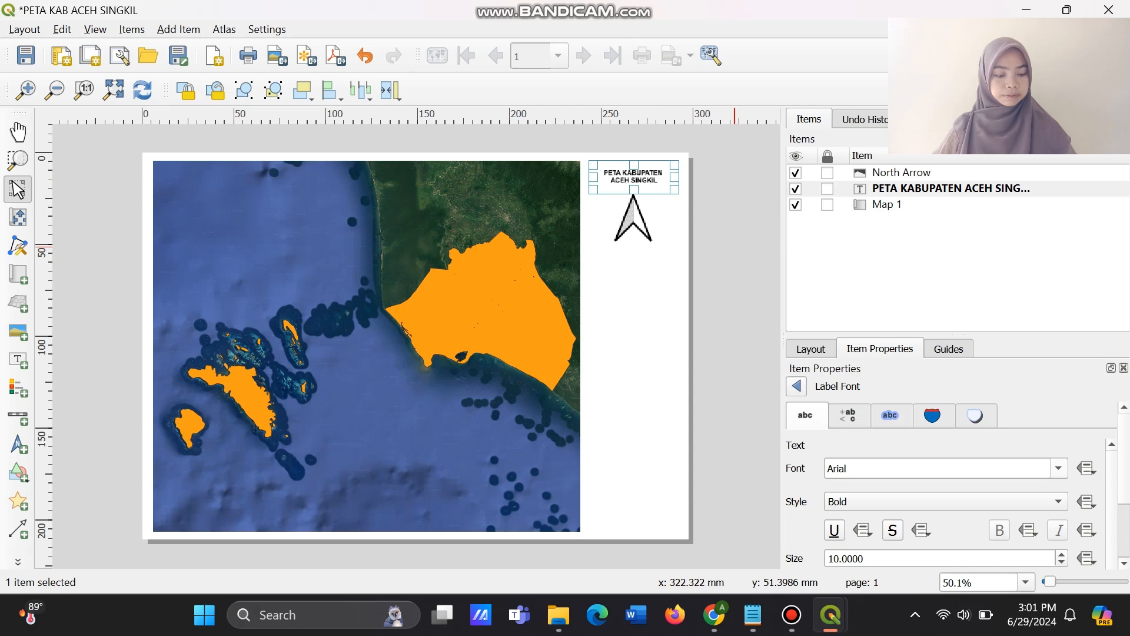
Restore the title label's font to Arial with the Bold style.
scroll(918, 469, "down", 3)
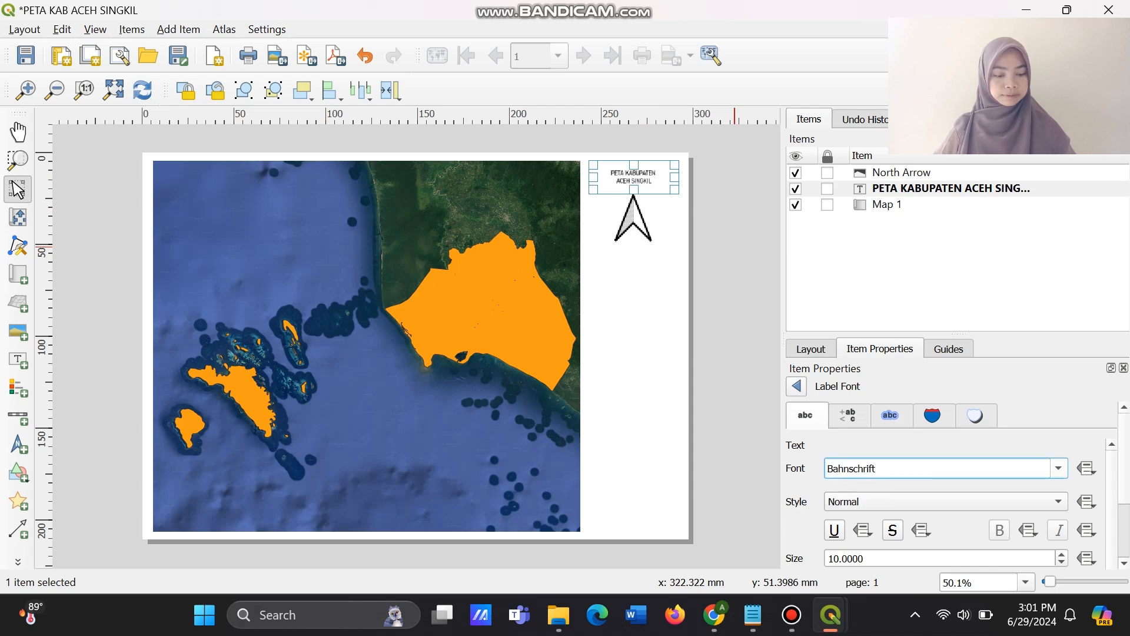
key("shift+Left")
key("shift+Left")
key("shift+Left")
key("shift+Left")
key("shift+Left")
key("shift+Left")
key("shift+Left")
key("shift+Left")
key("shift+Left")
key("shift+Left")
key("shift+Left")
type("A")
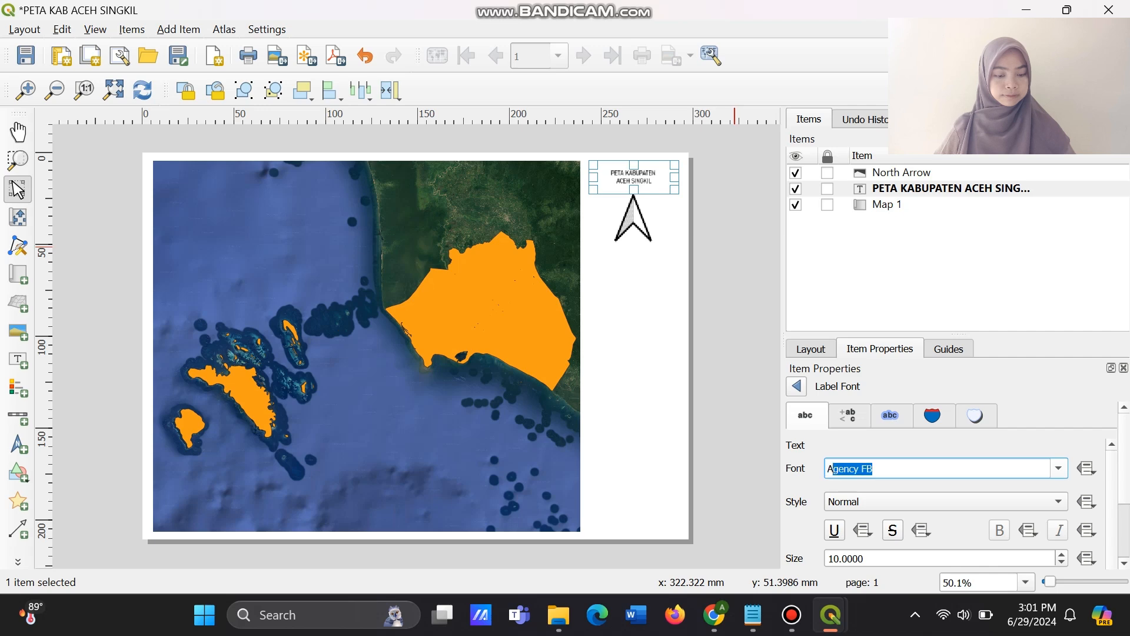
type("RIA;")
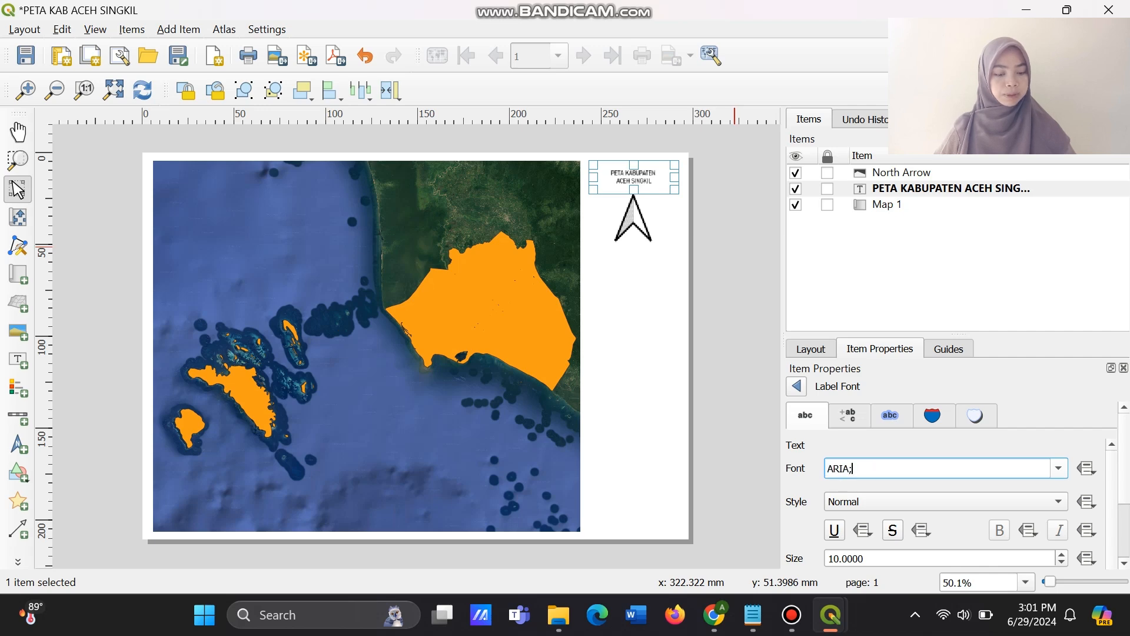
key("BackSpace")
type("L")
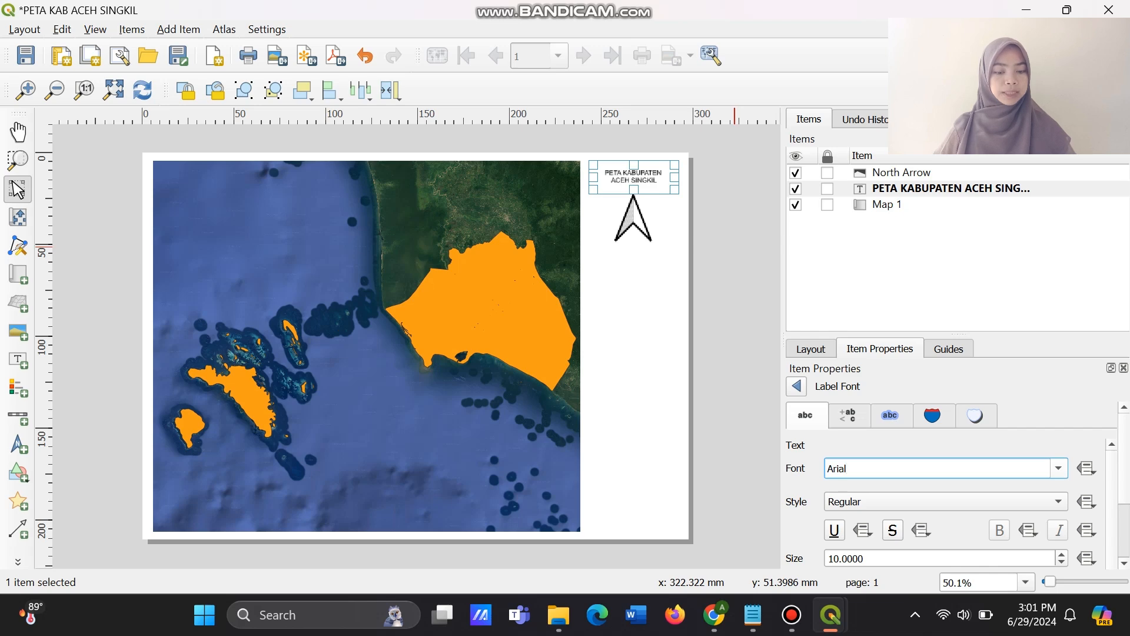
left_click(945, 501)
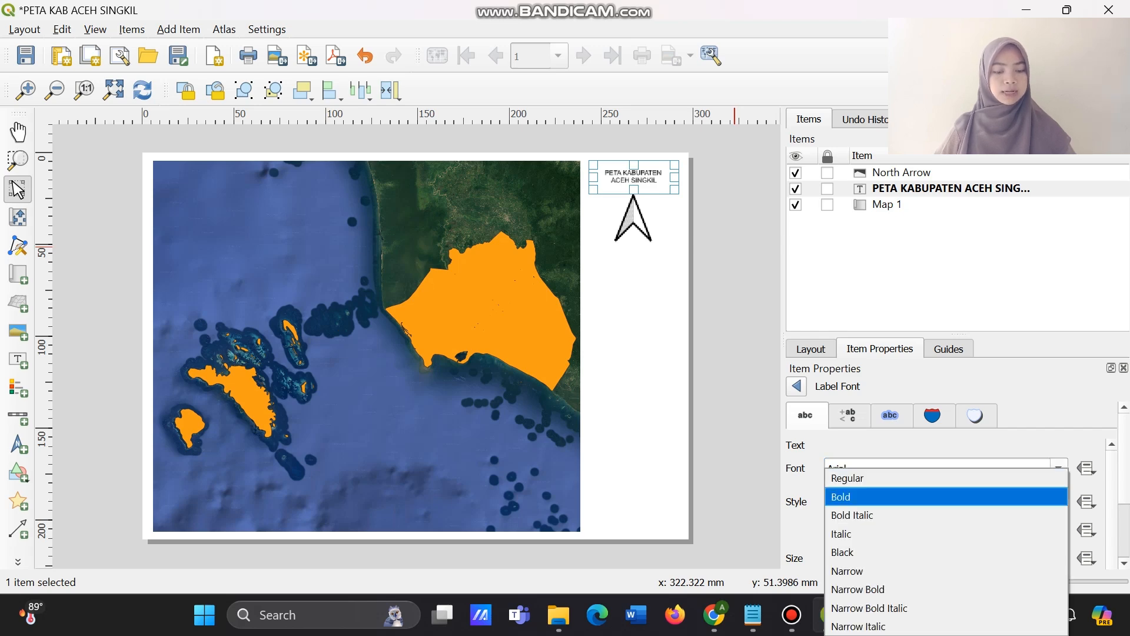
left_click(946, 498)
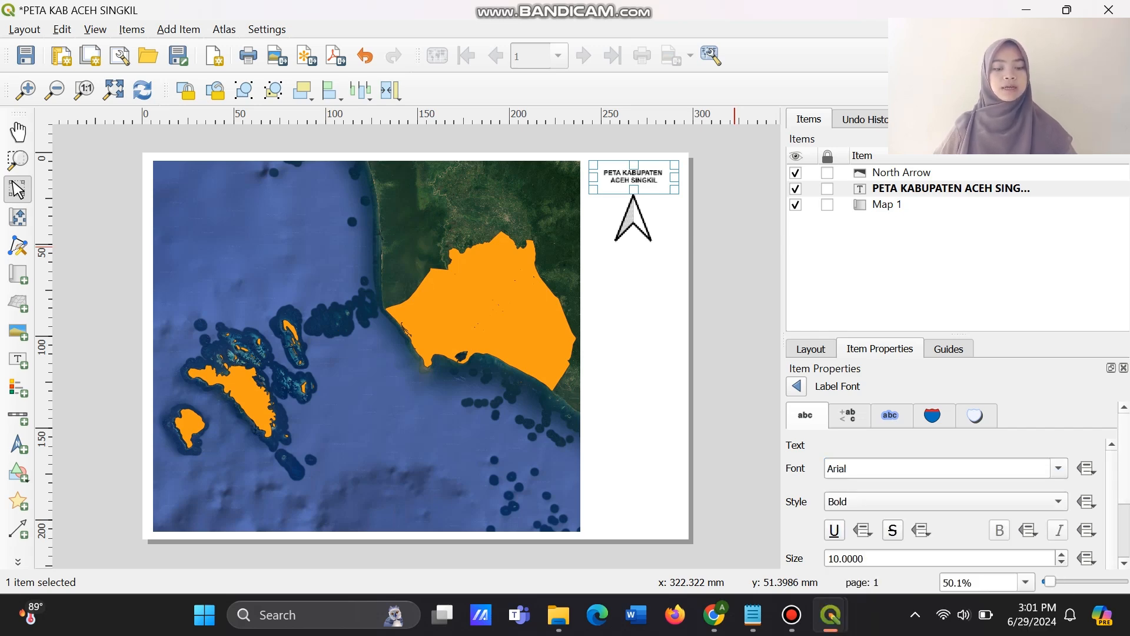
Set the title label's font size to 14 points.
scroll(948, 486, "down", 2)
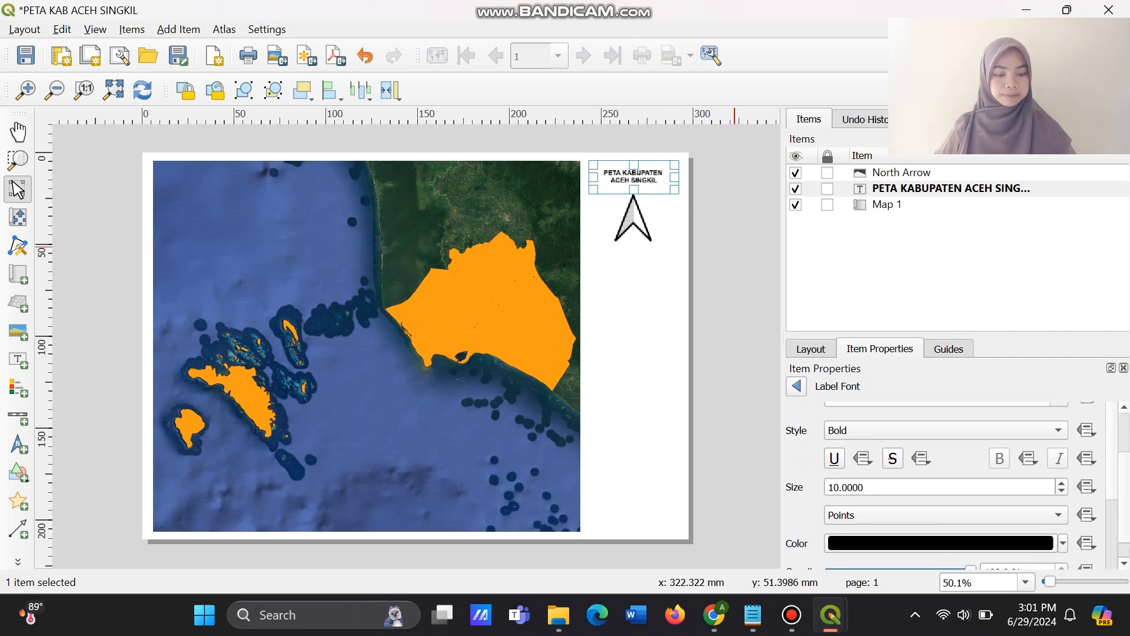
left_click(840, 488)
key("BackSpace")
type("6")
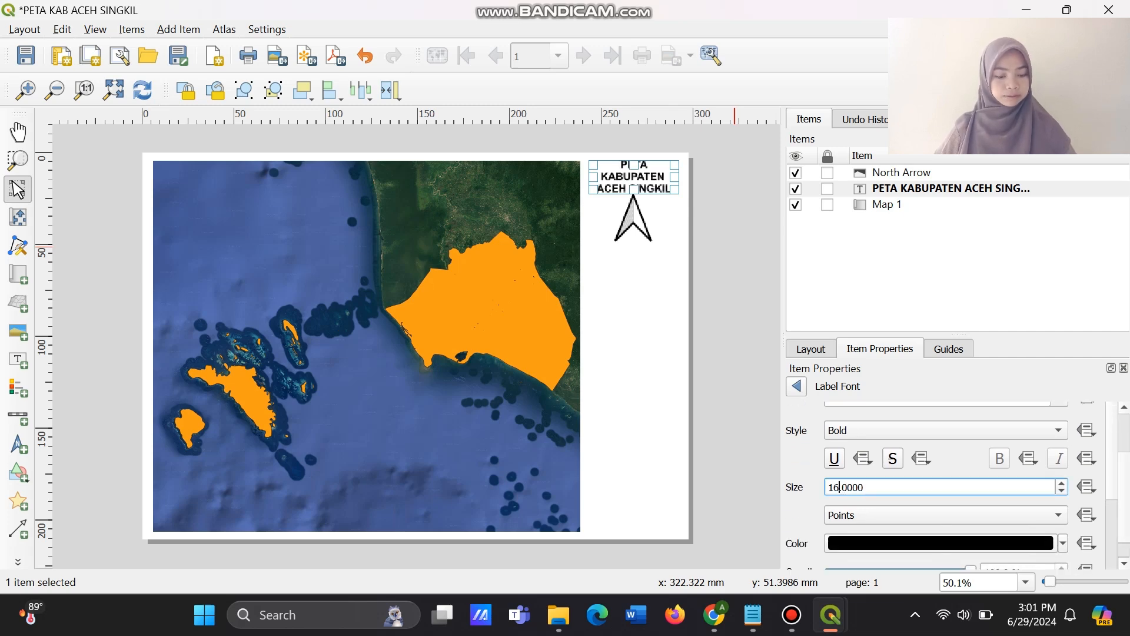
key("BackSpace")
type("5")
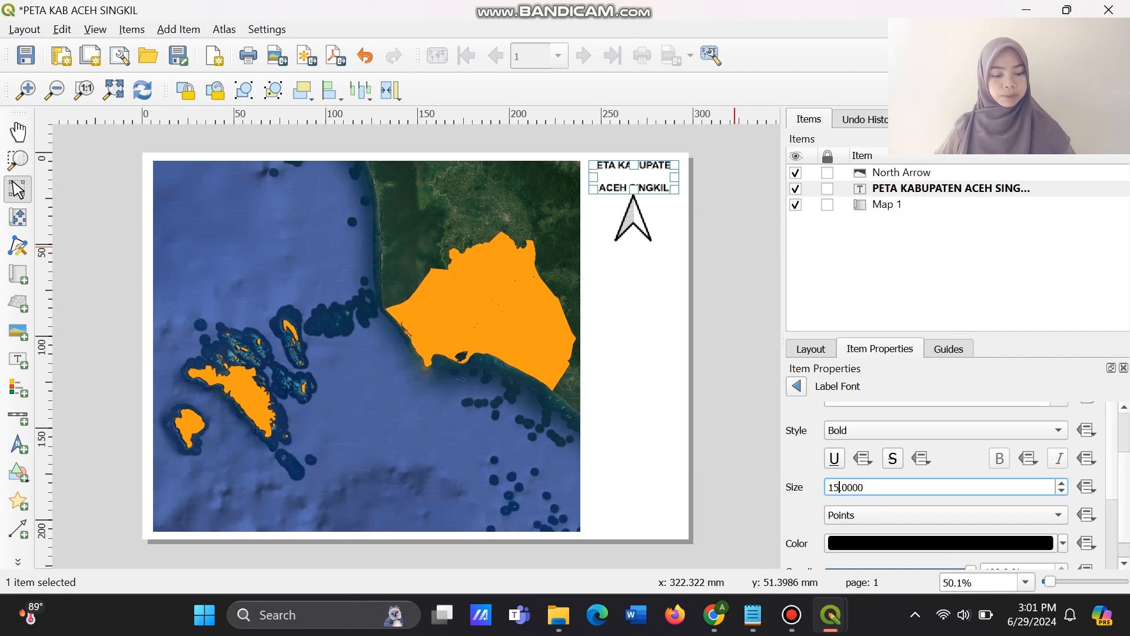
key("BackSpace")
type("4")
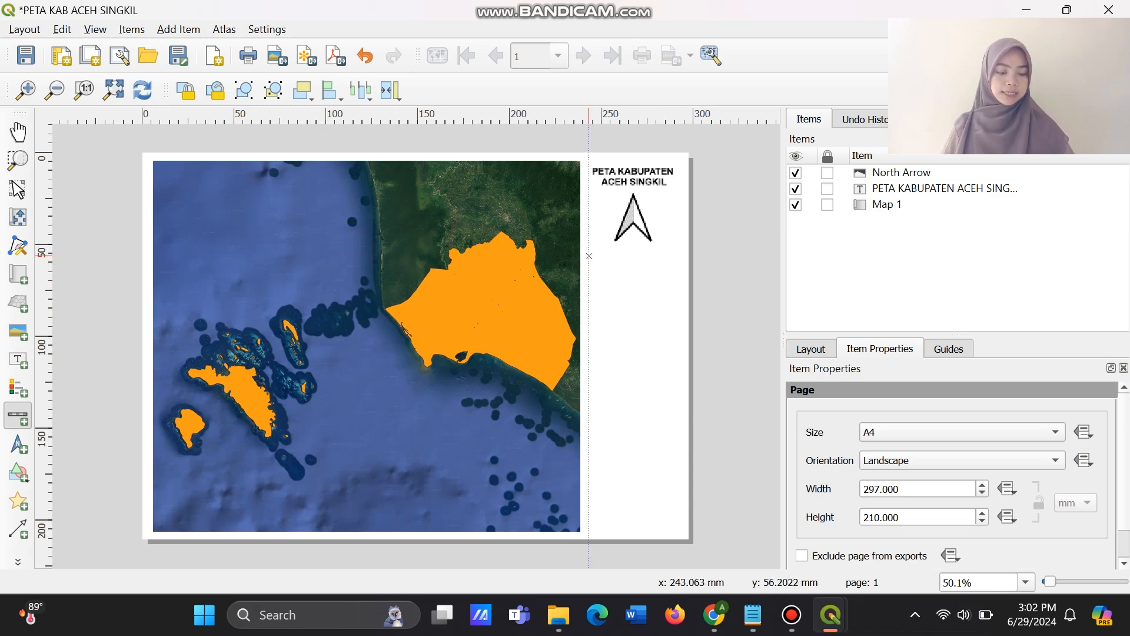
Add a scale bar for Map 1 below the north arrow and adjust its frame to fit the bar.
left_click_drag(589, 251, 679, 306)
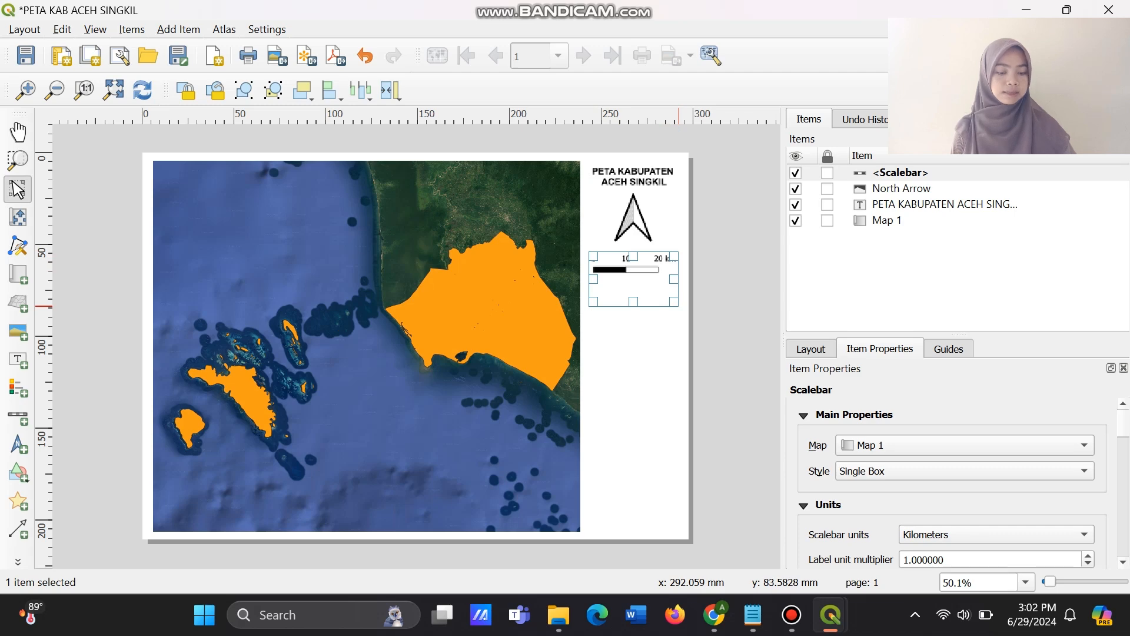
left_click_drag(679, 305, 674, 264)
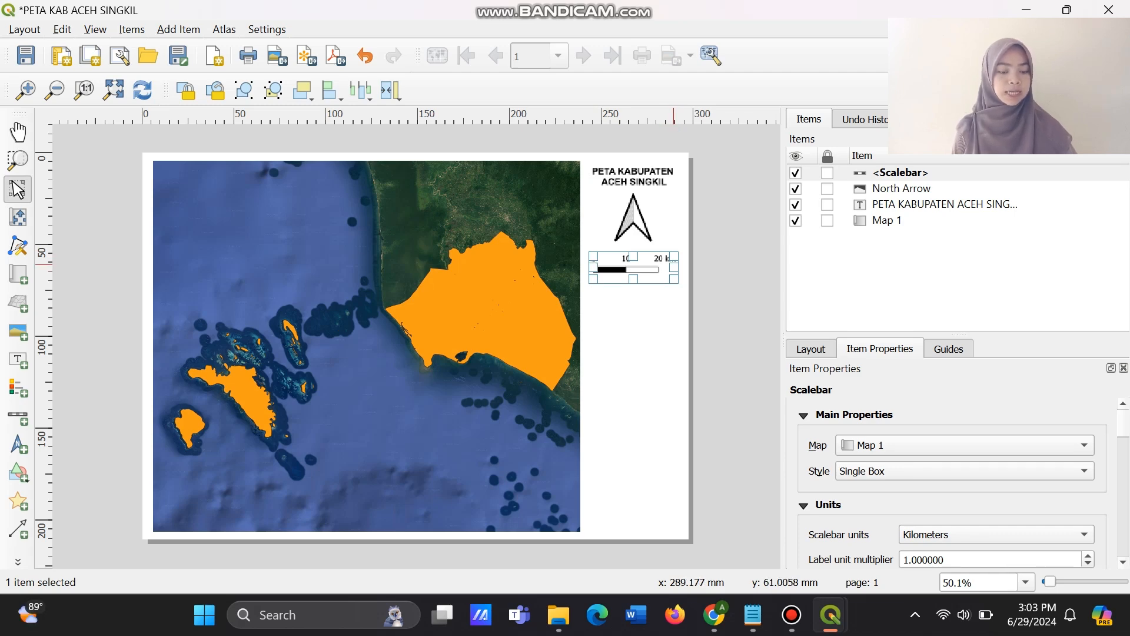
left_click_drag(674, 265, 684, 264)
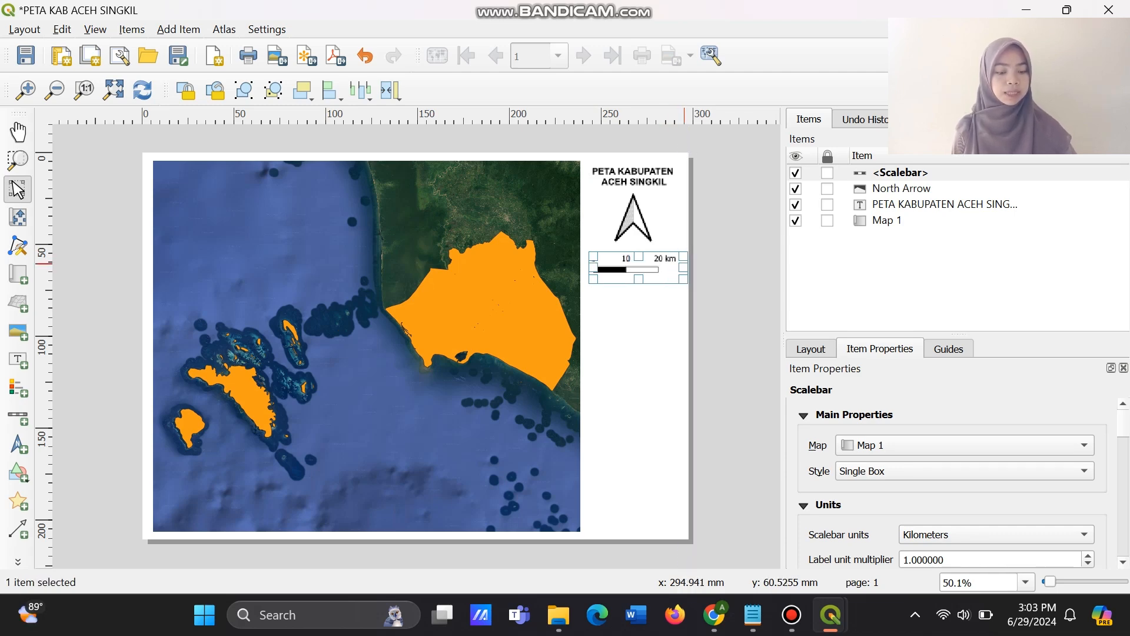
Narrow the map frame by pulling in its right edge, and extend the scale bar's frame leftward into the freed space.
left_click(564, 335)
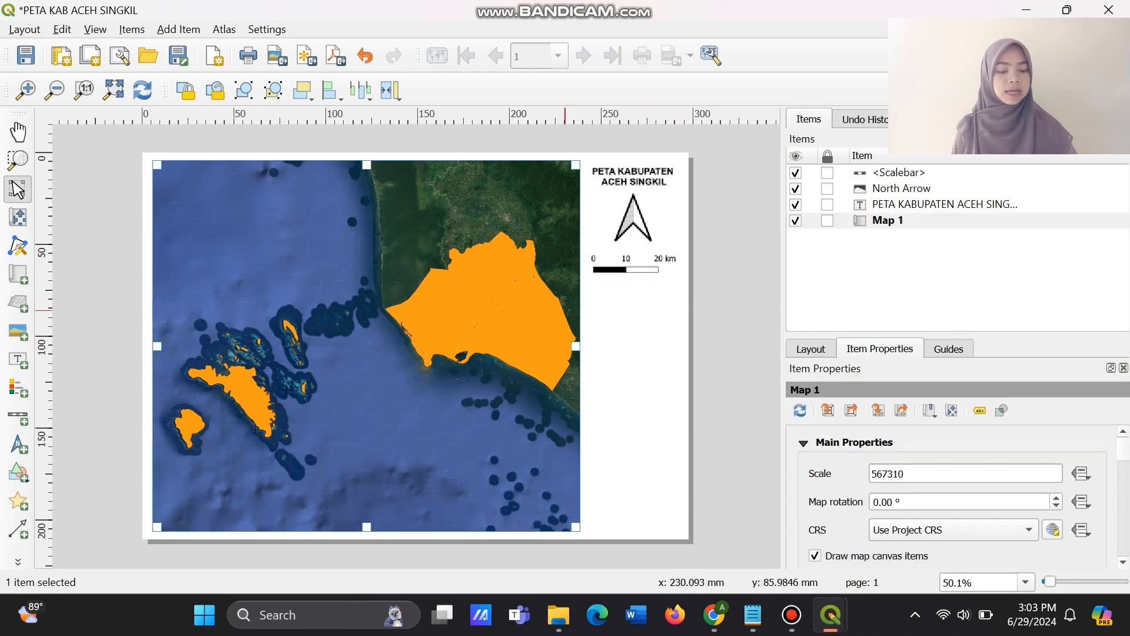
left_click_drag(576, 346, 559, 347)
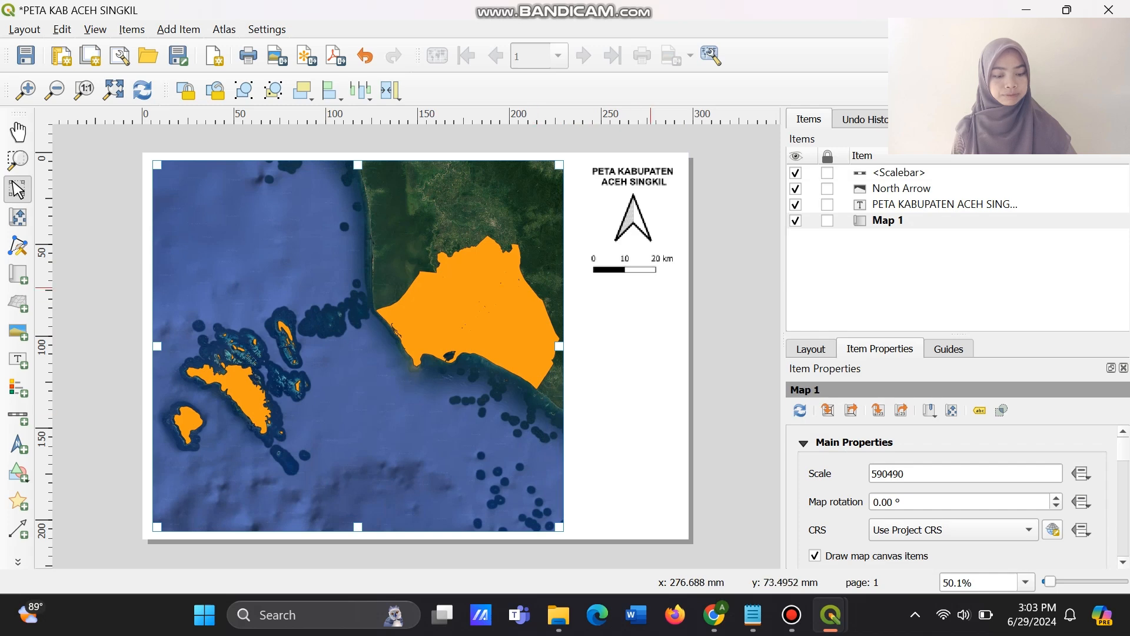
left_click(651, 268)
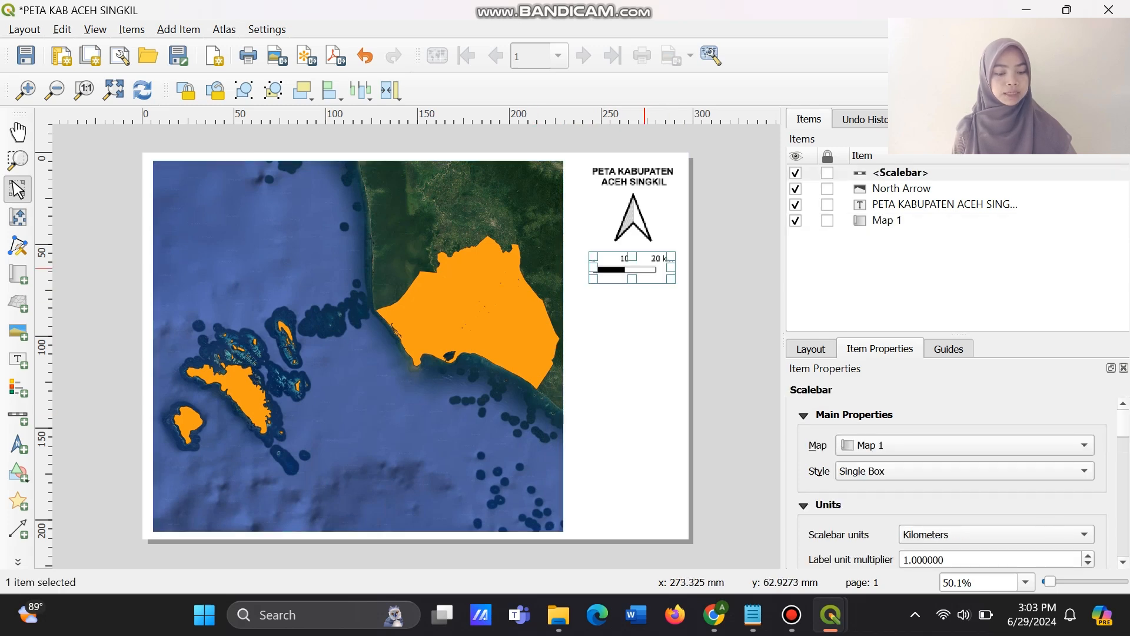
left_click_drag(592, 268, 581, 268)
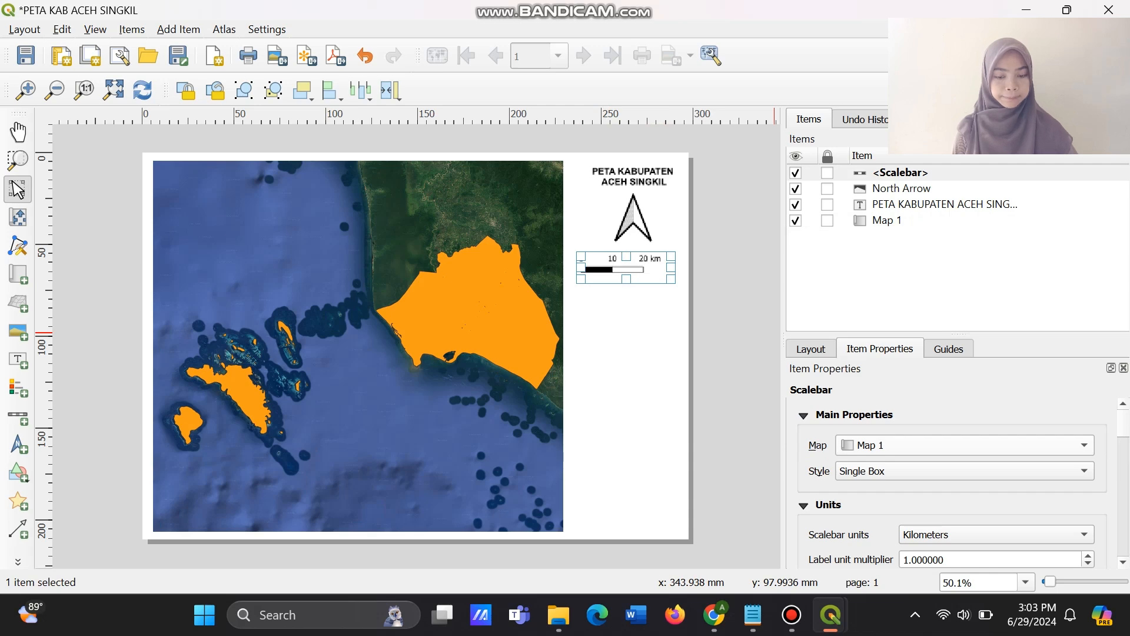
Set the scale bar's number of right segments to 3.
scroll(952, 482, "down", 3)
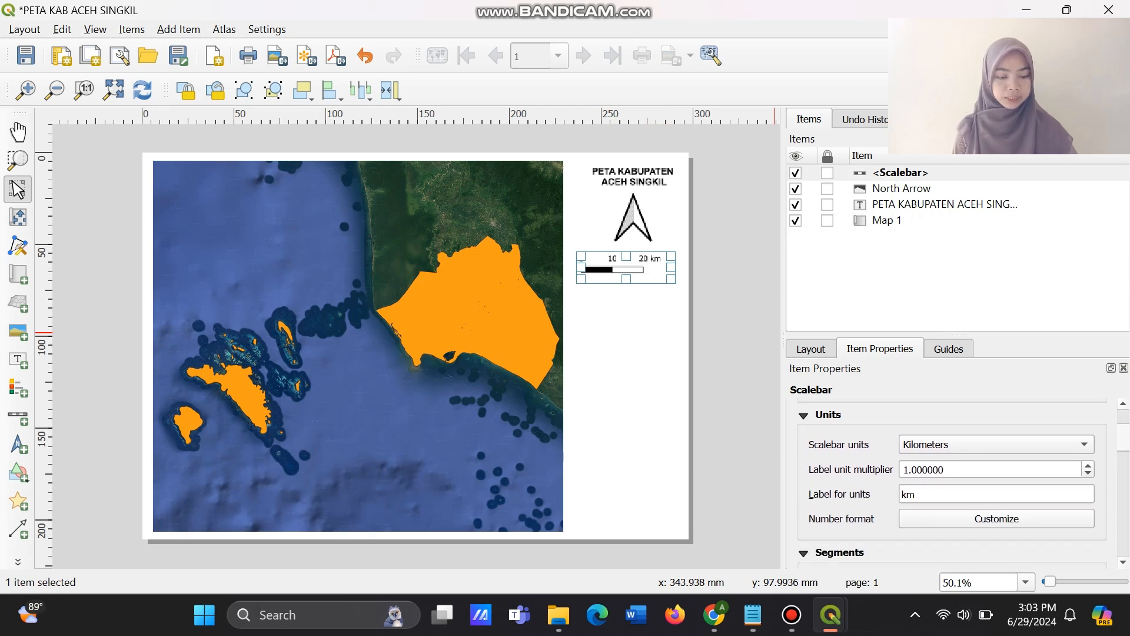
scroll(952, 483, "up", 3)
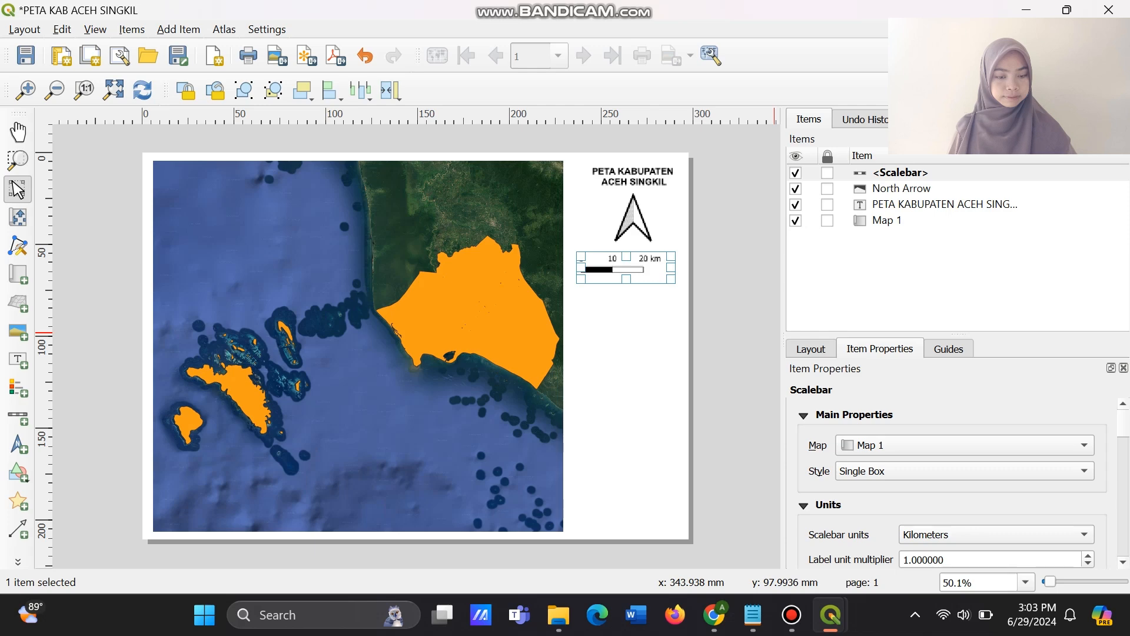
scroll(954, 483, "down", 3)
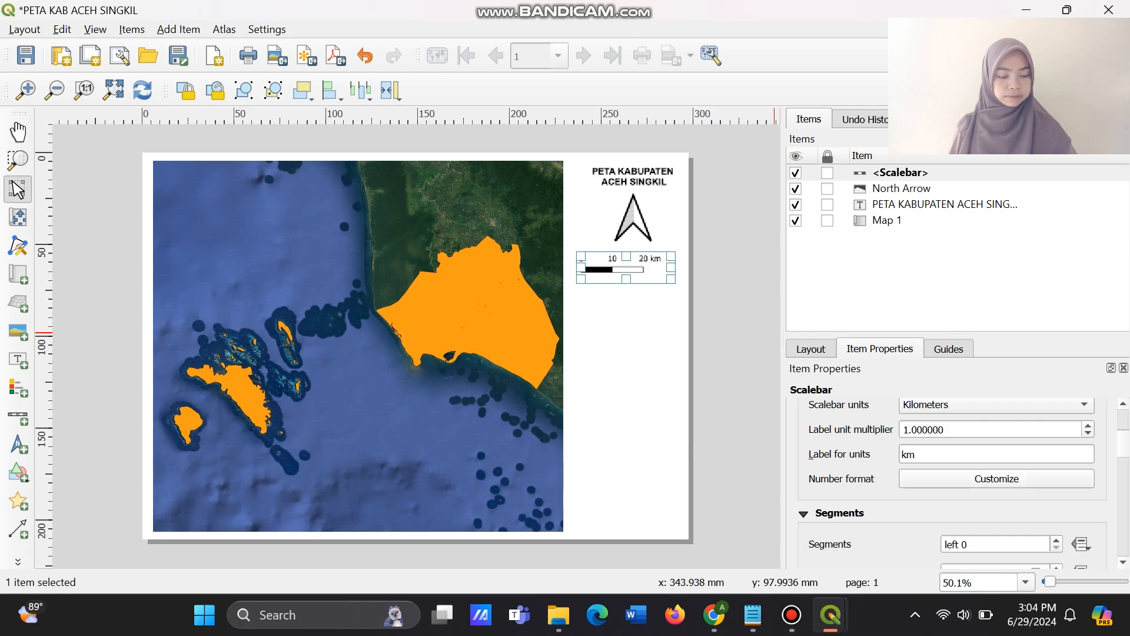
scroll(953, 483, "down", 3)
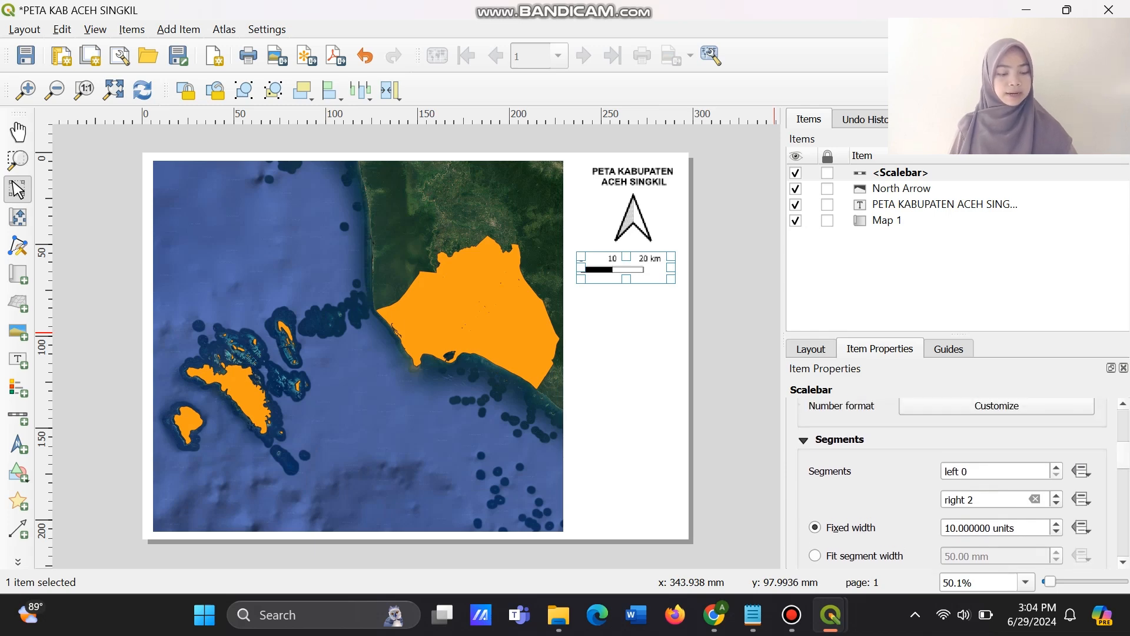
scroll(952, 482, "down", 5)
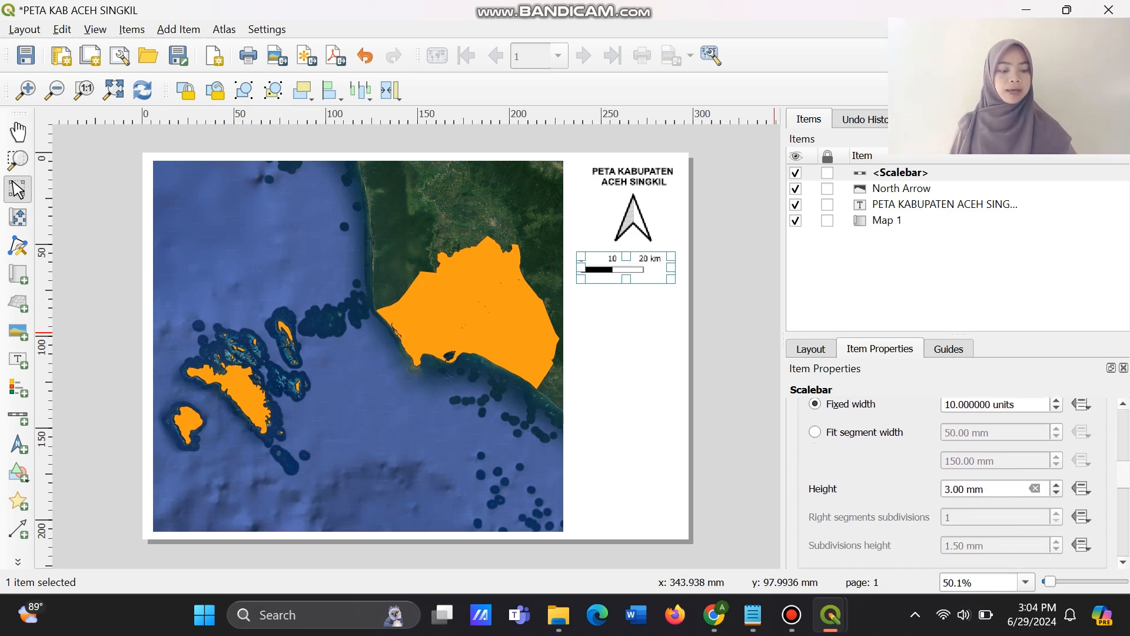
scroll(952, 483, "down", 2)
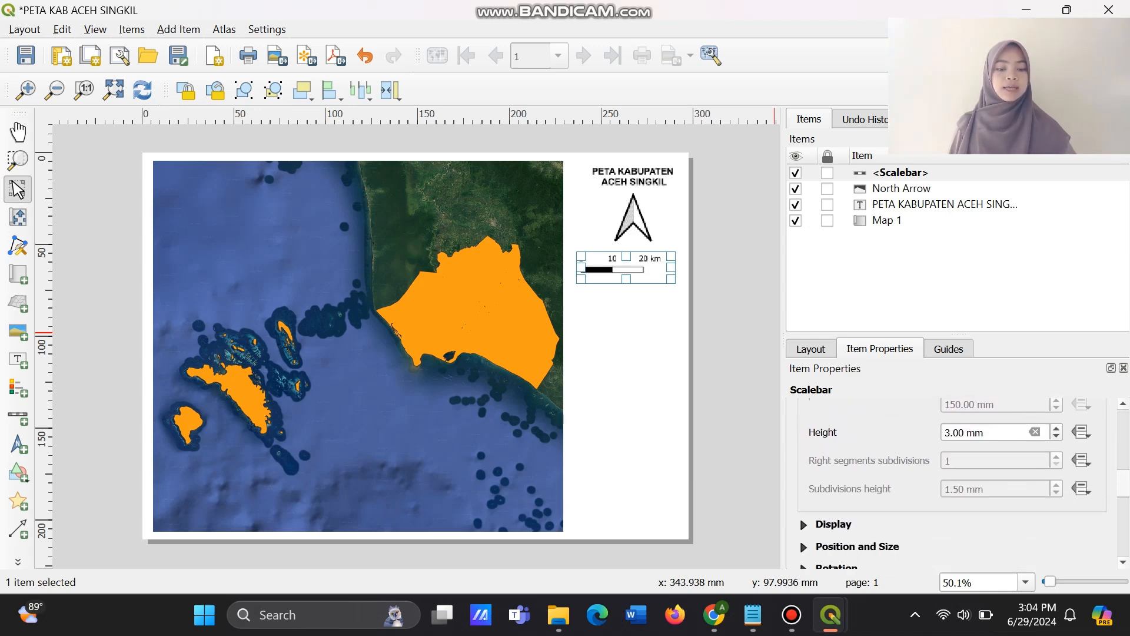
scroll(952, 483, "up", 5)
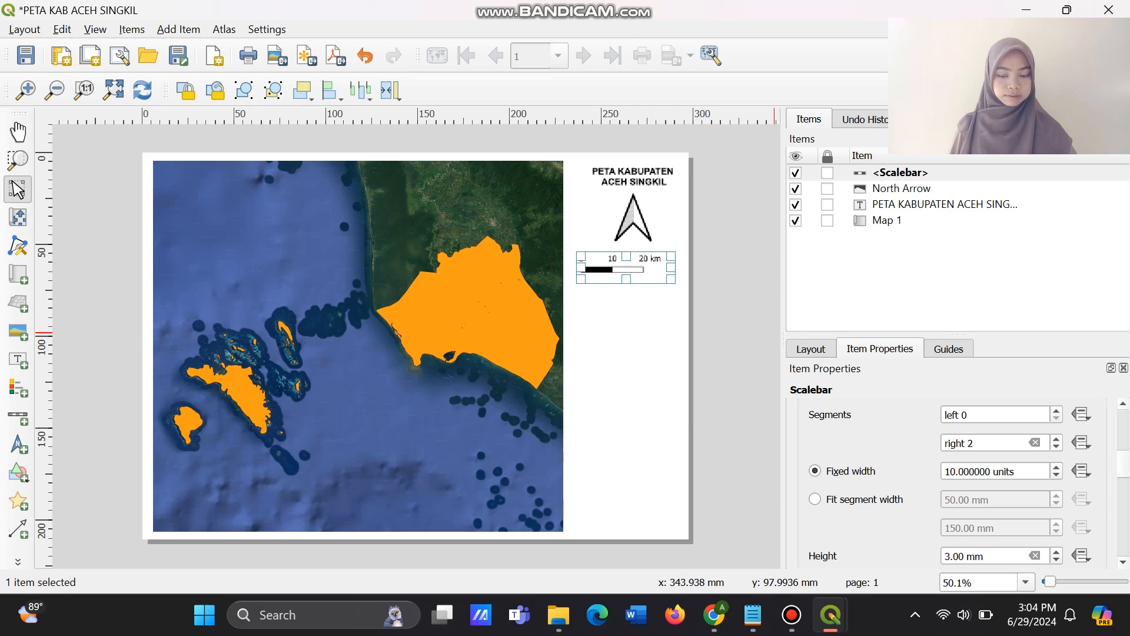
left_click(1057, 438)
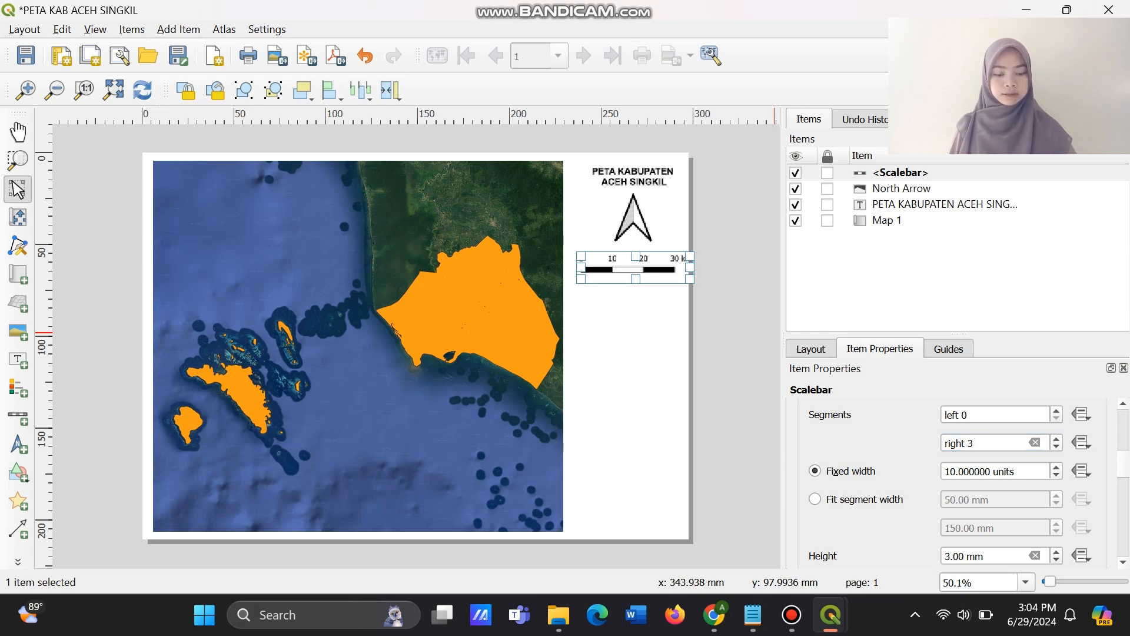
Return the scale bar to 3 right segments after trying 4, and reposition it slightly lower beneath the north arrow.
left_click(1056, 438)
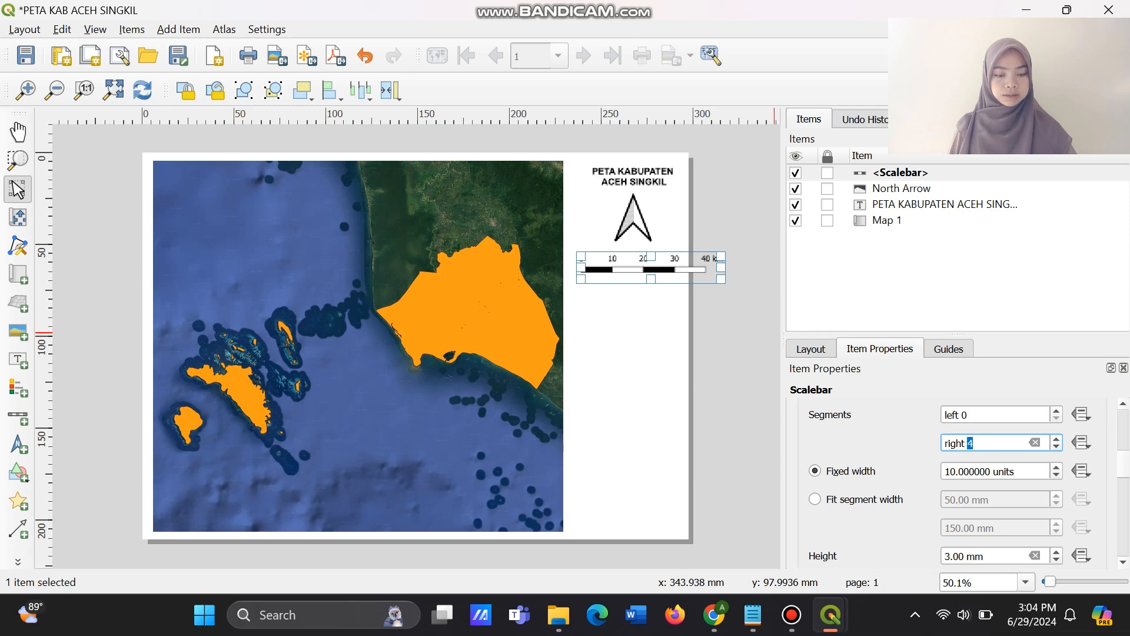
left_click(1057, 445)
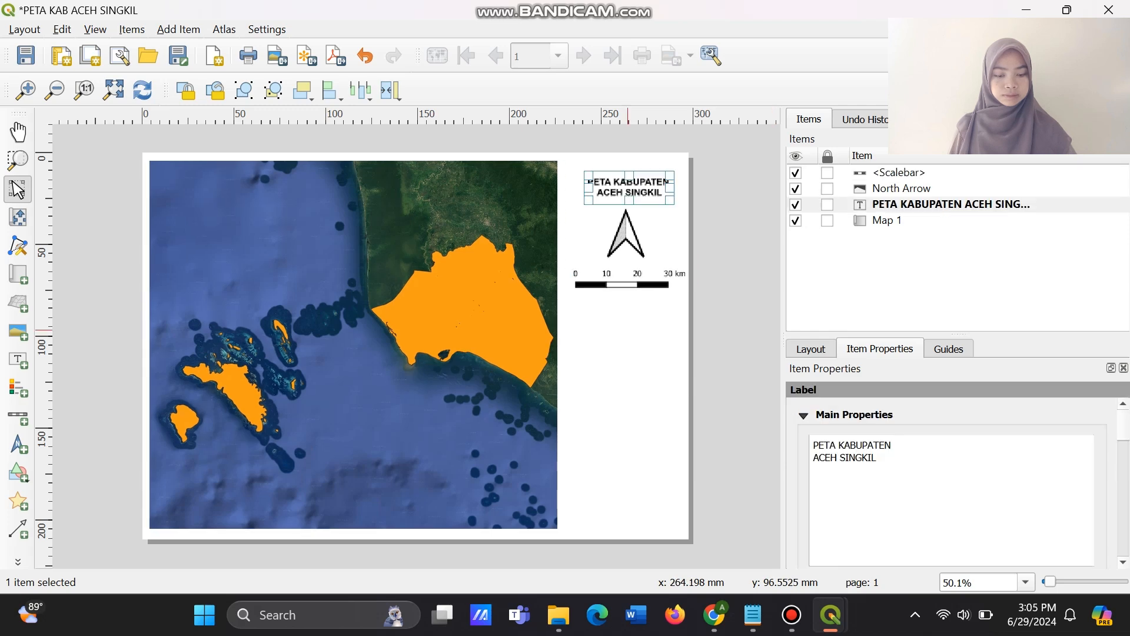
left_click(628, 259)
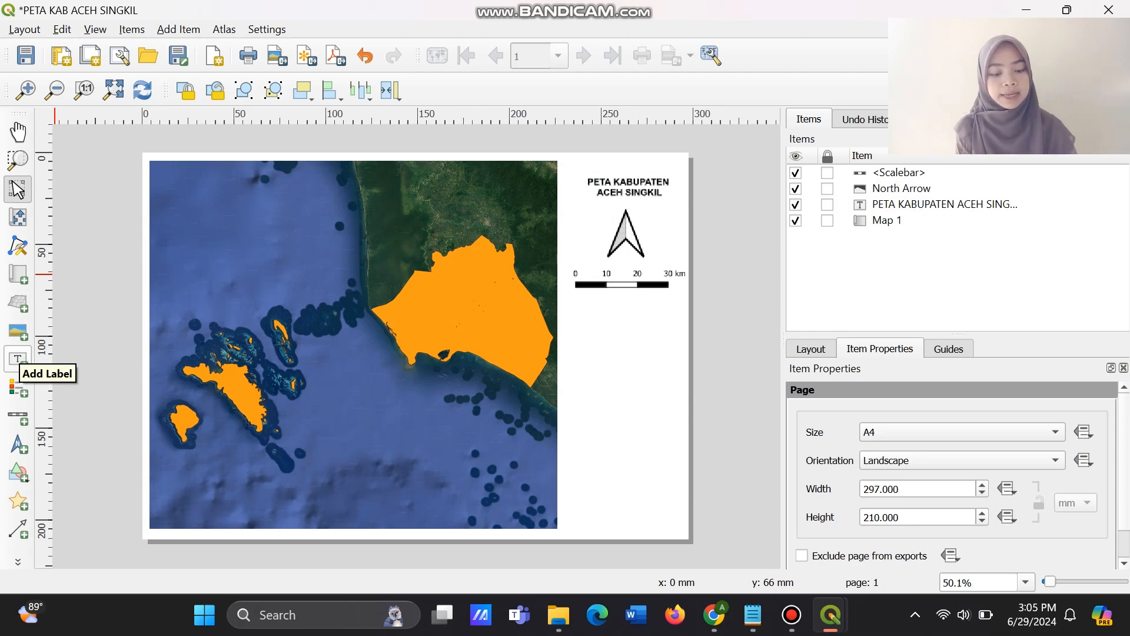
Add a text label below the scale bar and replace its placeholder text with "Legenda :".
left_click(18, 358)
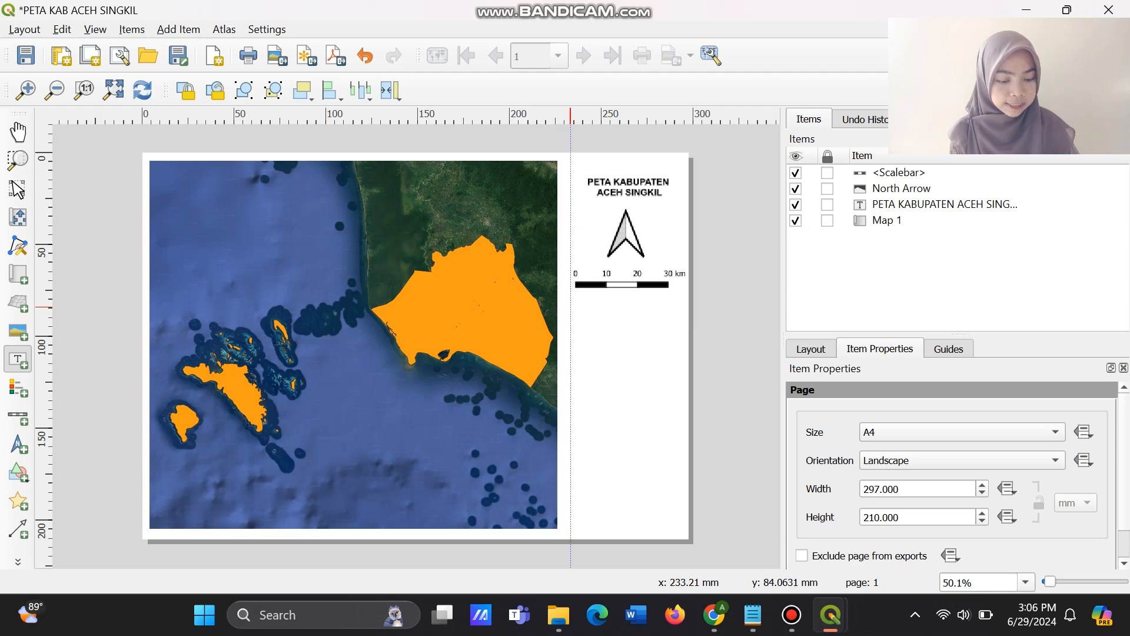
left_click_drag(570, 306, 675, 340)
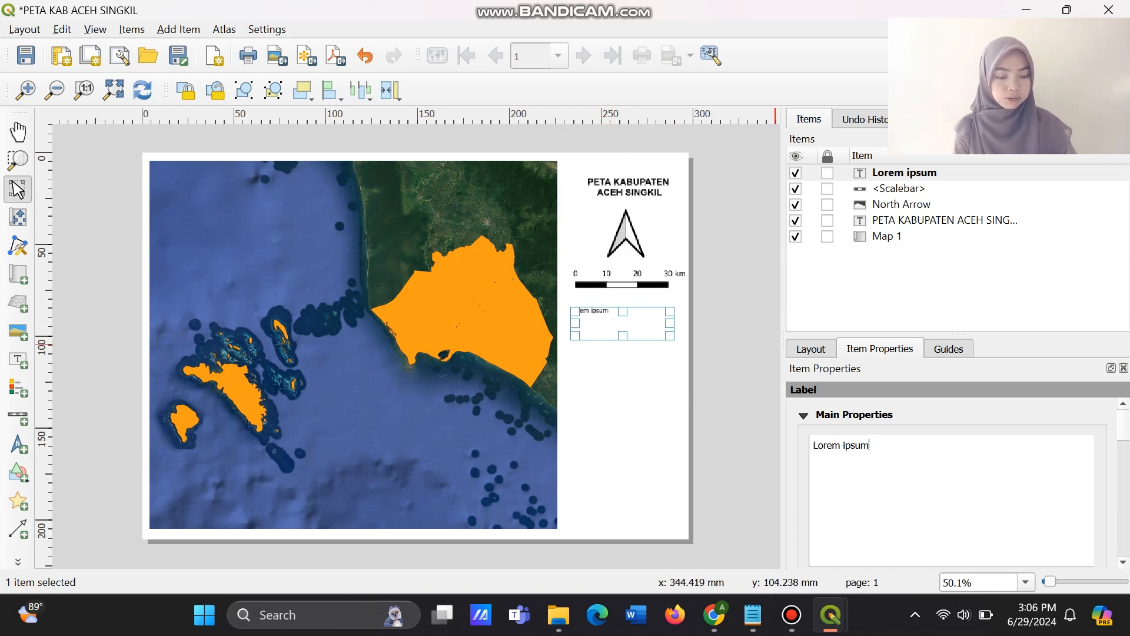
key("shift+Left")
key("shift+Left")
key("shift+Left")
key("shift+Left")
key("shift+Left")
key("shift+Left")
key("shift+Left")
key("shift+Left")
key("shift+Left")
key("shift+Left")
key("shift+Left")
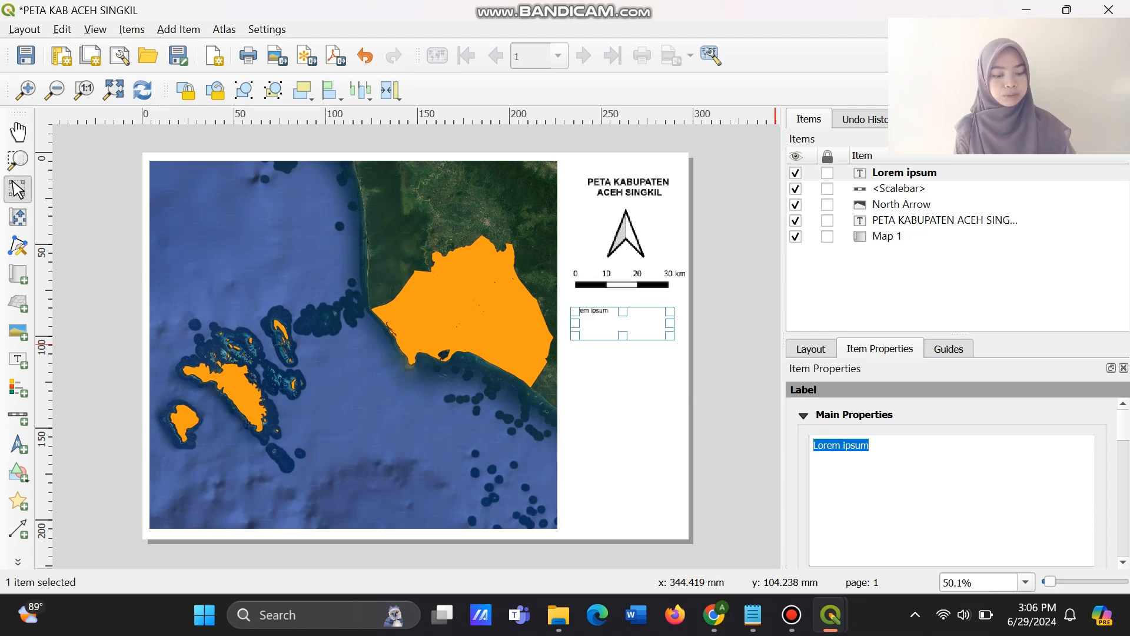
type("Legenda")
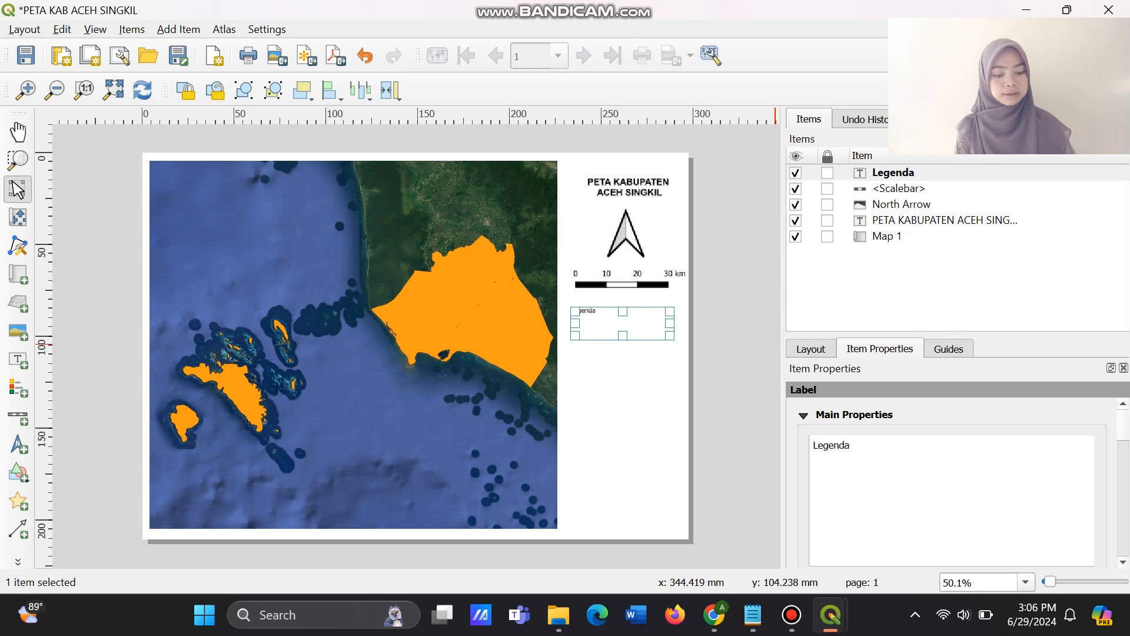
type(" :")
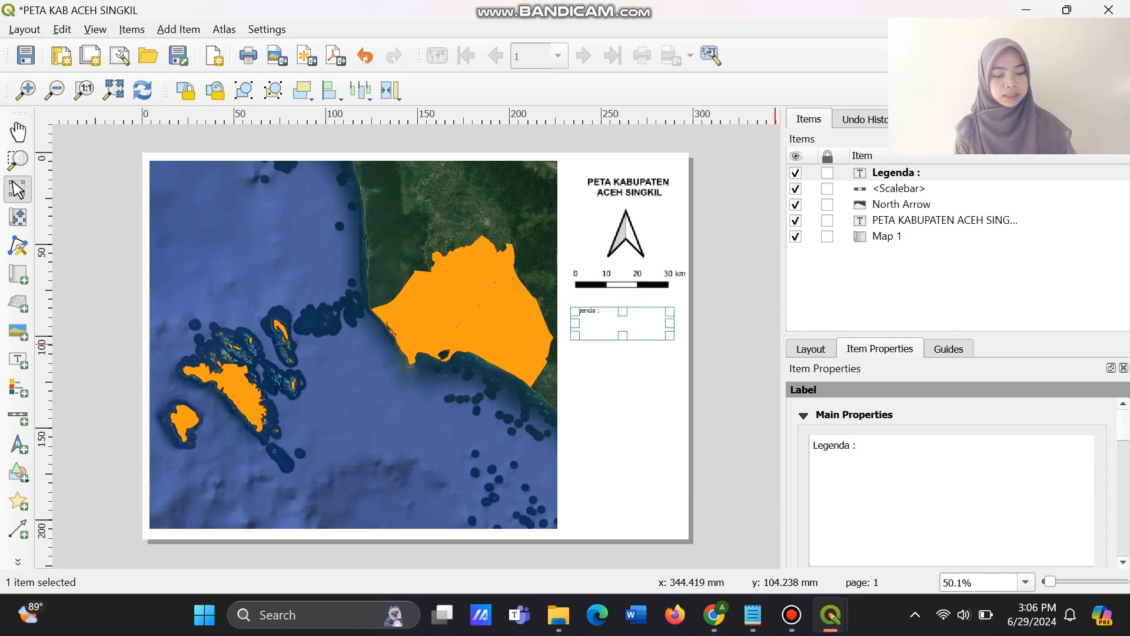
Change the "Legenda :" label's font to Arial with the Bold style.
scroll(951, 482, "down", 5)
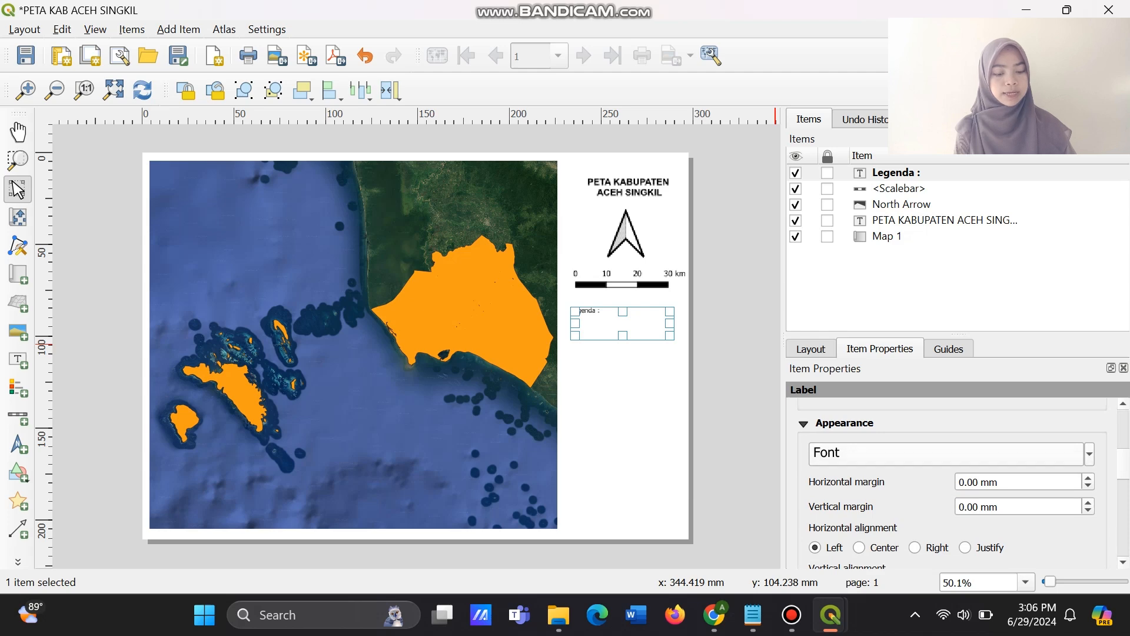
left_click(947, 452)
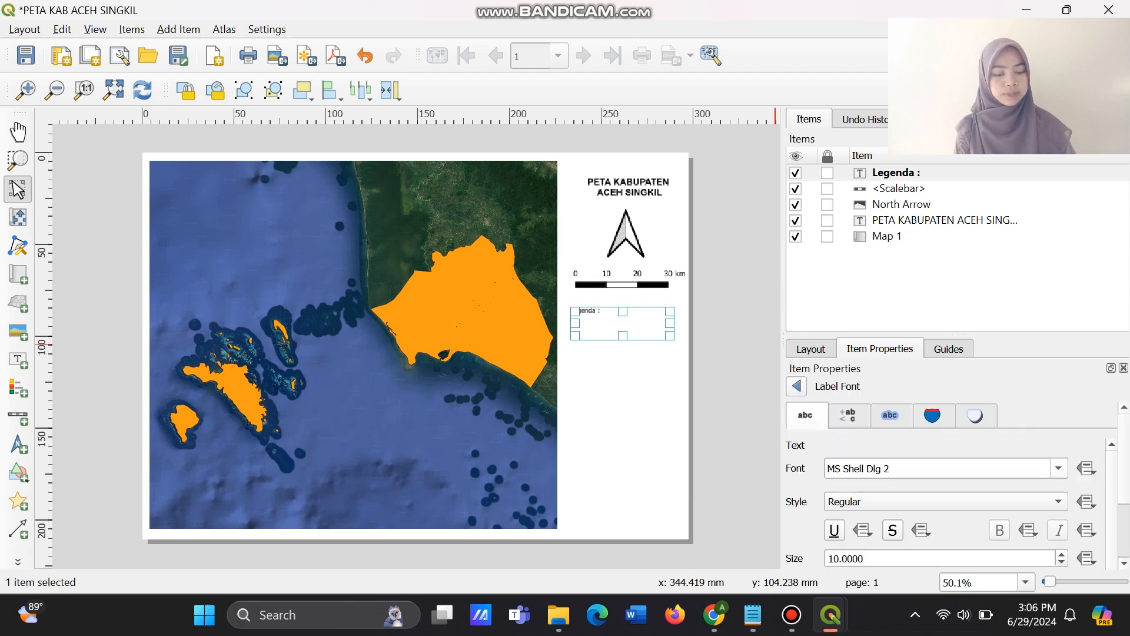
left_click(942, 469)
left_click_drag(893, 469, 827, 468)
key("BackSpace")
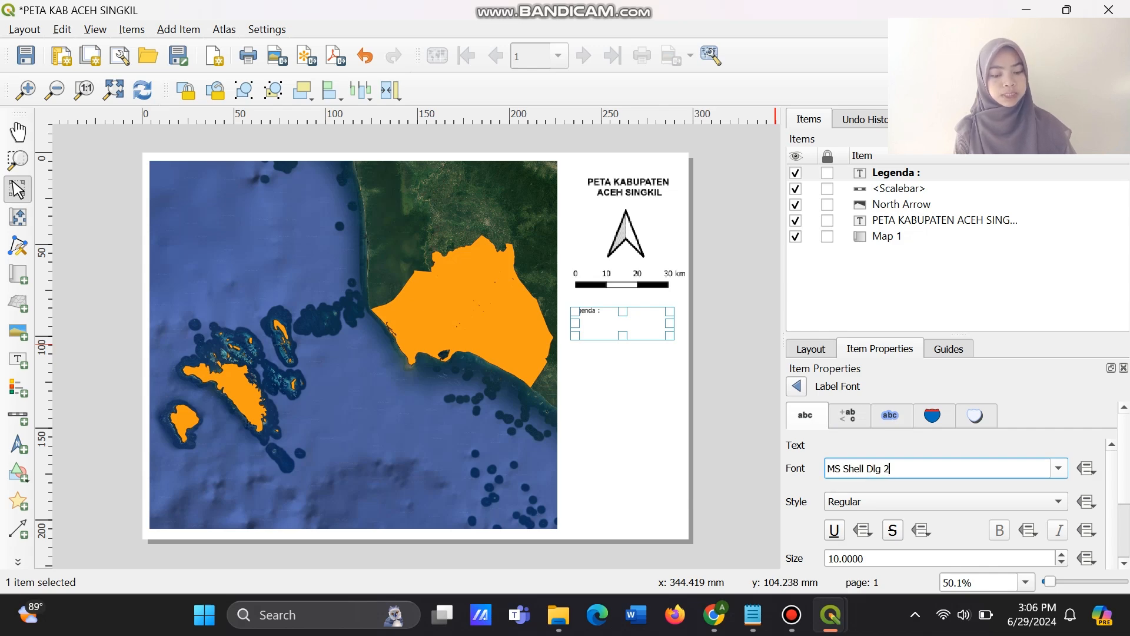
left_click(1058, 468)
scroll(921, 377, "up", 5)
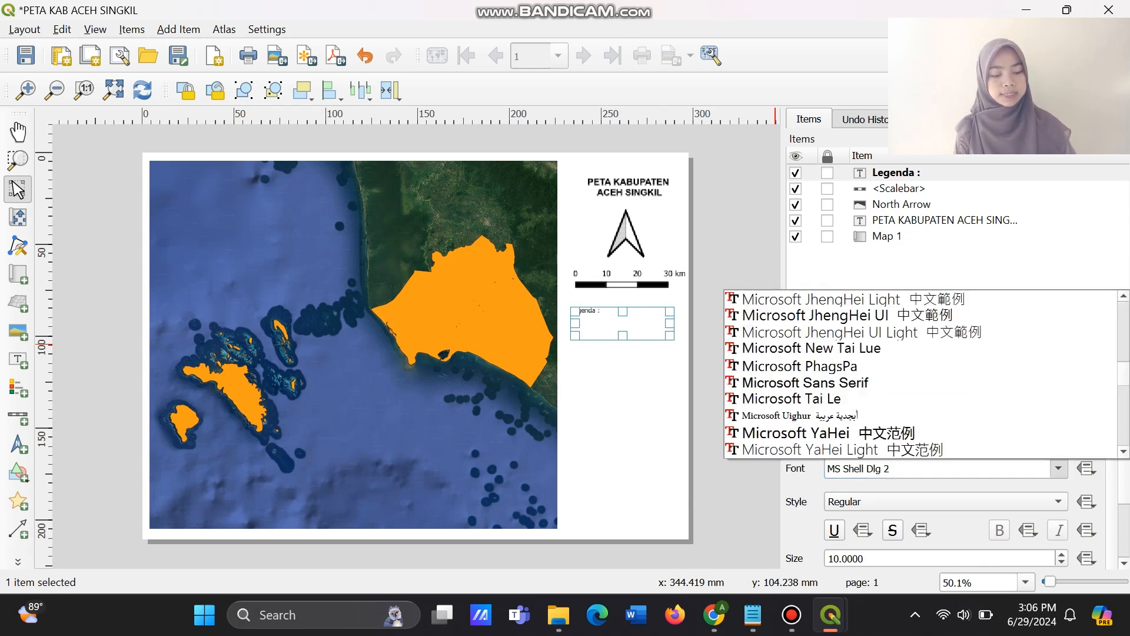
scroll(921, 374, "up", 20)
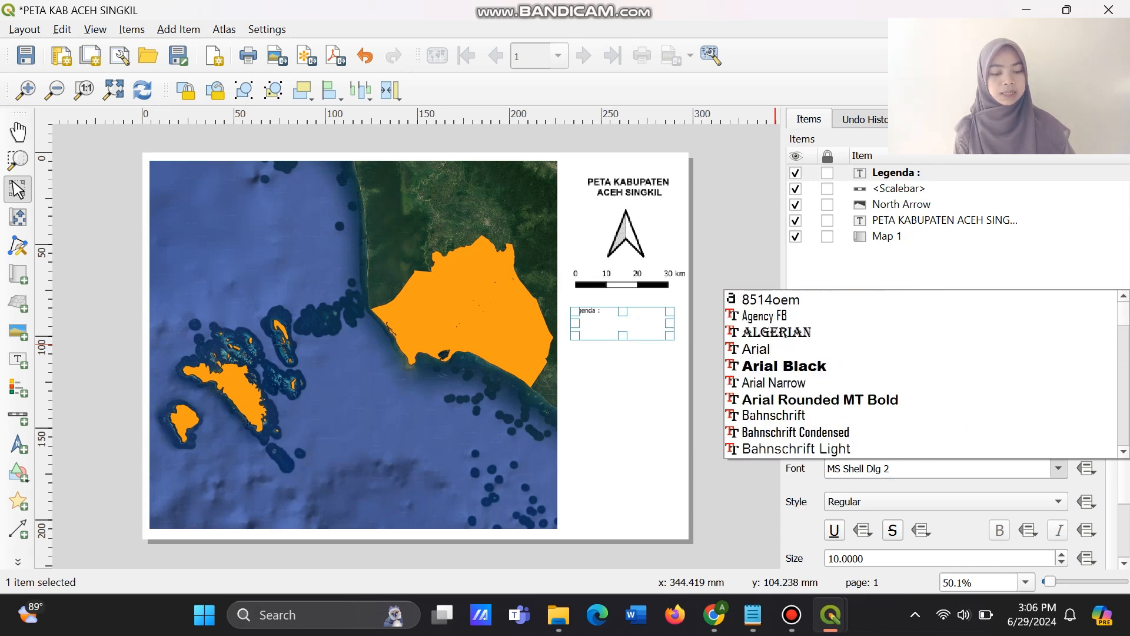
left_click(765, 349)
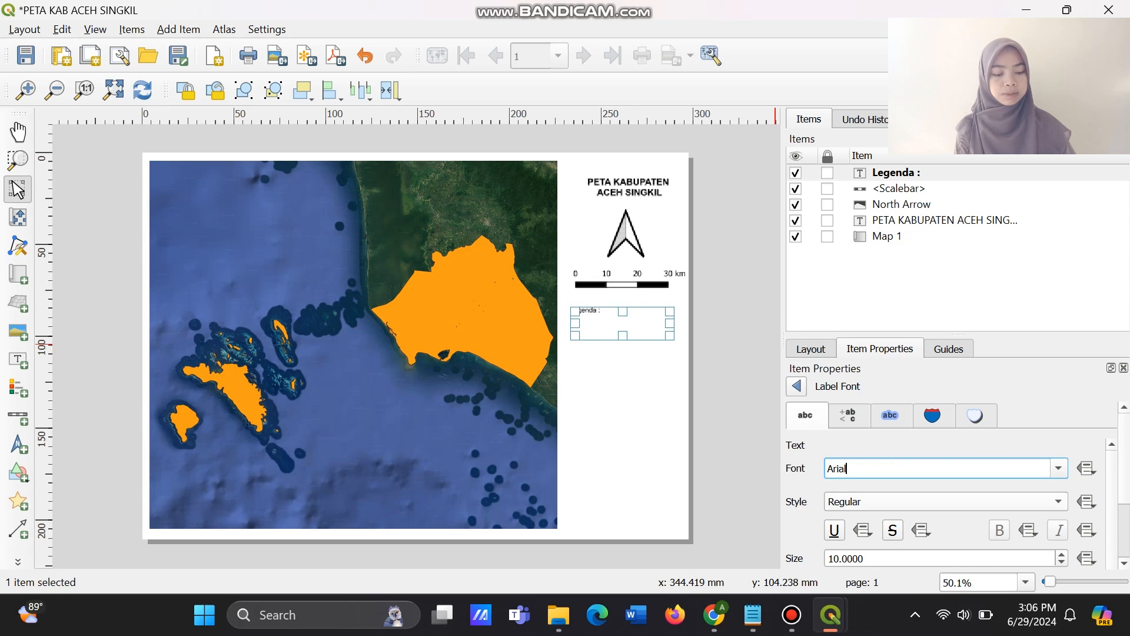
left_click(946, 502)
left_click(945, 497)
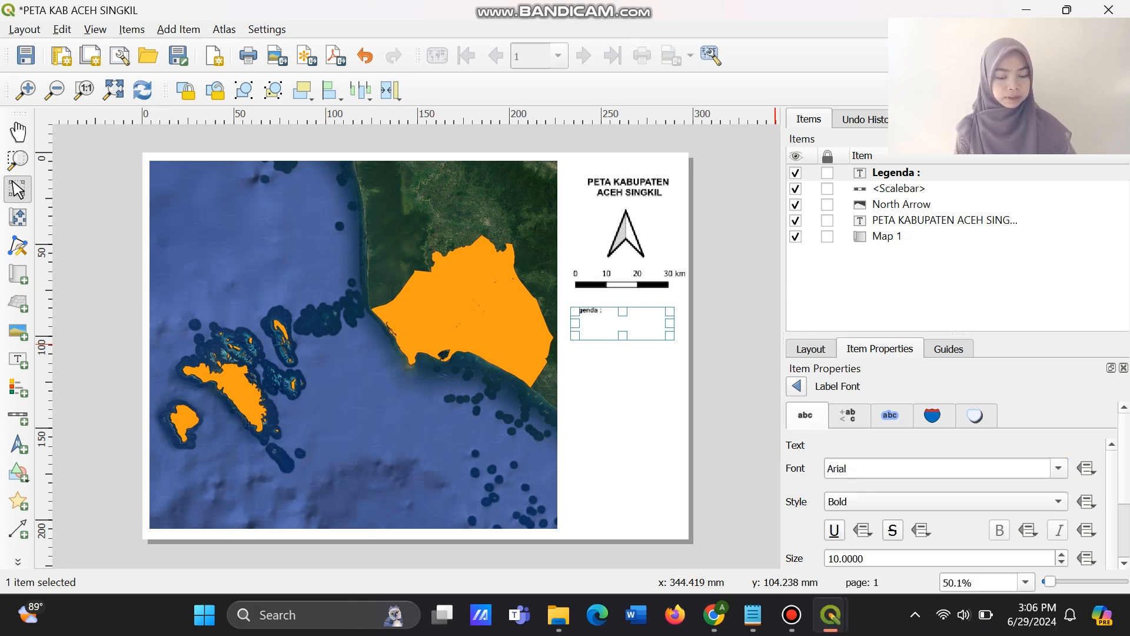
Set the "Legenda :" label's font size to 16 and return to the label's main properties.
left_click(841, 559)
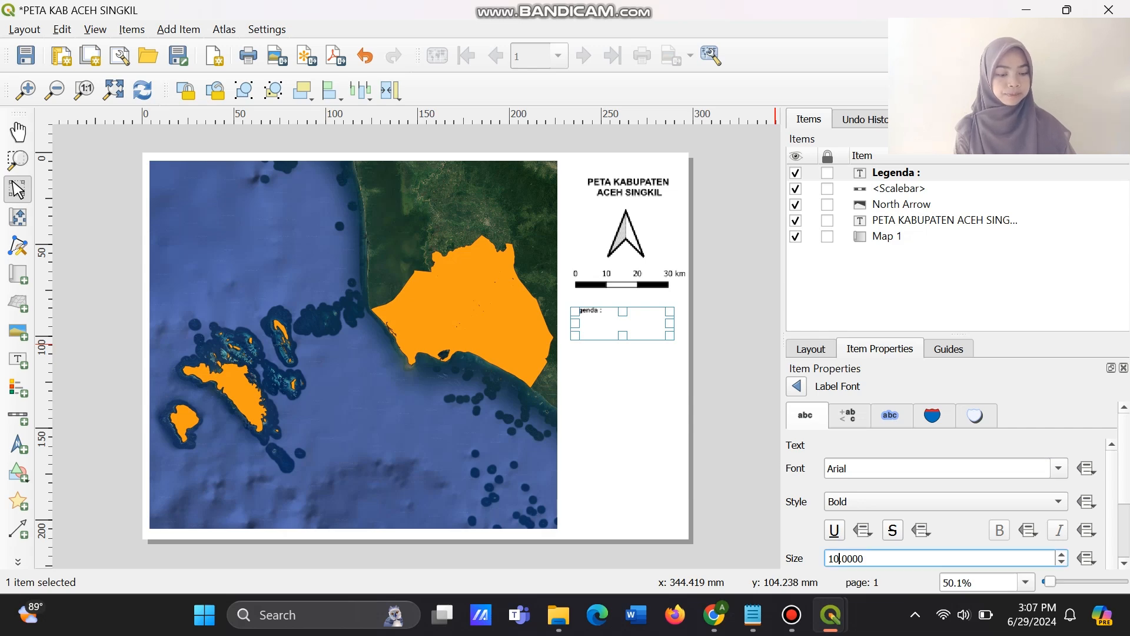
key("BackSpace")
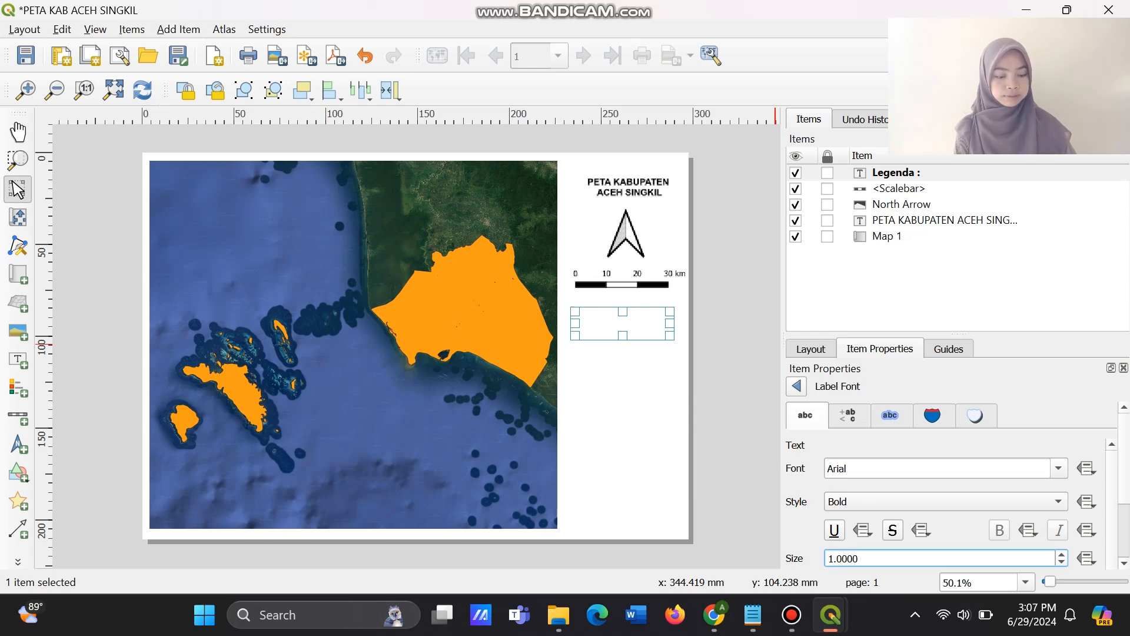
type("4")
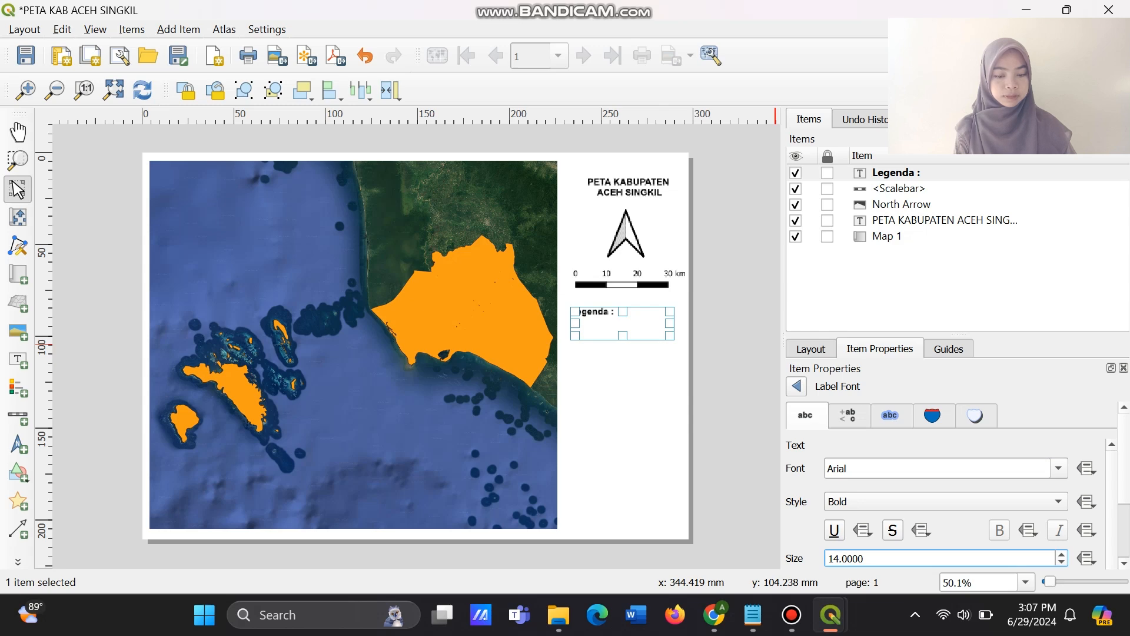
key("BackSpace")
type("6")
left_click(796, 386)
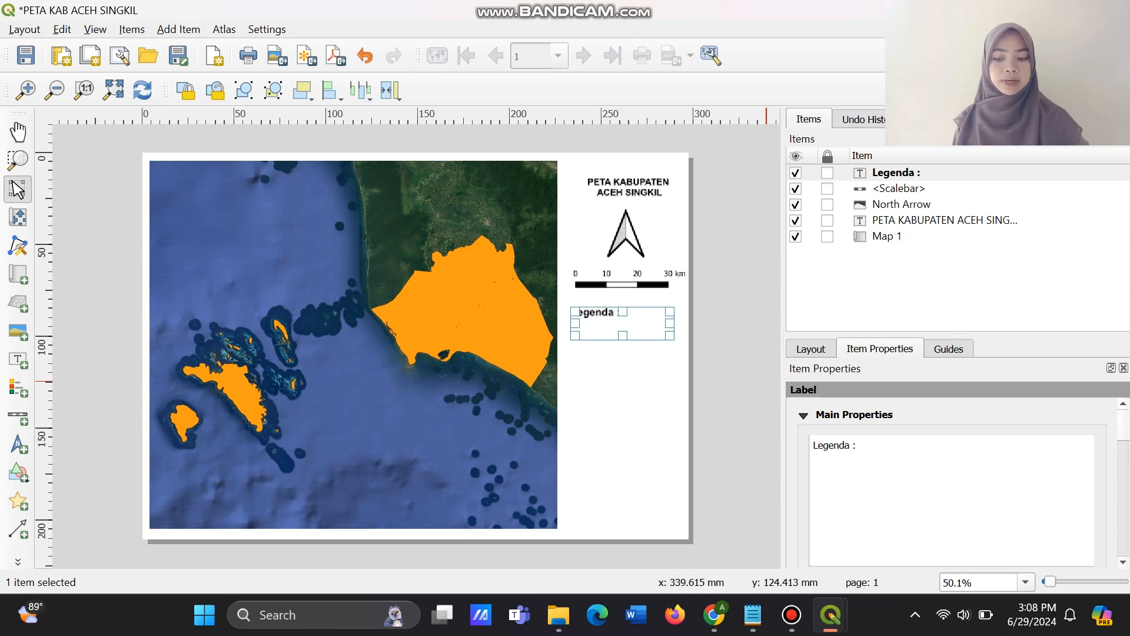
Add a legend below the "Legenda :" label and, with auto update disabled, remove its Google Satellite entry.
left_click(18, 388)
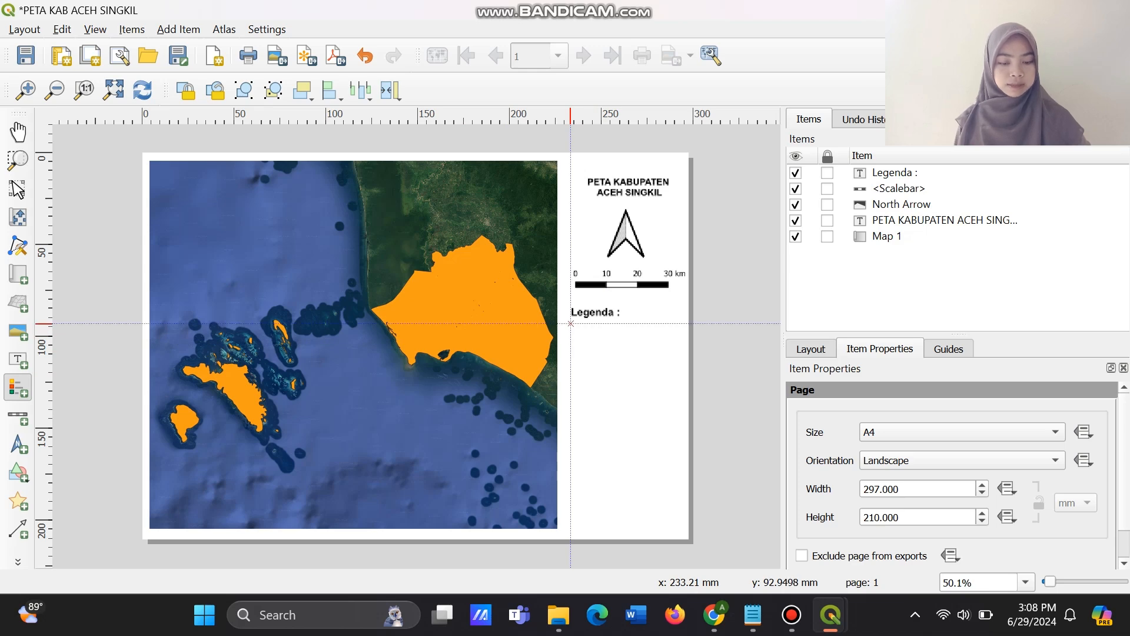
left_click_drag(571, 323, 675, 344)
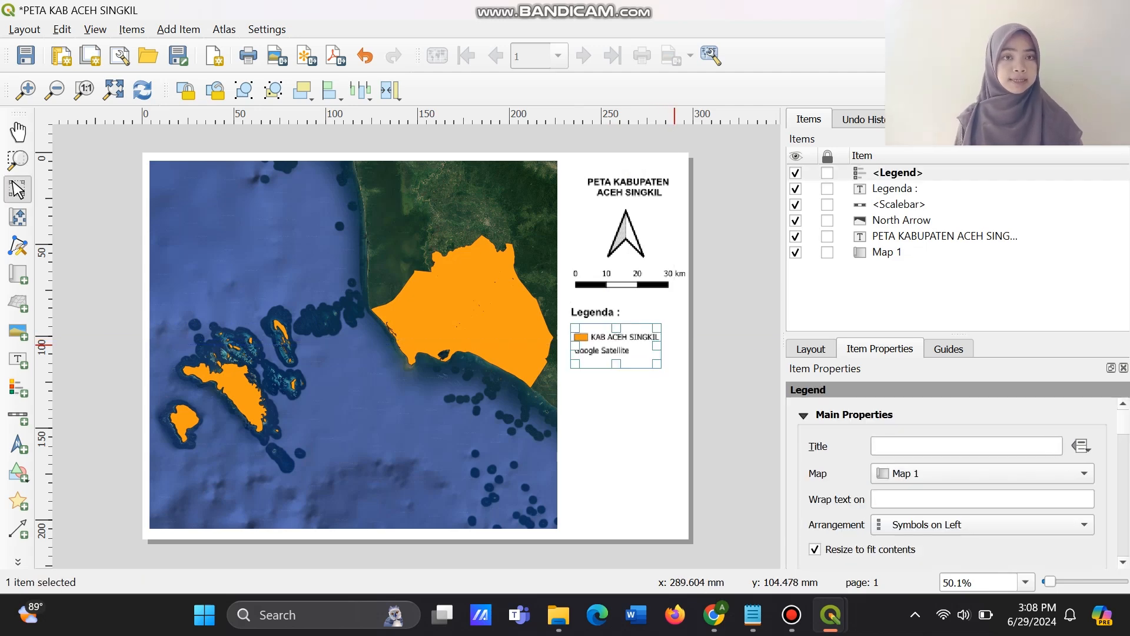
scroll(952, 483, "down", 5)
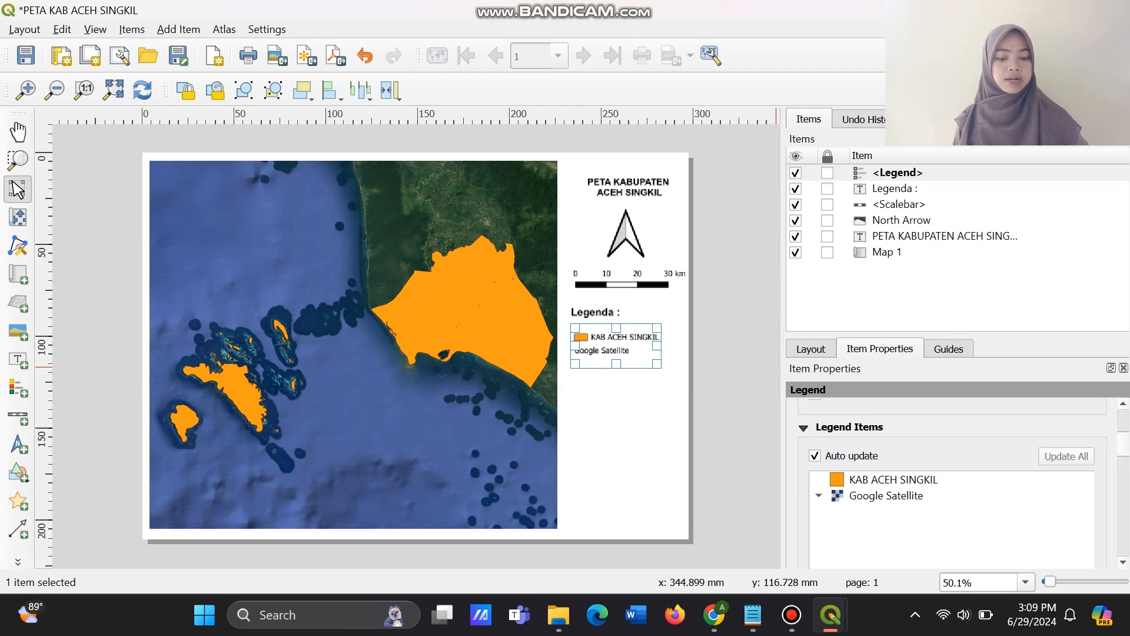
left_click(815, 456)
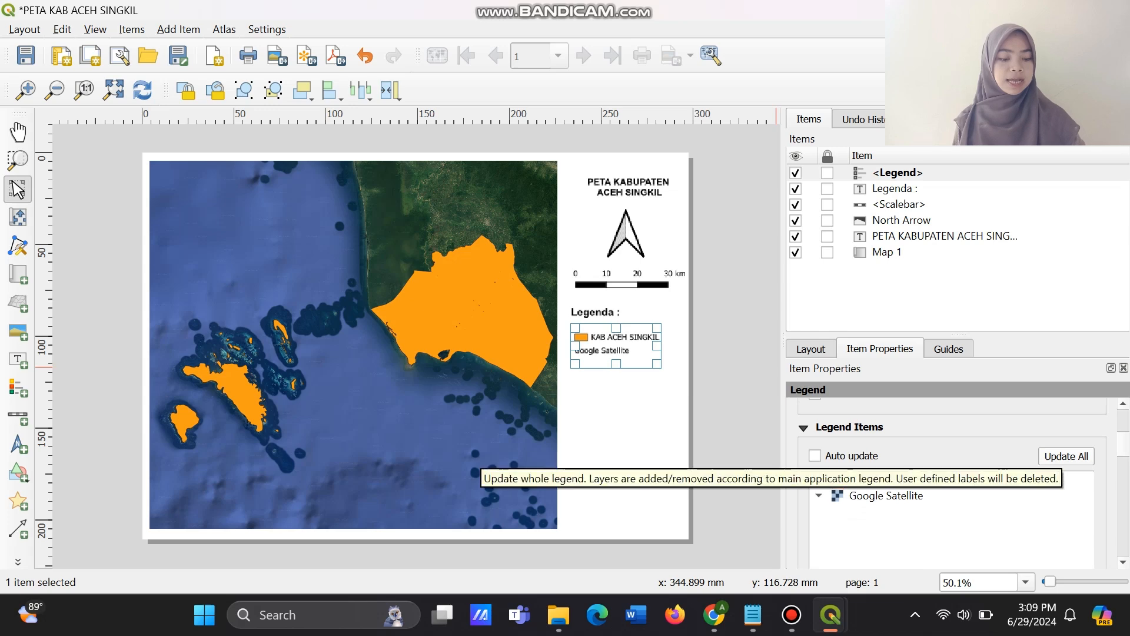
left_click(886, 496)
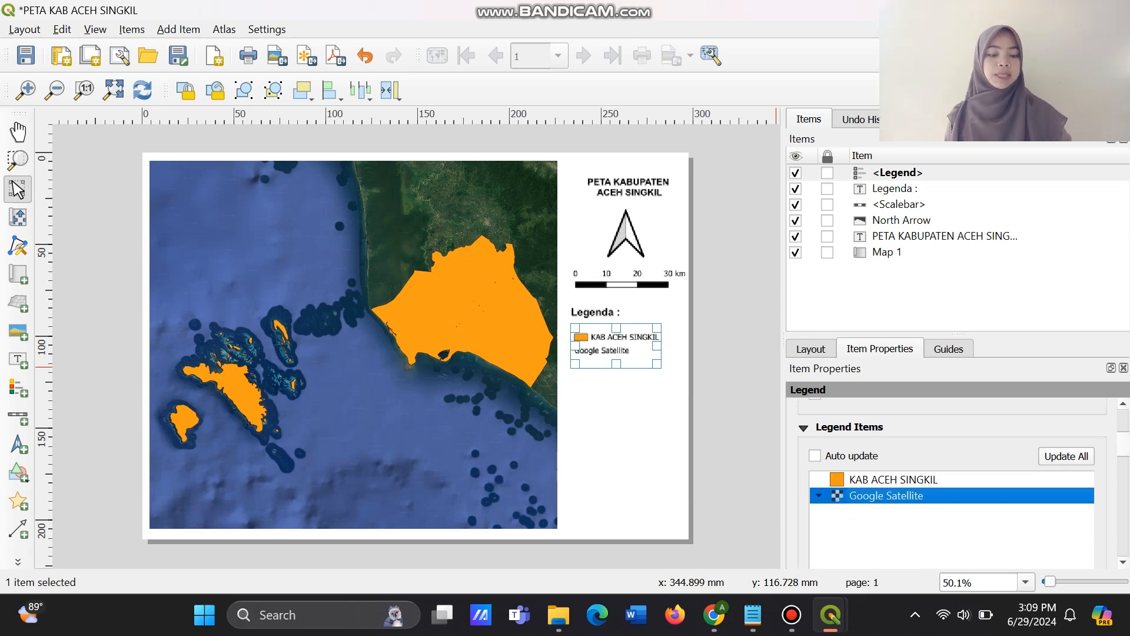
left_click_drag(1123, 444, 1123, 456)
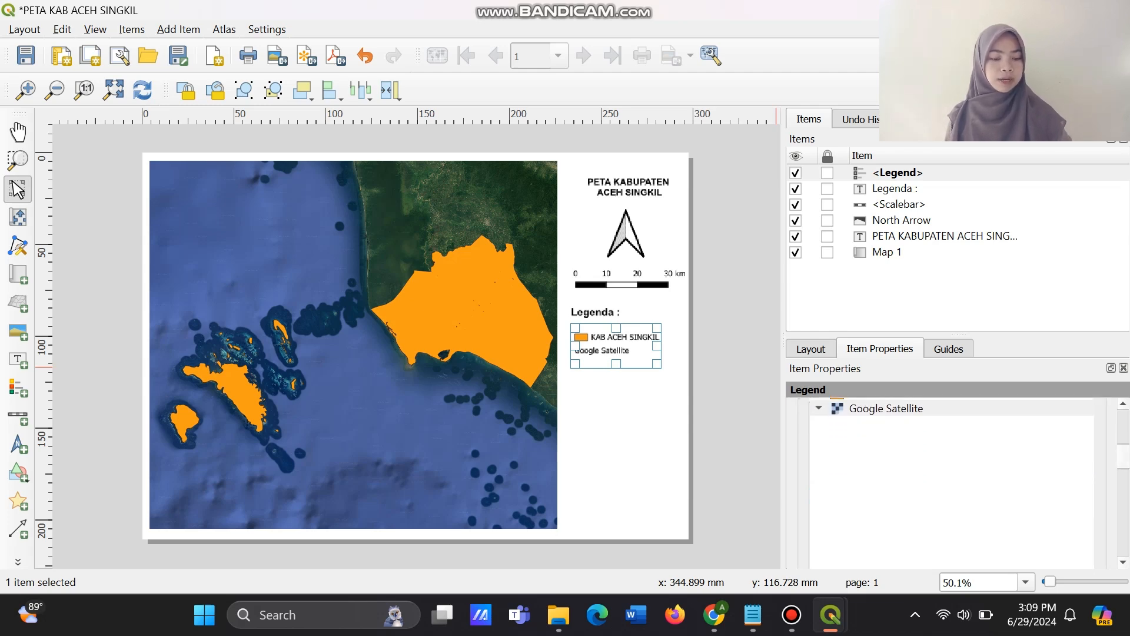
left_click_drag(1123, 456, 1123, 478)
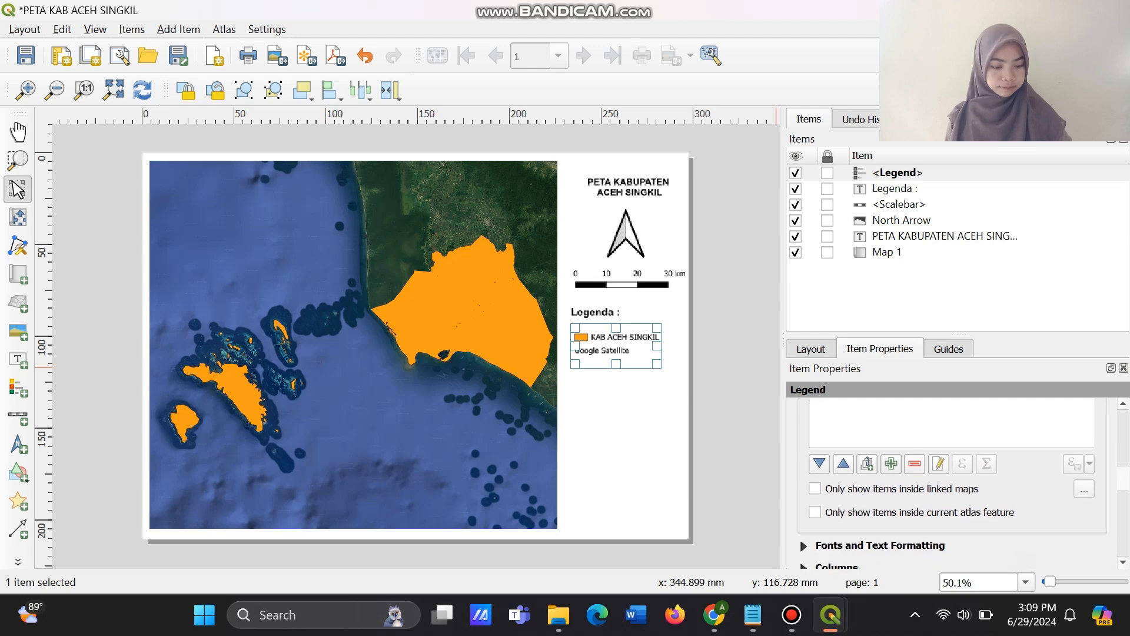
left_click(914, 464)
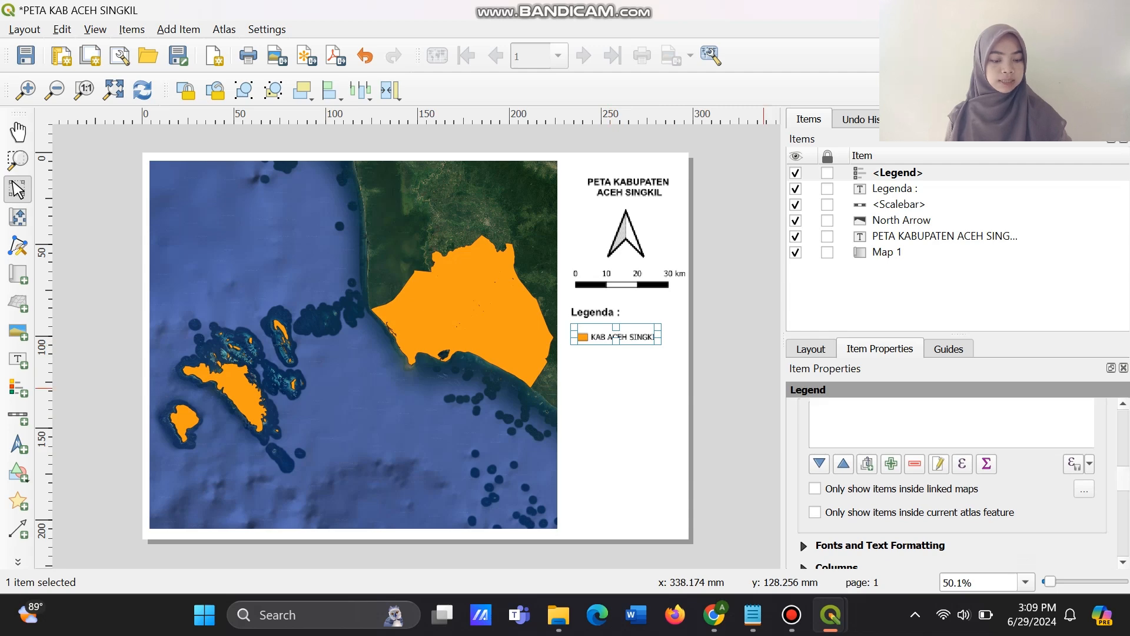
scroll(951, 483, "up", 7)
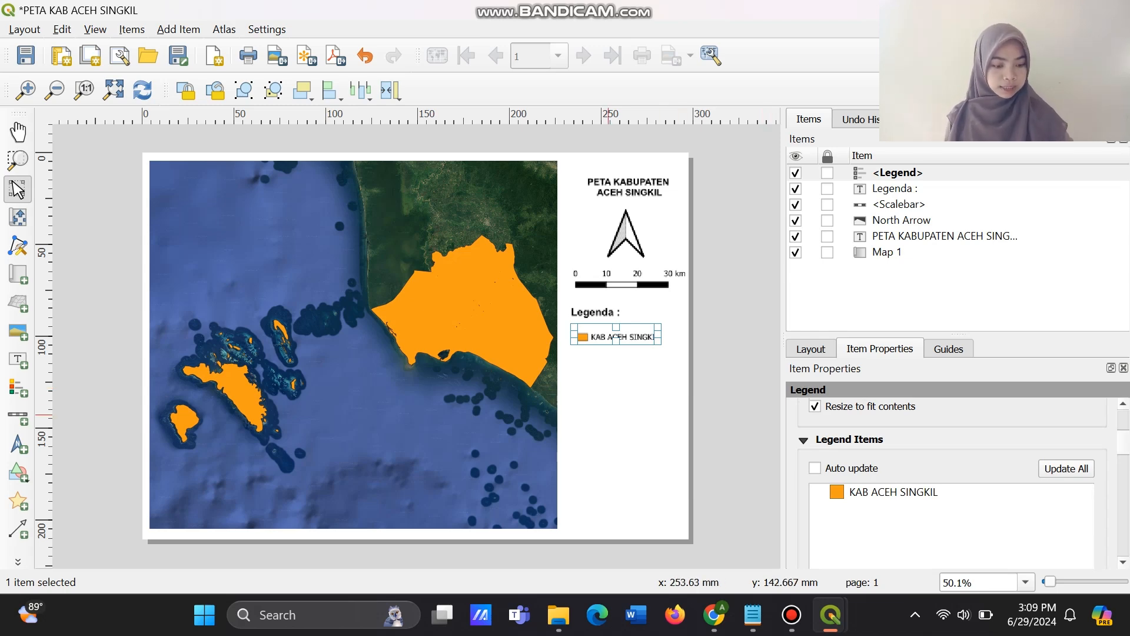
Add a grid to Map 1 and open the grid's properties for modification.
left_click(411, 325)
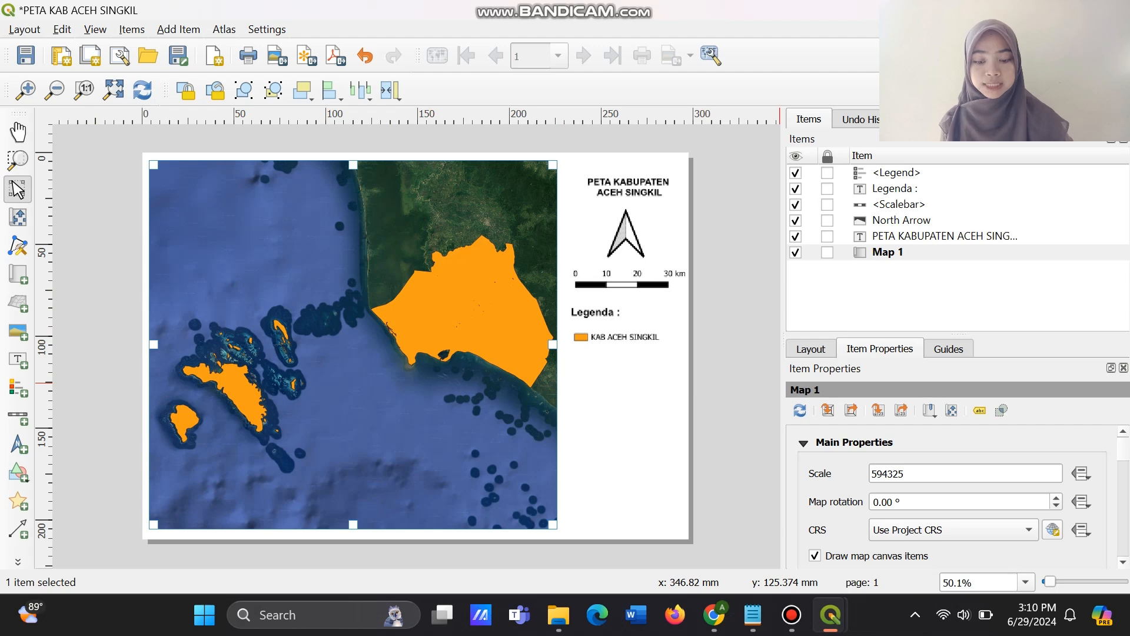
scroll(954, 498, "down", 4)
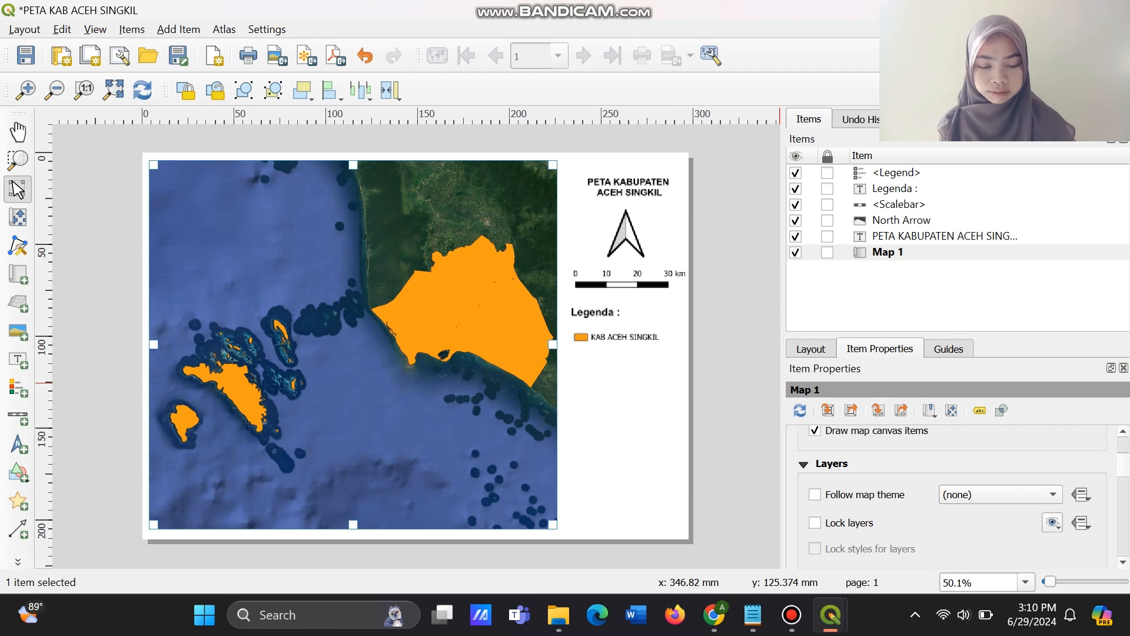
scroll(954, 495, "down", 6)
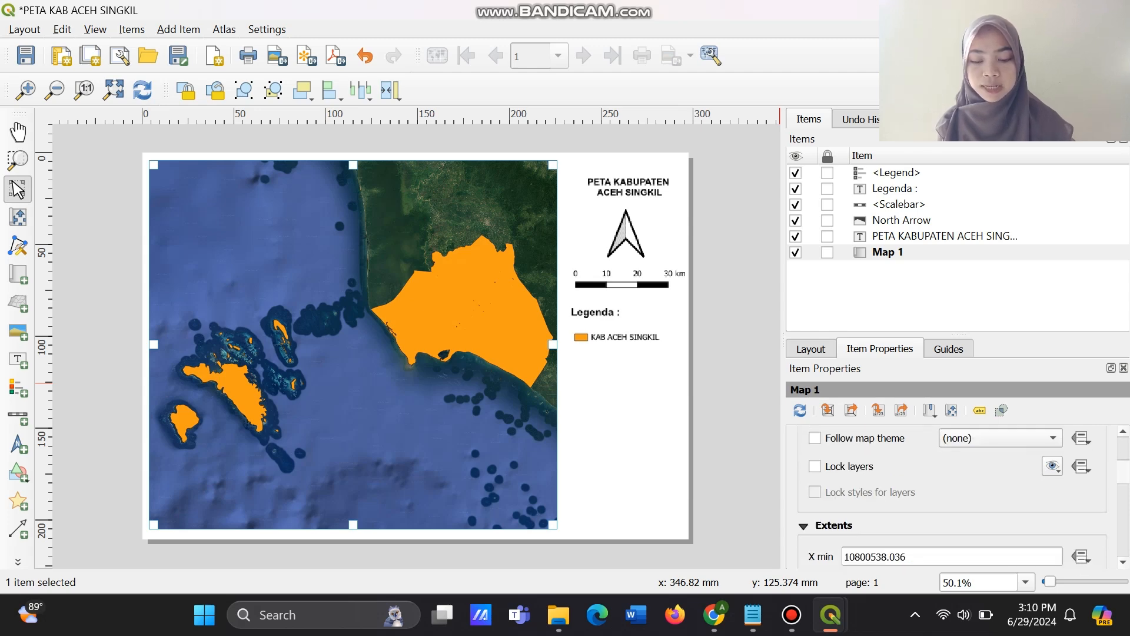
scroll(954, 495, "down", 1)
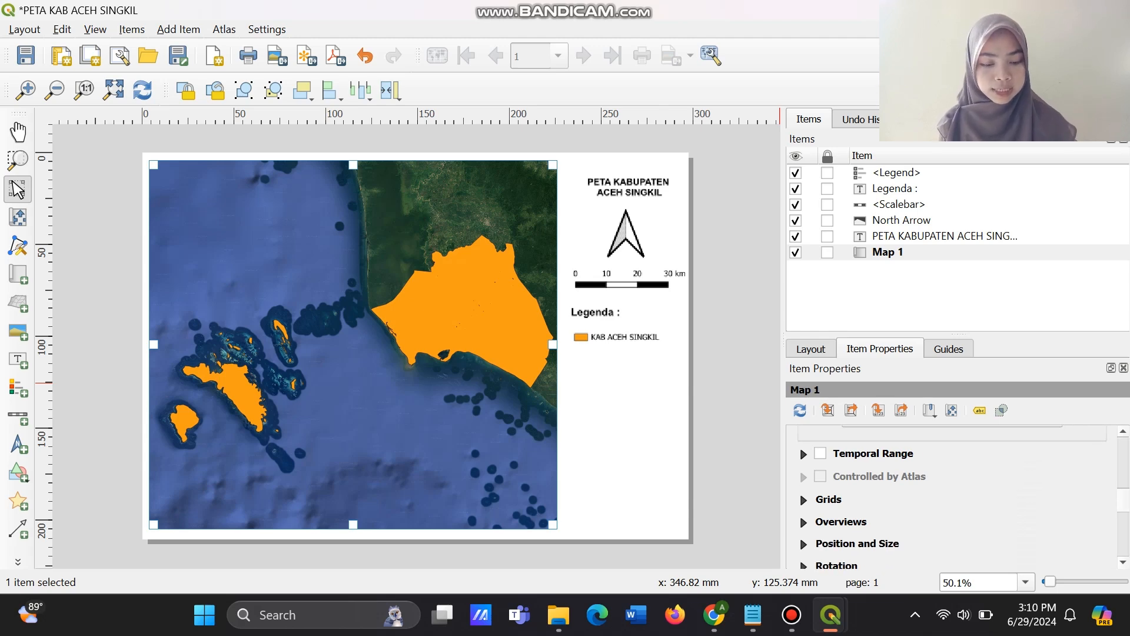
left_click(804, 500)
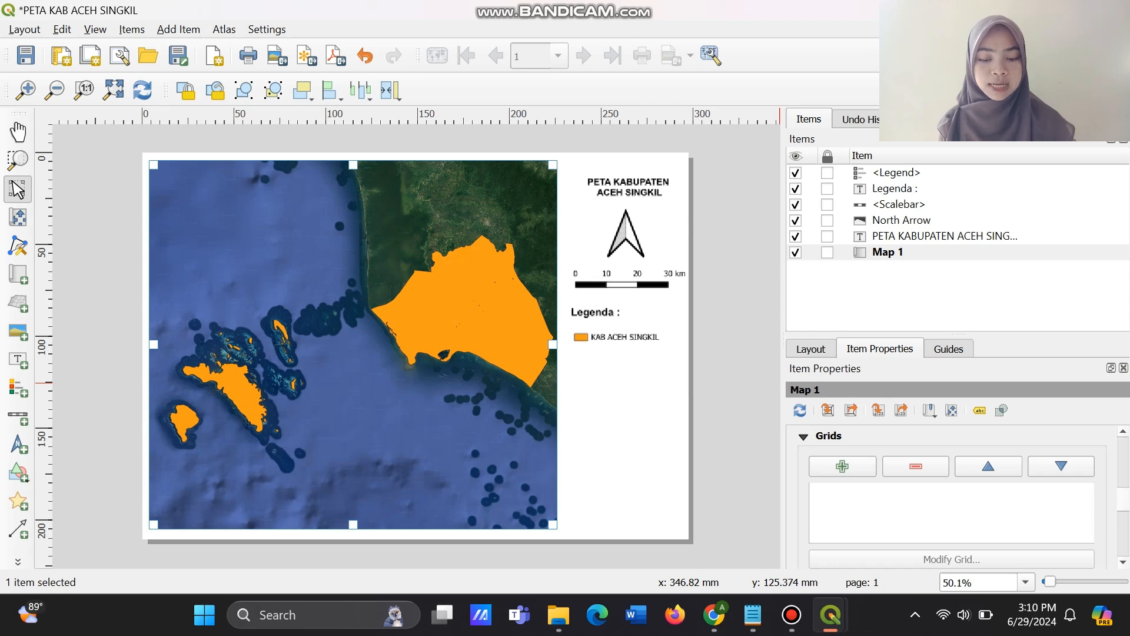
scroll(965, 497, "down", 1)
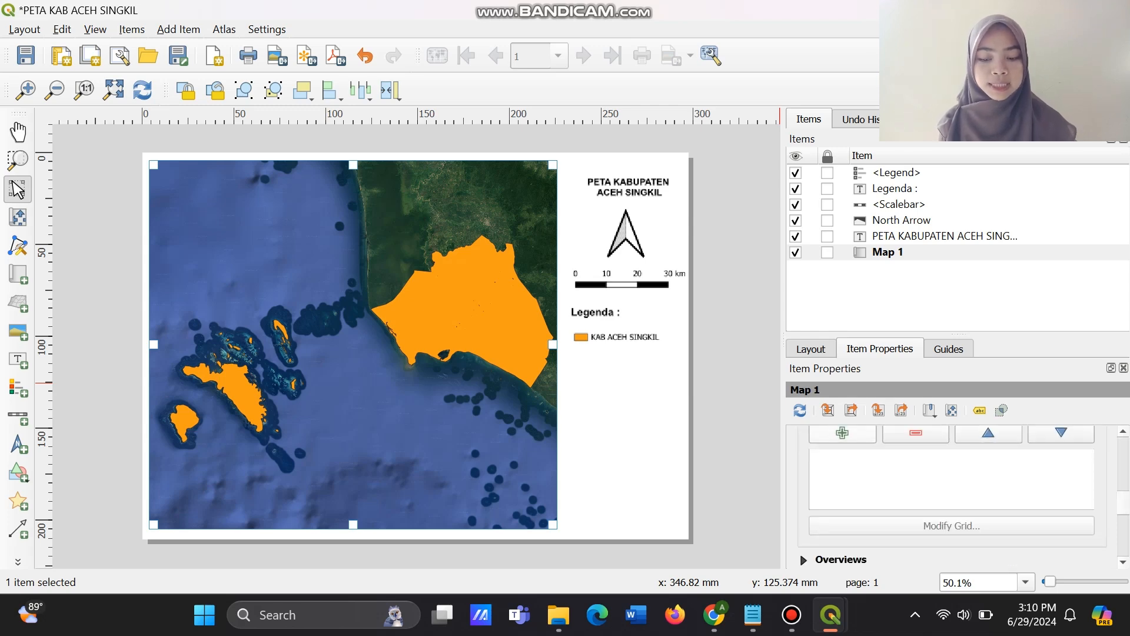
left_click(842, 434)
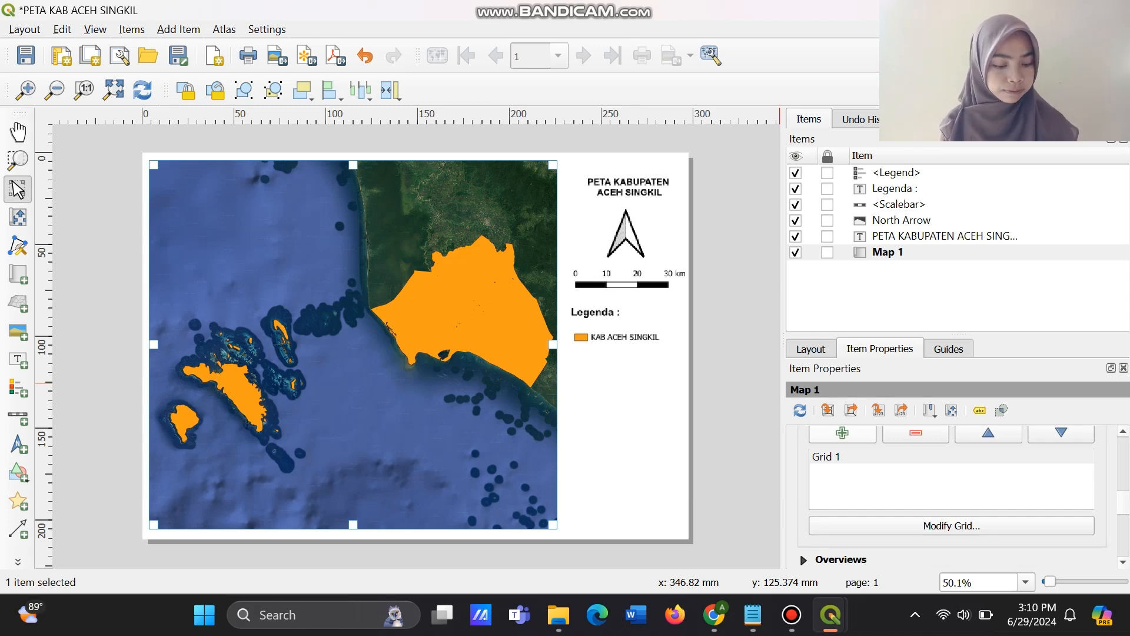
left_click(951, 525)
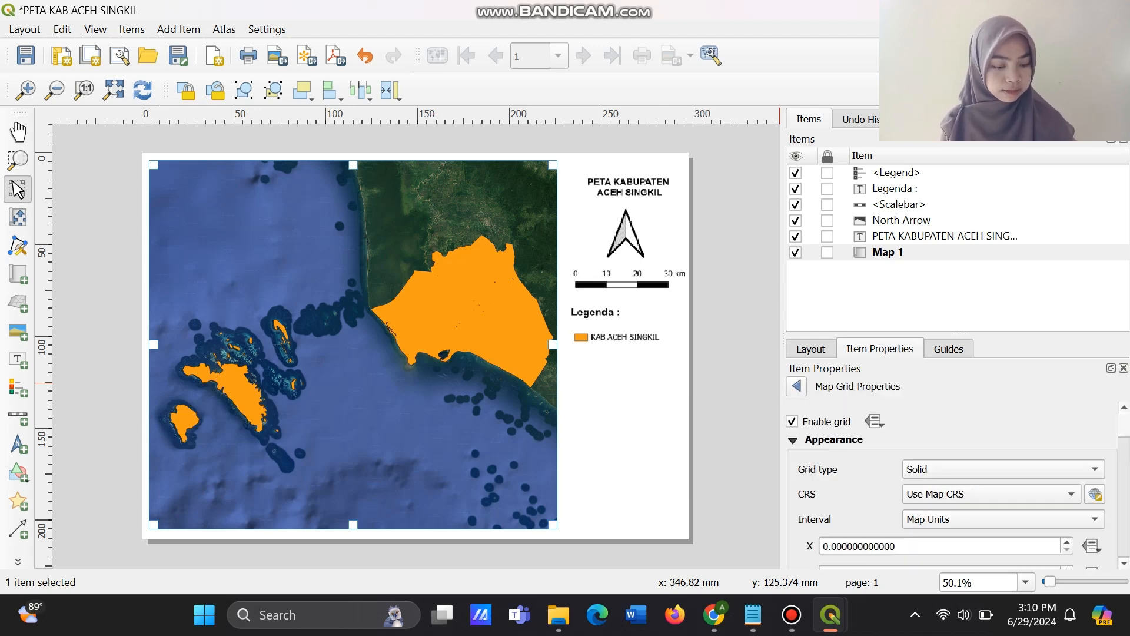
Set Map 1's grid CRS to EPSG:4326 - WGS 84 with map-unit intervals of 0.6 in X and 0.4 in Y.
scroll(952, 486, "down", 2)
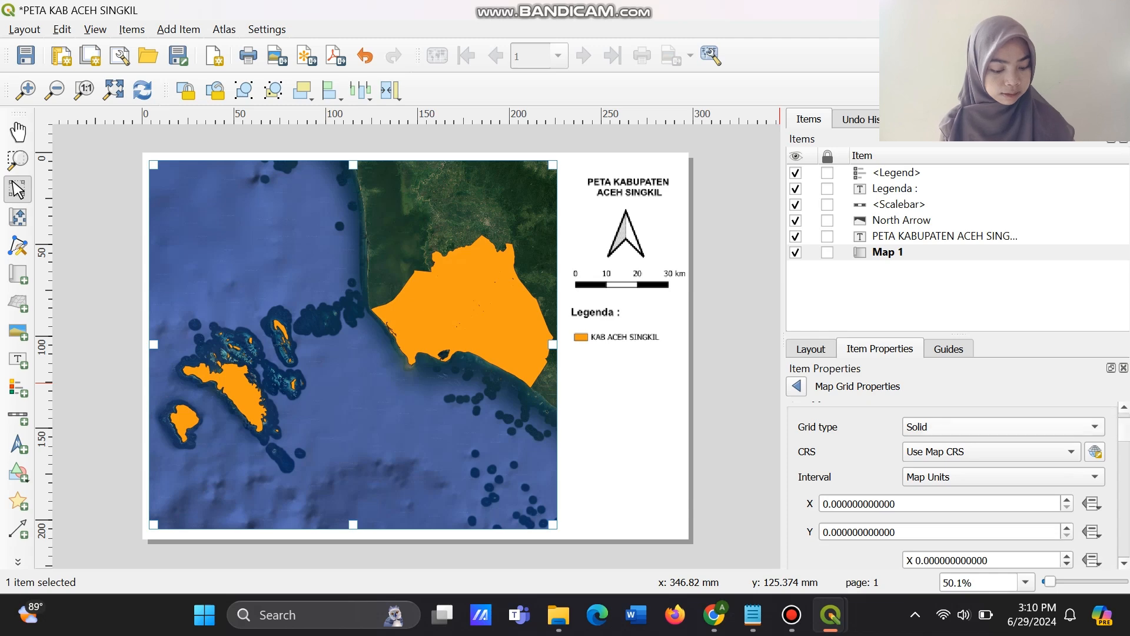
left_click(989, 451)
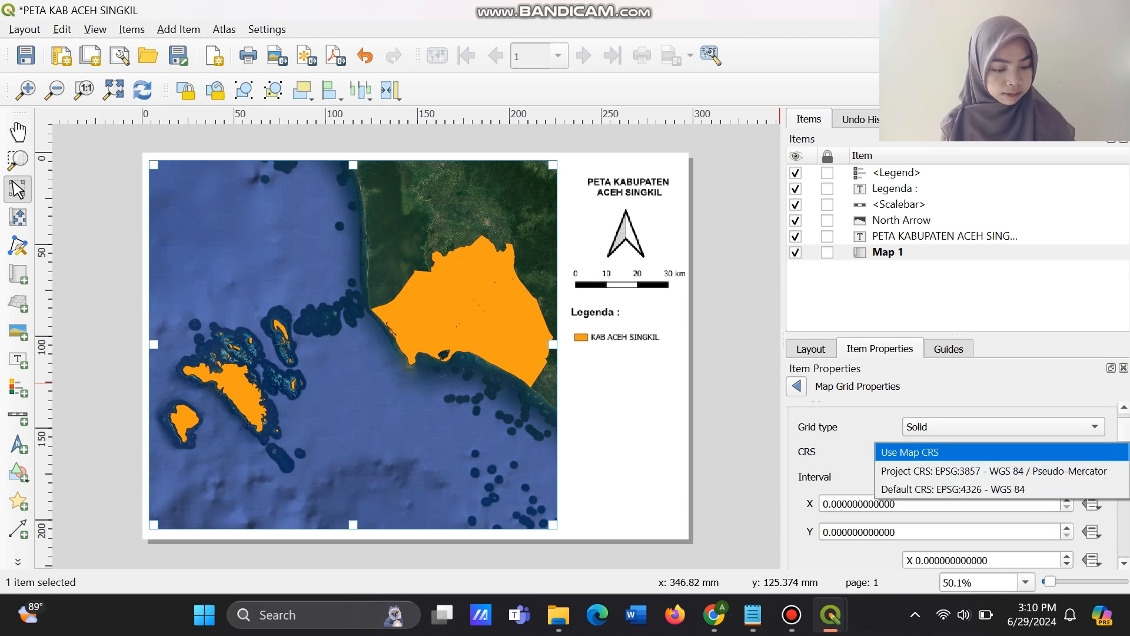
key("Return")
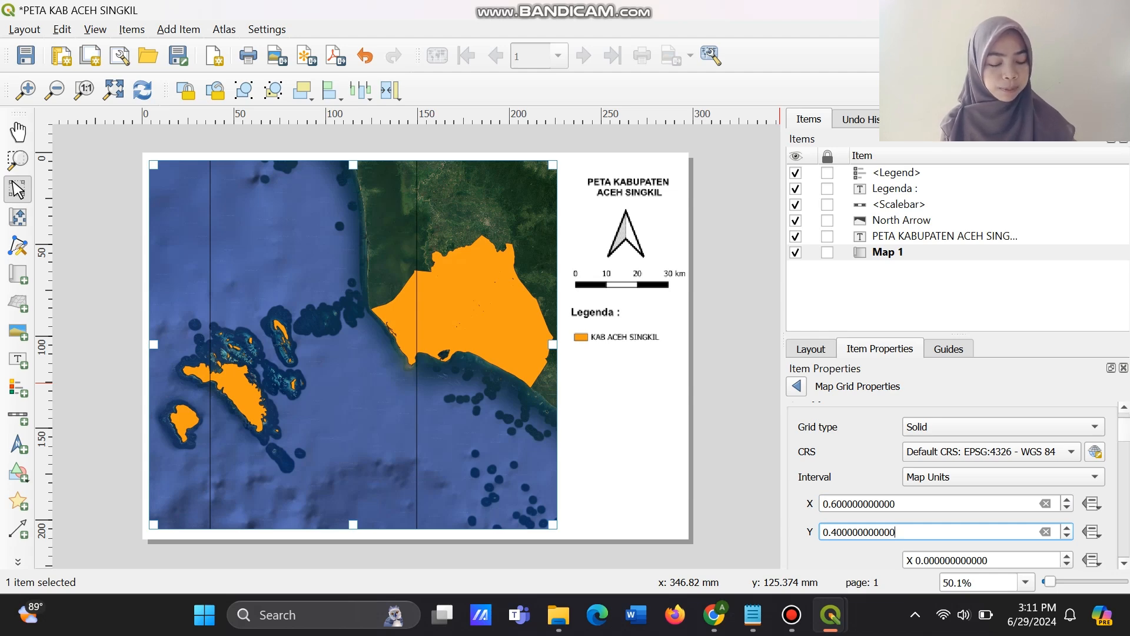
key("Return")
Enable Draw Coordinates for the grid in Degree, Minute, Second format, leaving the left side set to Show All.
scroll(954, 483, "down", 3)
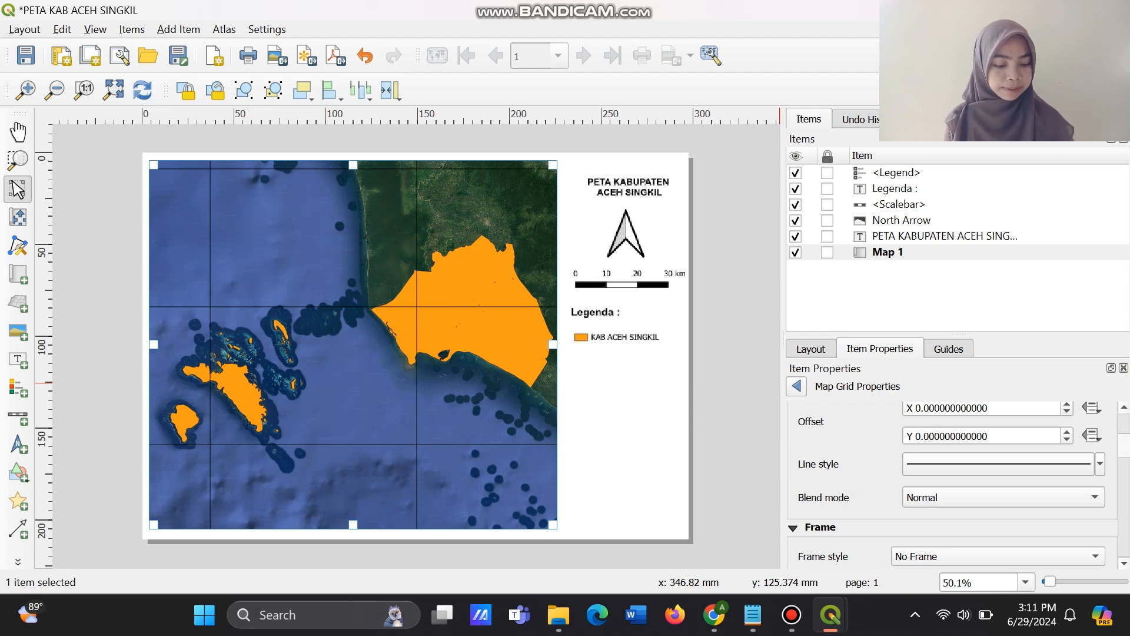
scroll(954, 486, "down", 5)
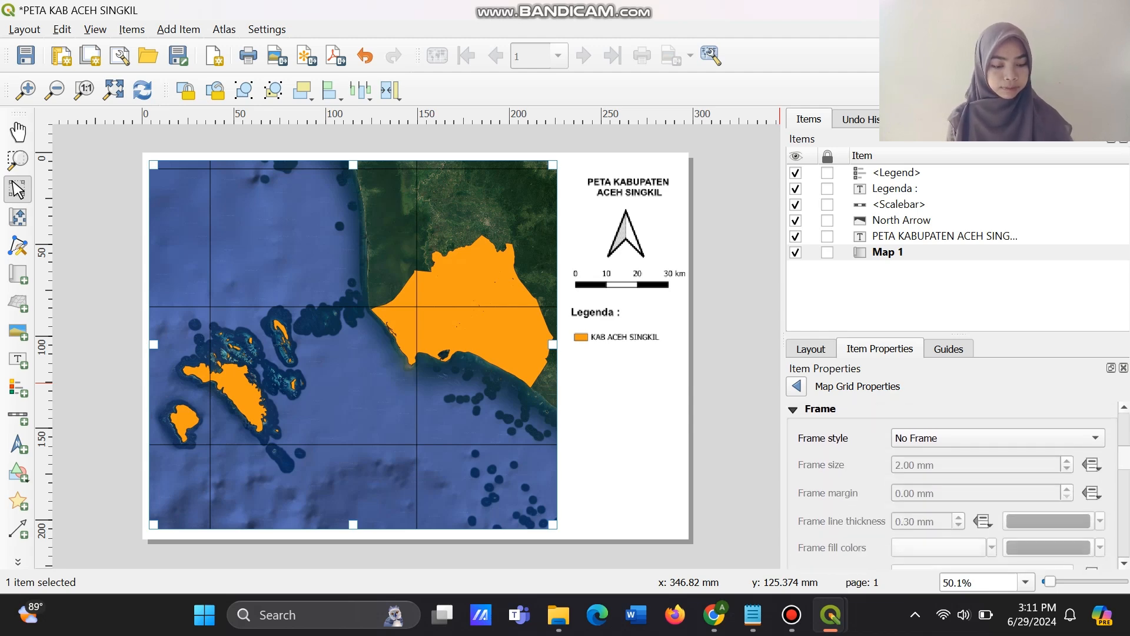
scroll(954, 483, "up", 2)
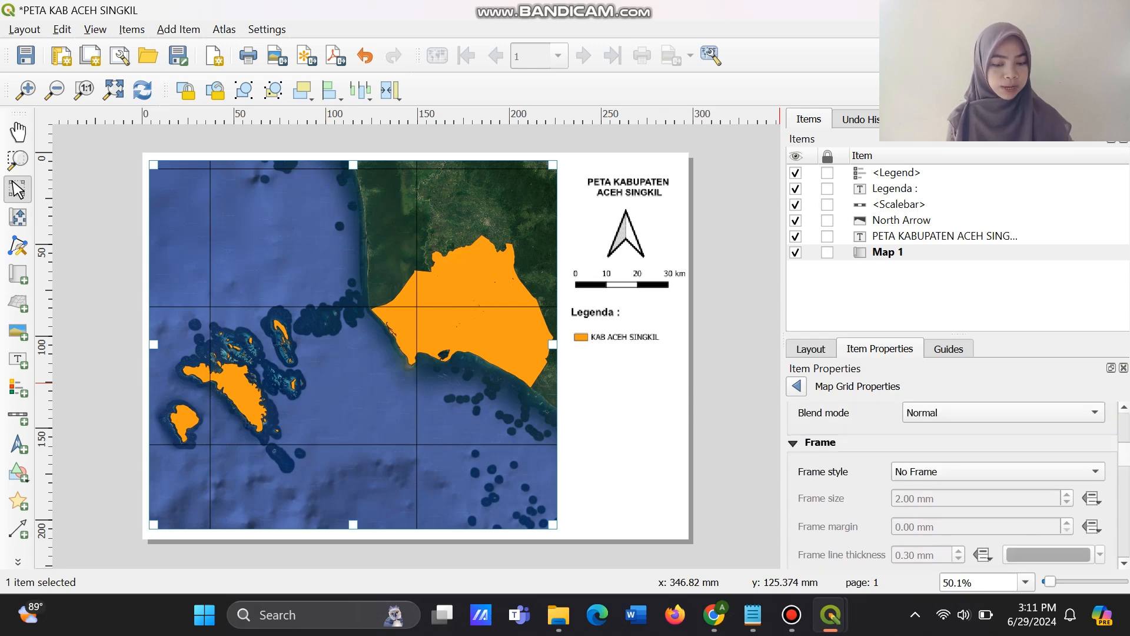
scroll(954, 486, "down", 6)
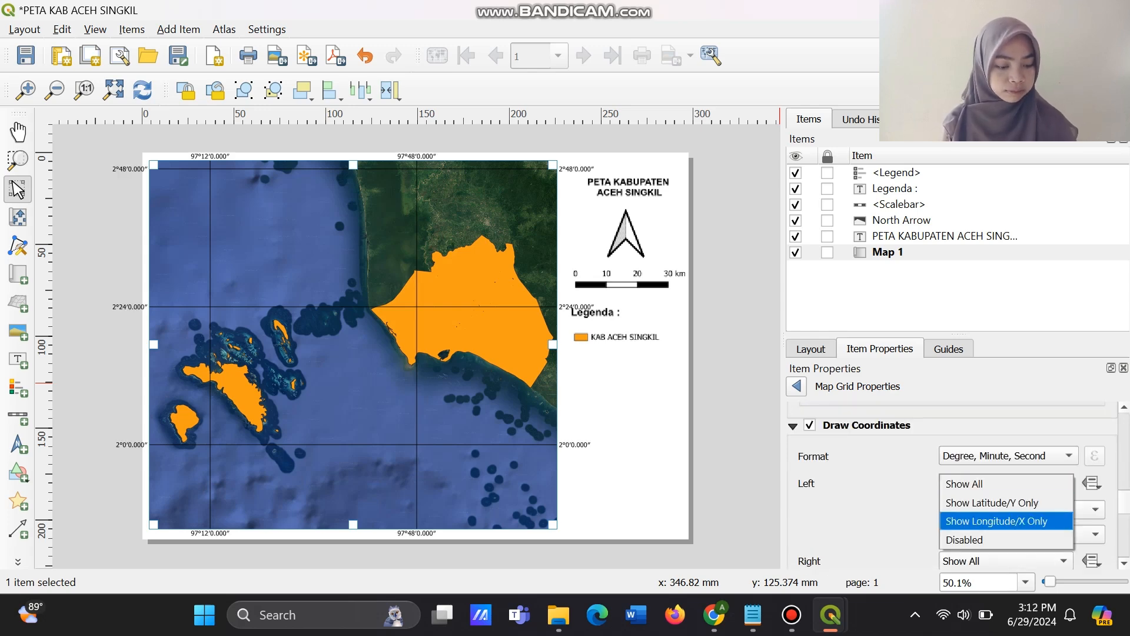
key("Escape")
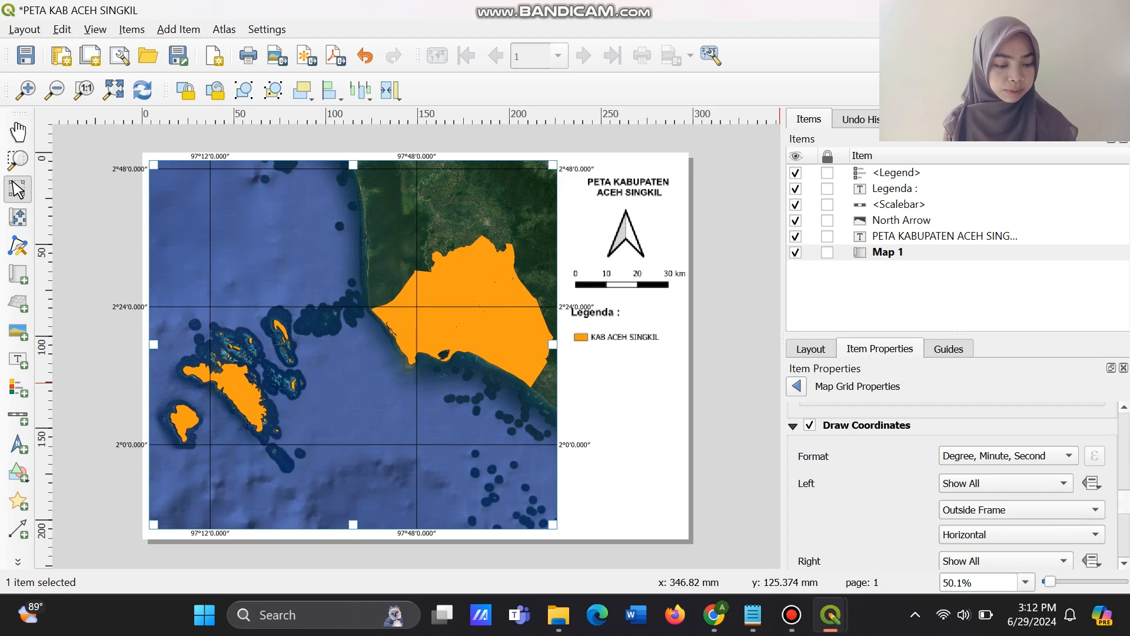
Orient the grid's left coordinate labels as Vertical Ascending and its right coordinate labels as Vertical Descending.
scroll(954, 486, "down", 2)
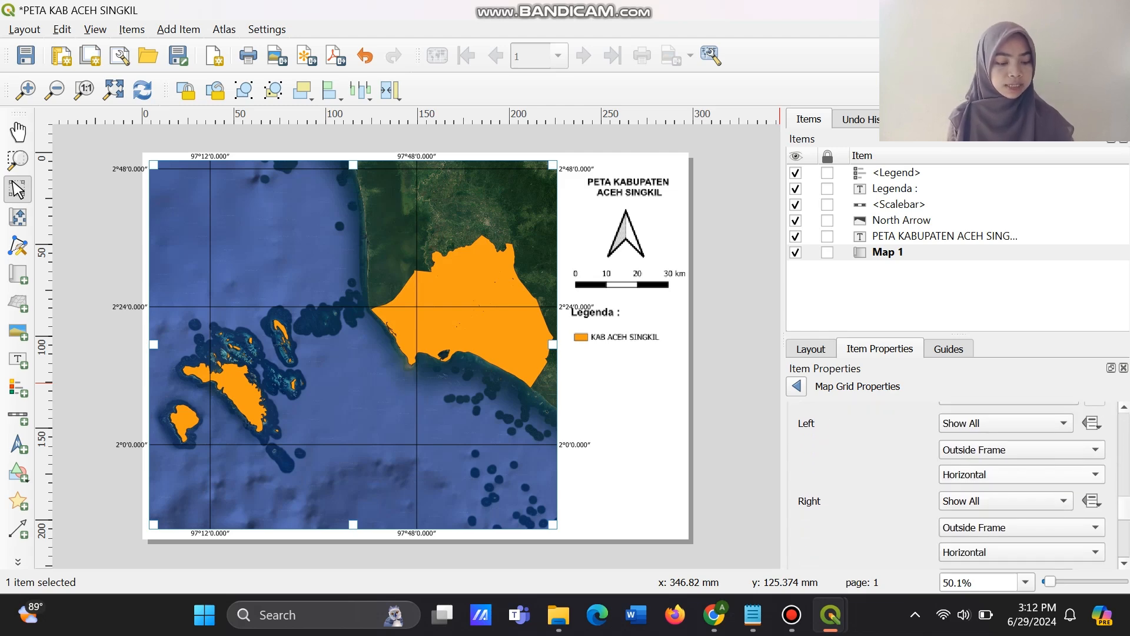
left_click(1022, 474)
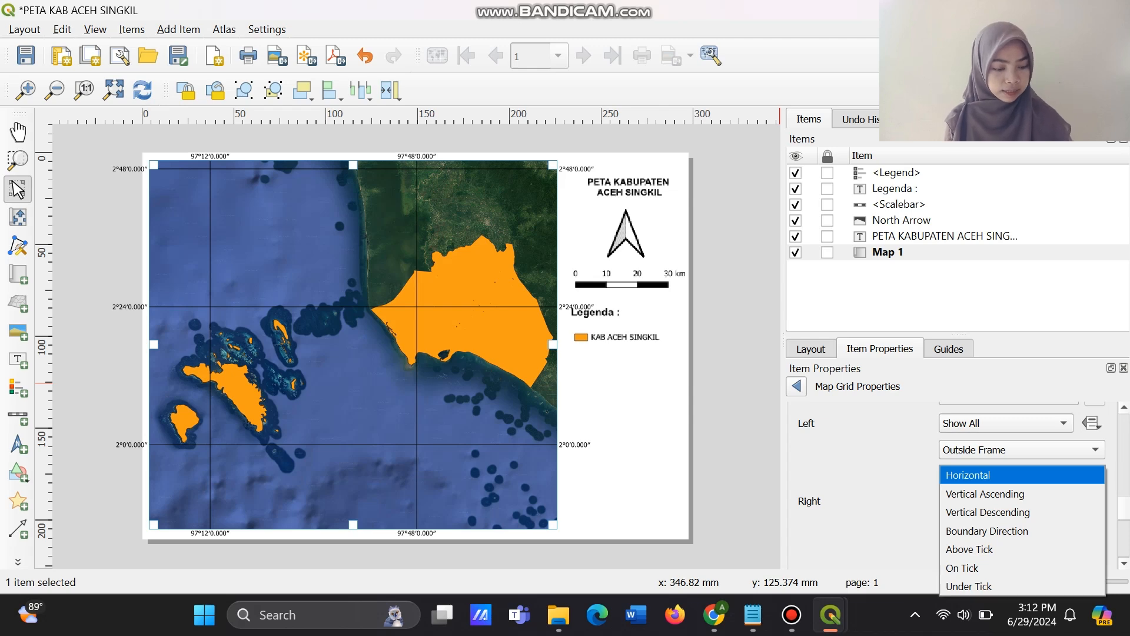
key("Return")
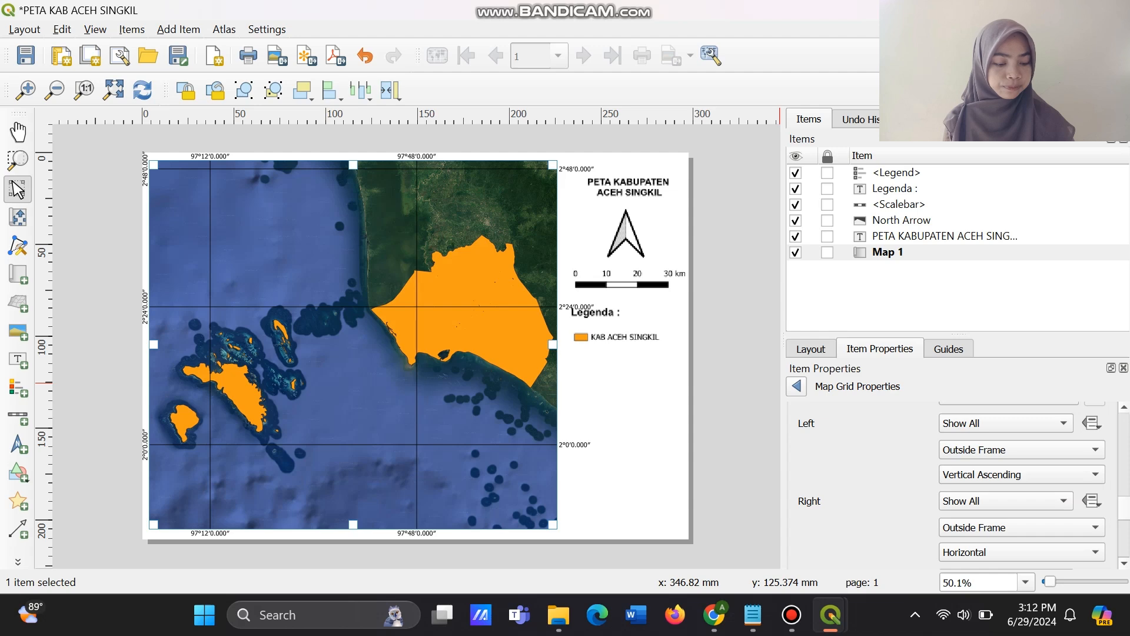
scroll(964, 486, "down", 2)
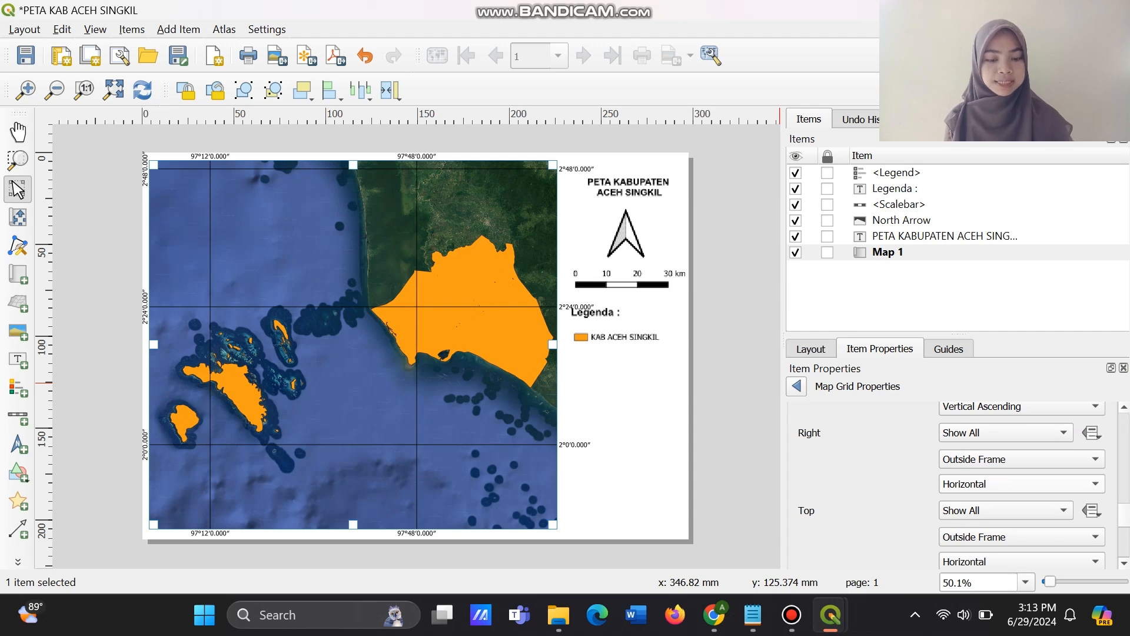
left_click(966, 483)
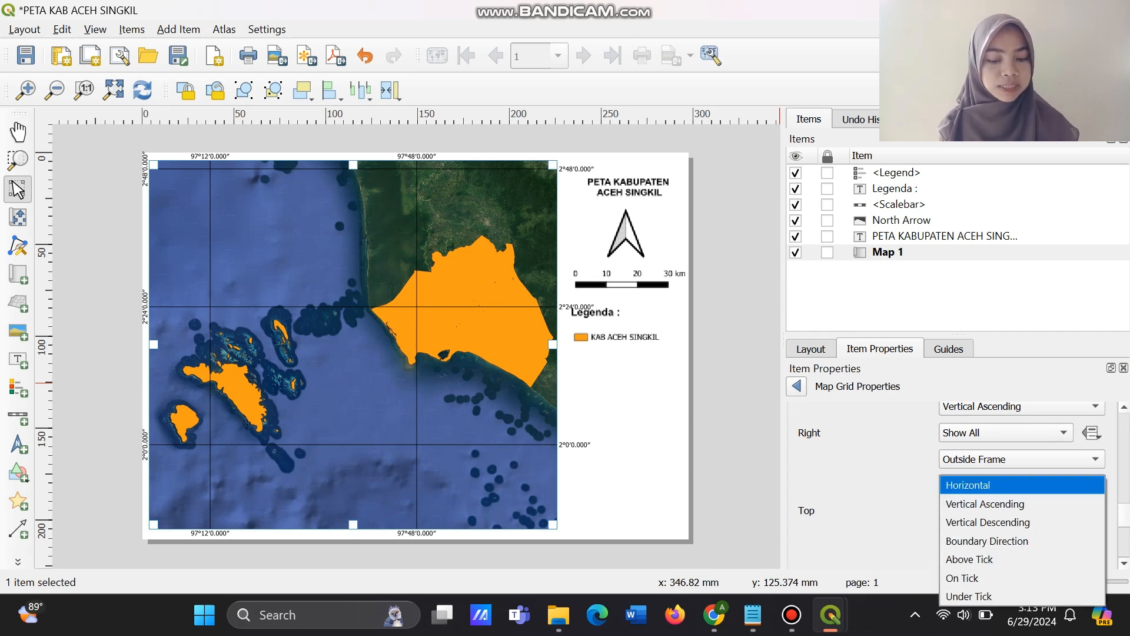
left_click(988, 522)
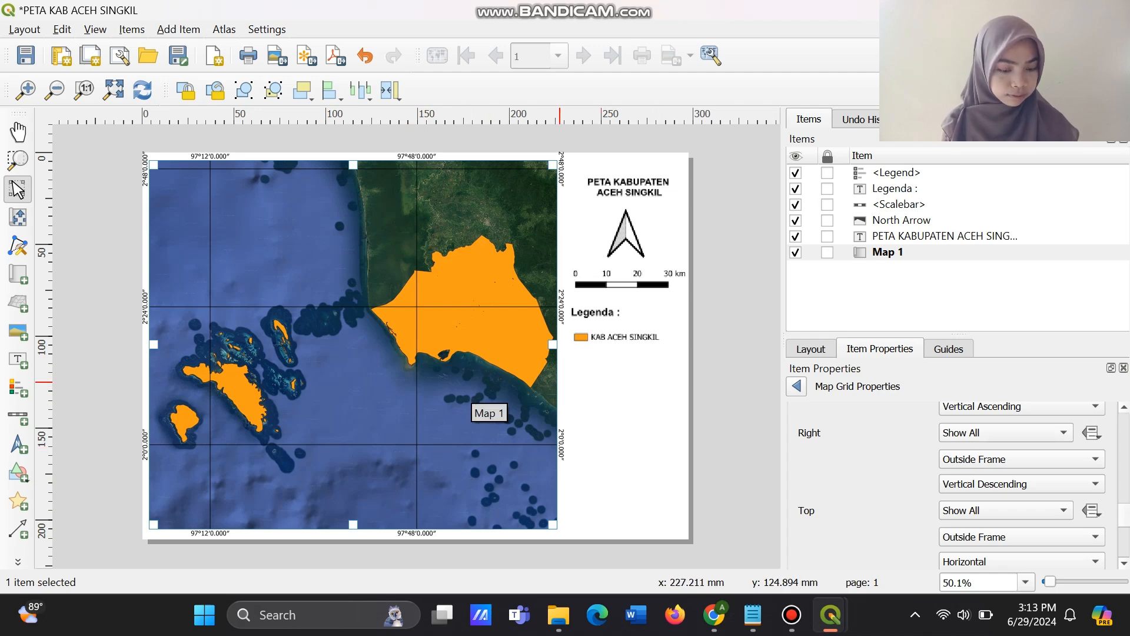
In the main QGIS project window, set the canvas to scale 1:979365 with Aceh Singkil near the centre, and return to the layout.
mouse_move(830, 615)
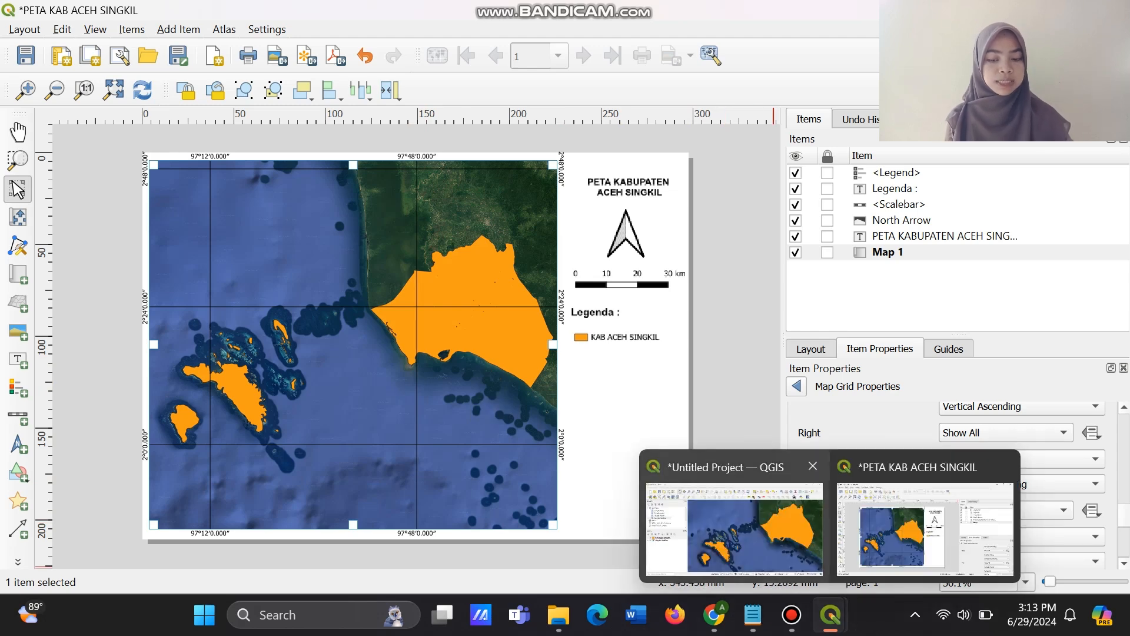
left_click(734, 528)
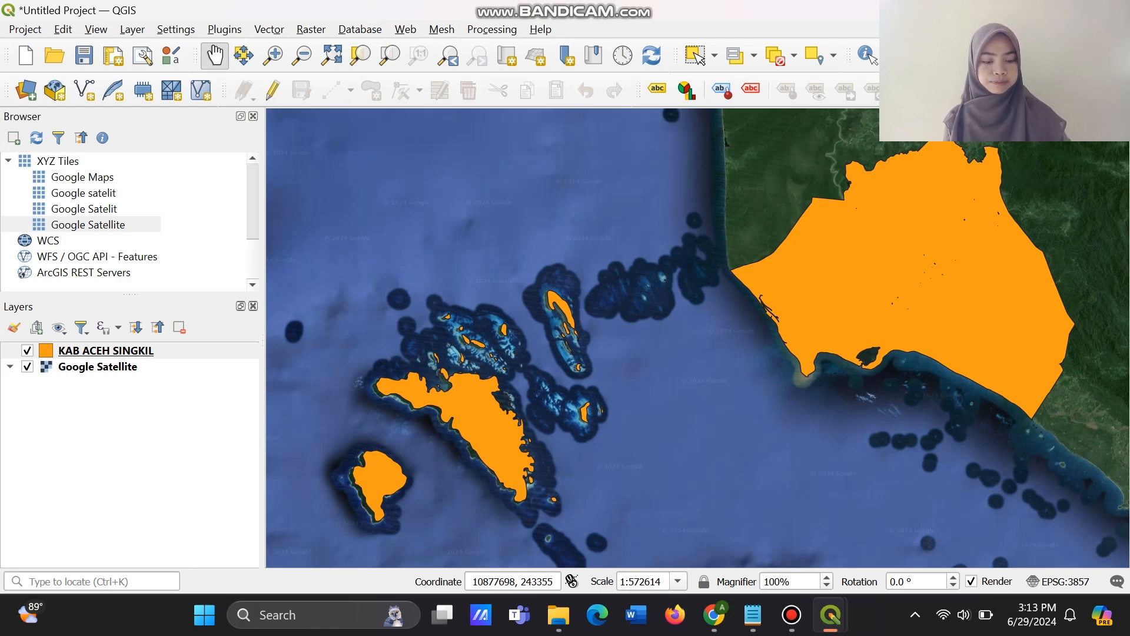
scroll(765, 406, "down", 1)
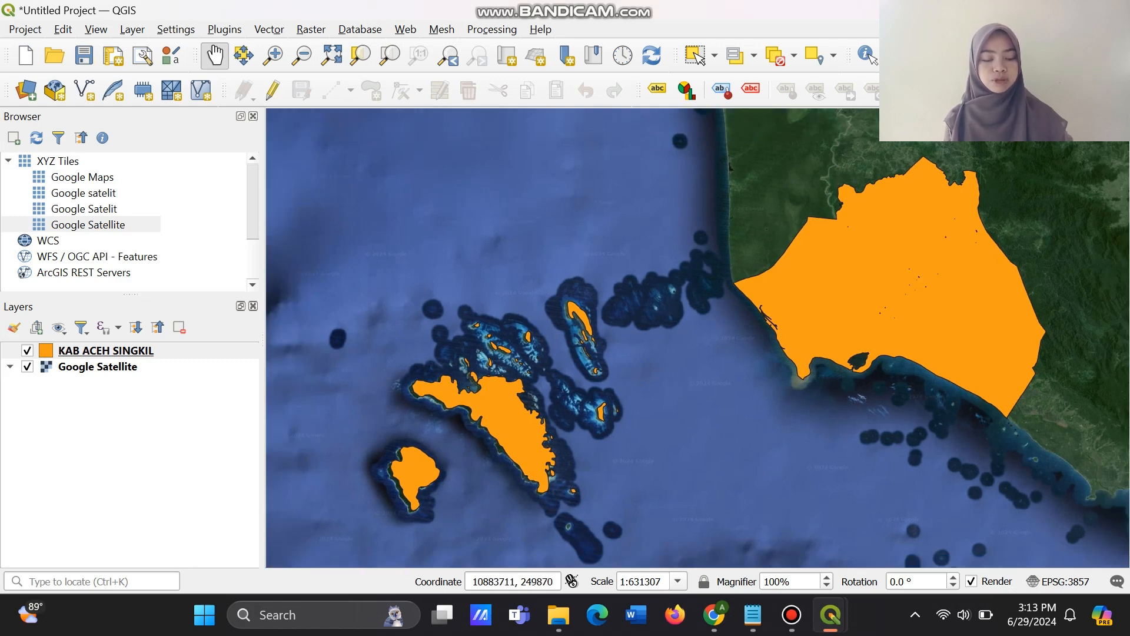
scroll(795, 373, "down", 2)
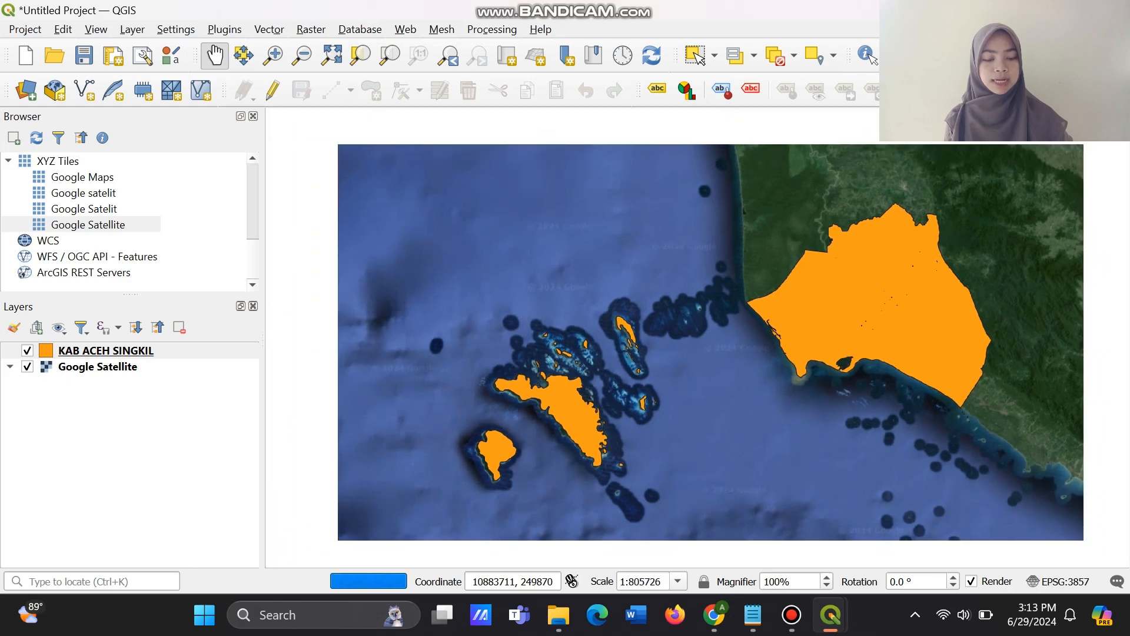
scroll(794, 373, "down", 2)
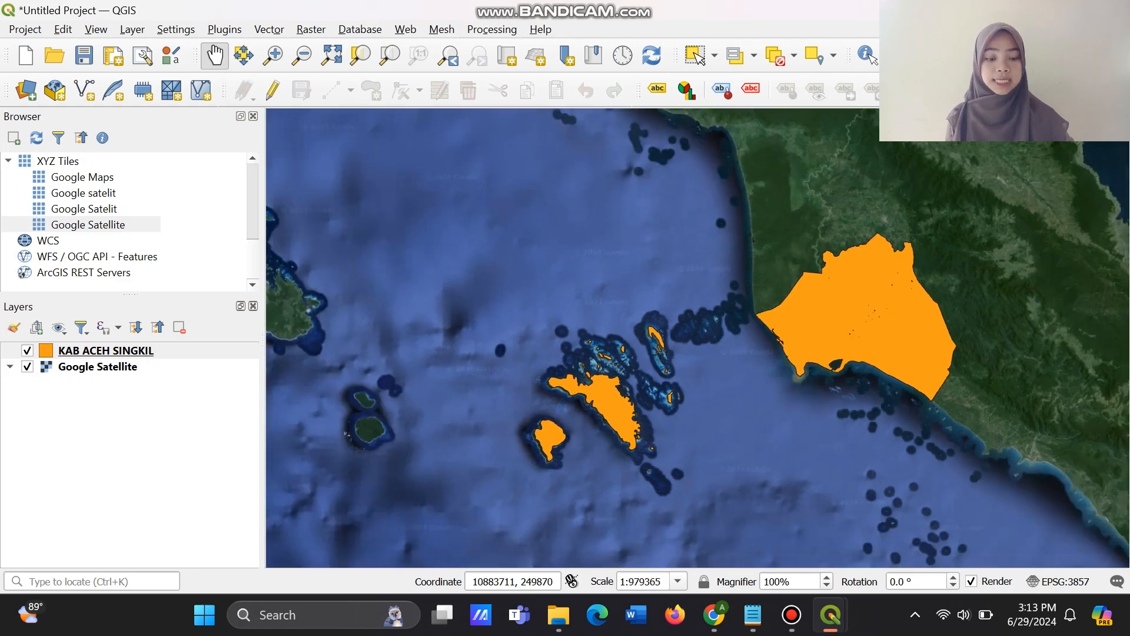
scroll(779, 383, "up", 2)
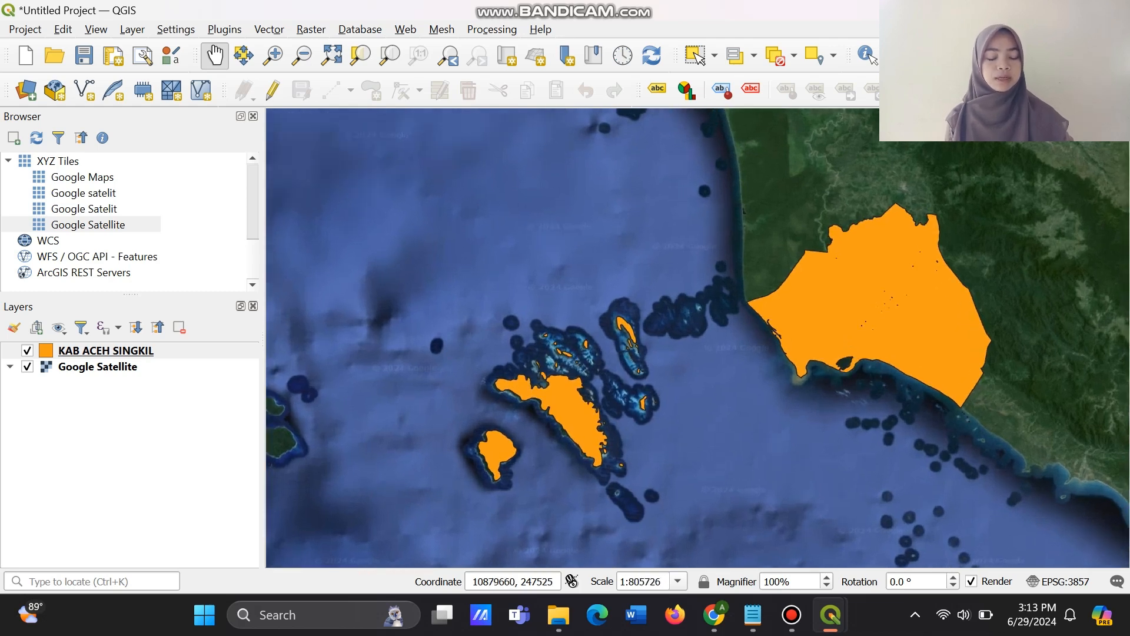
scroll(789, 410, "up", 1)
left_click_drag(769, 400, 749, 366)
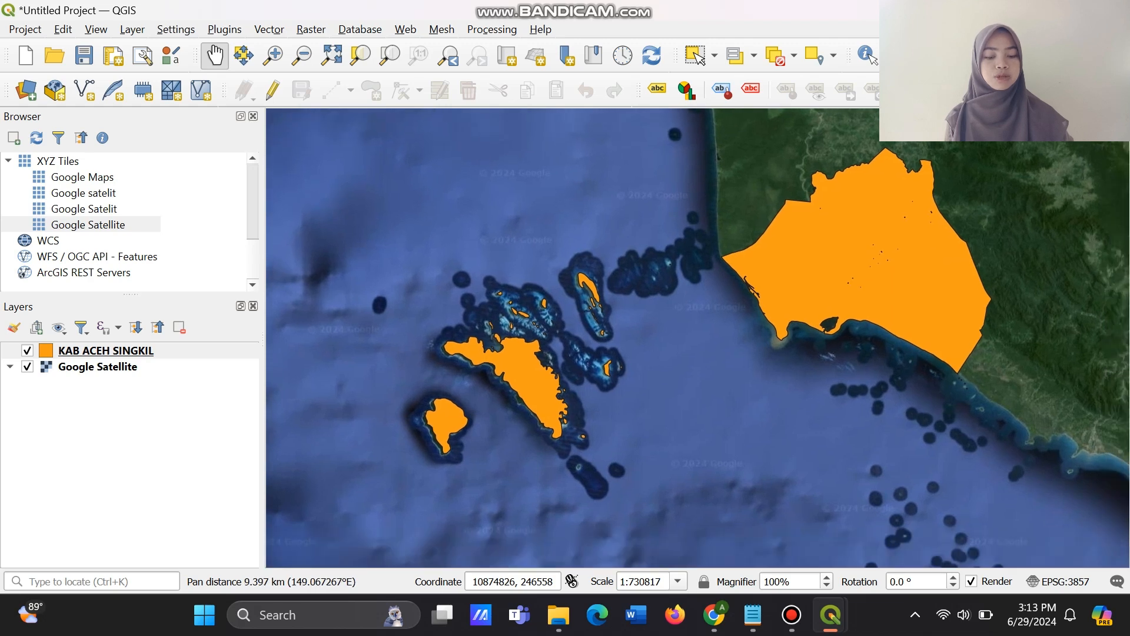
scroll(826, 408, "down", 3)
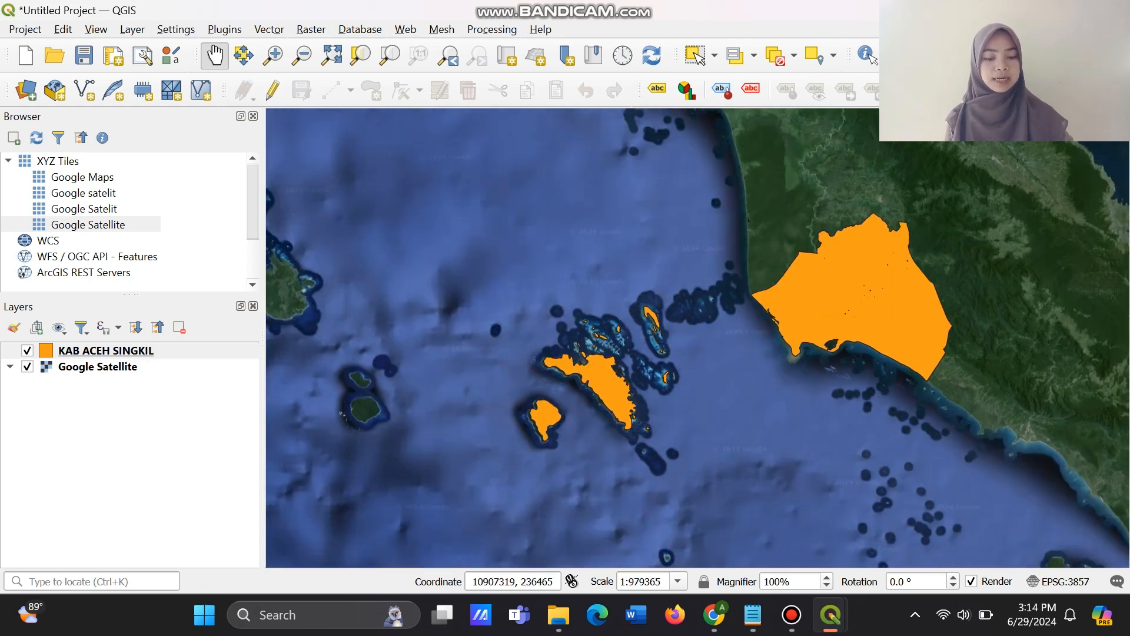
left_click_drag(865, 403, 764, 389)
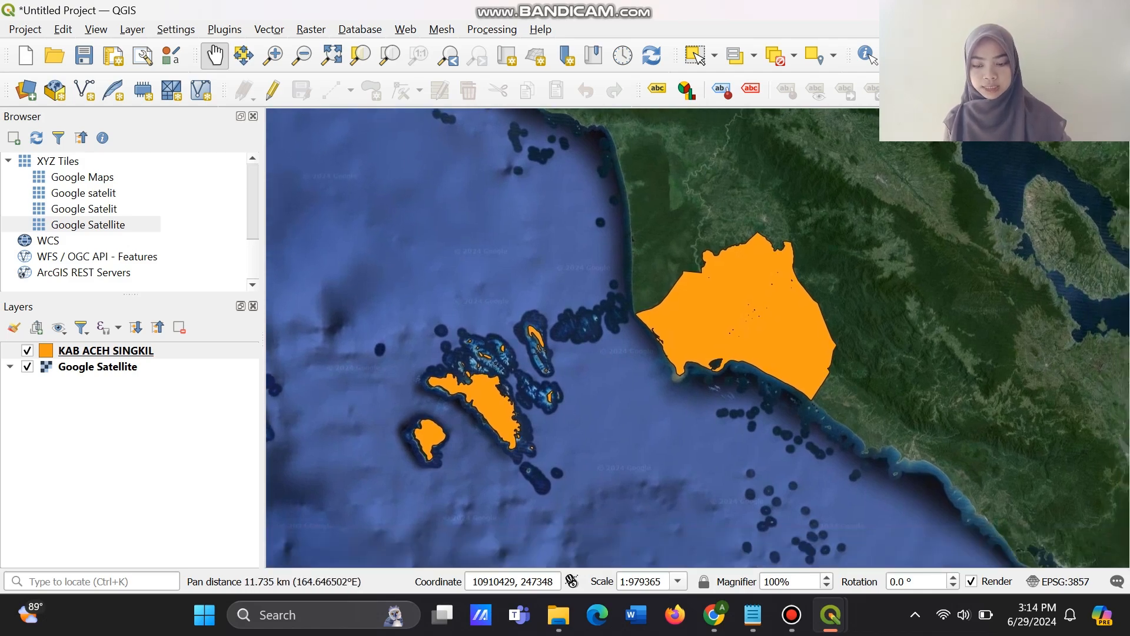
key("alt+Tab")
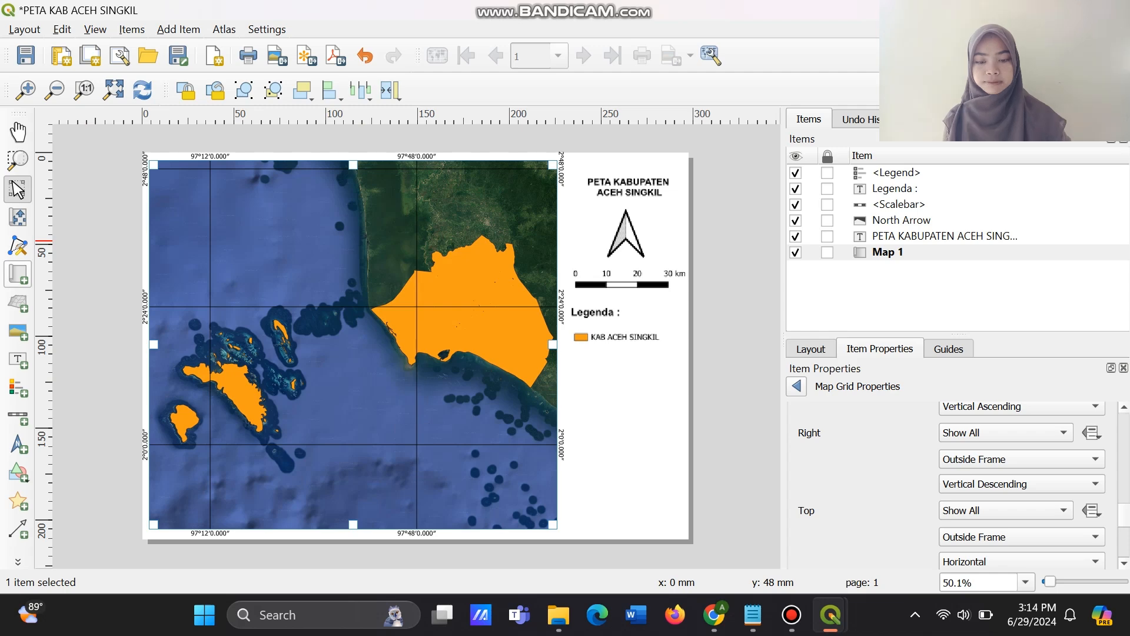
Try to add a second map frame below the legend and undo the last change.
left_click(18, 274)
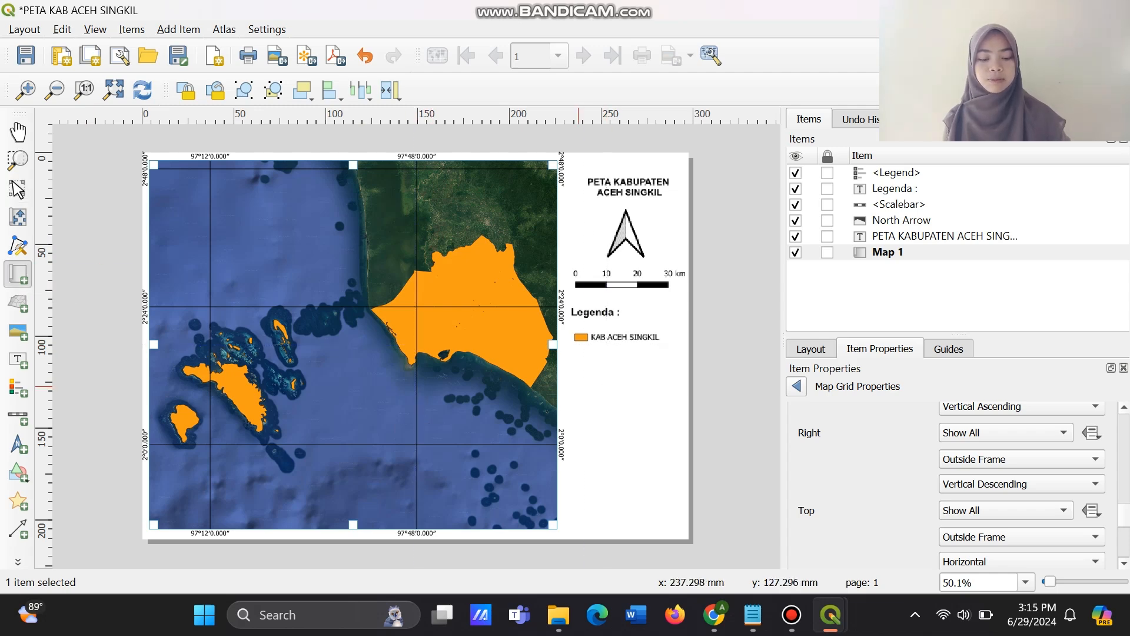
left_click(570, 363)
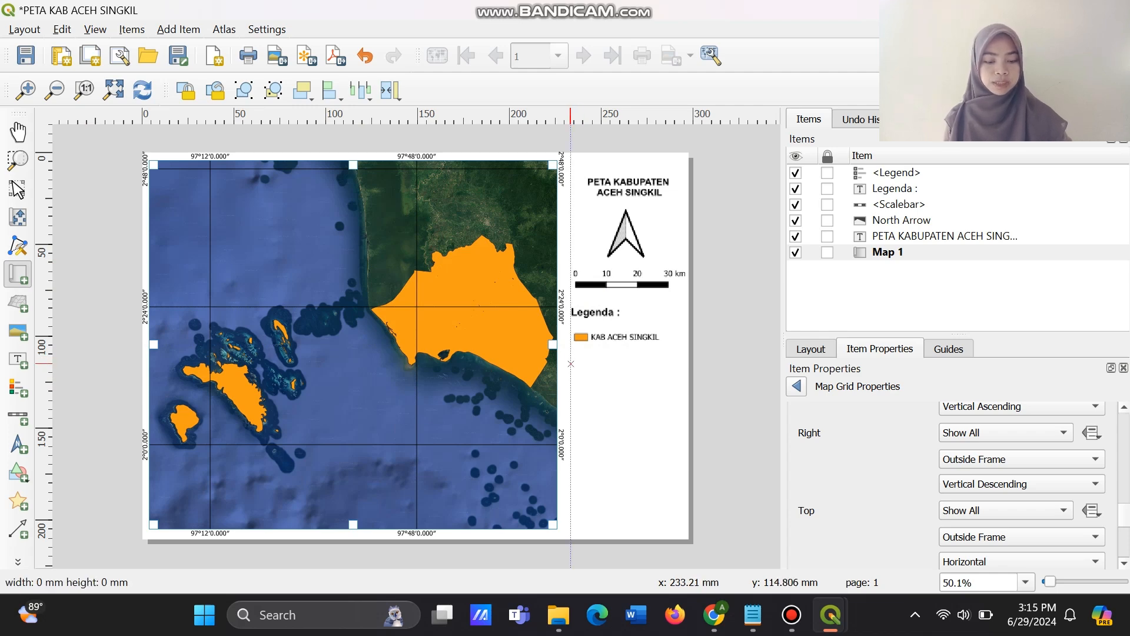
left_click_drag(570, 361, 580, 362)
key("ctrl+z")
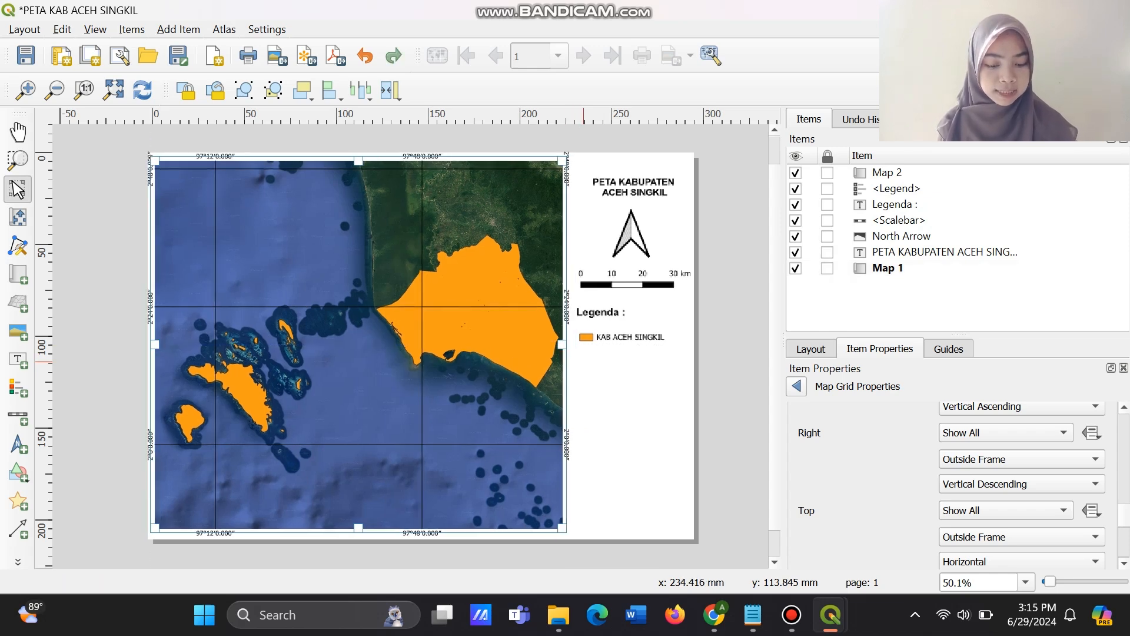
left_click(579, 354)
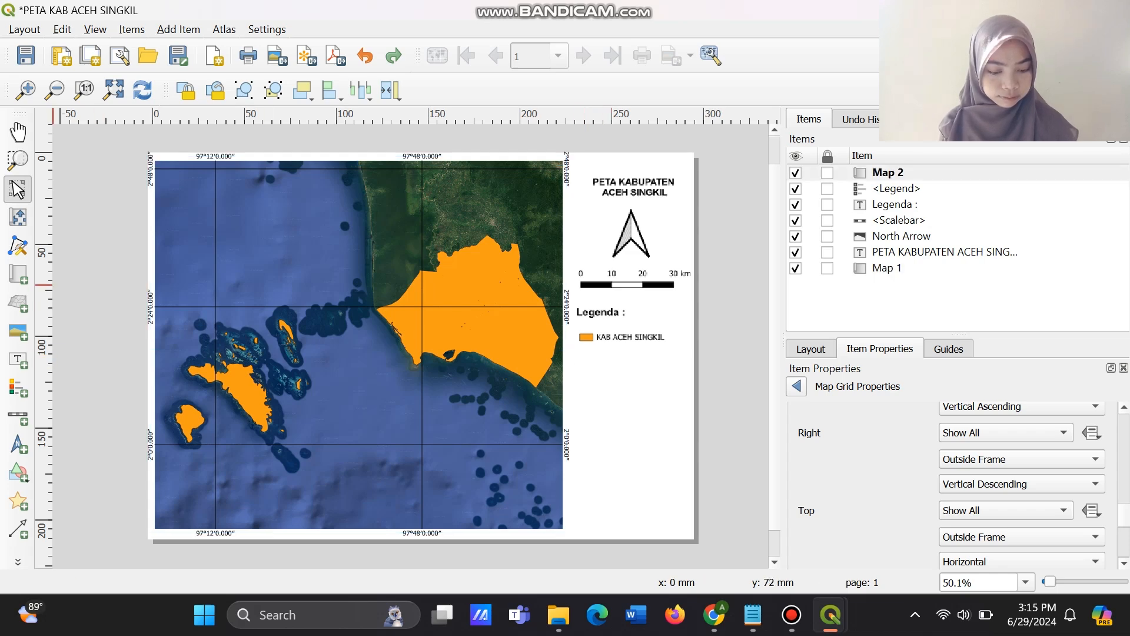
Add a small inset map below the KAB ACEH SINGKIL legend entry and resize it to fit within the page's side column.
left_click(17, 274)
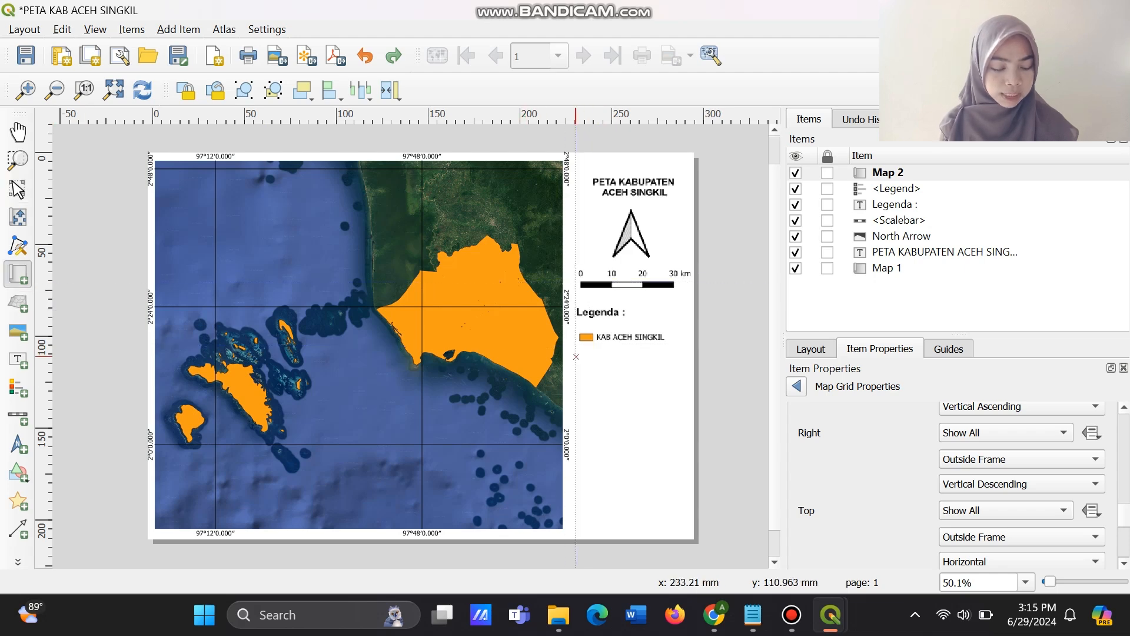
left_click_drag(576, 357, 680, 382)
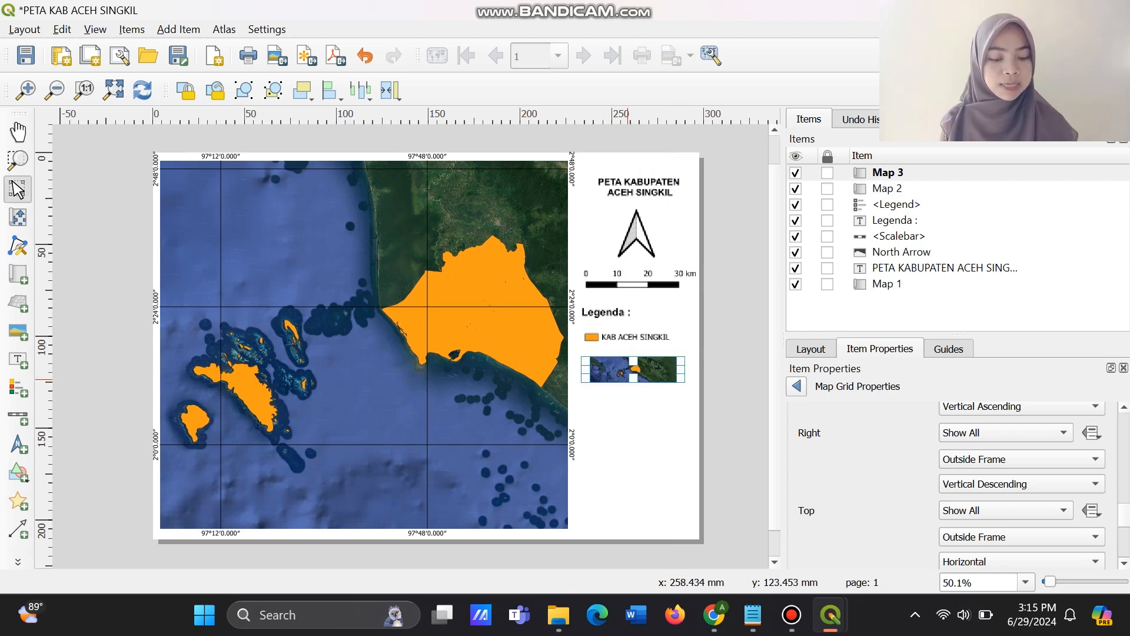
left_click_drag(629, 381, 699, 406)
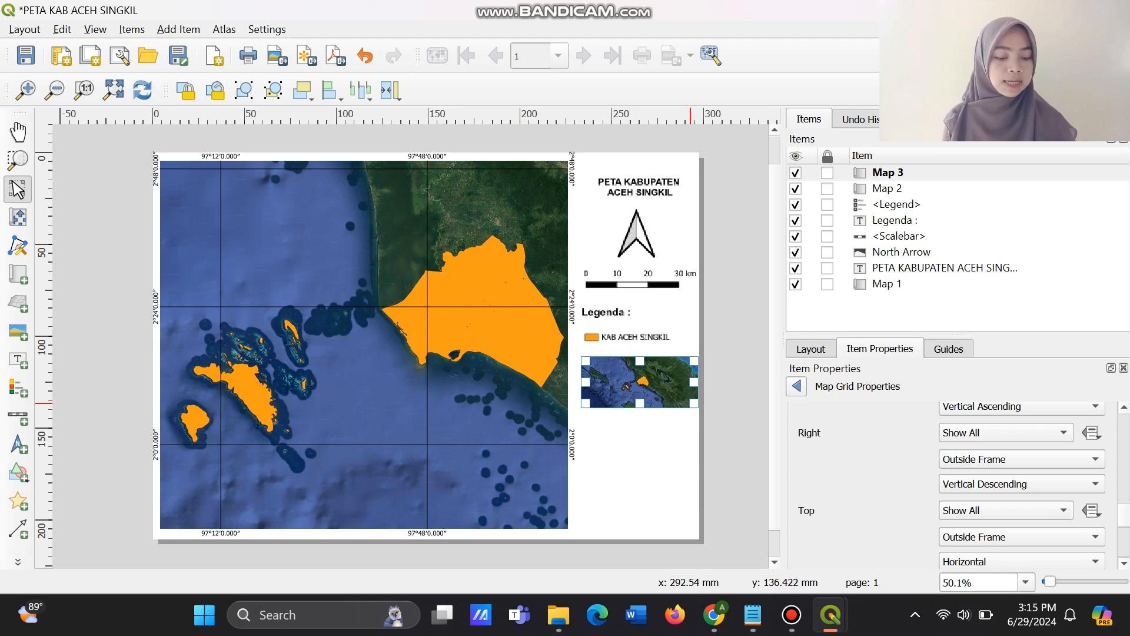
left_click_drag(691, 403, 683, 403)
left_click(664, 427)
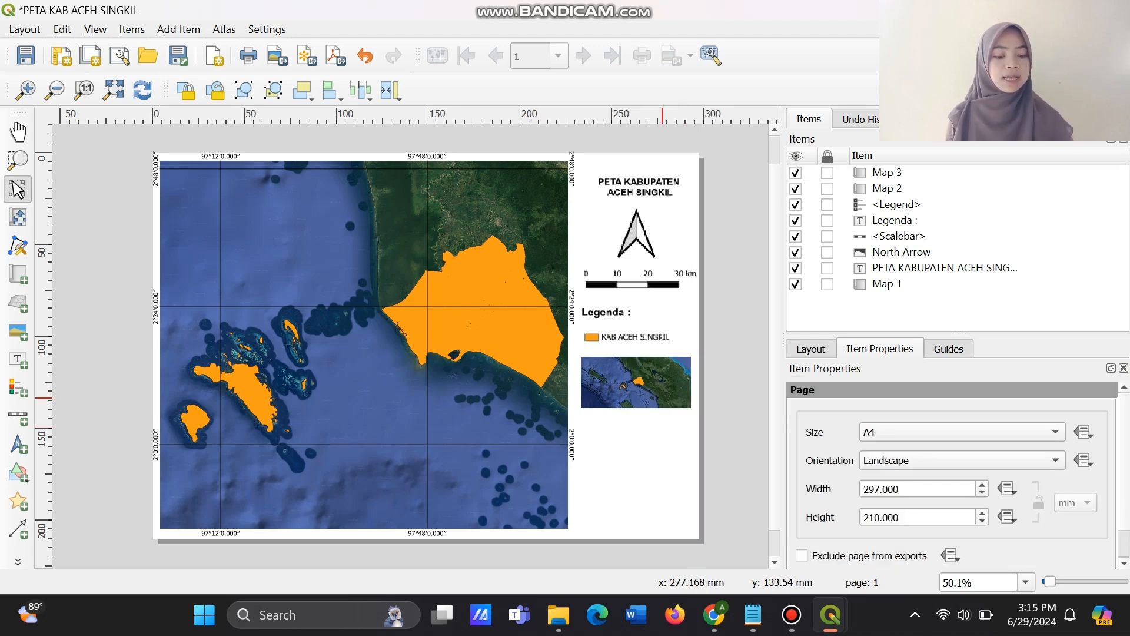
Set the scale of the inset Map 3 to 6000000.
left_click(663, 398)
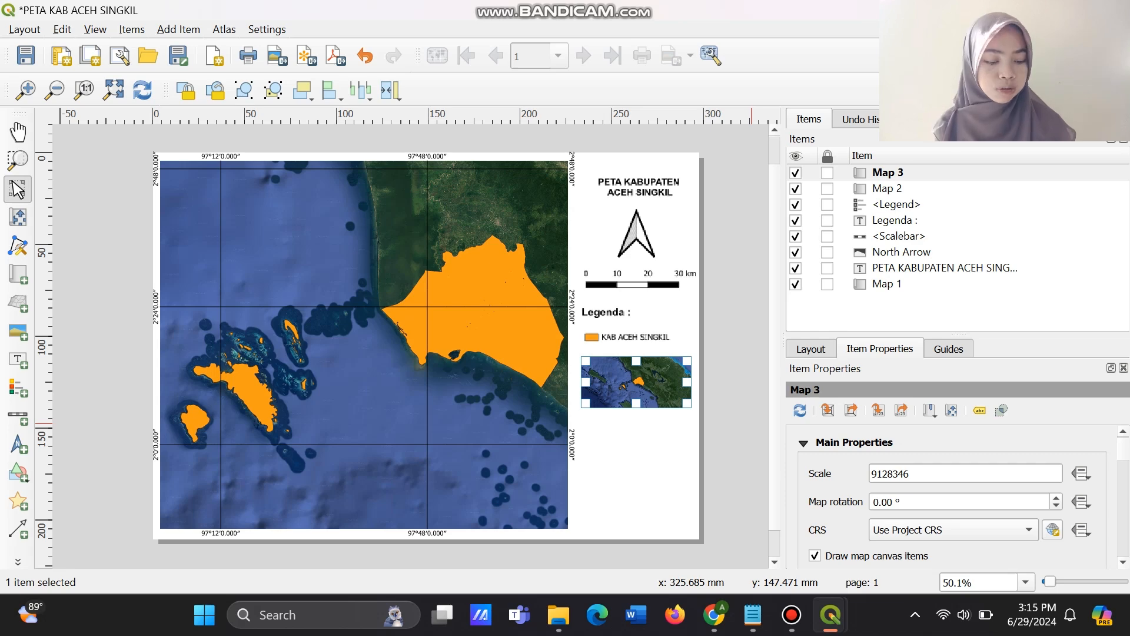
left_click(920, 473)
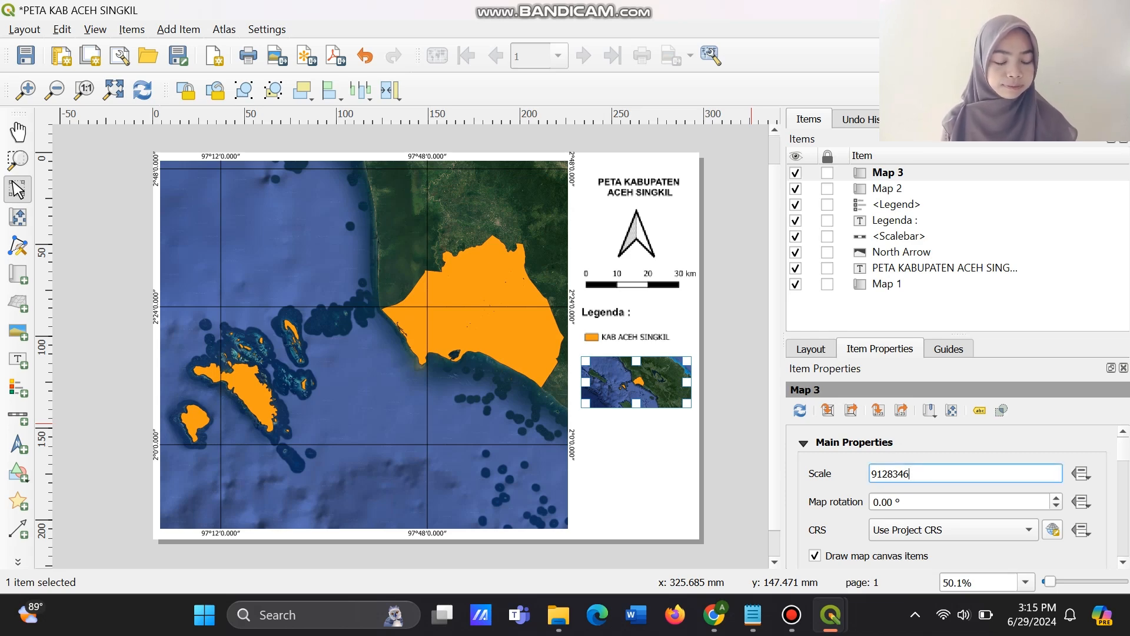
key("BackSpace")
key("BackSpace")
key("BackSpace")
key("BackSpace")
key("BackSpace")
key("BackSpace")
key("BackSpace")
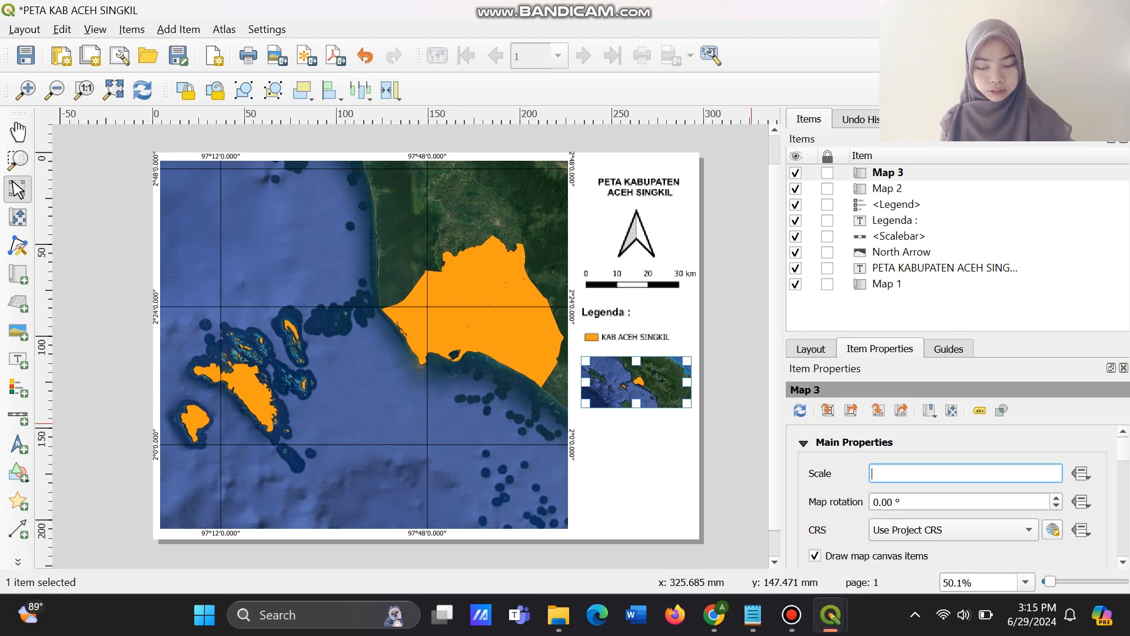
type("6000000")
key("Return")
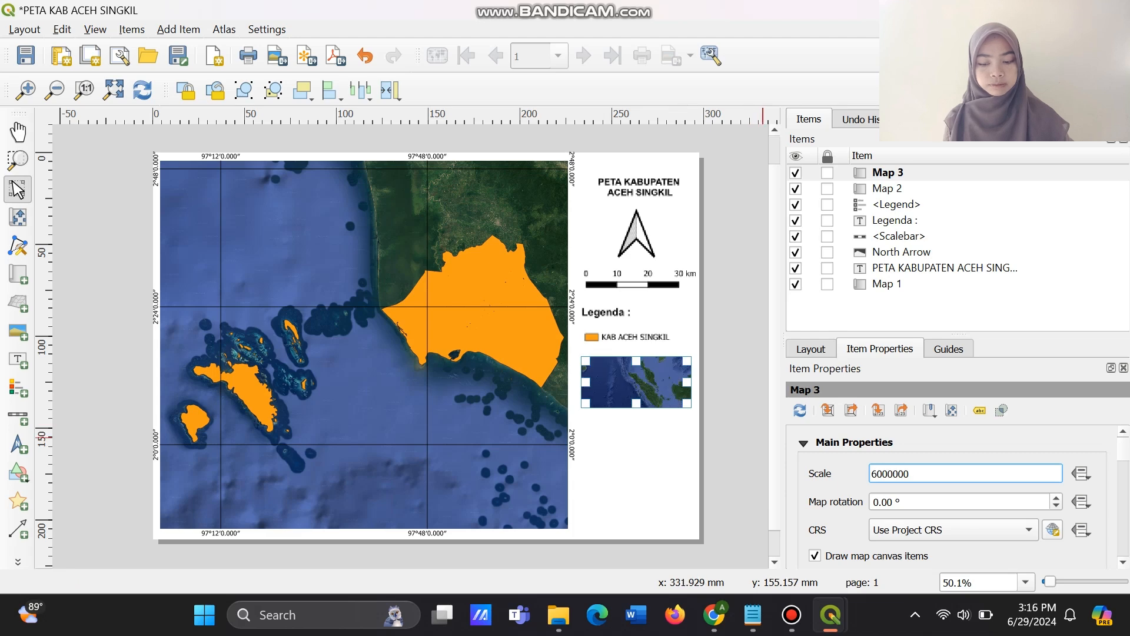
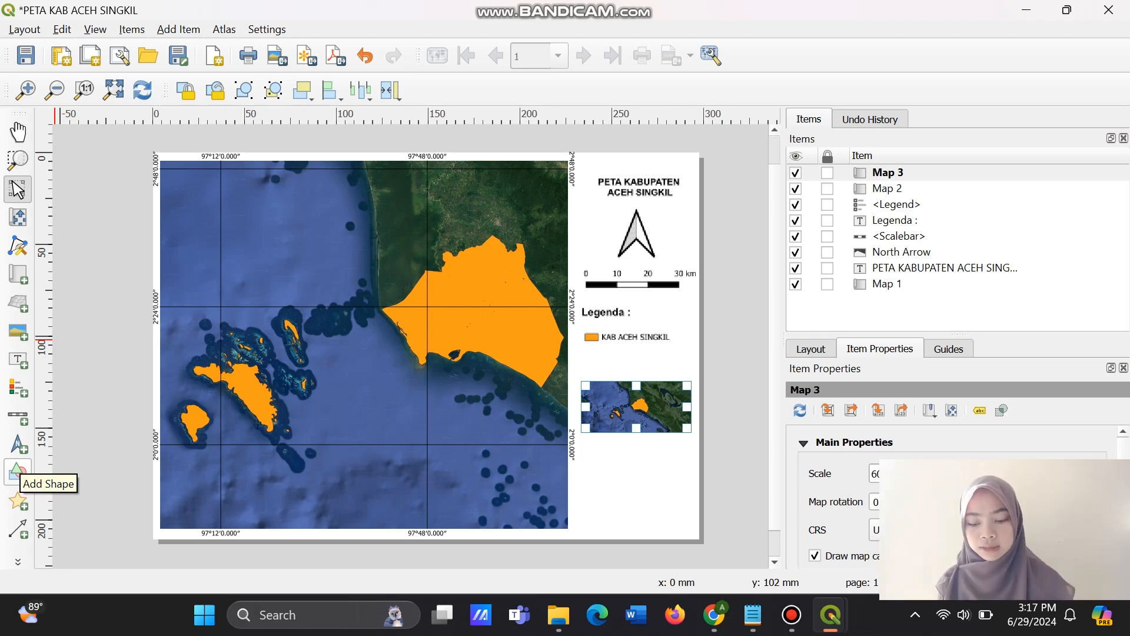
Draw a rectangle shape over the middle of the inset map, enclosing the orange Aceh Singkil area.
left_click(17, 473)
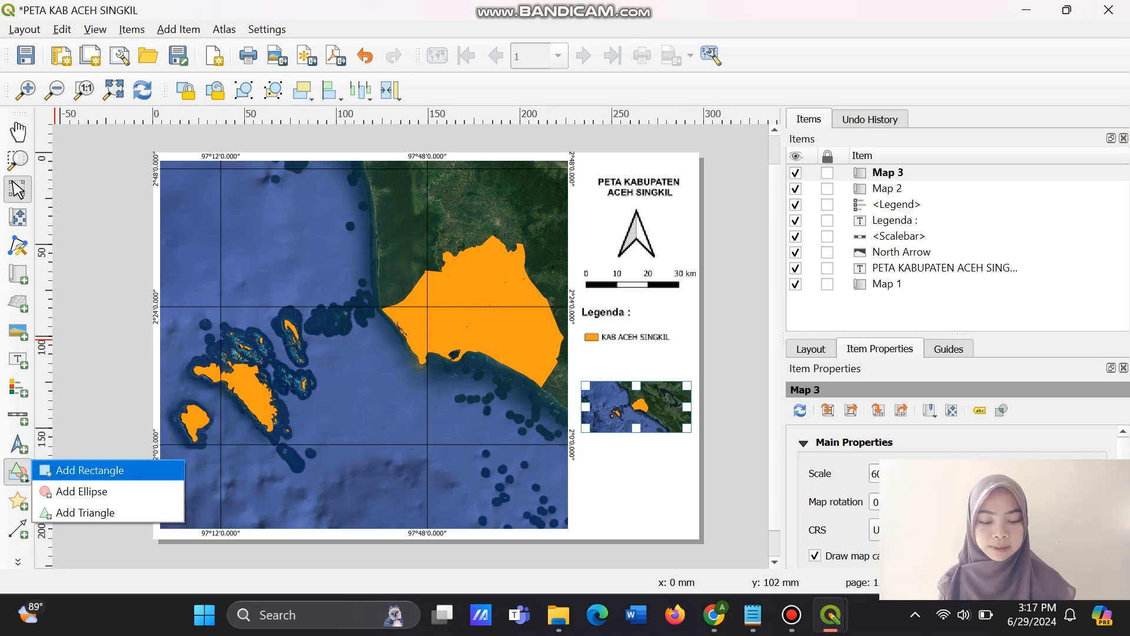
left_click(89, 470)
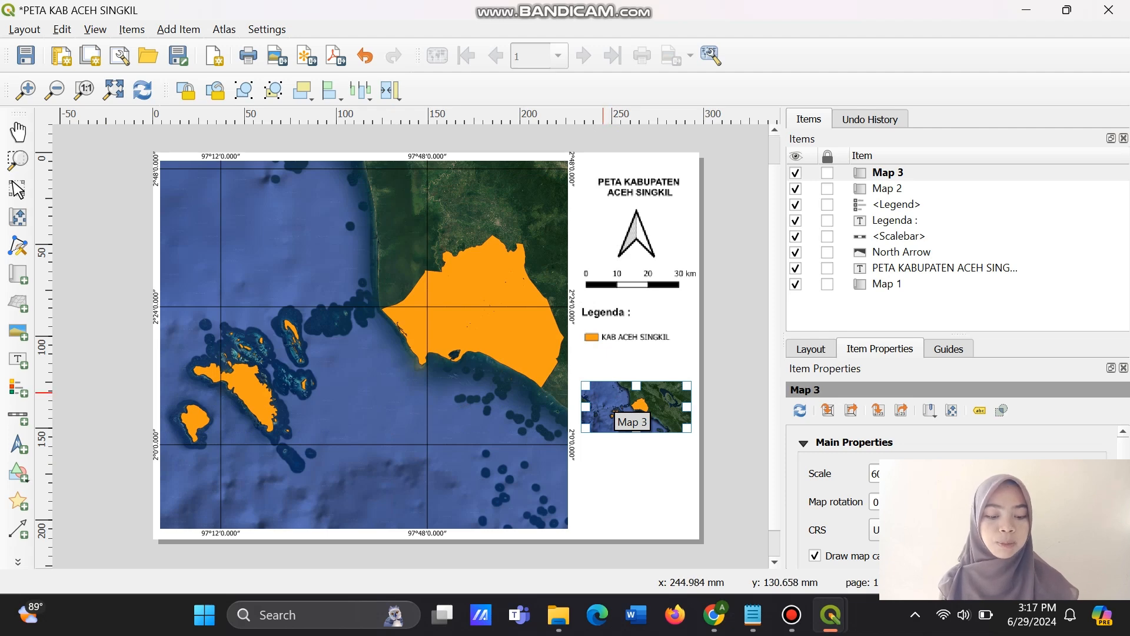
left_click_drag(602, 391, 654, 421)
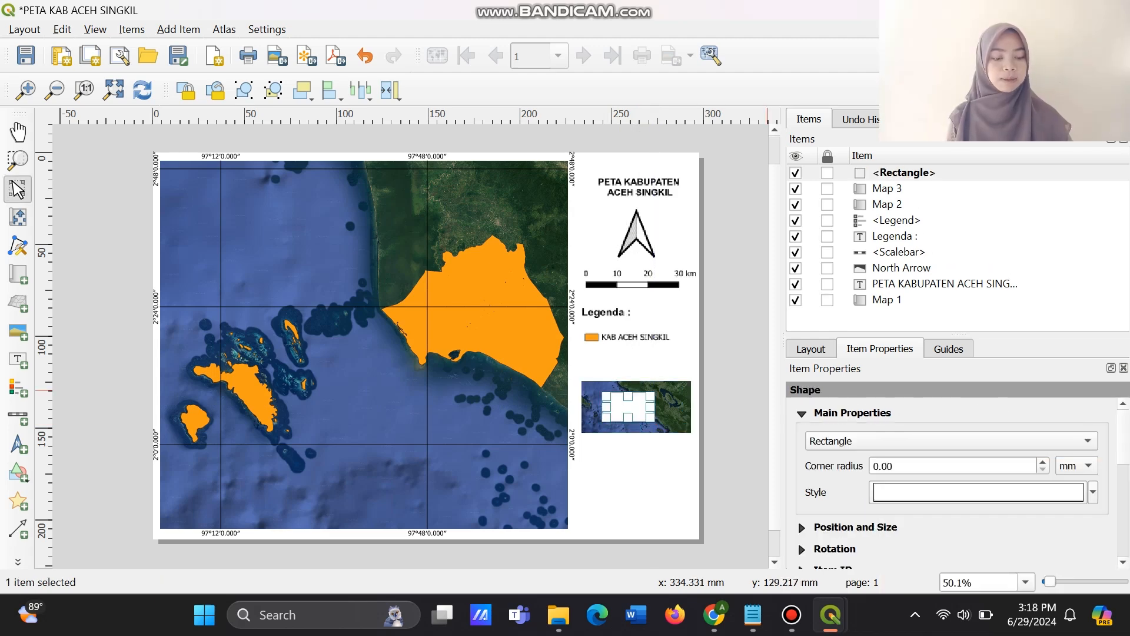
Make the inset rectangle's simple fill transparent and set its stroke width to 1.5 millimetres.
left_click(979, 493)
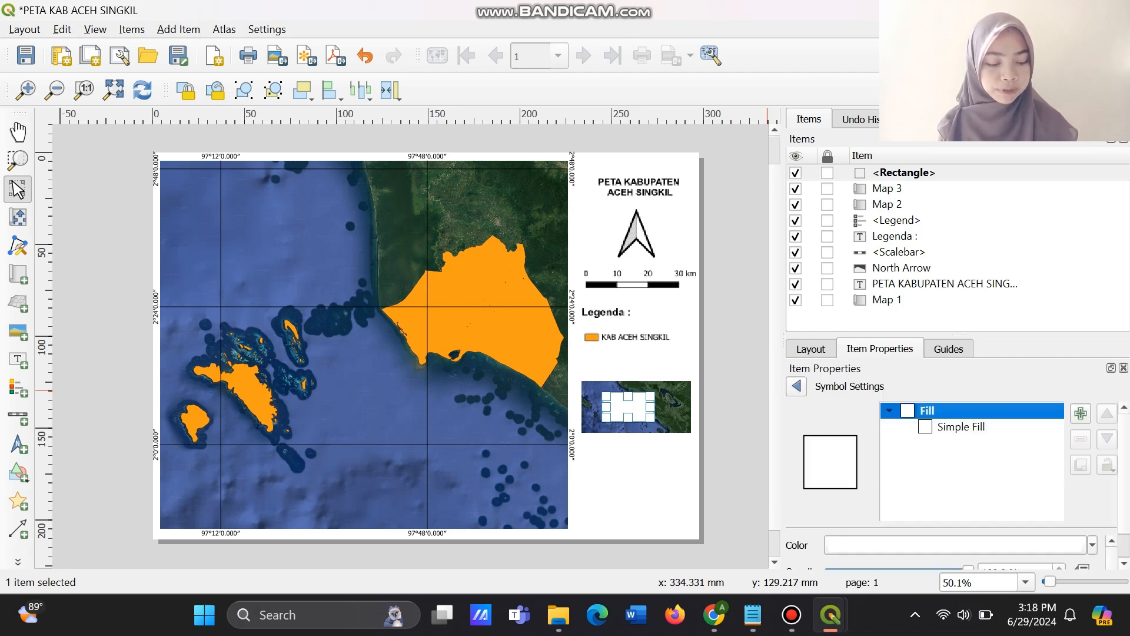
left_click(961, 427)
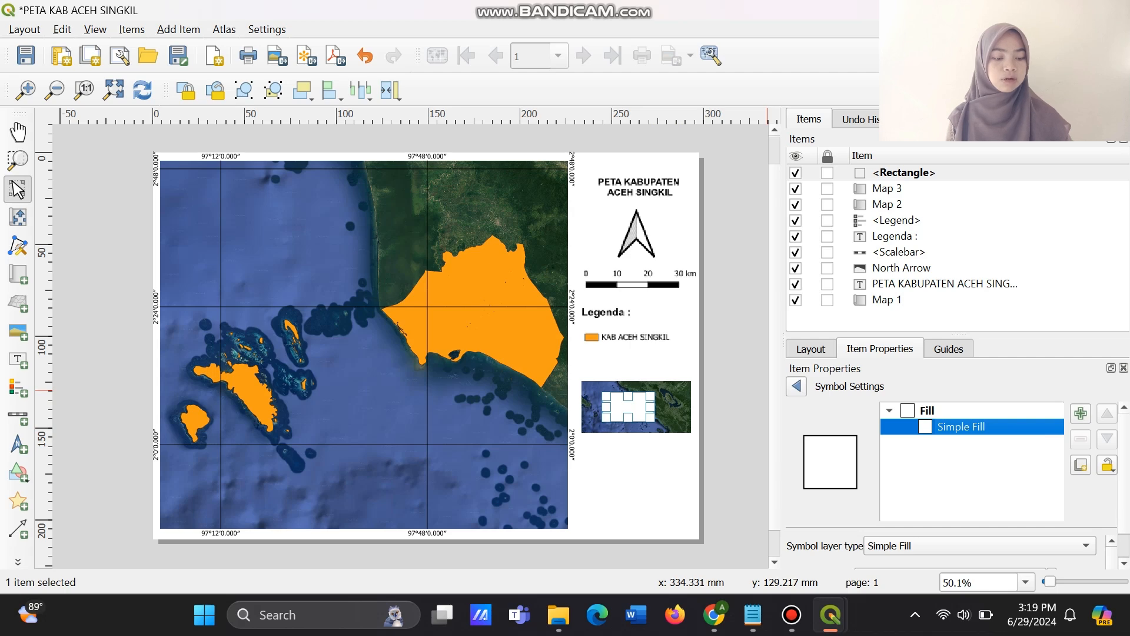
scroll(954, 483, "down", 2)
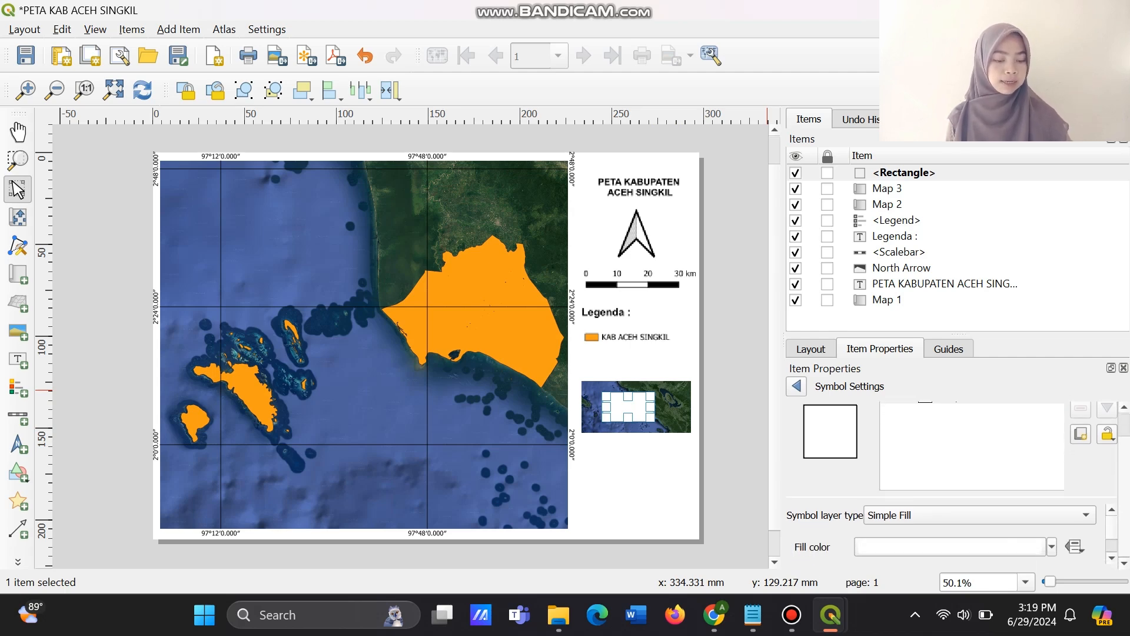
left_click(950, 546)
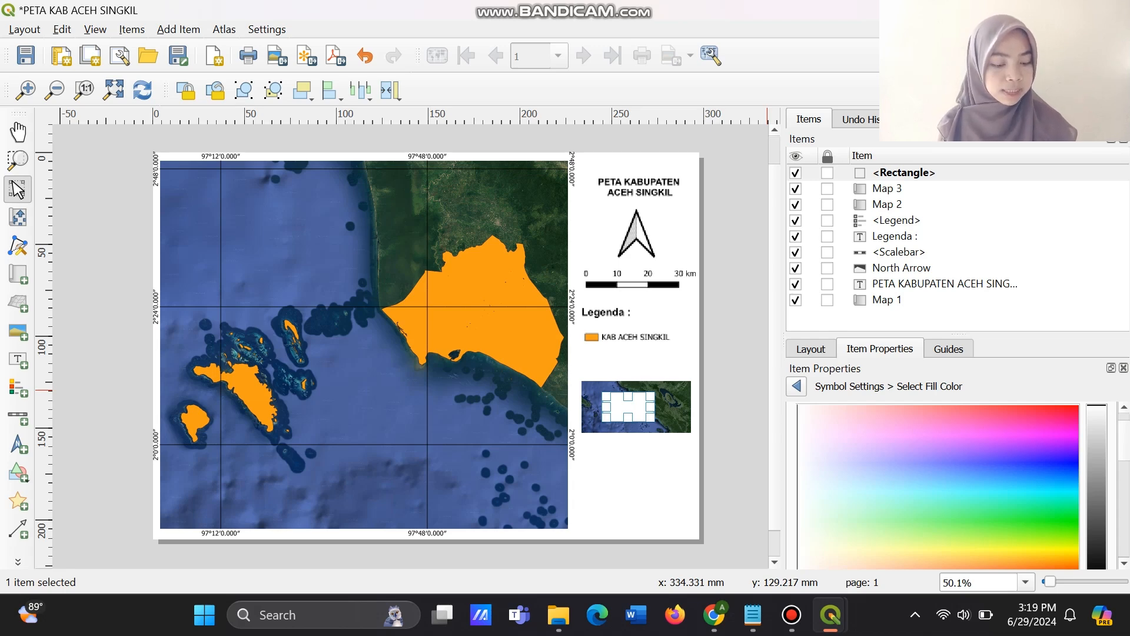
scroll(954, 486, "down", 5)
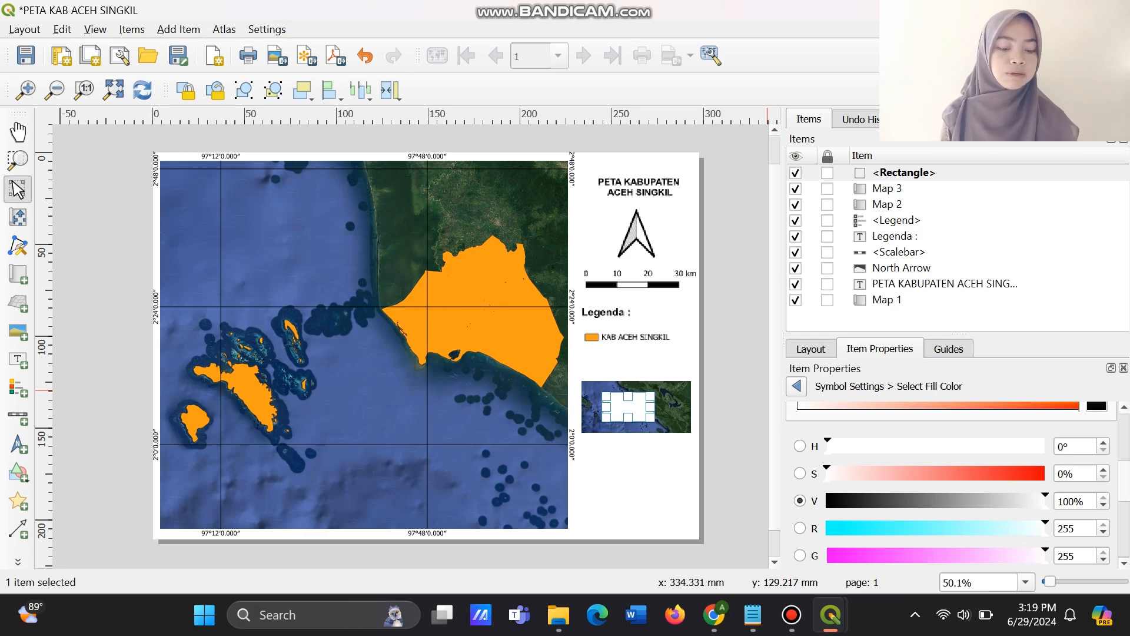
scroll(954, 486, "up", 2)
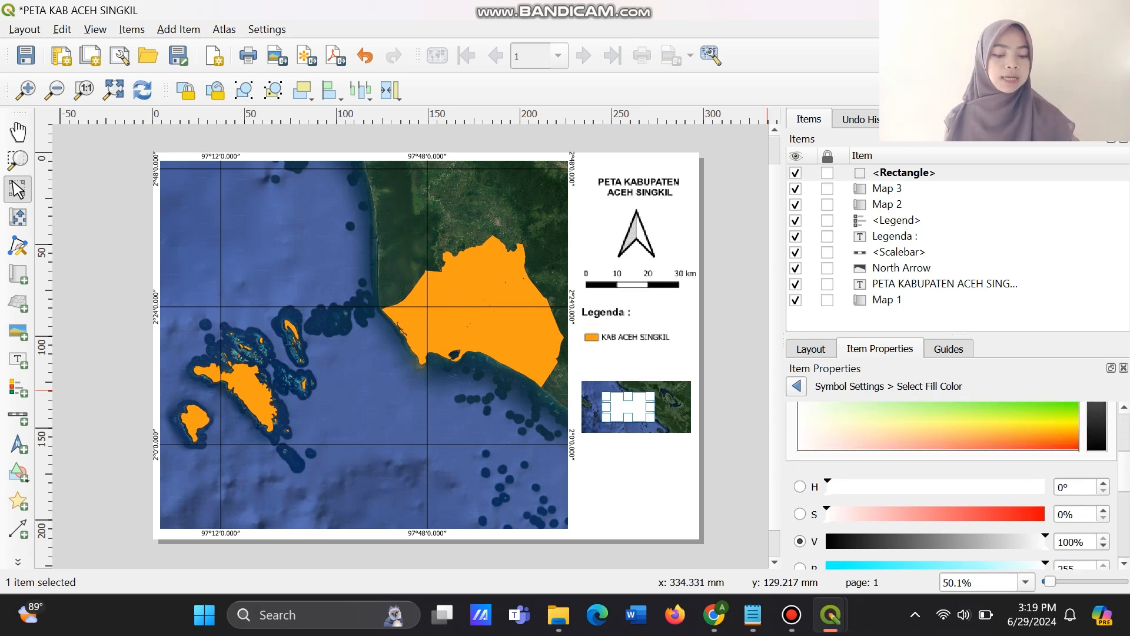
left_click(1030, 514)
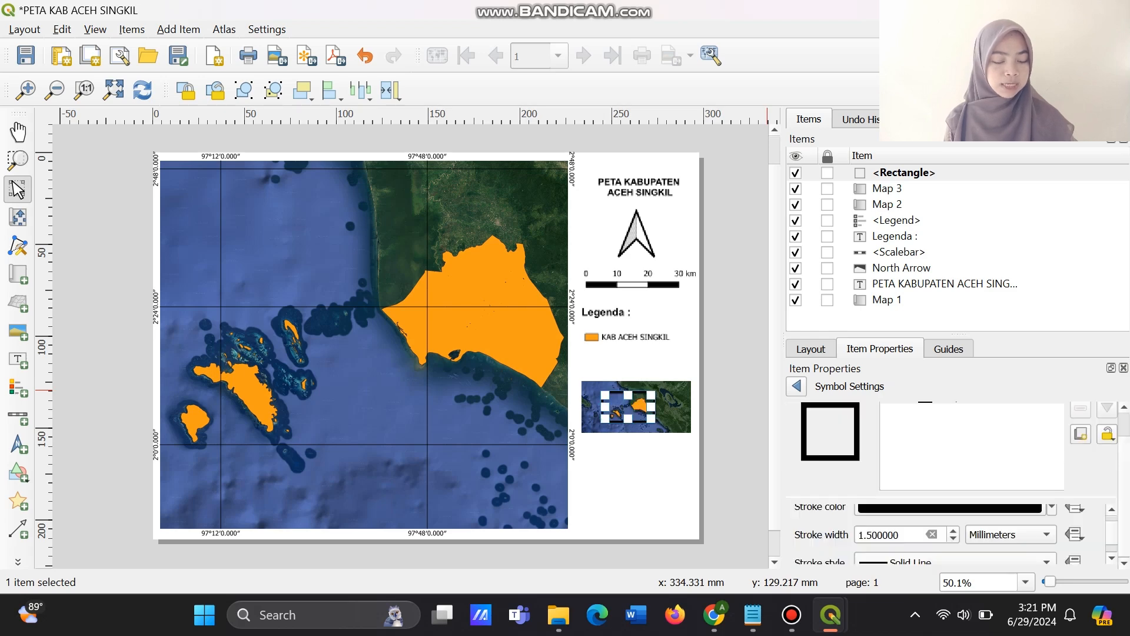
Try orange for the inset rectangle's outline, and set the stroke colour to the recently used red.
scroll(954, 483, "up", 1)
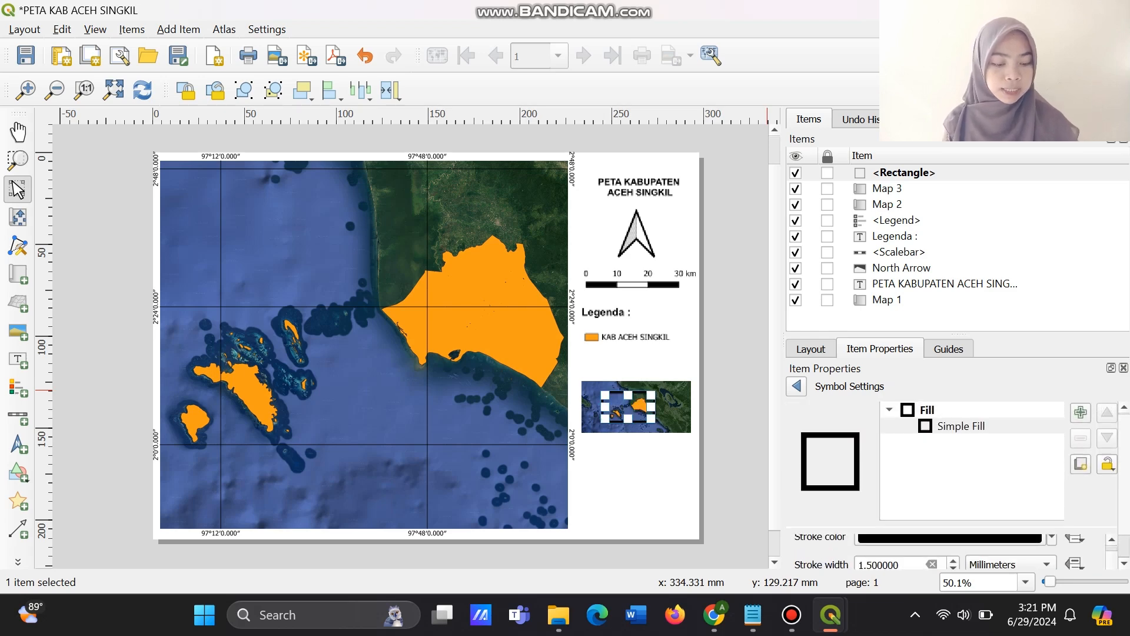
scroll(954, 482, "down", 1)
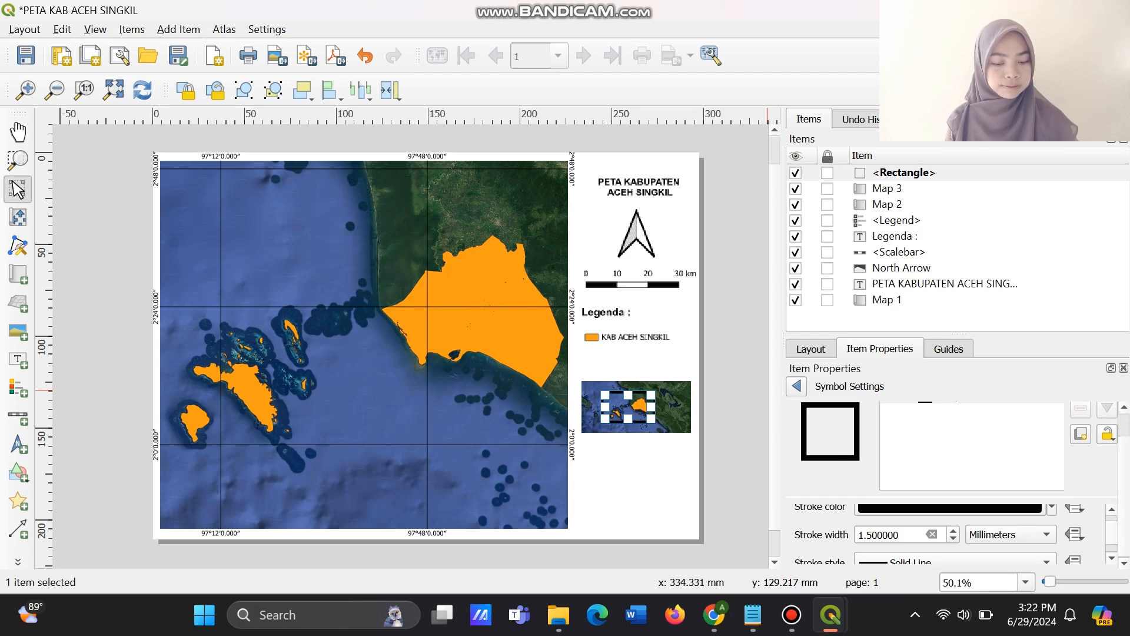
left_click(1052, 508)
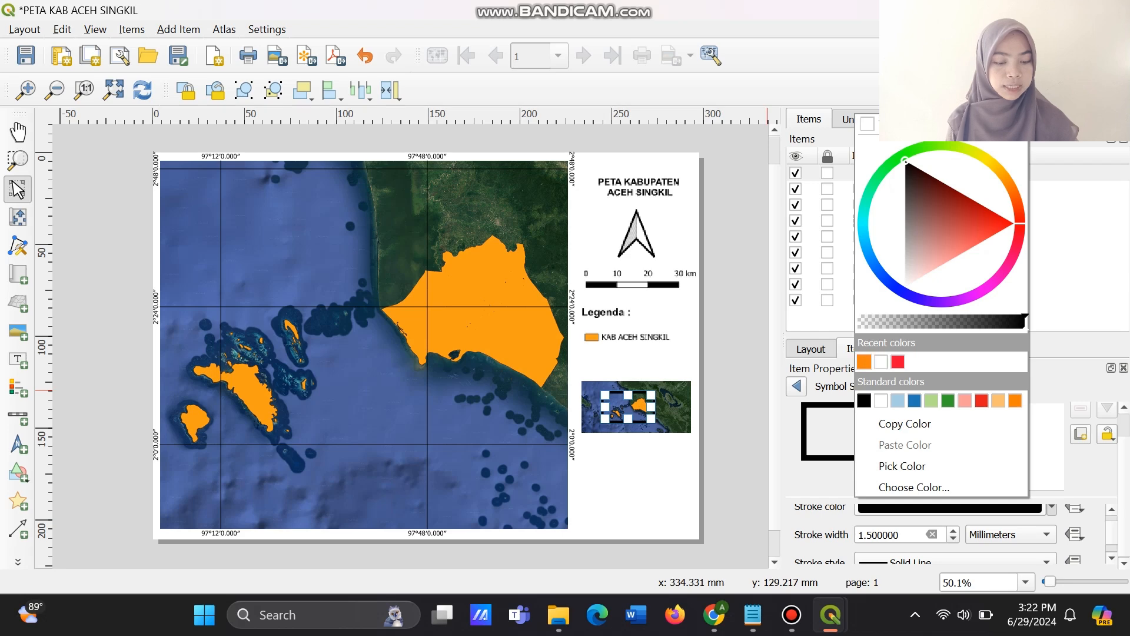
left_click(864, 362)
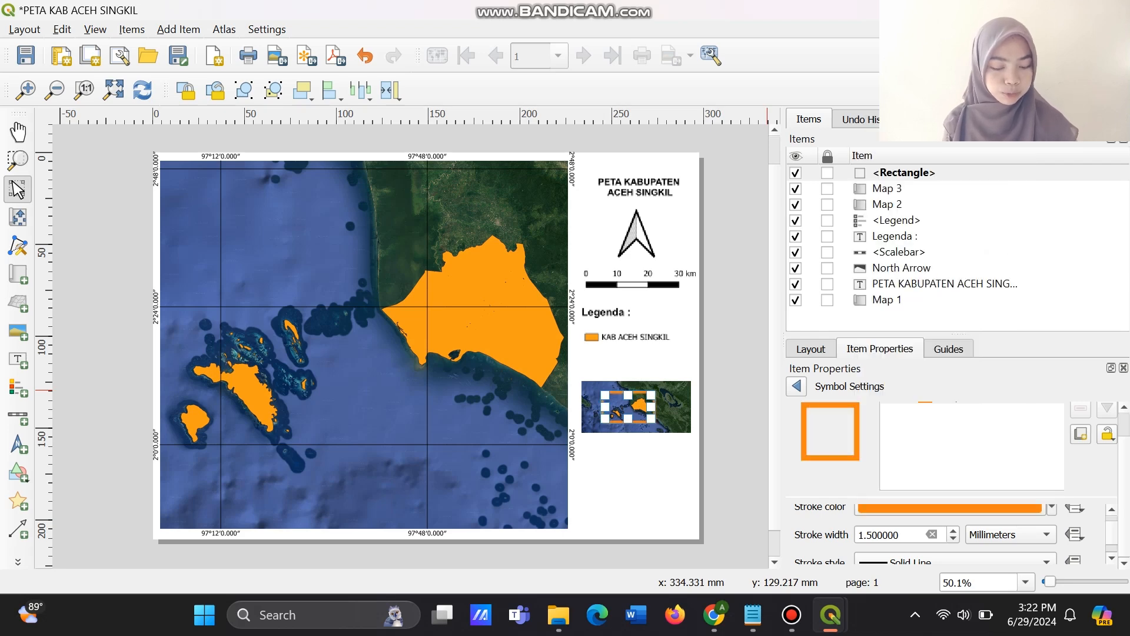
left_click(1053, 508)
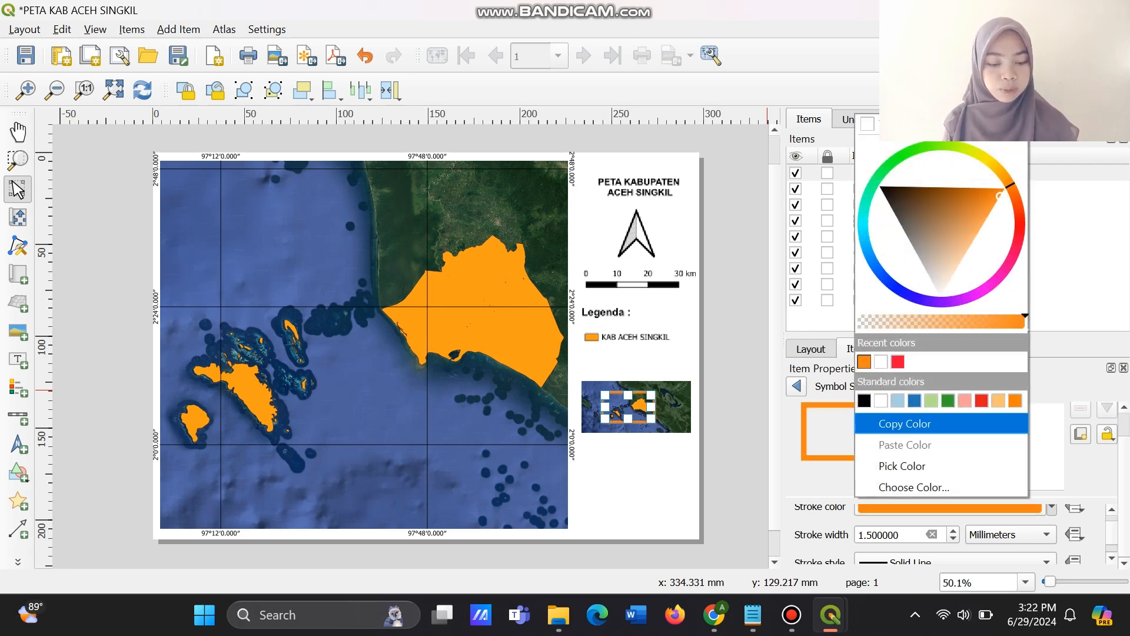
left_click(897, 362)
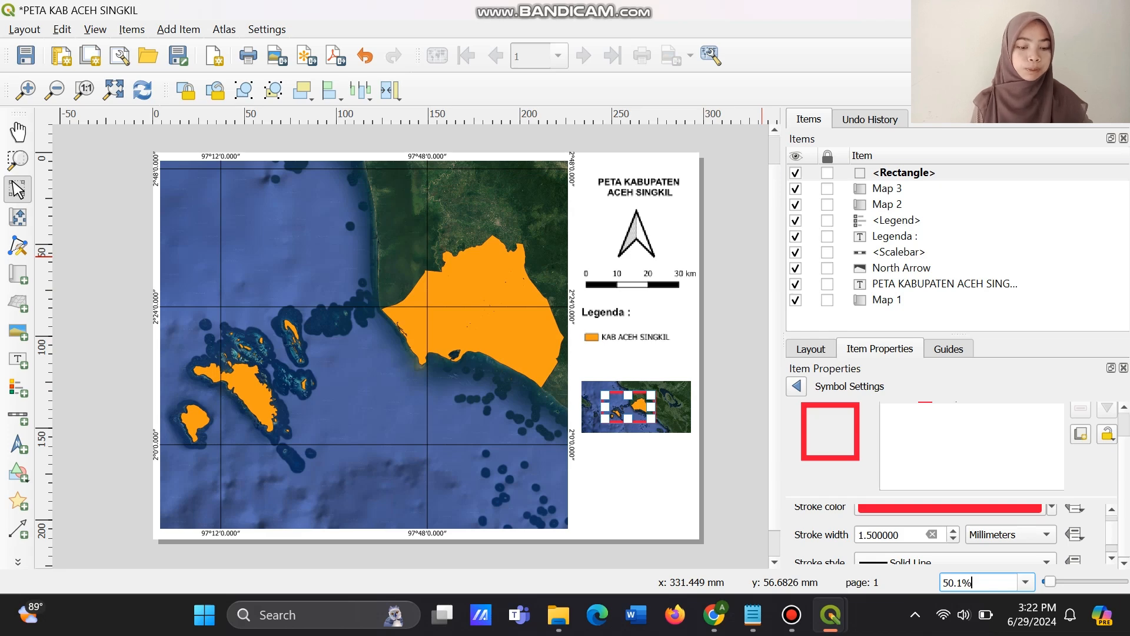
Copy the red inset rectangle and paste the duplicate below the KAB ACEH SINGKIL legend entry.
left_click(904, 172)
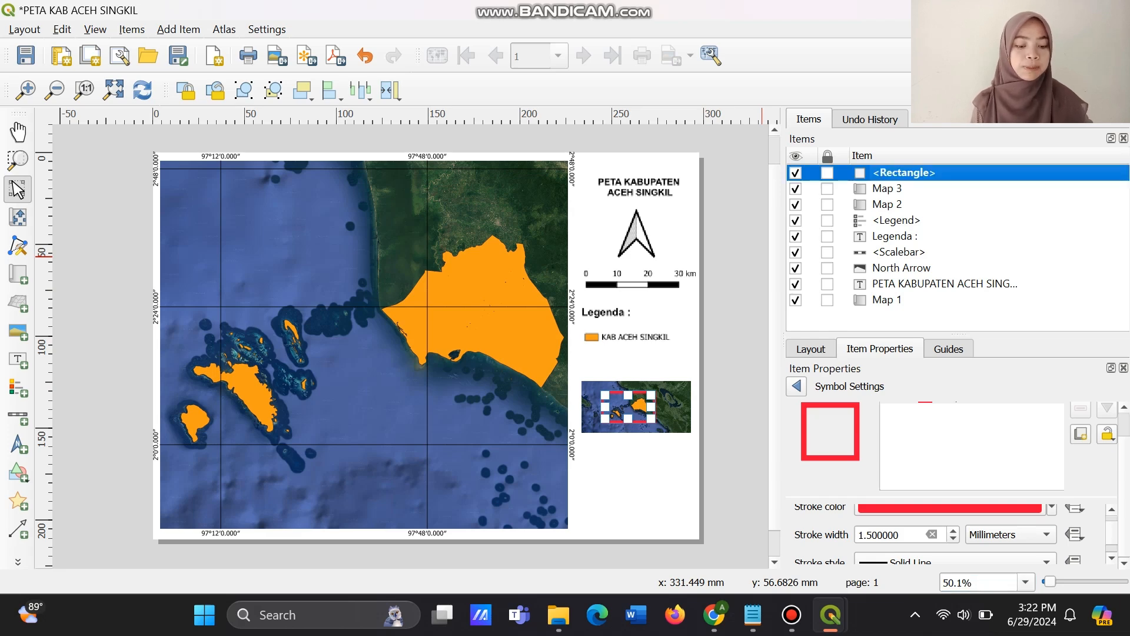
right_click(904, 172)
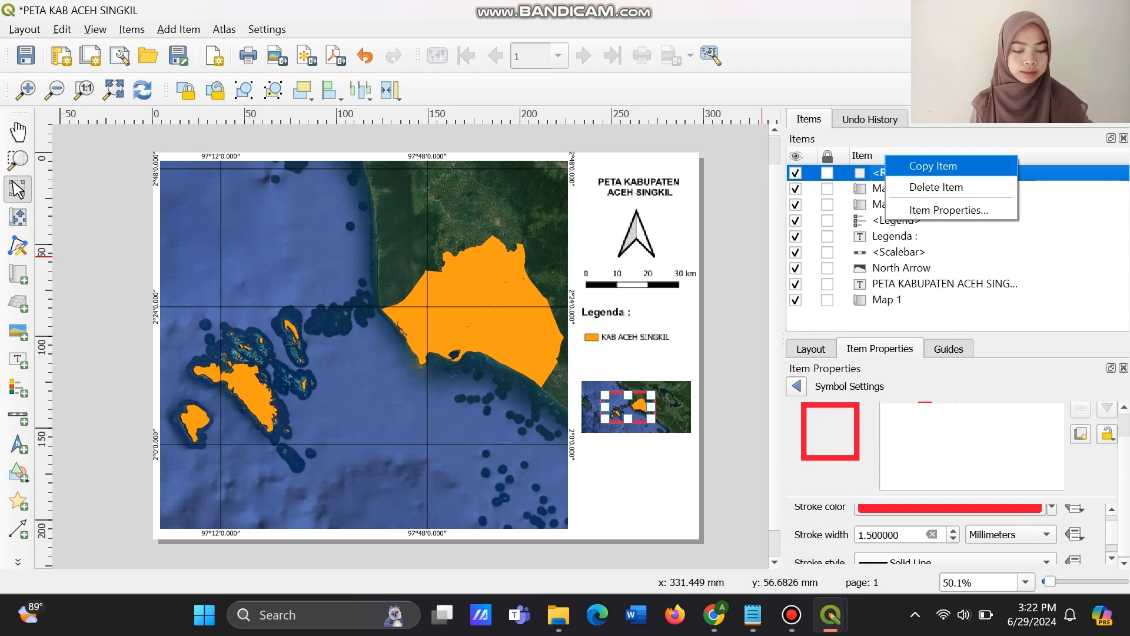
left_click(933, 166)
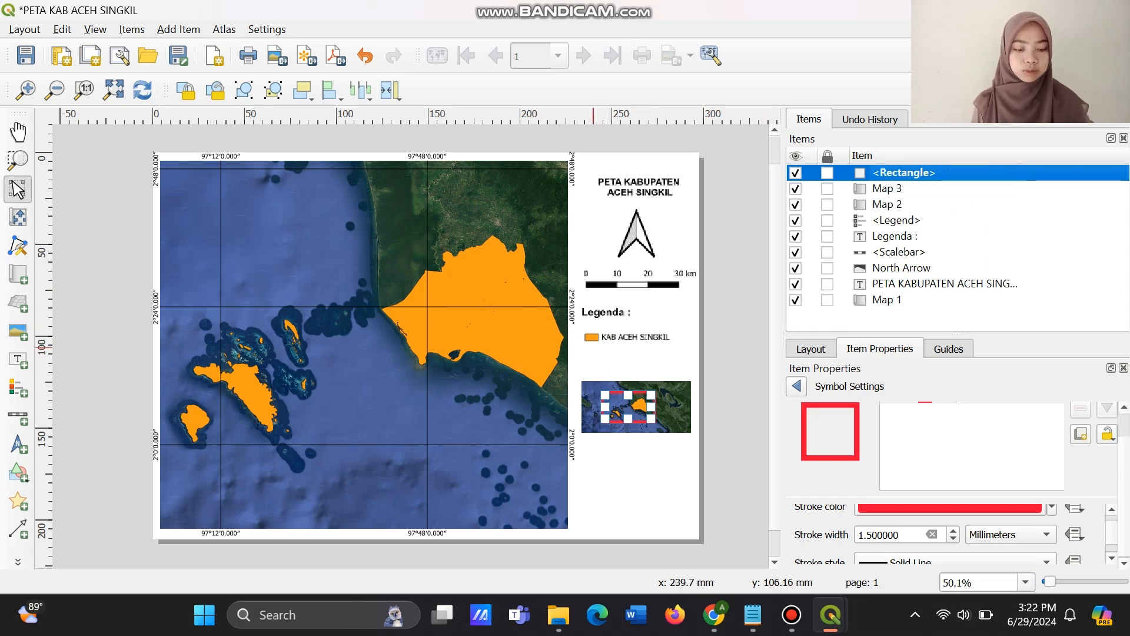
left_click(594, 347)
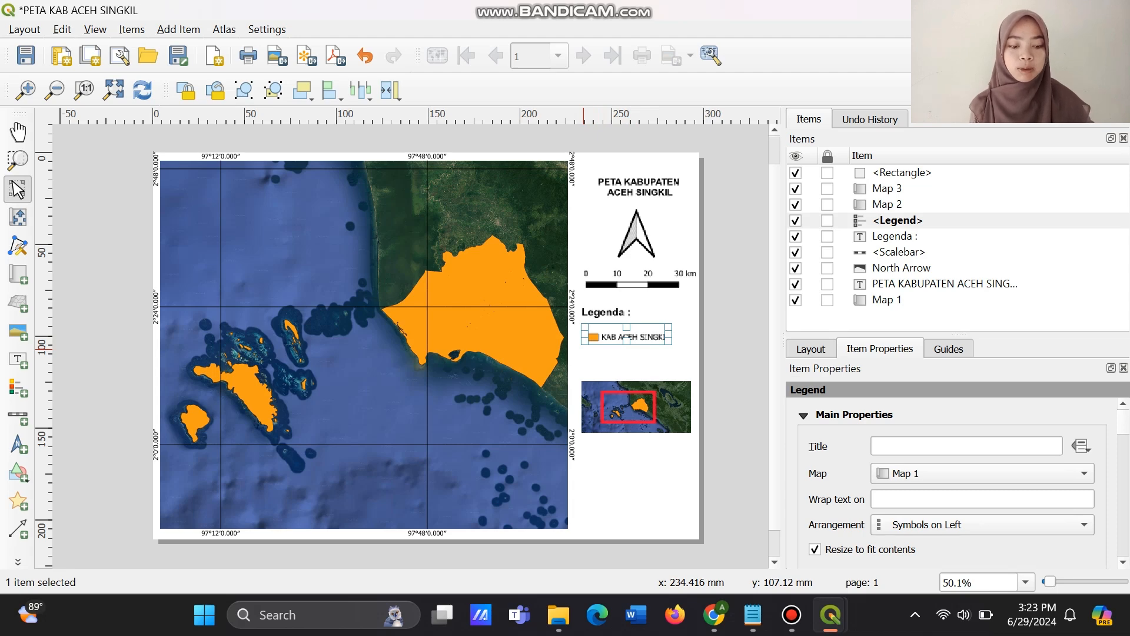
key("ctrl+v")
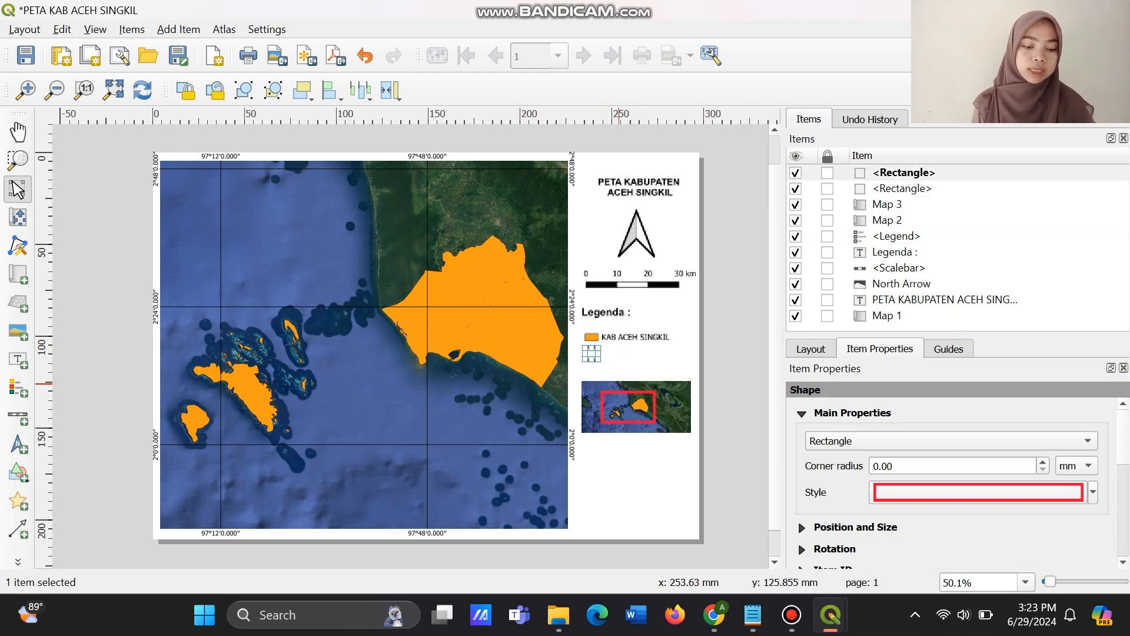
Shrink the pasted red rectangle to the size of a small legend symbol.
left_click_drag(592, 357, 593, 352)
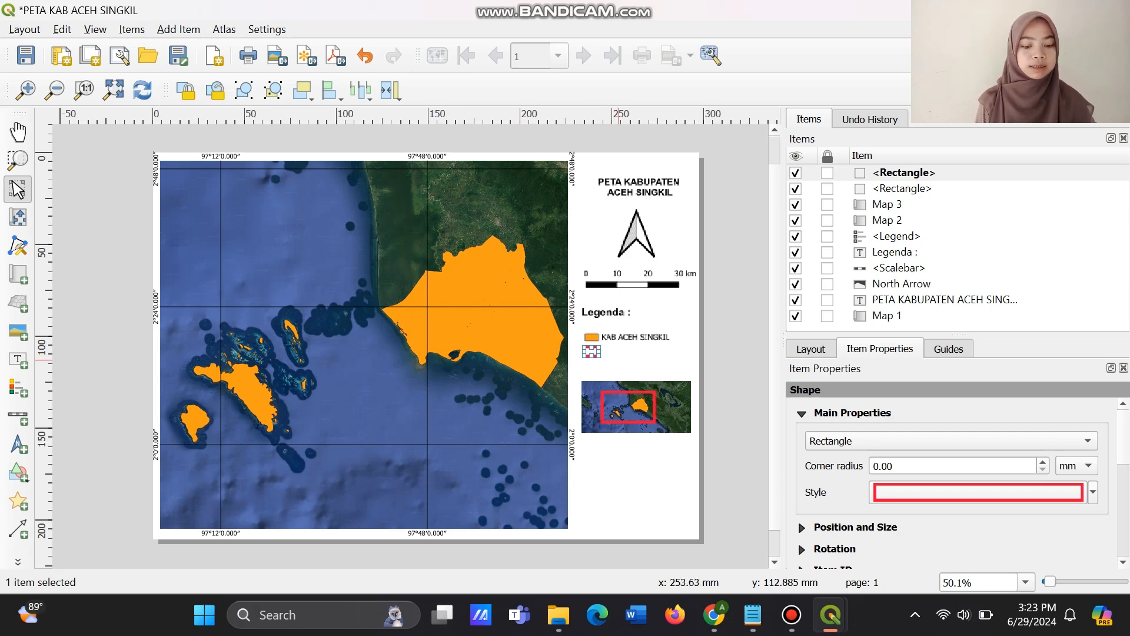
left_click(618, 360)
left_click(590, 352)
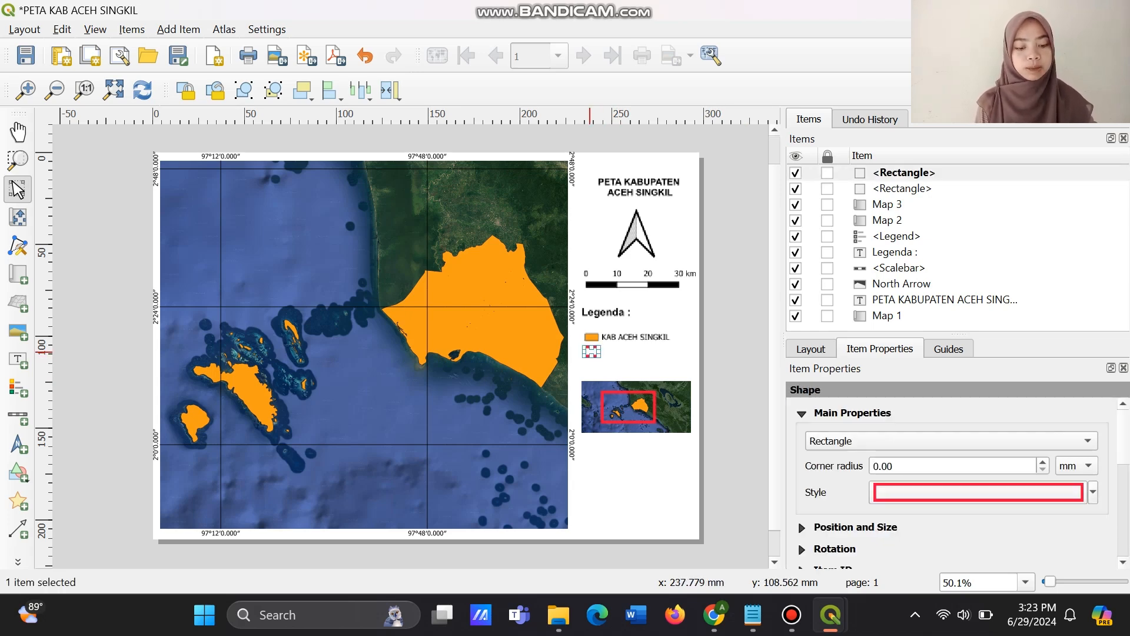
left_click_drag(593, 352, 593, 352)
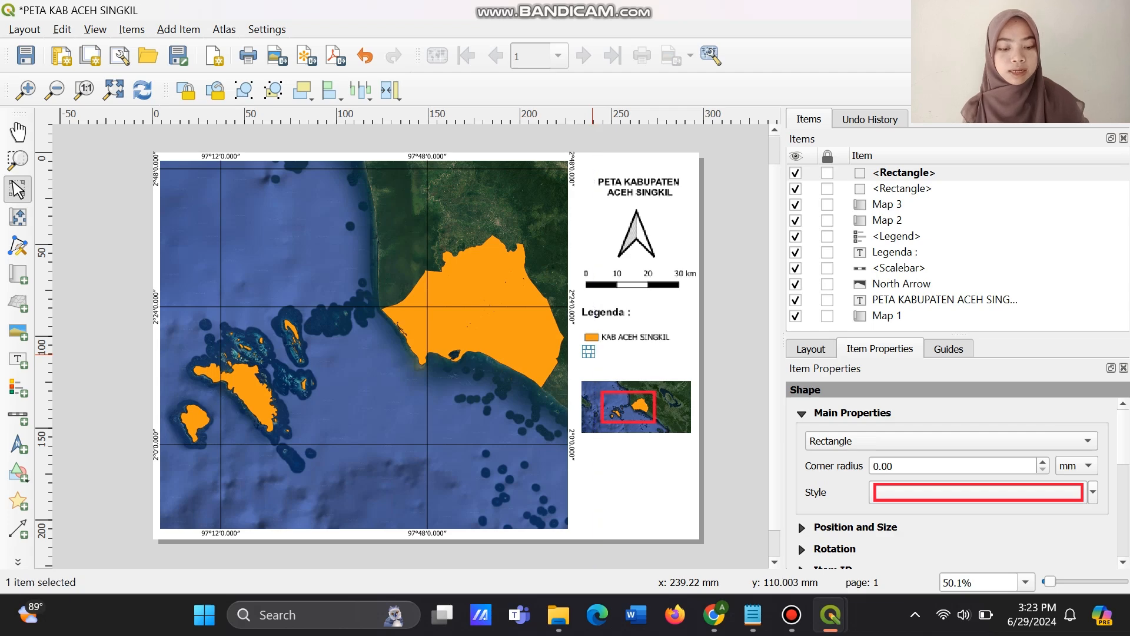
left_click(608, 353)
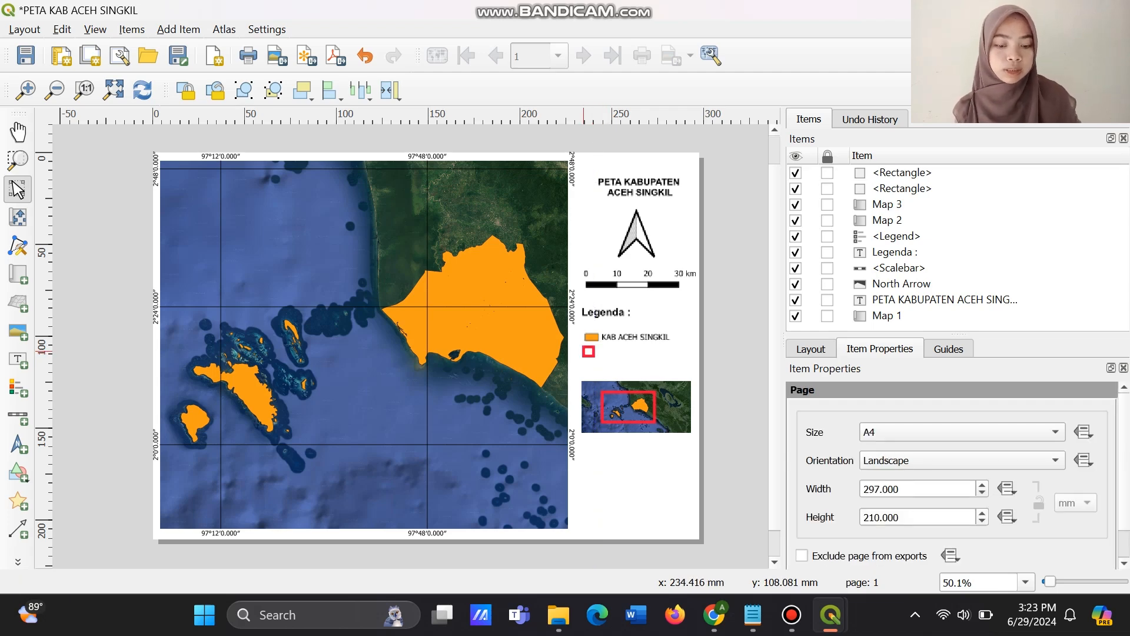
Place the small red rectangle directly under the orange legend symbol and widen it to about the same width.
left_click_drag(587, 352, 593, 347)
left_click(607, 342)
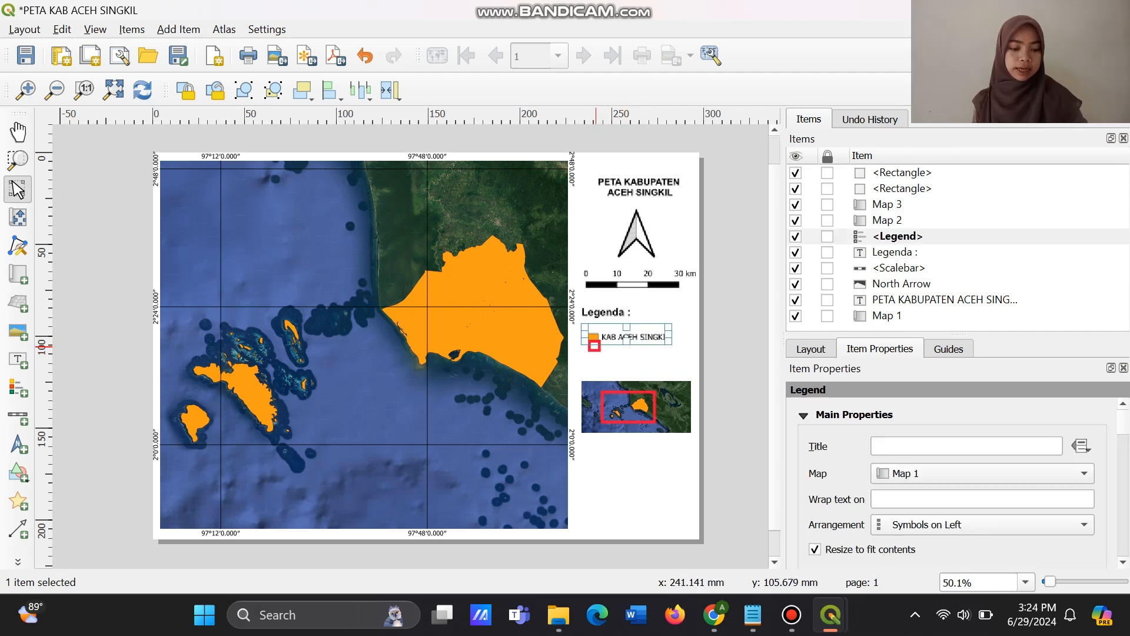
left_click(596, 347)
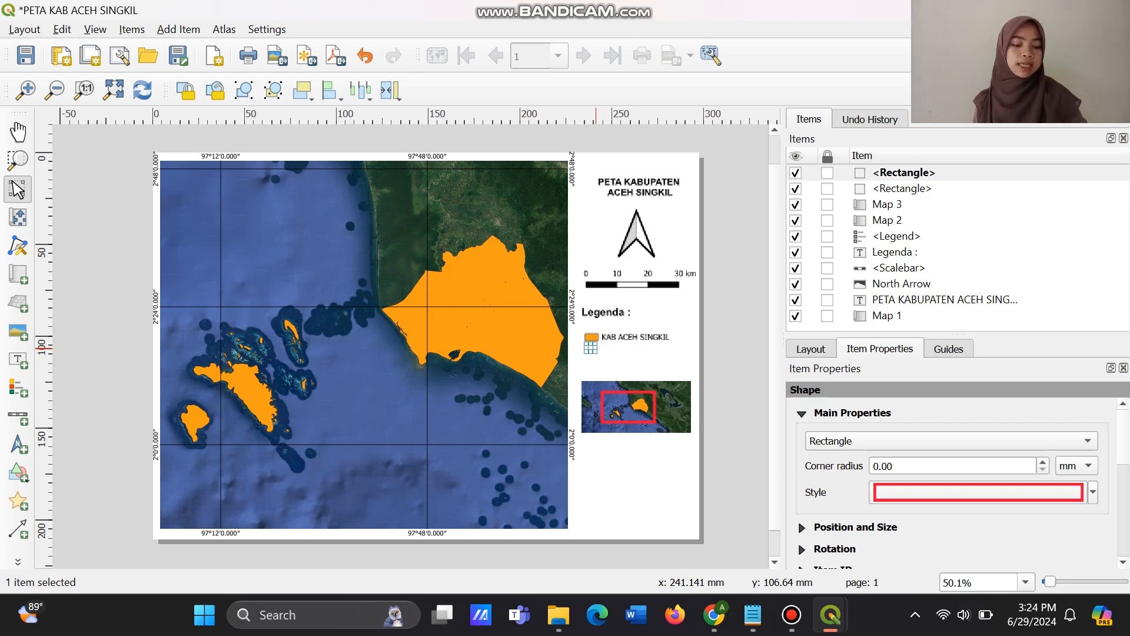
left_click(621, 363)
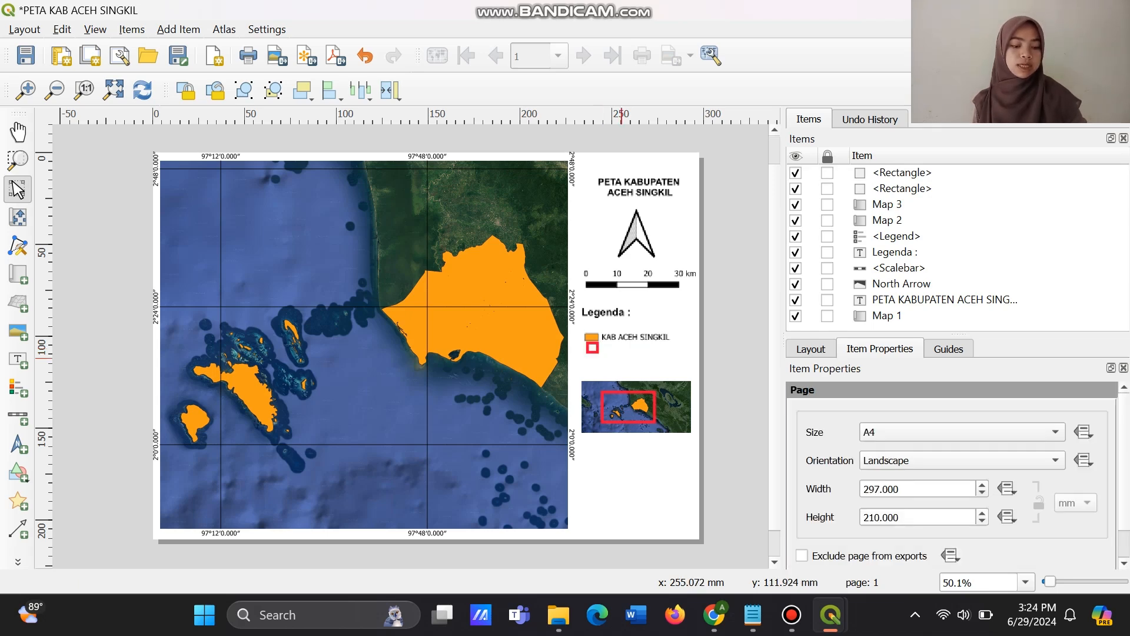
left_click(592, 346)
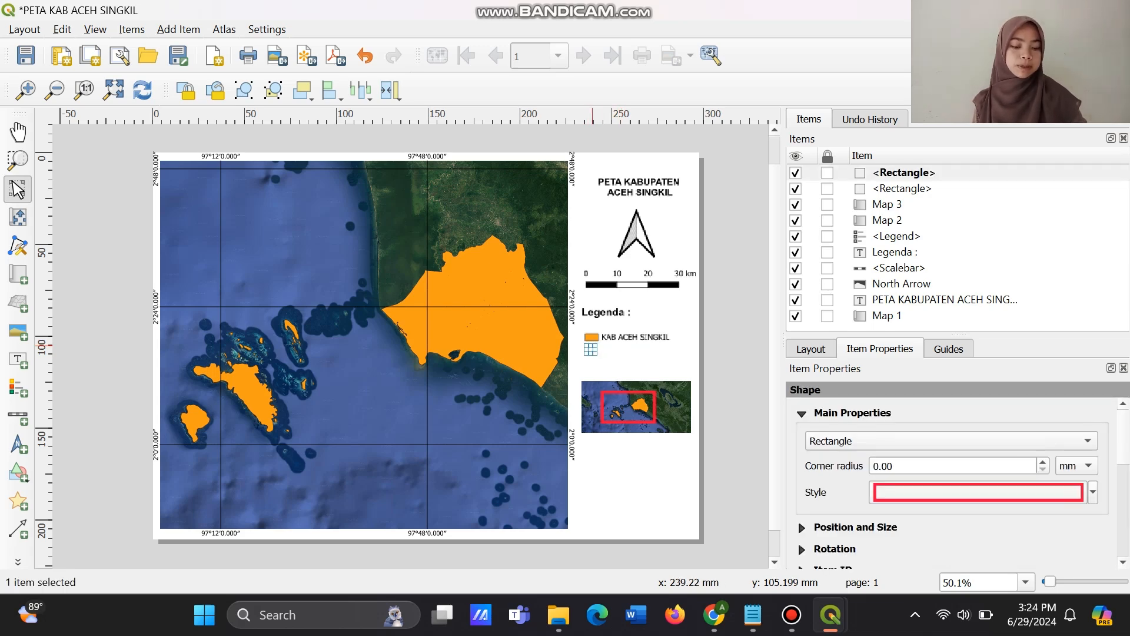
left_click(641, 342)
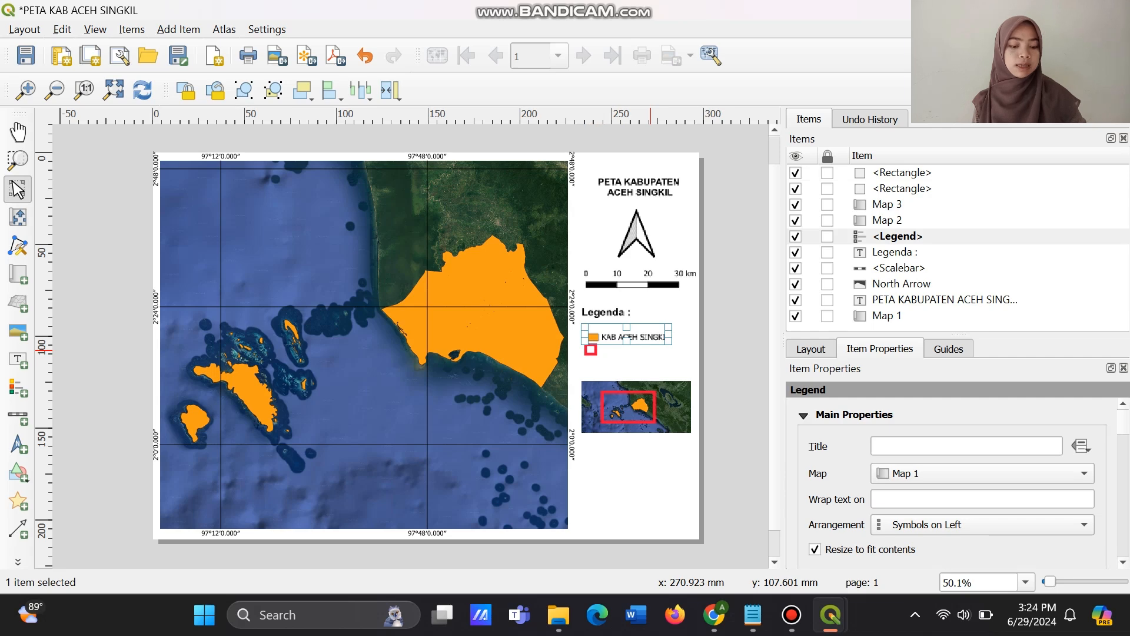
left_click(654, 360)
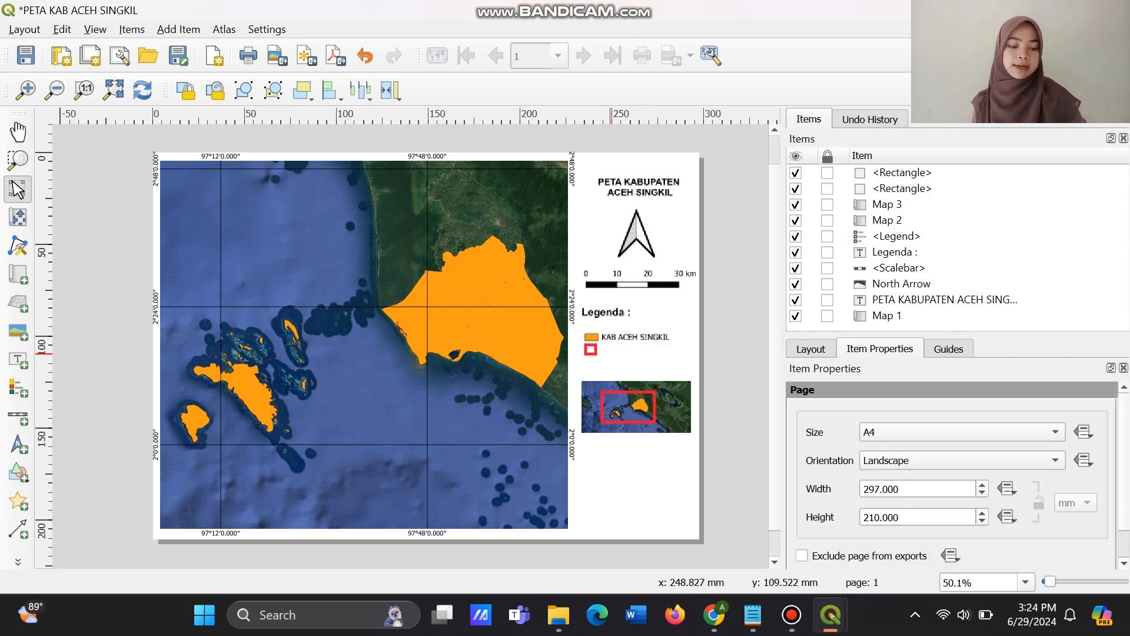
left_click(592, 349)
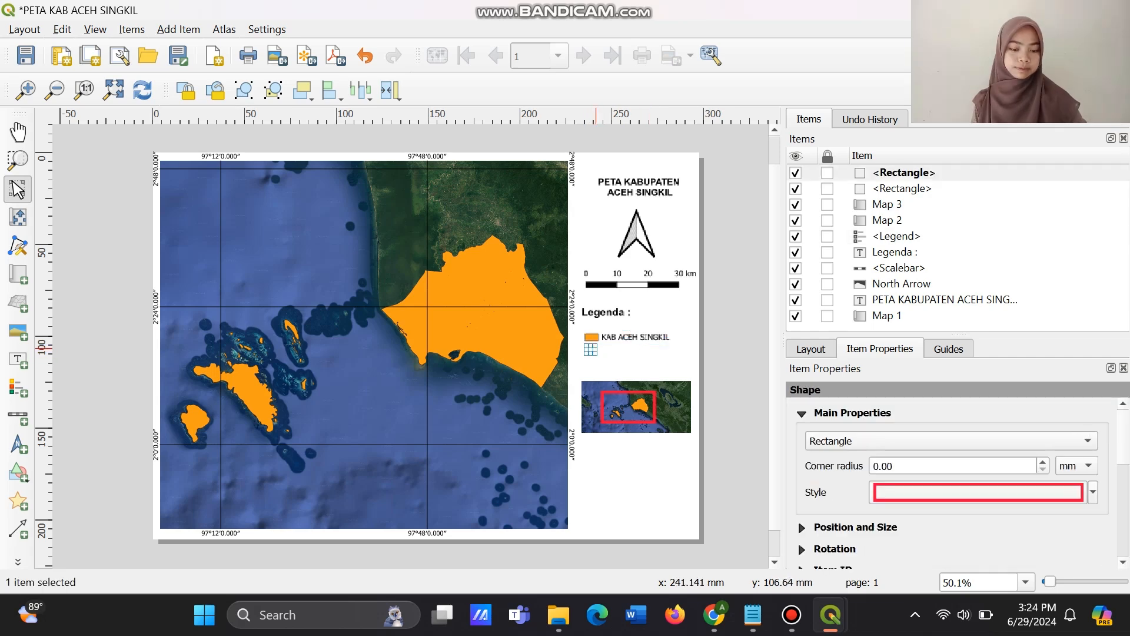
left_click_drag(595, 349, 596, 349)
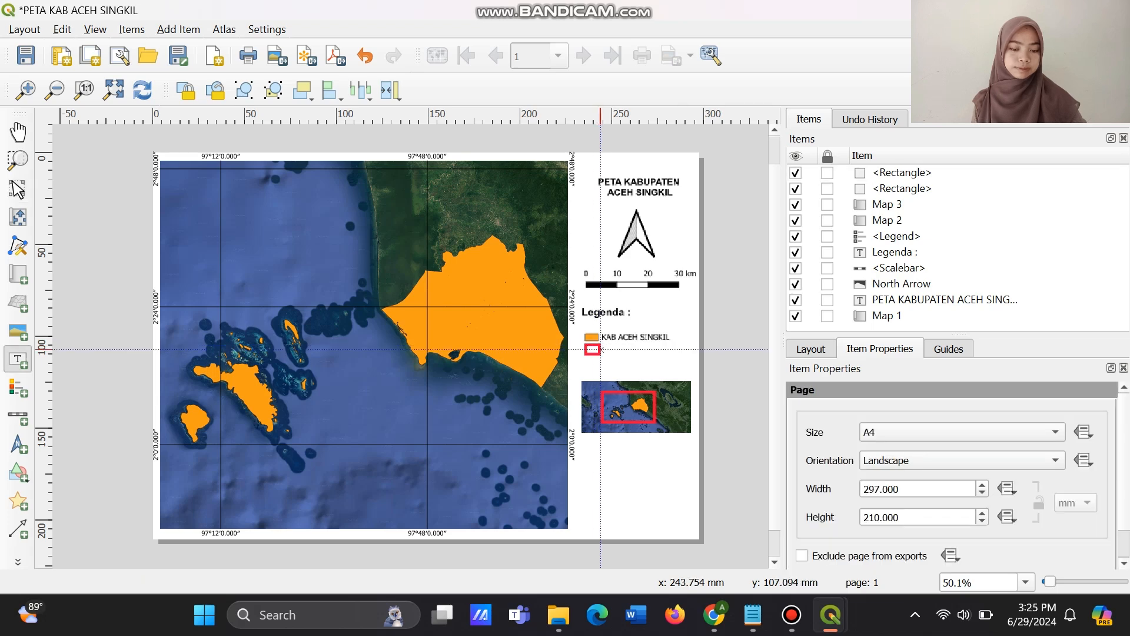
Add a label beside the small red rectangle under the legend entry with the text "Lokasi Kabupaten".
left_click_drag(600, 349, 685, 355)
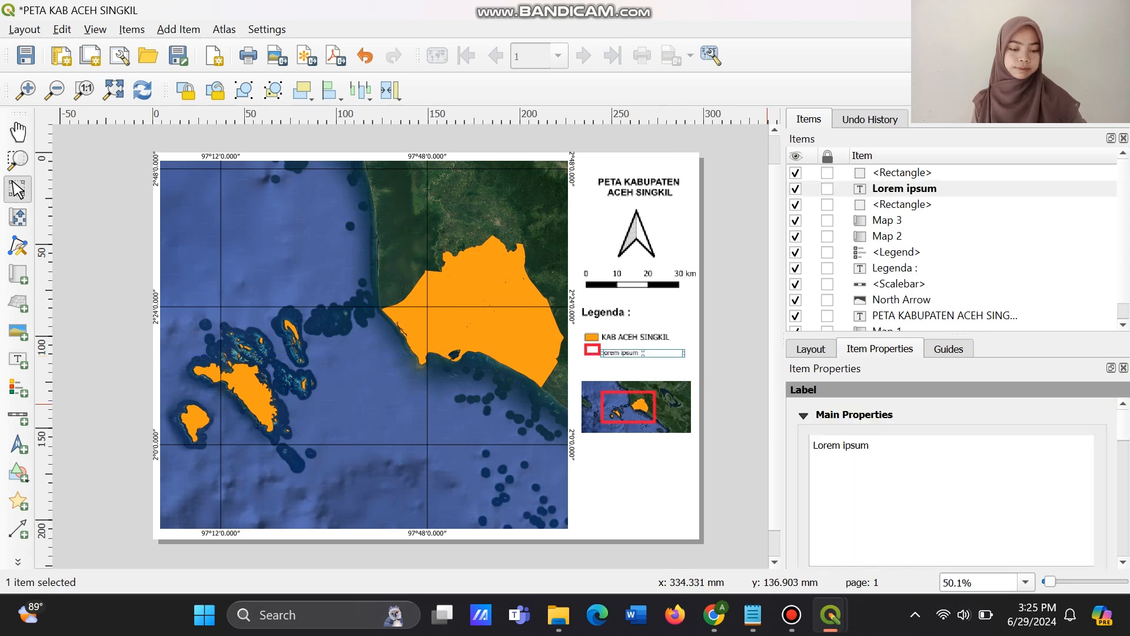
key("shift+Left")
key("shift+Left")
key("shift+Left")
key("shift+Left")
key("shift+Left")
key("shift+Left")
key("shift+Left")
key("shift+Left")
key("shift+Left")
key("shift+Left")
key("shift+Left")
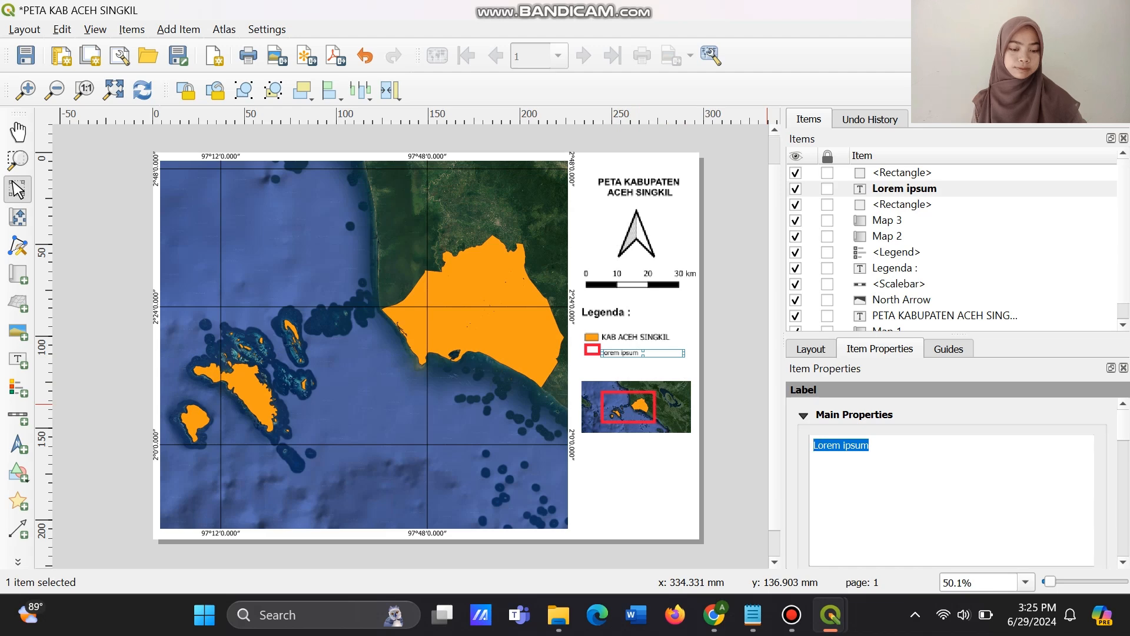
type("Lokasi ")
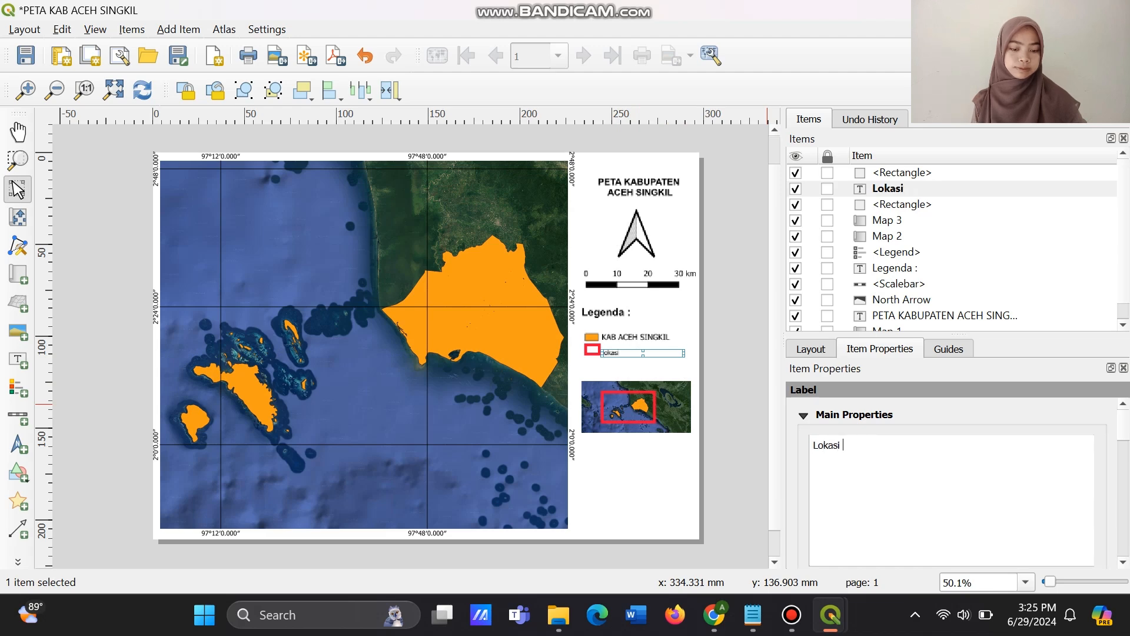
type("Kabupaten A")
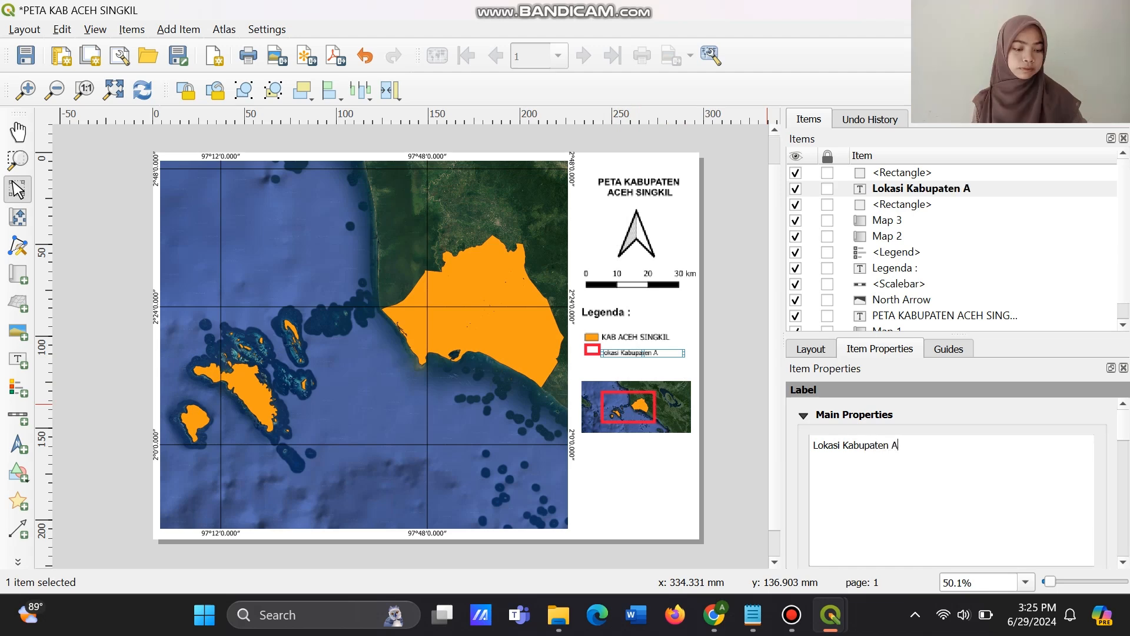
key("BackSpace")
key("BackSpace")
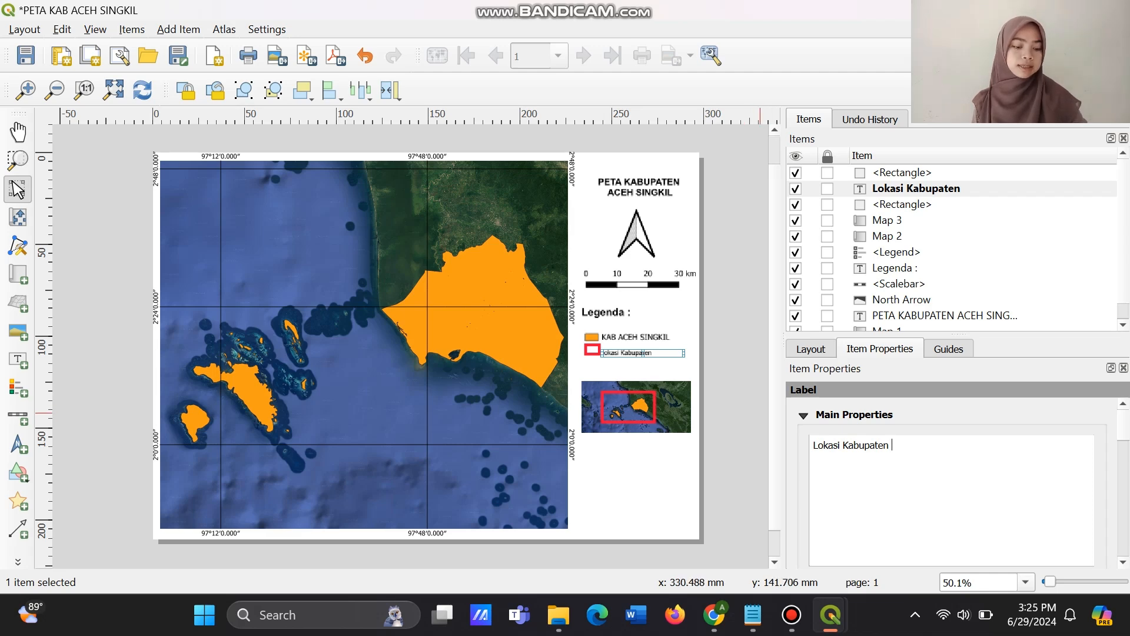
Set the font of the Lokasi Kabupaten label to Arial.
scroll(953, 483, "down", 5)
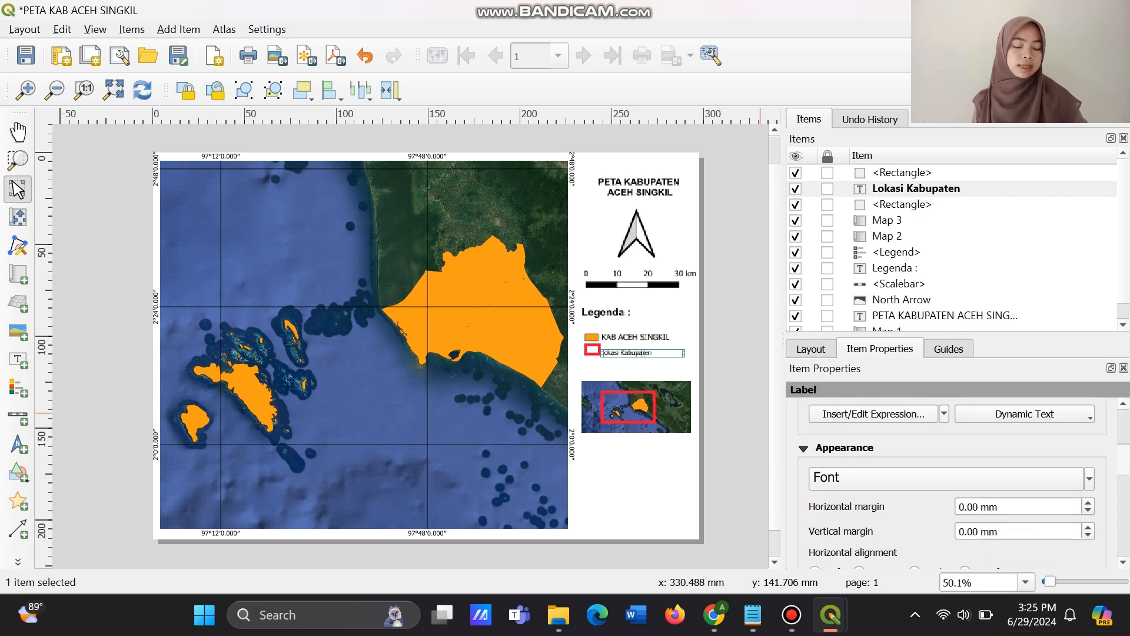
left_click(946, 478)
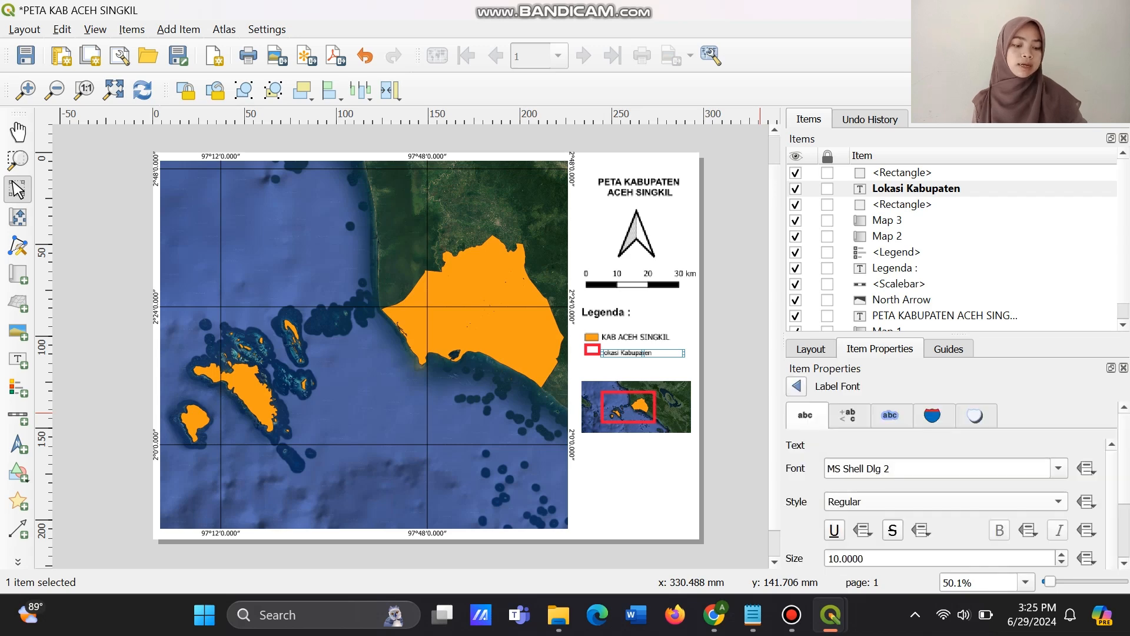
left_click(946, 469)
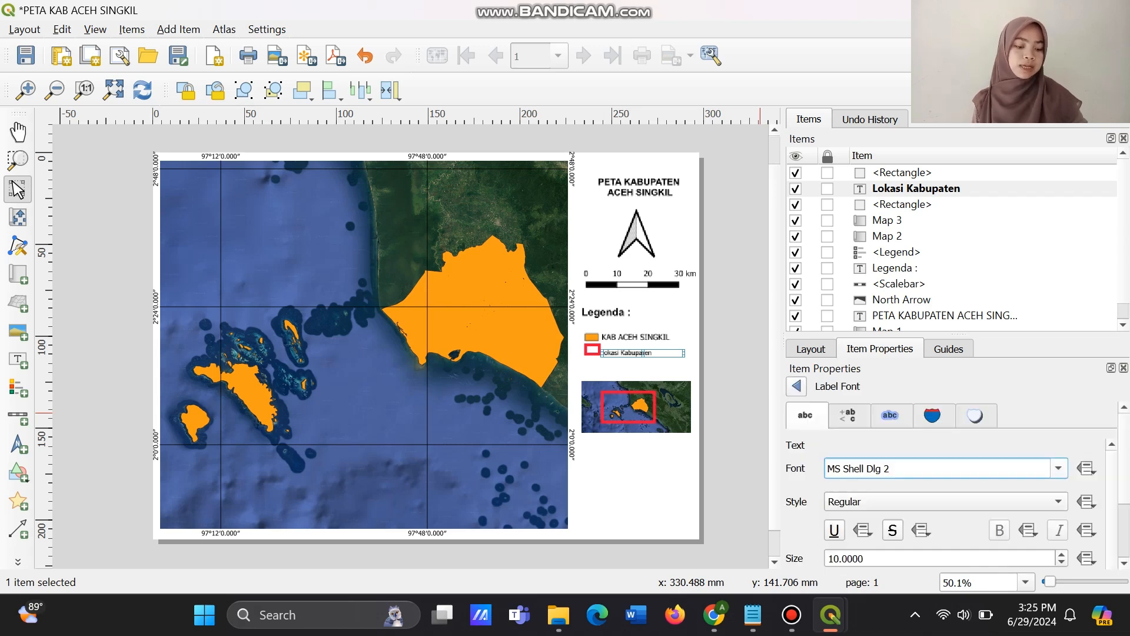
left_click(1058, 469)
scroll(921, 374, "up", 15)
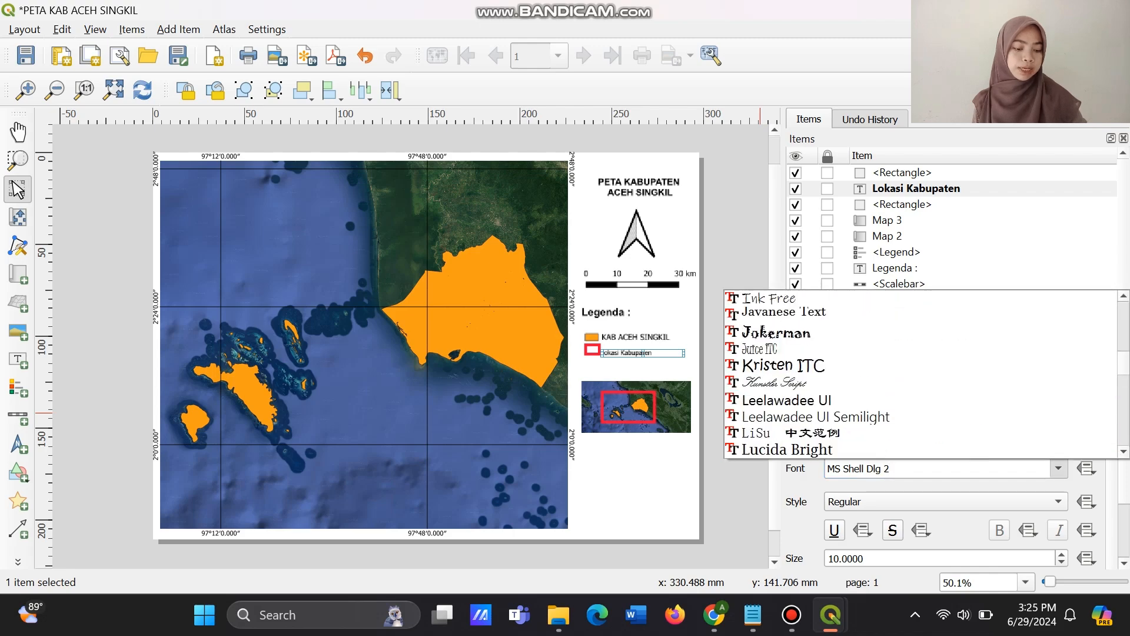
scroll(921, 374, "up", 15)
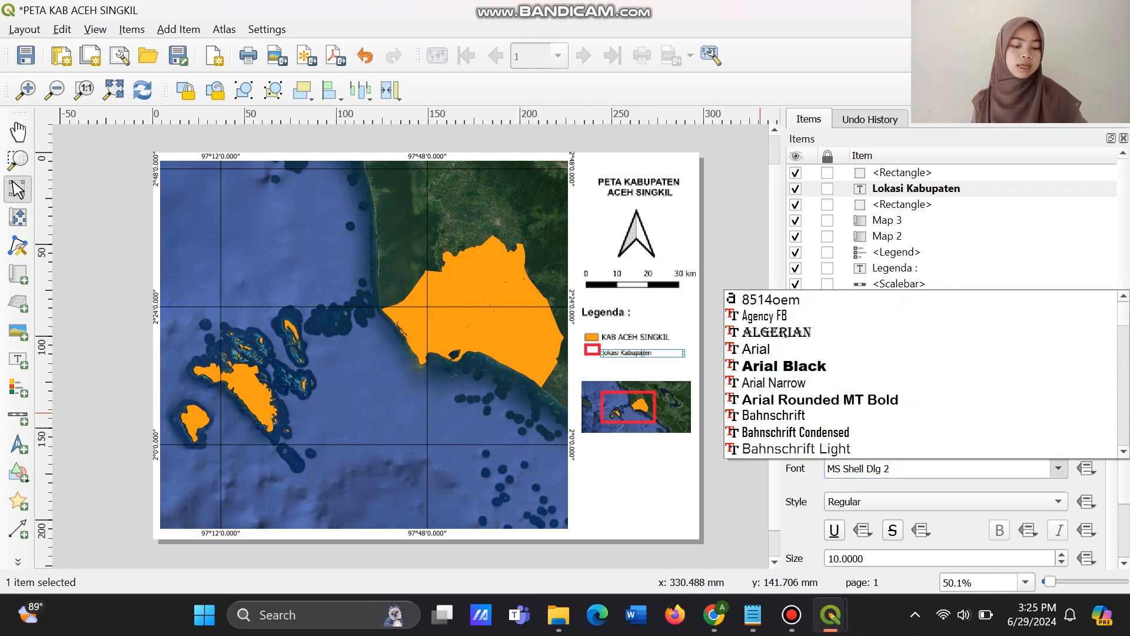
left_click(921, 349)
scroll(946, 471, "down", 2)
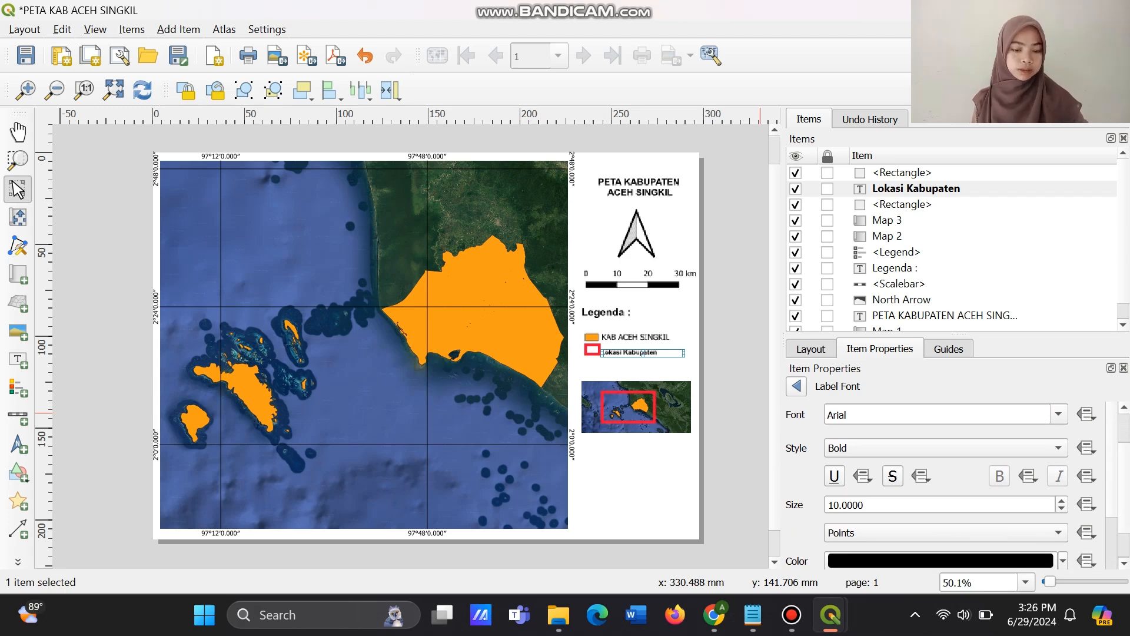
Try a font size of 16 points for the Lokasi Kabupaten label.
left_click(839, 506)
key("BackSpace")
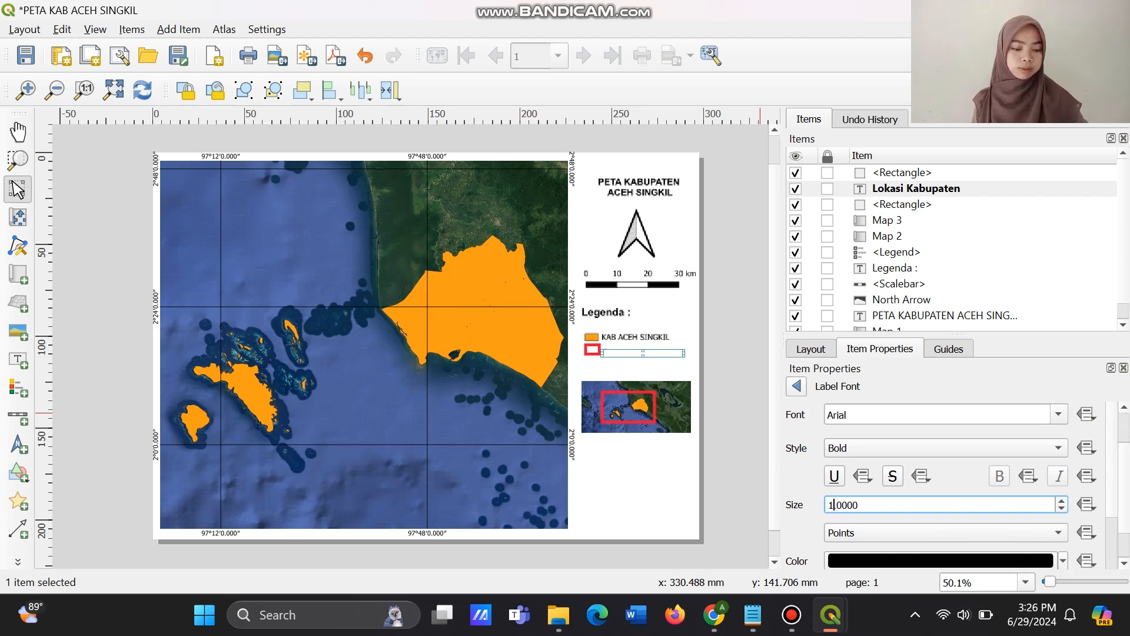
type("6")
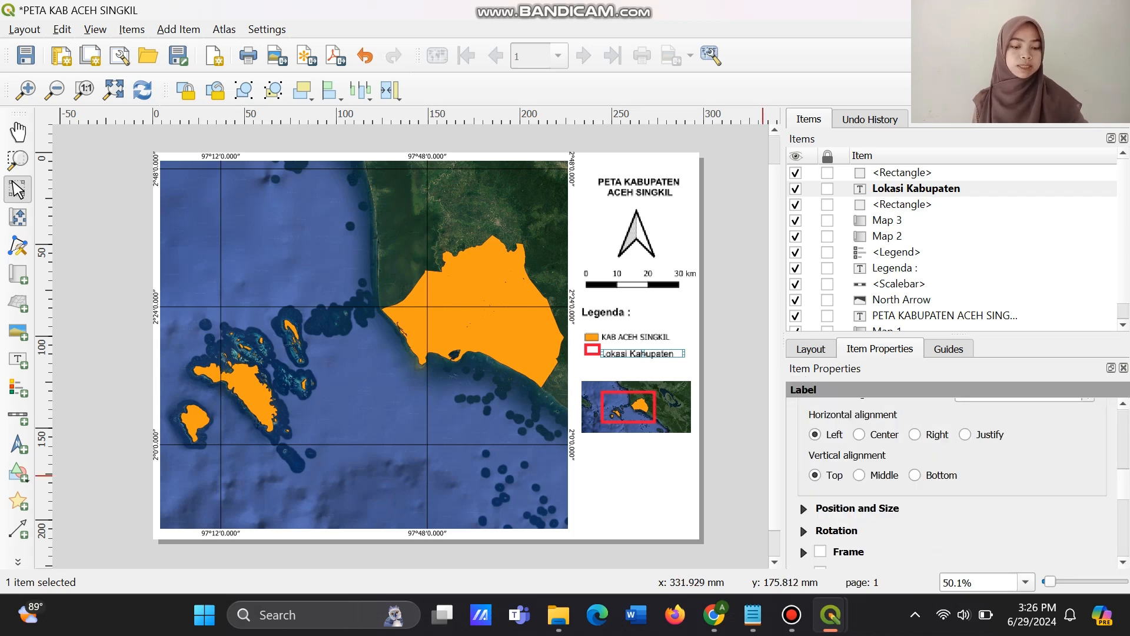
Align the Lokasi Kabupaten text to the horizontal center and vertical middle, and move the label level with the small red rectangle.
left_click(859, 434)
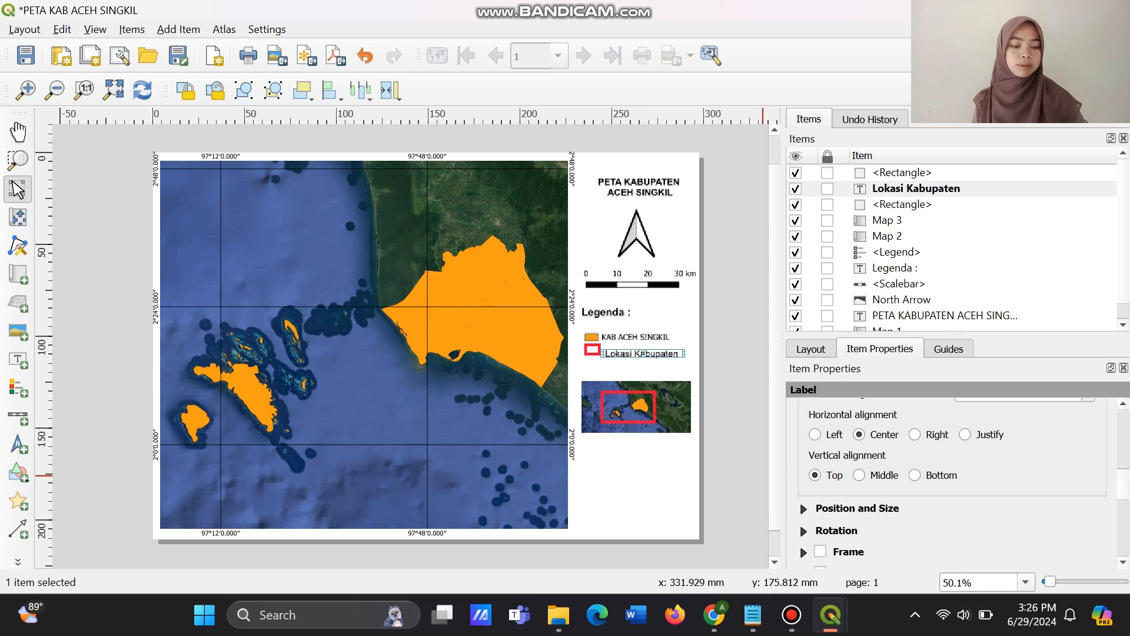
left_click(860, 475)
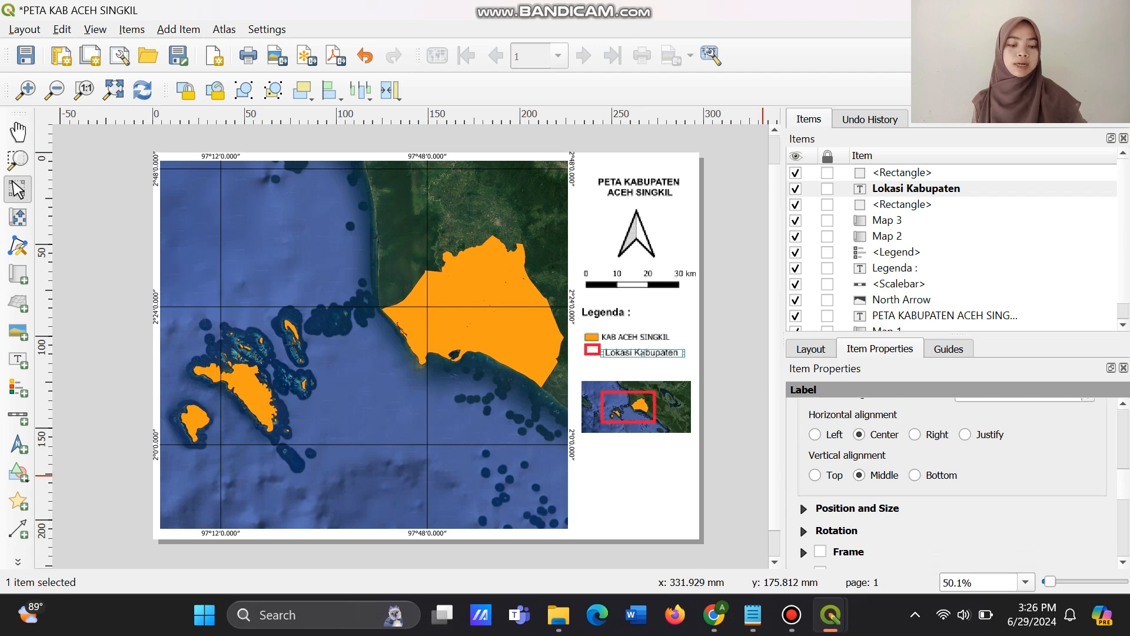
left_click(655, 449)
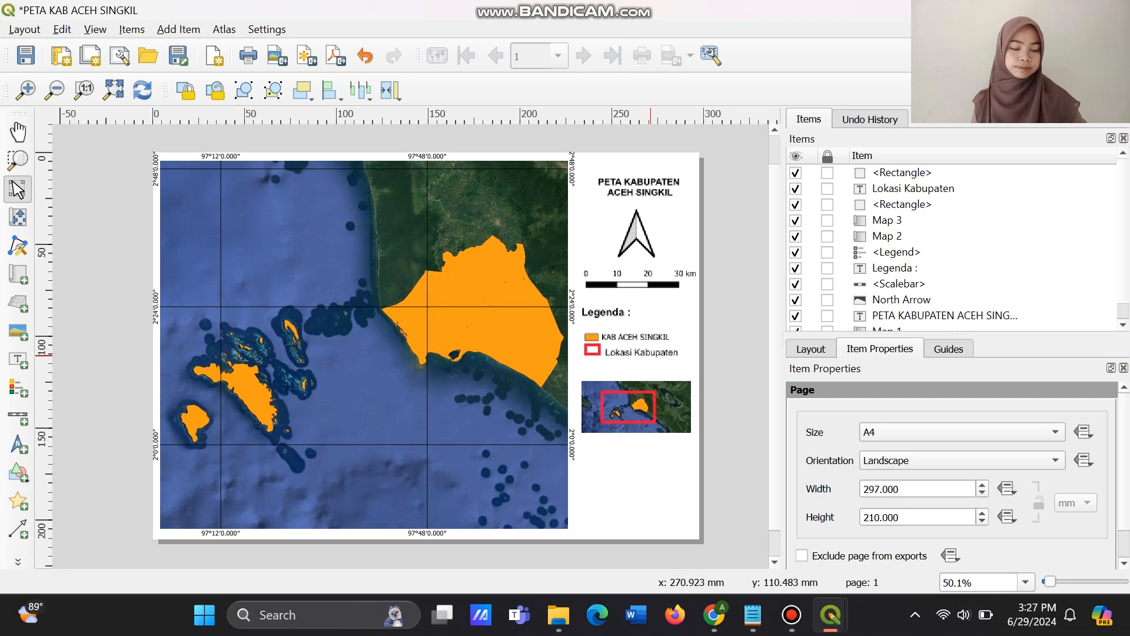
left_click_drag(650, 355, 649, 353)
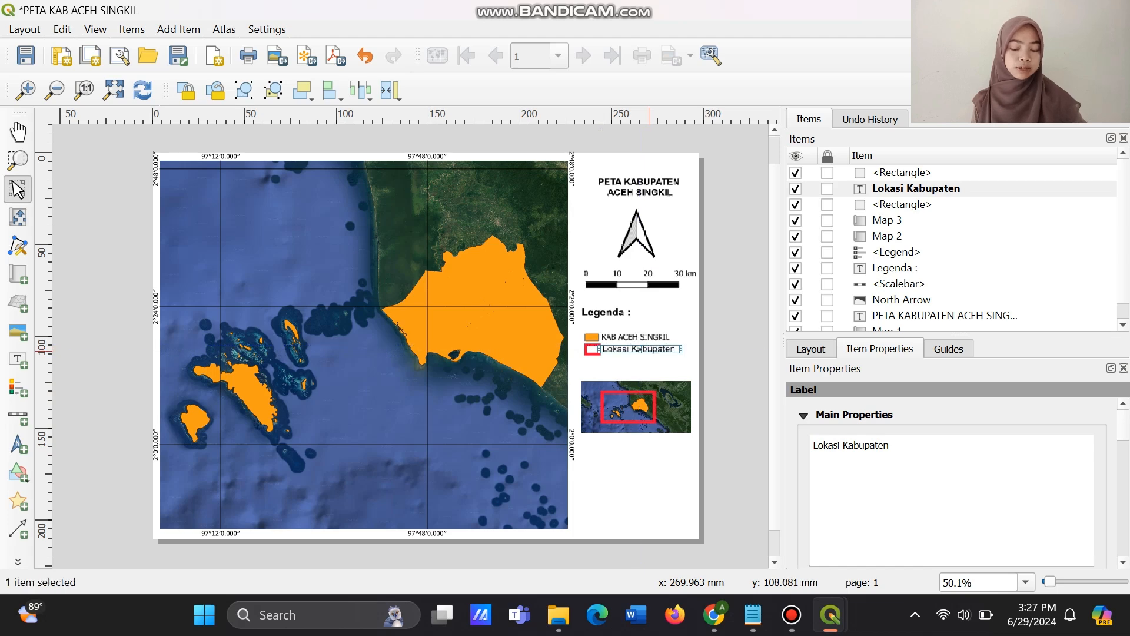
left_click(666, 500)
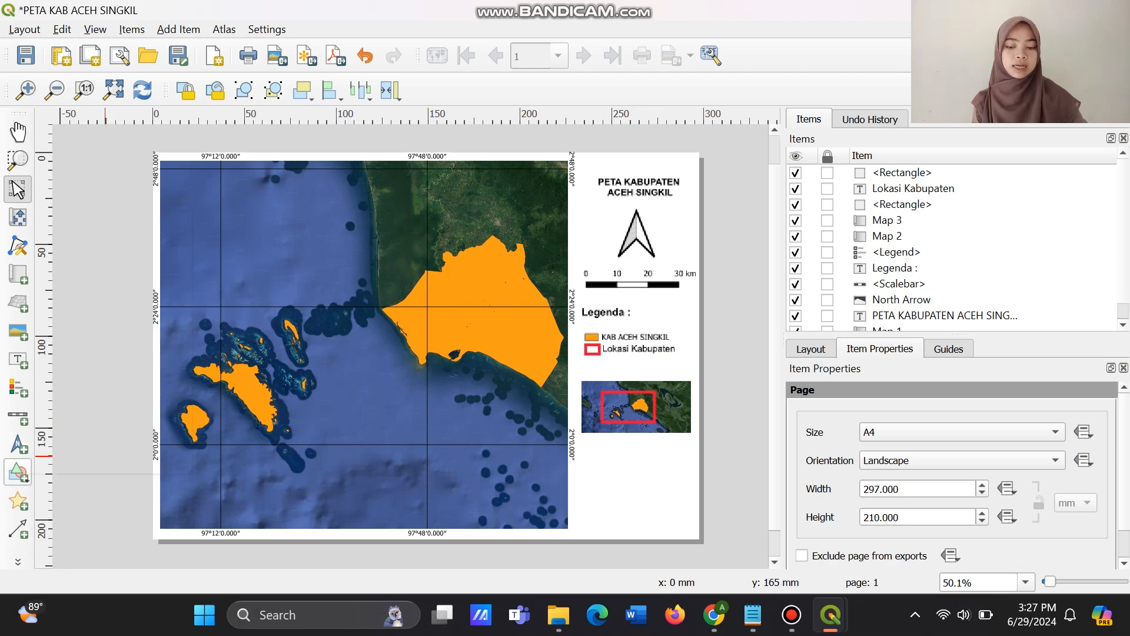
Draw a rectangle shape that covers the whole layout page from corner to corner.
right_click(17, 477)
left_click(17, 474)
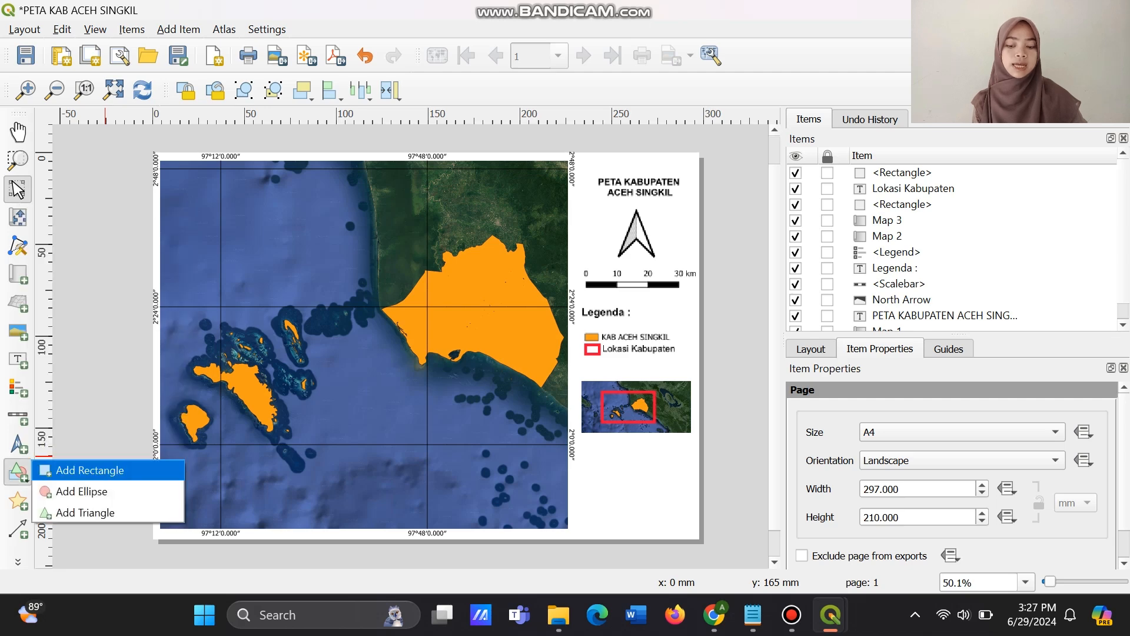
left_click(88, 470)
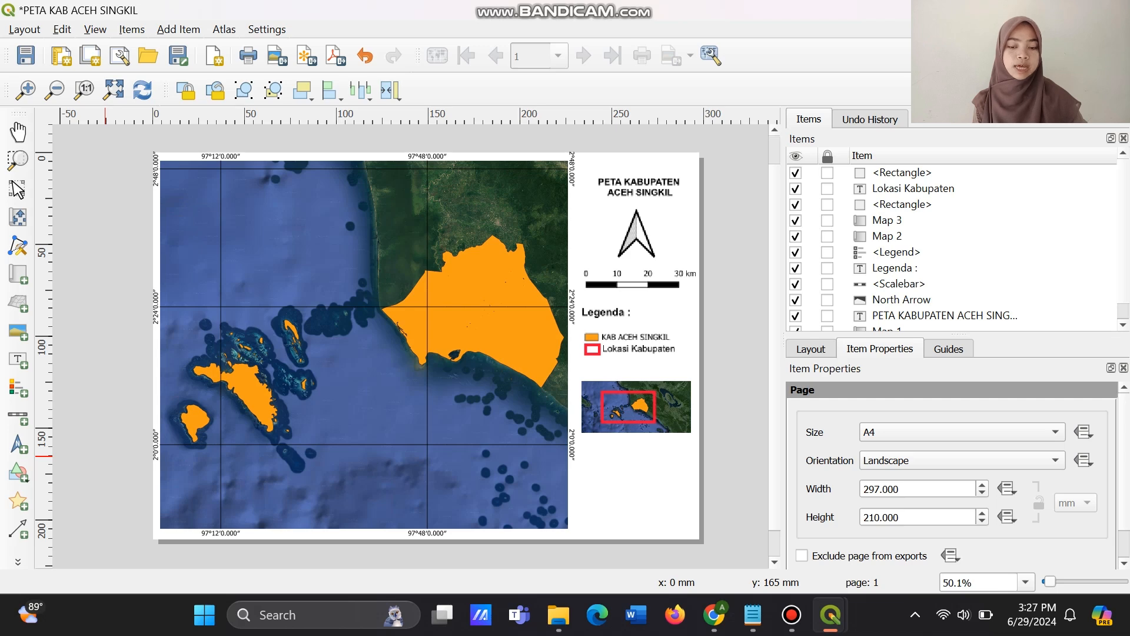
left_click_drag(155, 152, 699, 538)
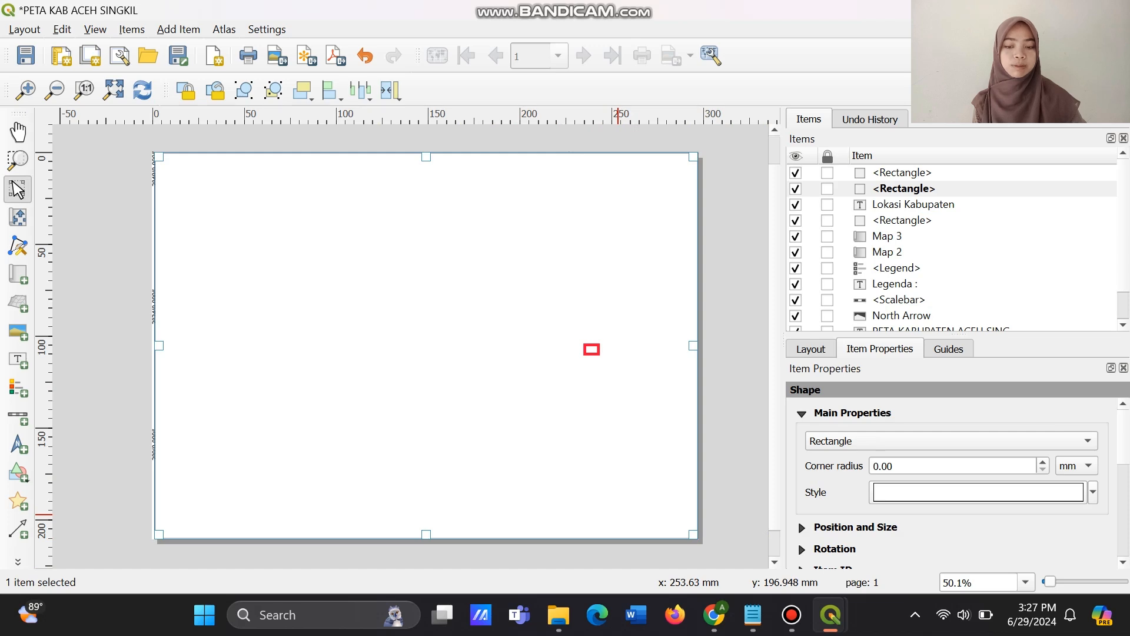
key("ctrl+z")
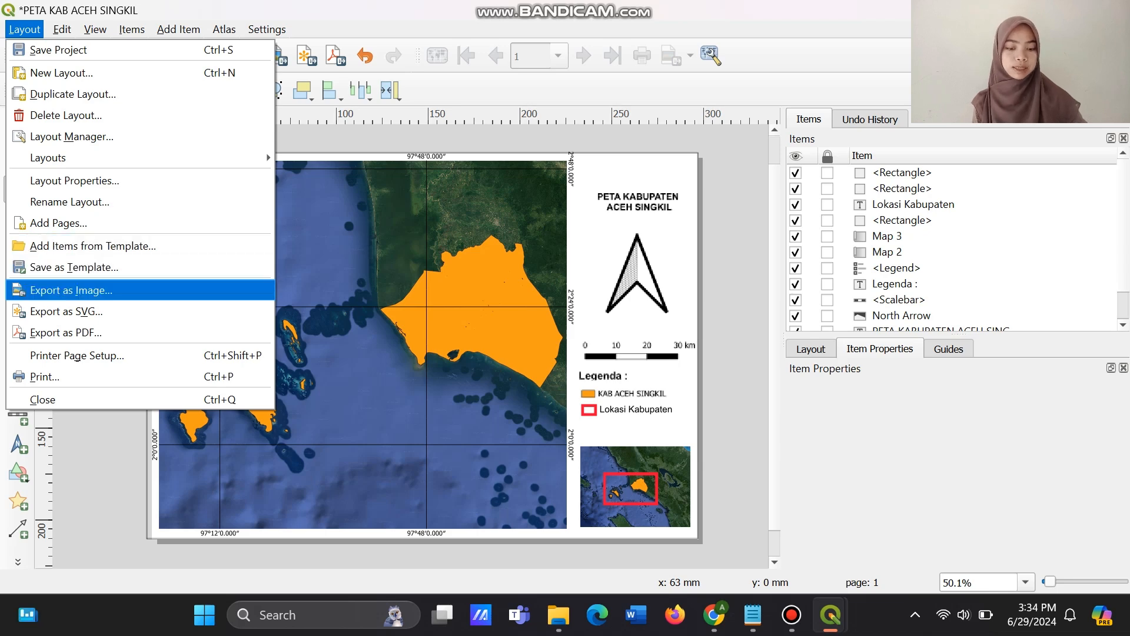
Export the layout as an image named PETA KAB ACEH SINGKIL in the GIS folder at 300 dpi.
key("Return")
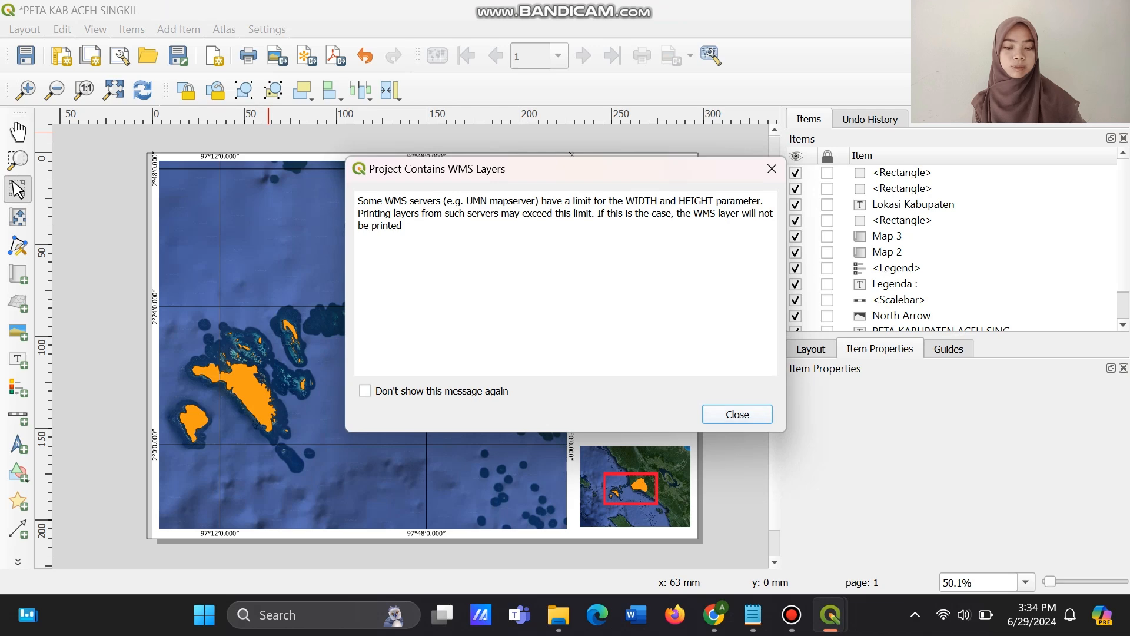
key("Return")
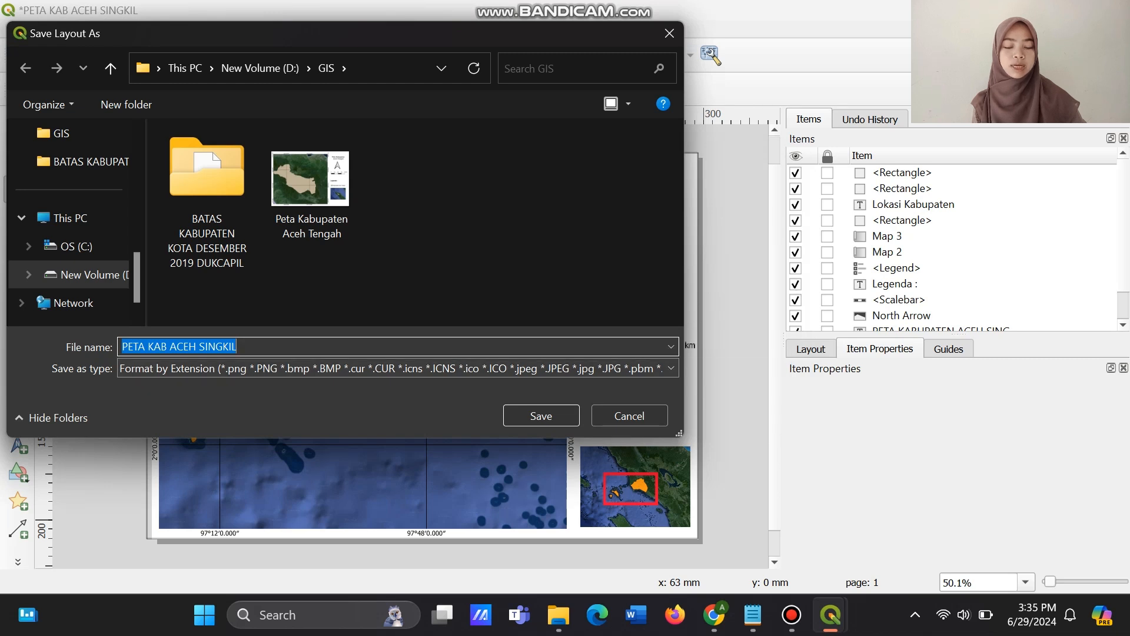
left_click(238, 347)
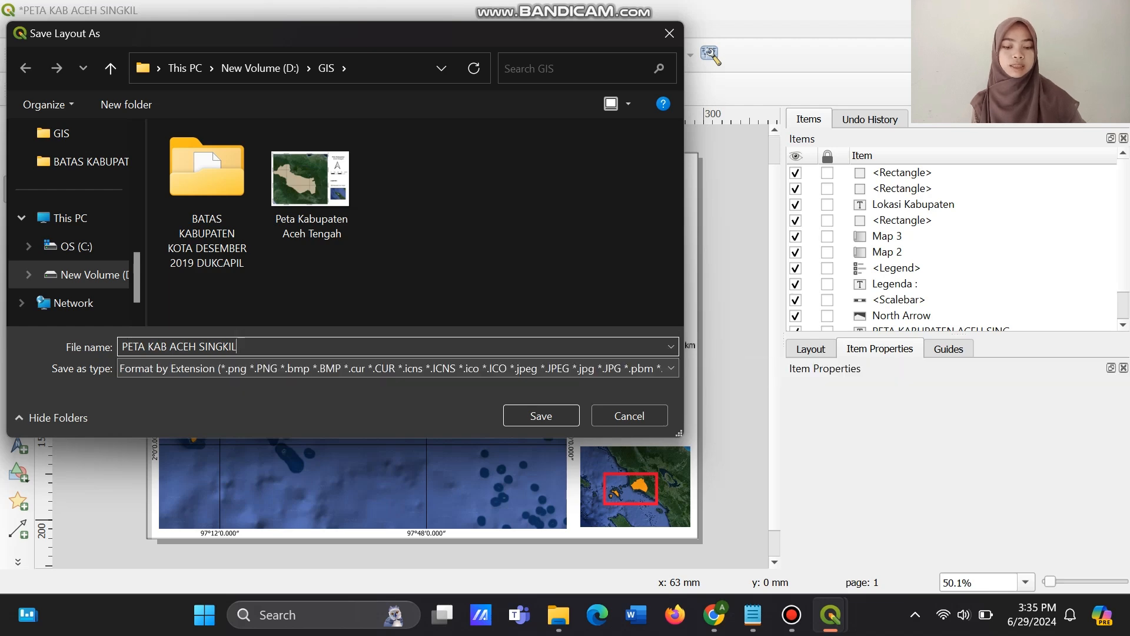
left_click(389, 368)
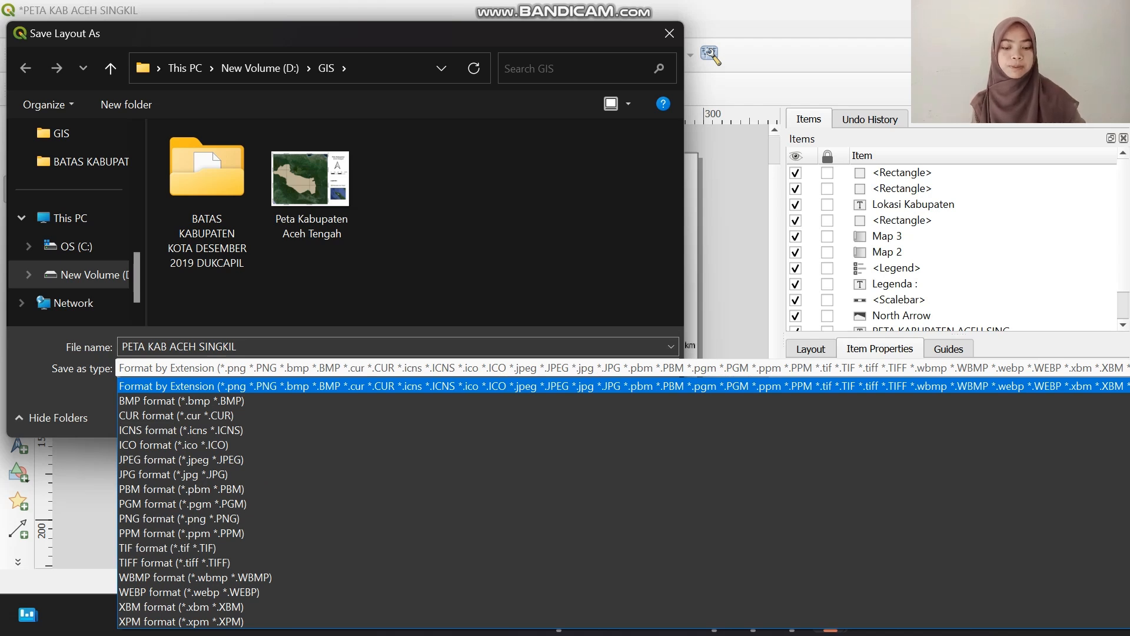
left_click(389, 368)
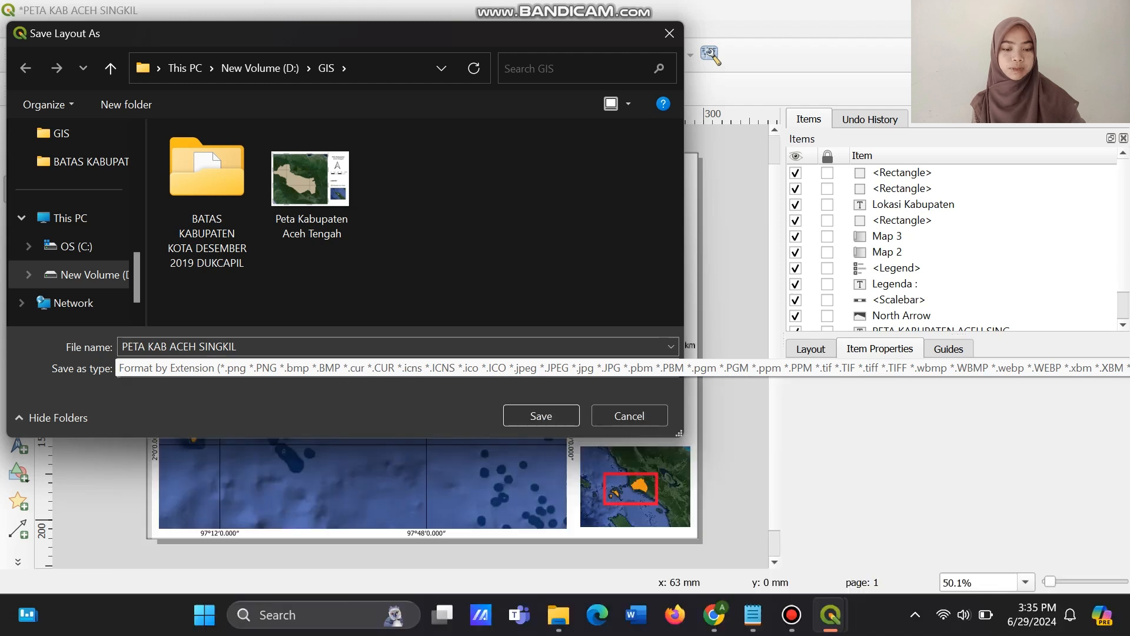
left_click(388, 347)
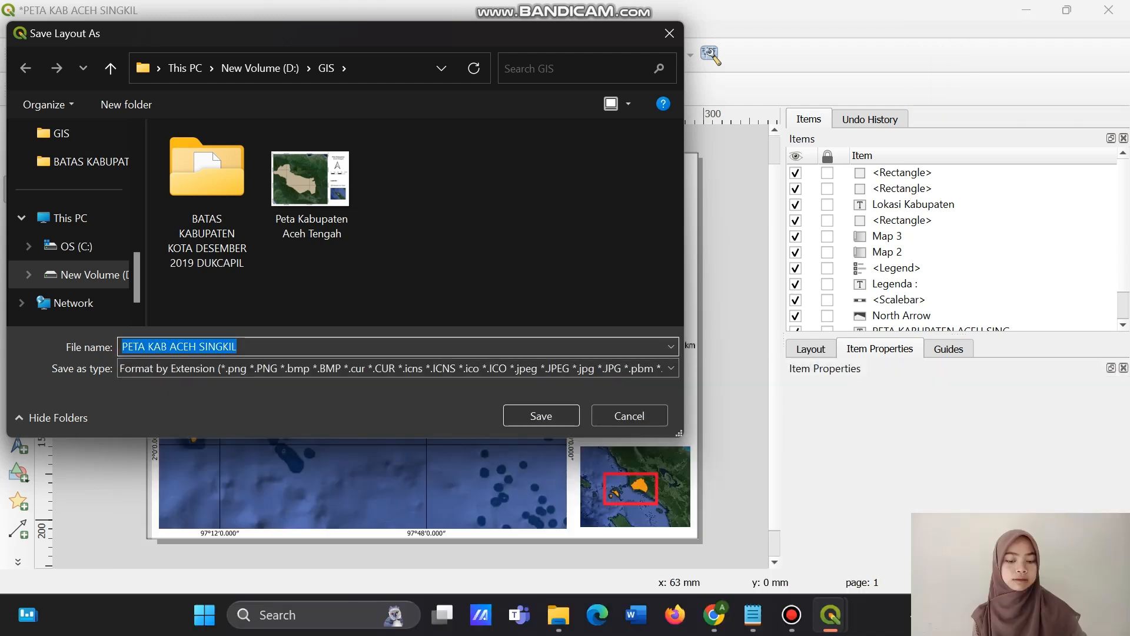
left_click(541, 416)
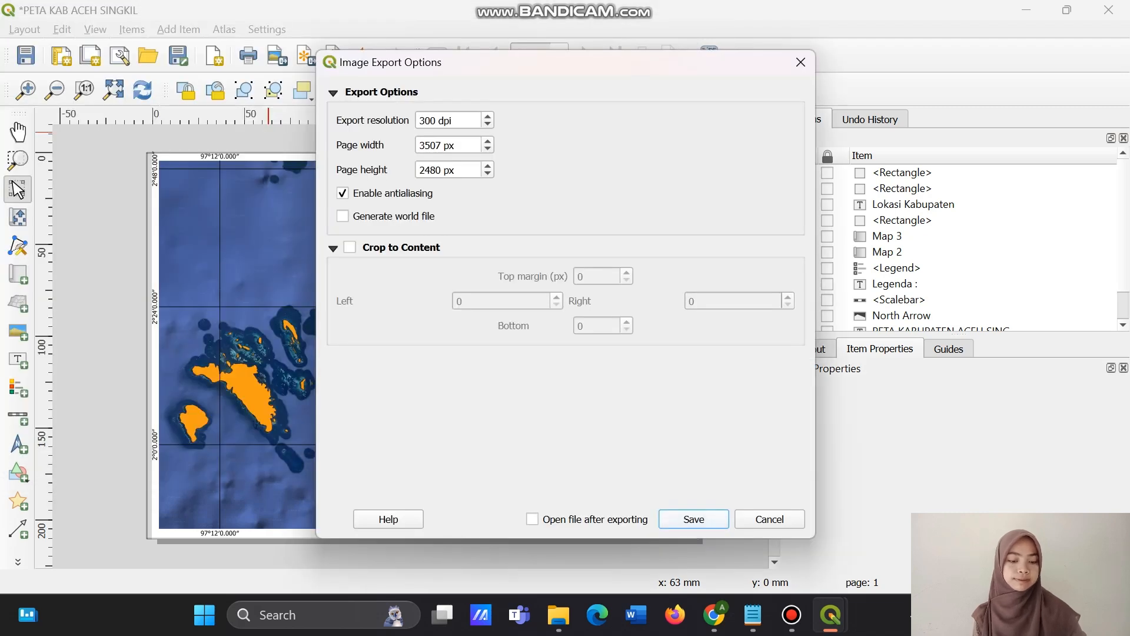
left_click(694, 519)
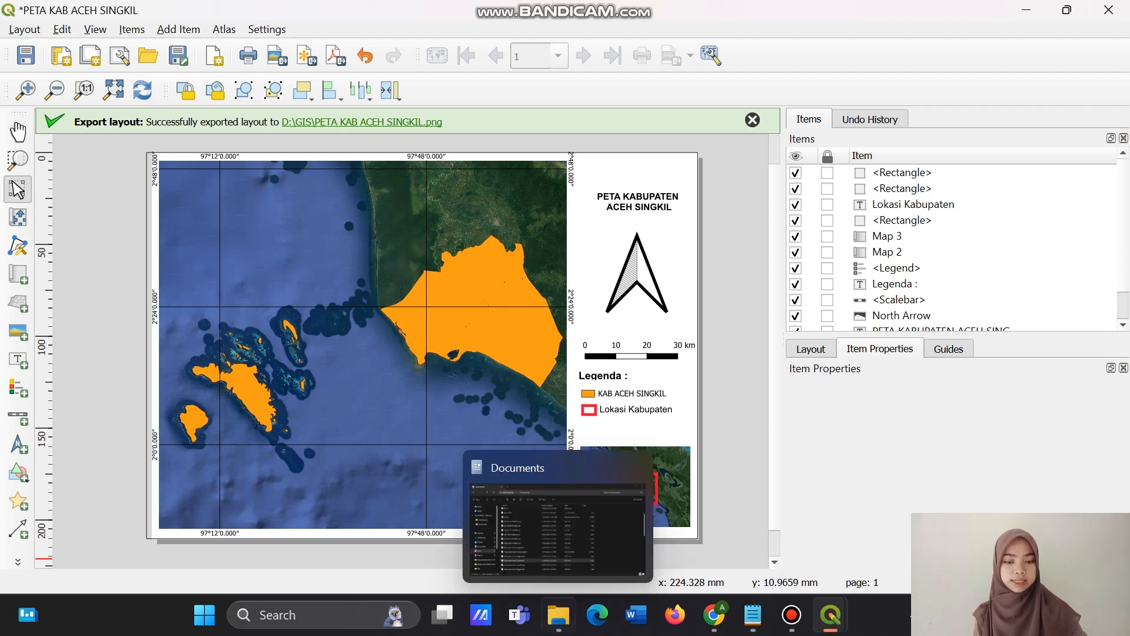
Switch to the Google Colab notebook in Chrome and run pip install matplotlib in the empty first cell.
left_click(713, 615)
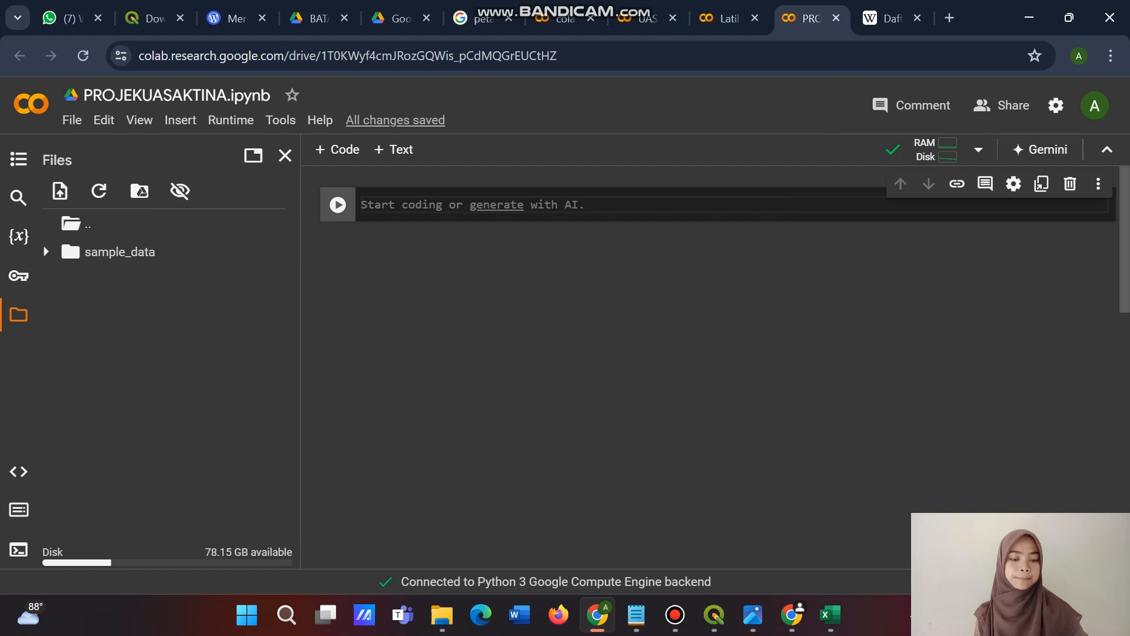
type("PIP IN")
key("BackSpace")
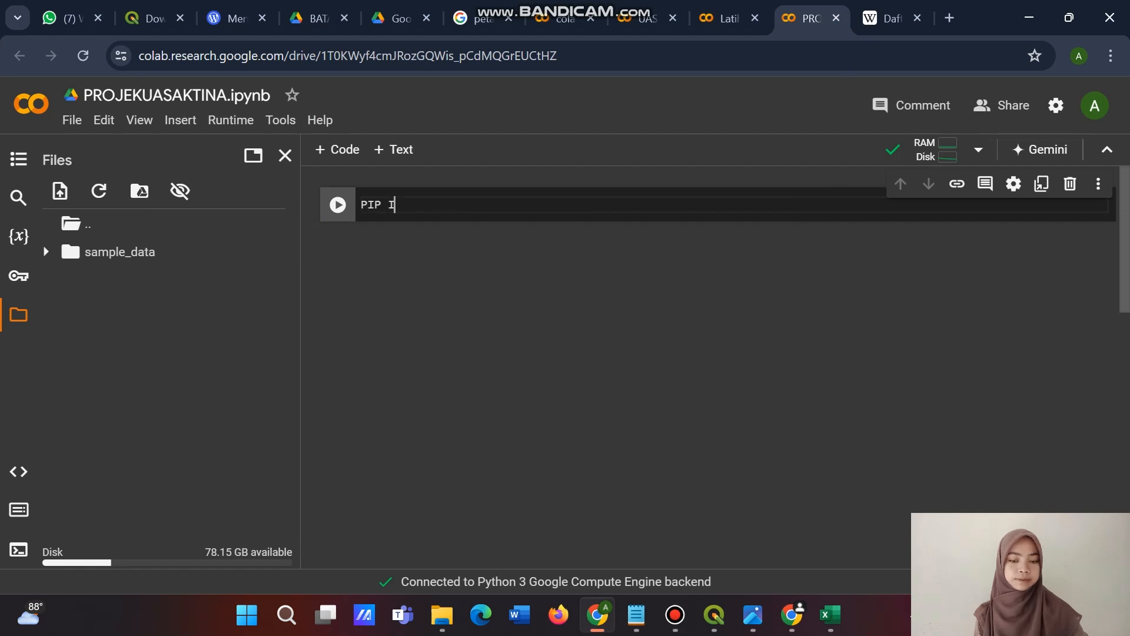
key("BackSpace")
key("BackSpace")
key("BackSpace")
key("BackSpace")
key("BackSpace")
type("pip ")
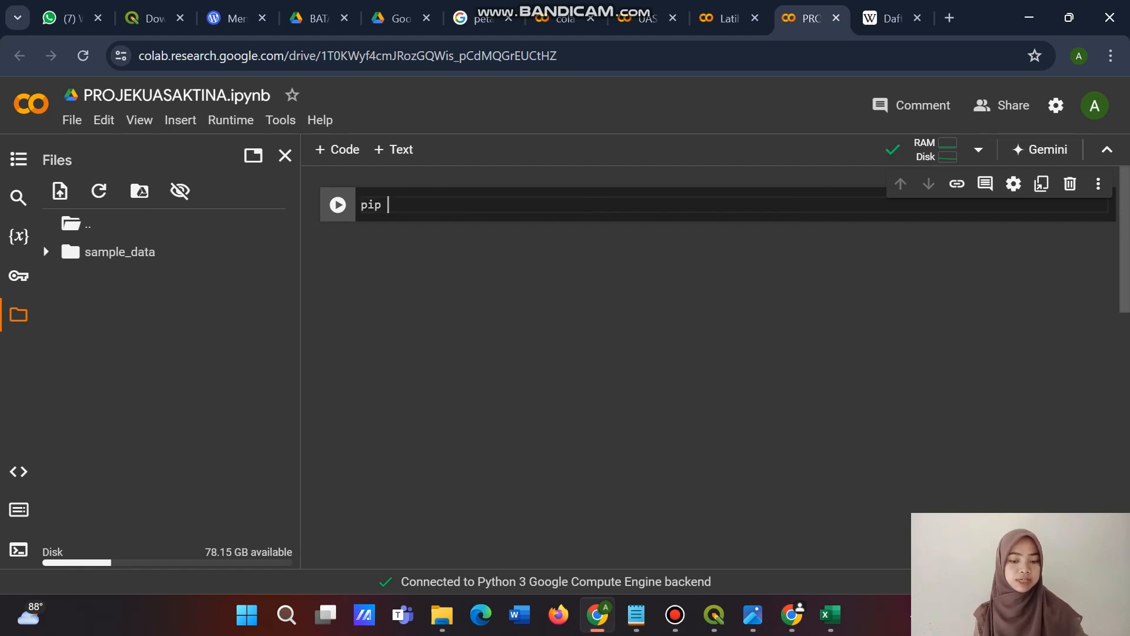
type("insta")
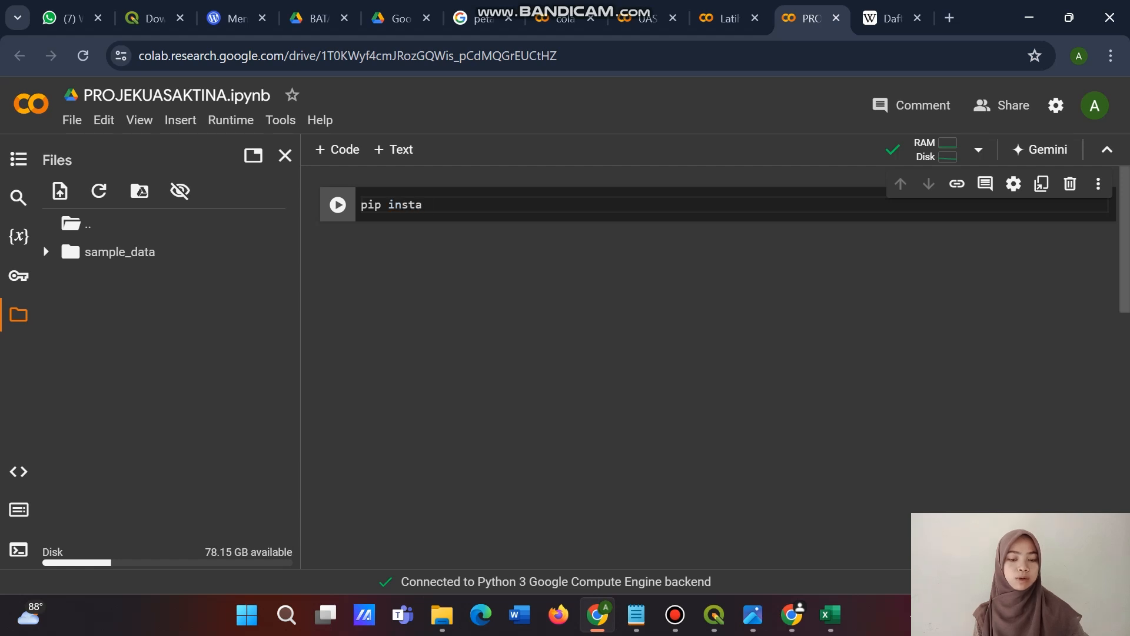
type("ll matplot")
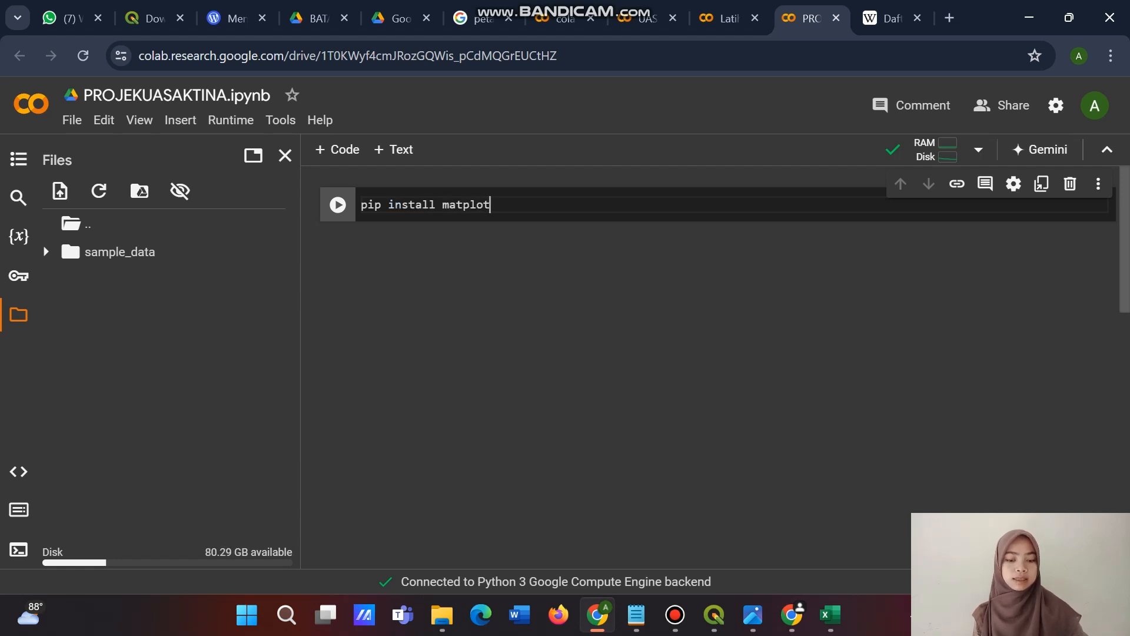
type("lib")
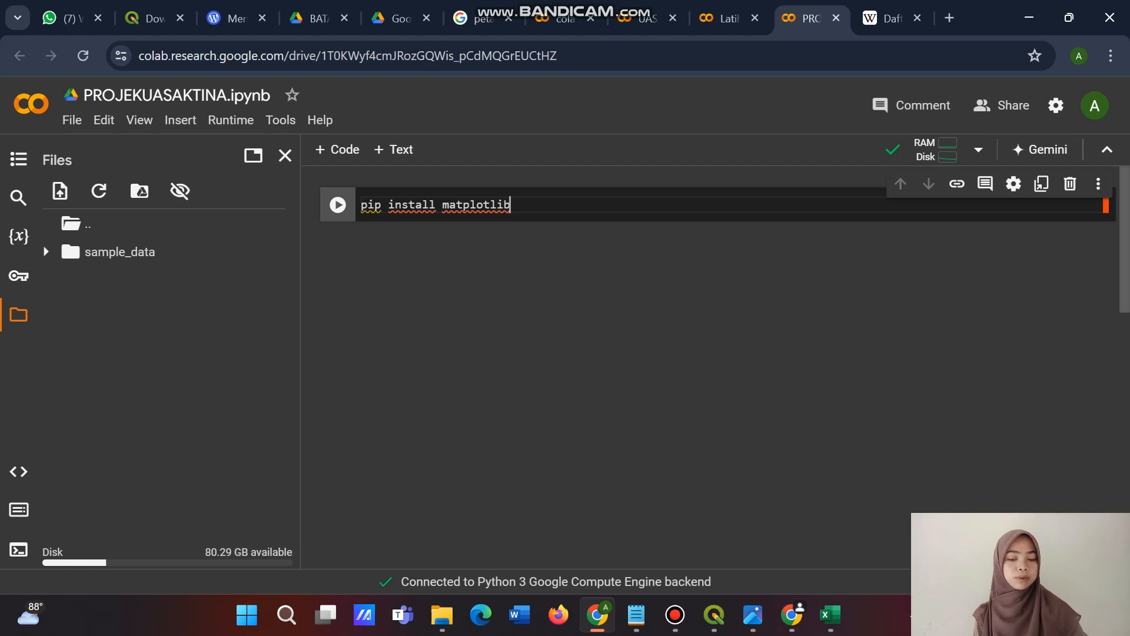
key("ctrl+Return")
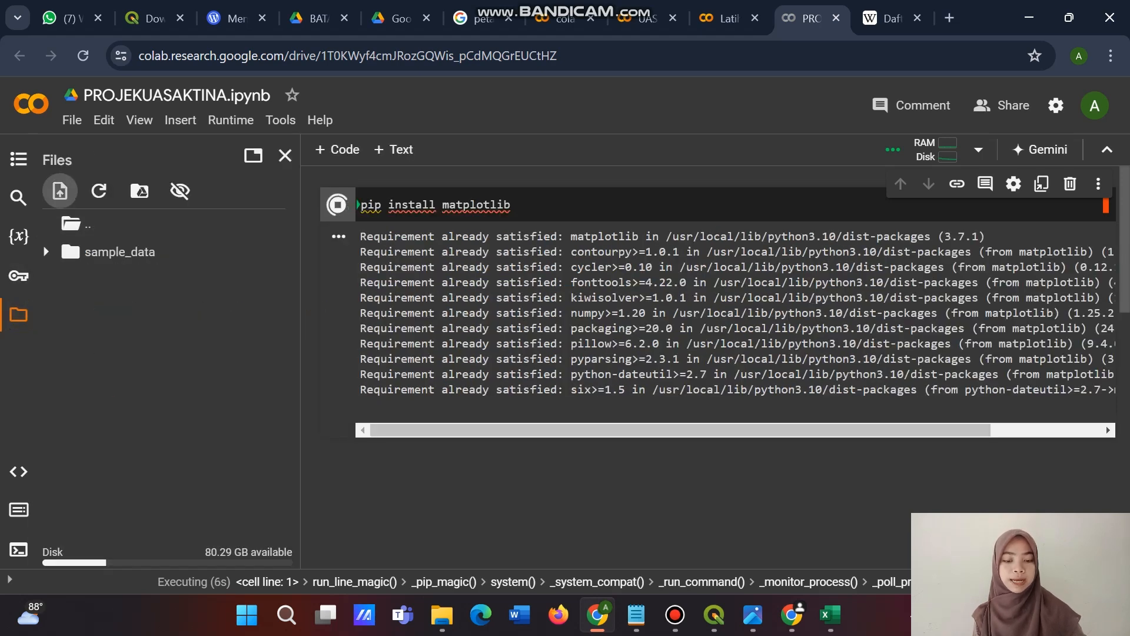
Upload KAB ACEH SINGKIL.geojson to the notebook's runtime files and dismiss the warning about temporary storage.
left_click(60, 191)
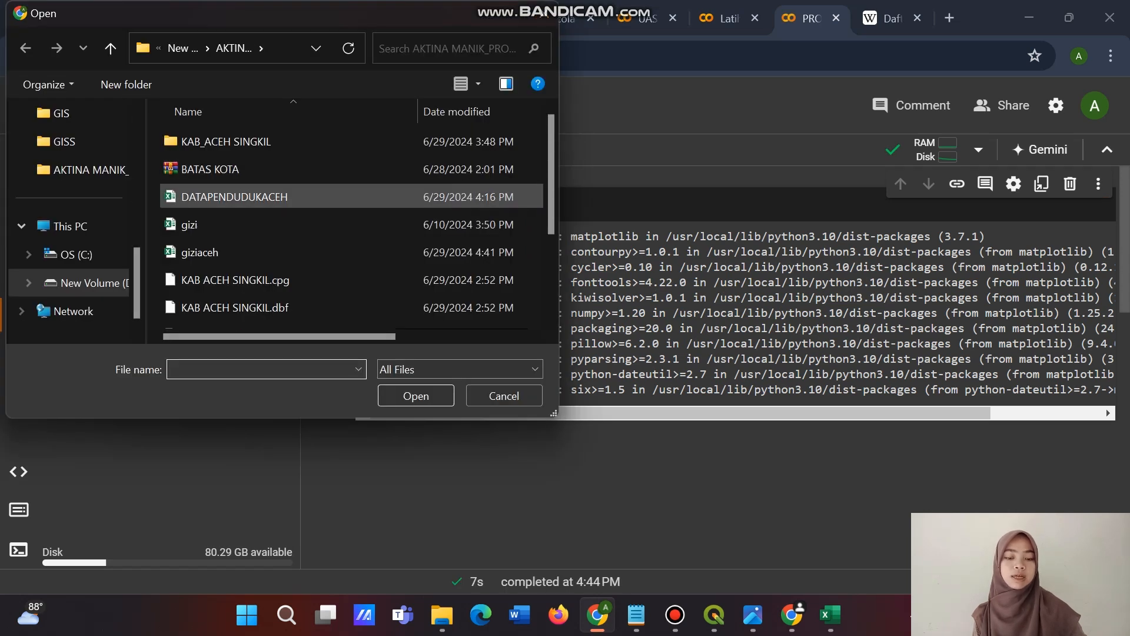
left_click(234, 197)
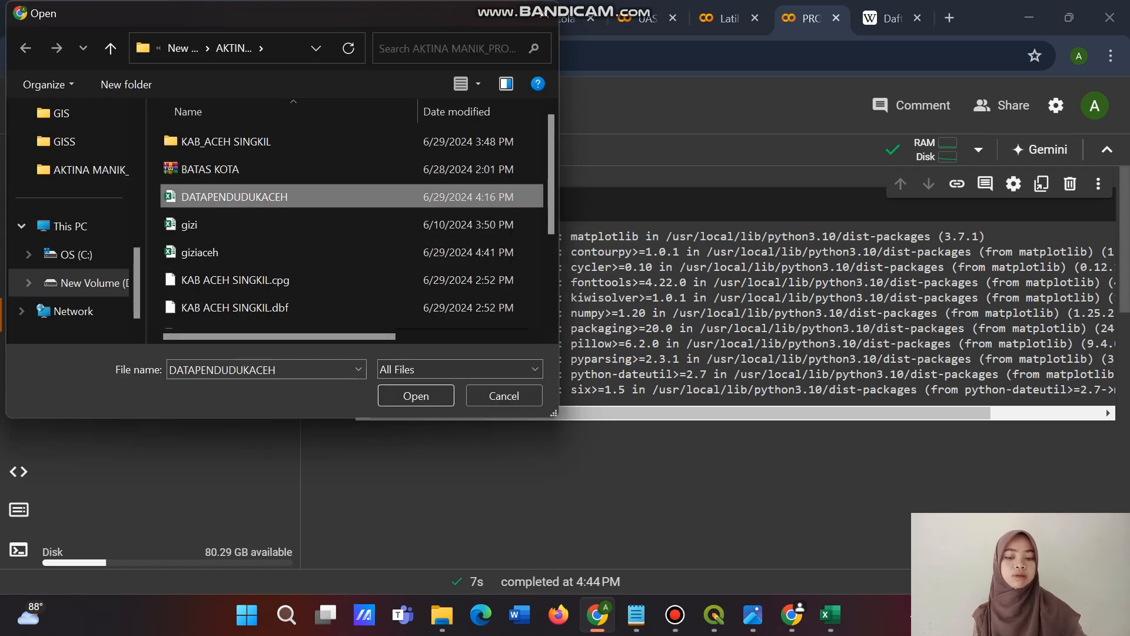
scroll(235, 308, "down", 1)
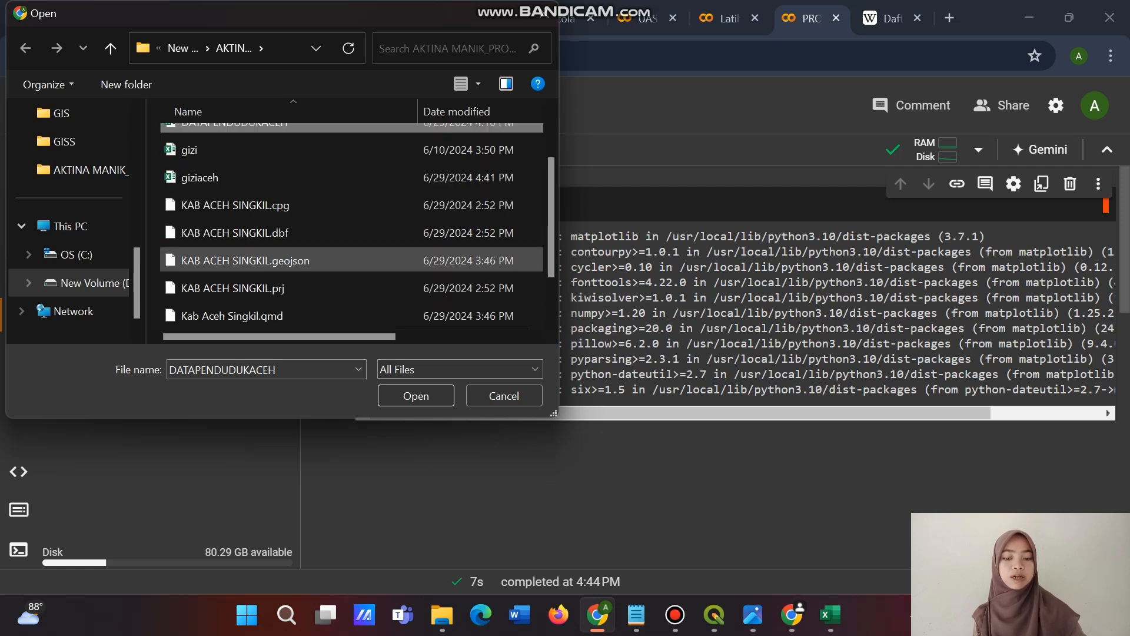
left_click(245, 261)
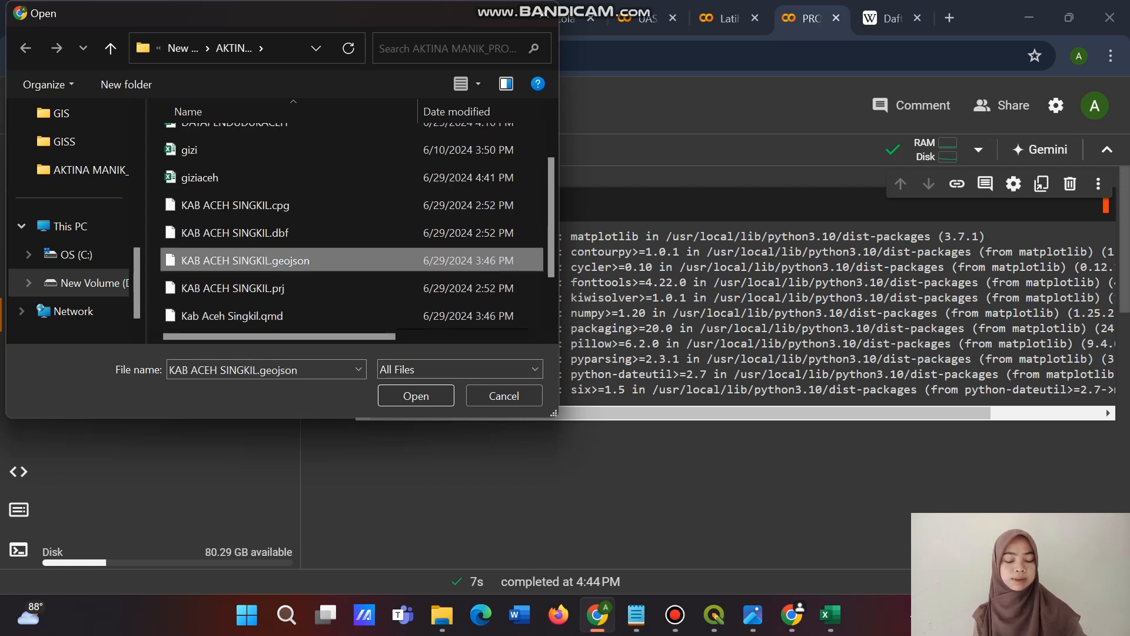
left_click(416, 396)
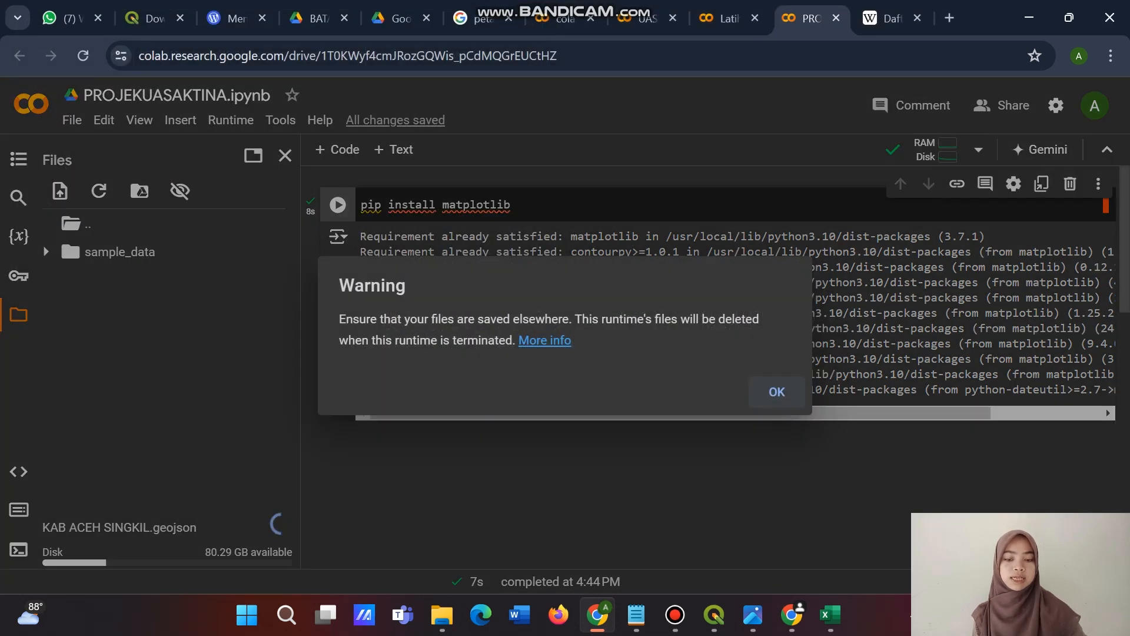
left_click(777, 392)
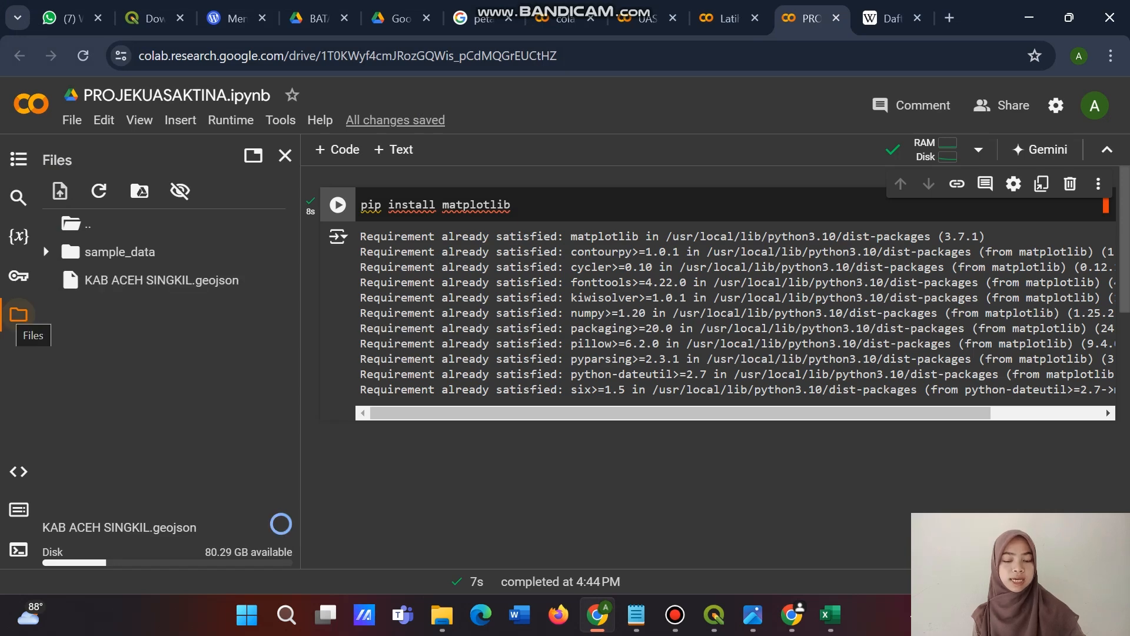
Upload the Excel files DATAPENDUDUKACEH and giziaceh to the notebook's runtime files.
left_click(60, 191)
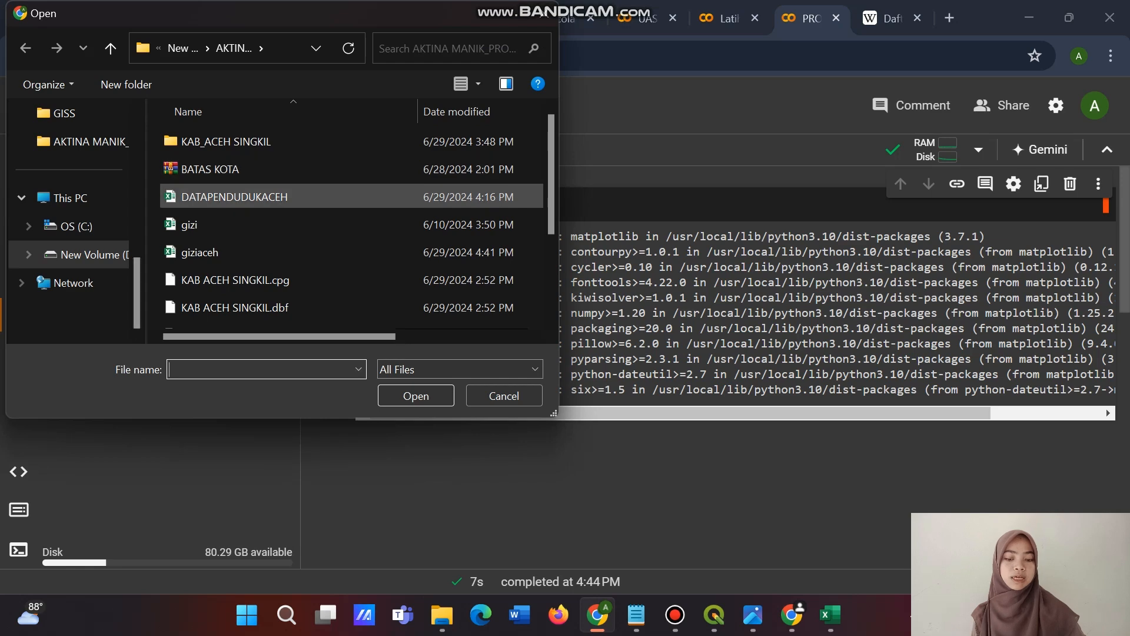
left_click(236, 197)
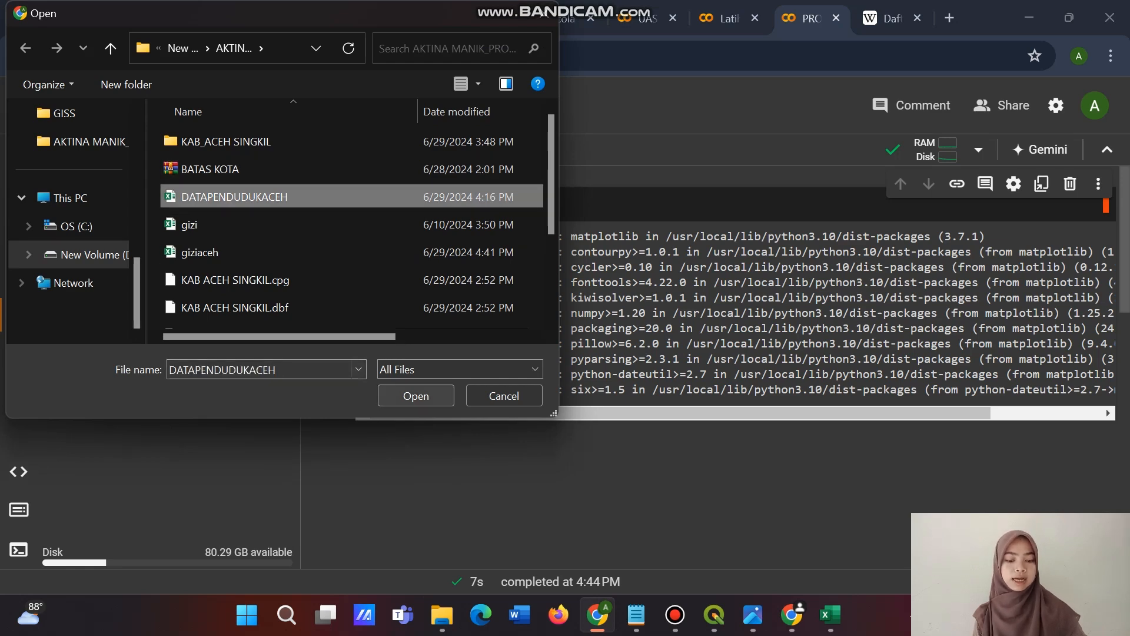
left_click(415, 396)
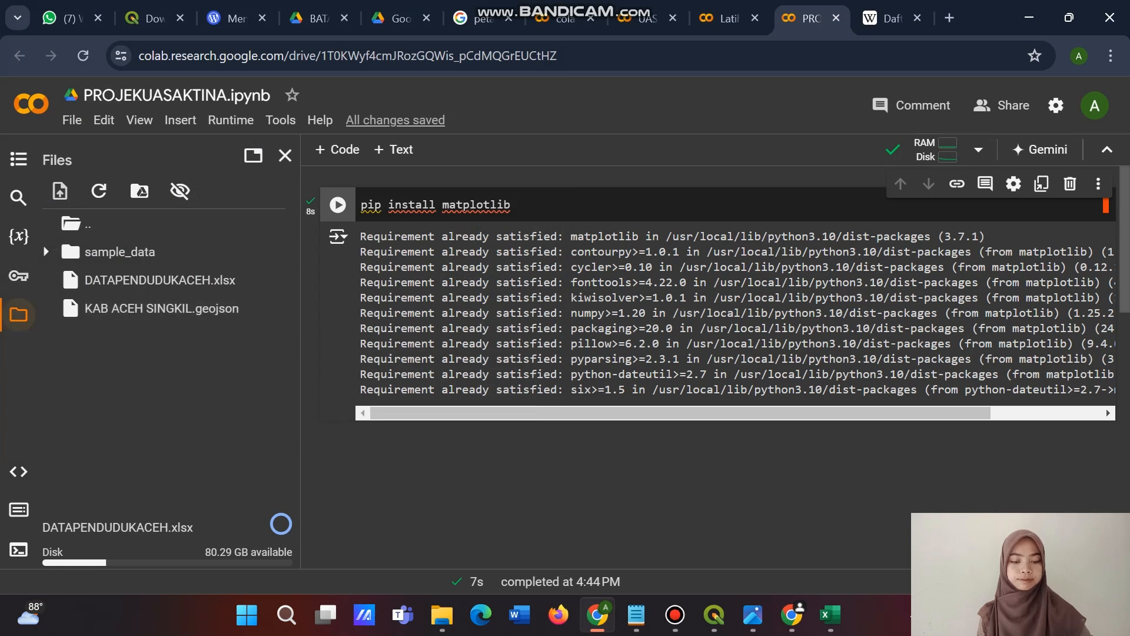
left_click(60, 191)
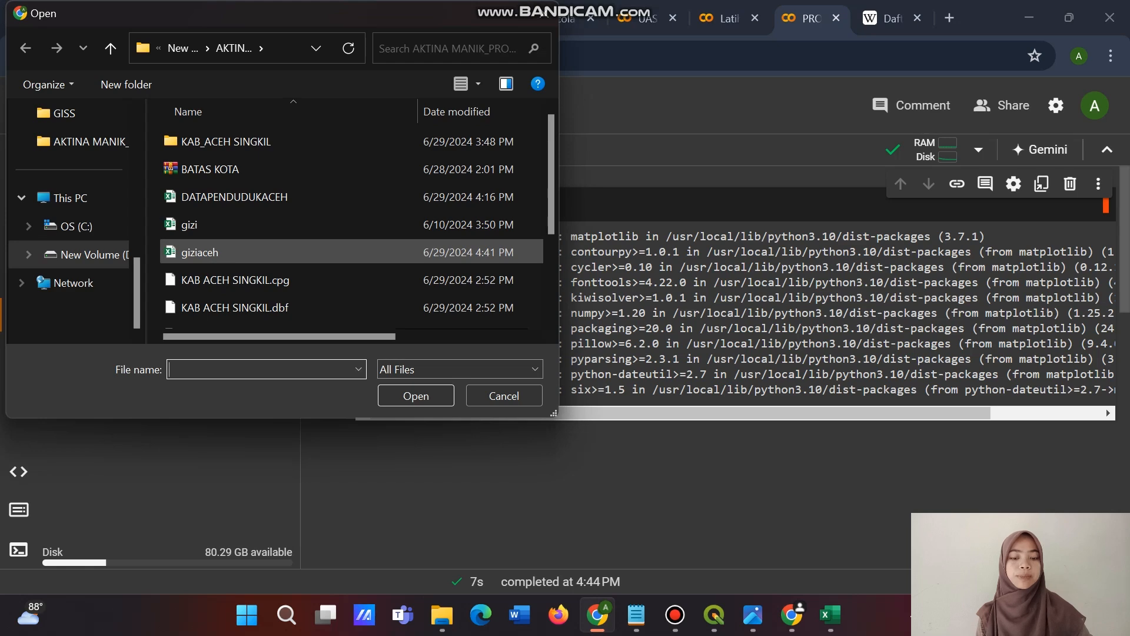
left_click(236, 252)
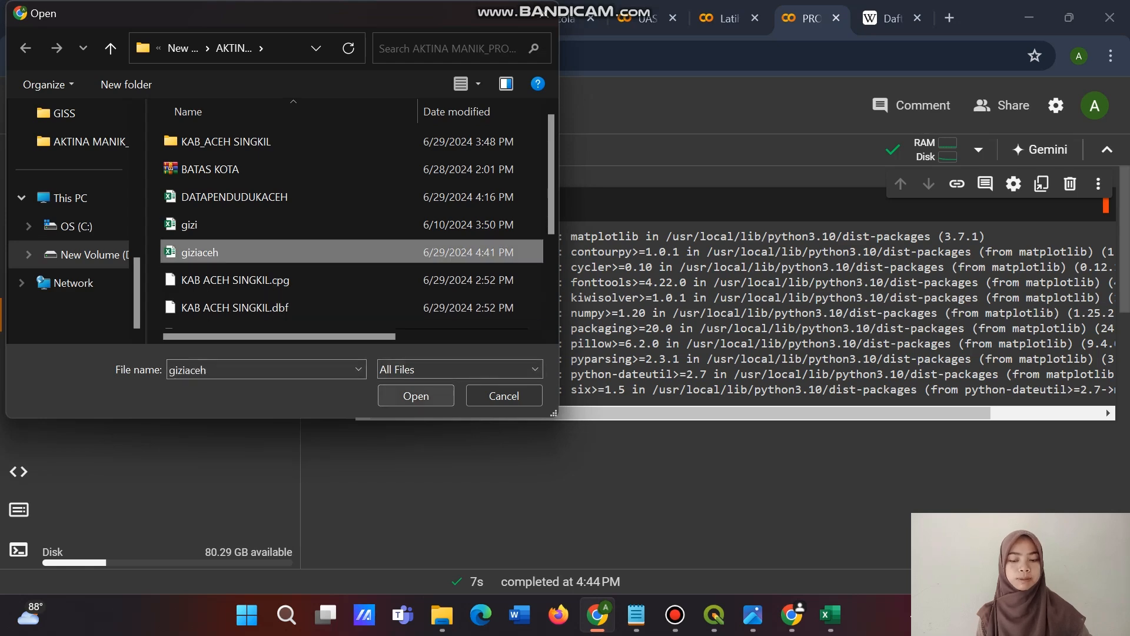
left_click(416, 396)
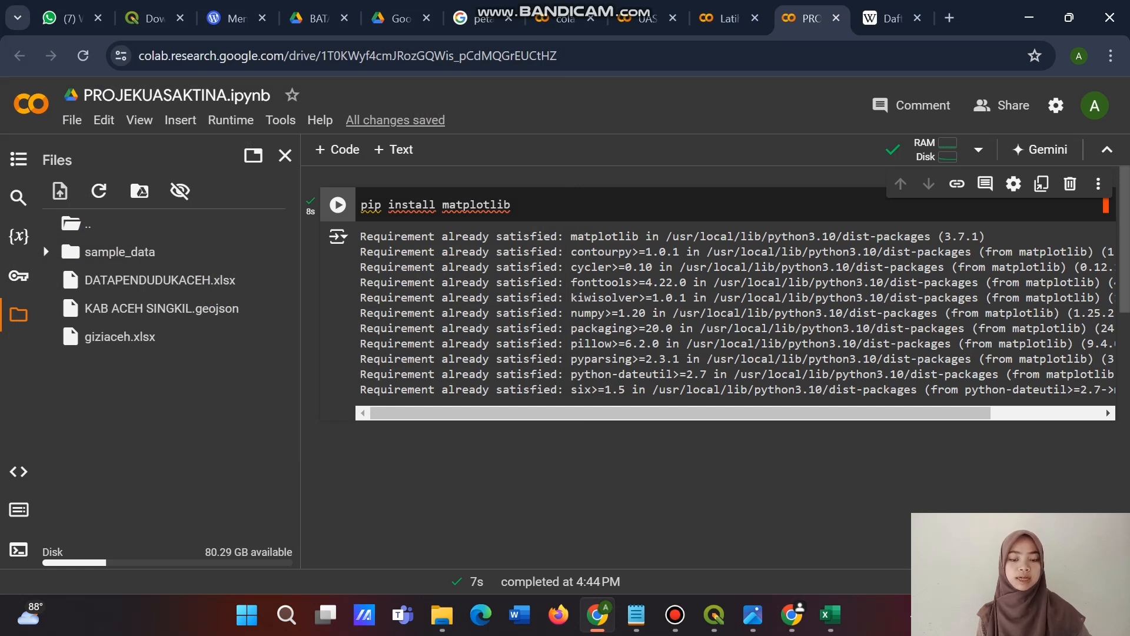
Add a code cell below the install output, paste the imports for geopandas as gpd, matplotlib.pyplot as plt, read_file, datasets and GeoDataFrame, and run it.
left_click_drag(810, 18, 710, 18)
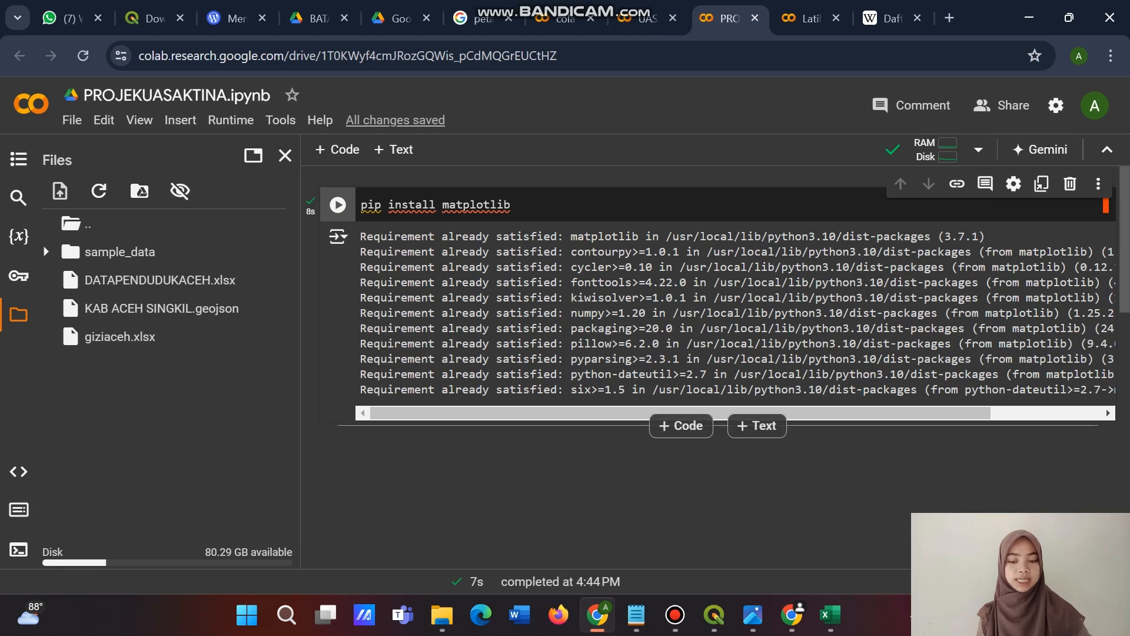
scroll(707, 294, "down", 2)
left_click(681, 337)
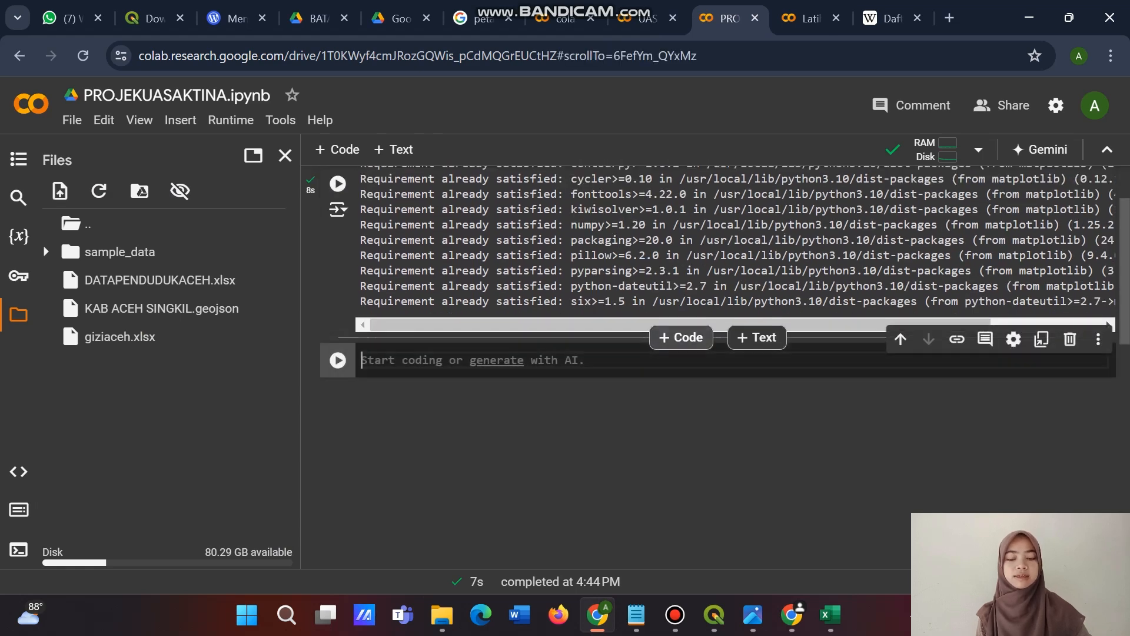
type("import geopandas as gpd import matplotlib.pyplot as plt from geopandas import read_file, datasets, GeoDataFrame")
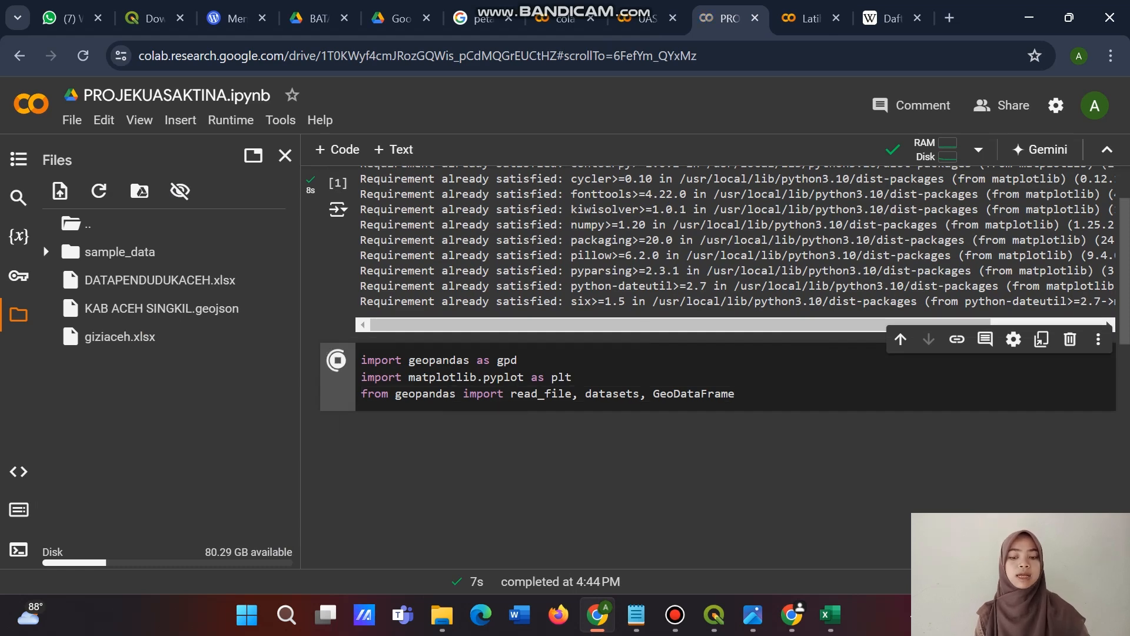
scroll(717, 416, "down", 1)
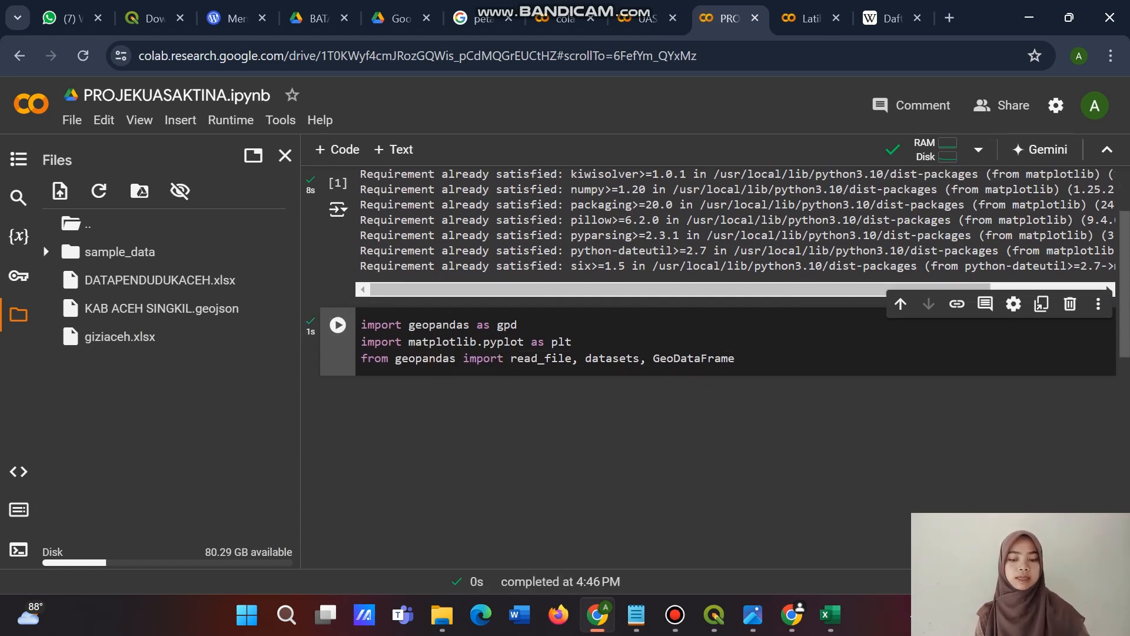
Copy the kota=gpd.read_file('acehJson.geojson') and kota.plot() lines from UAS.ipynb into a new code cell below the imports and run it.
left_click(812, 18)
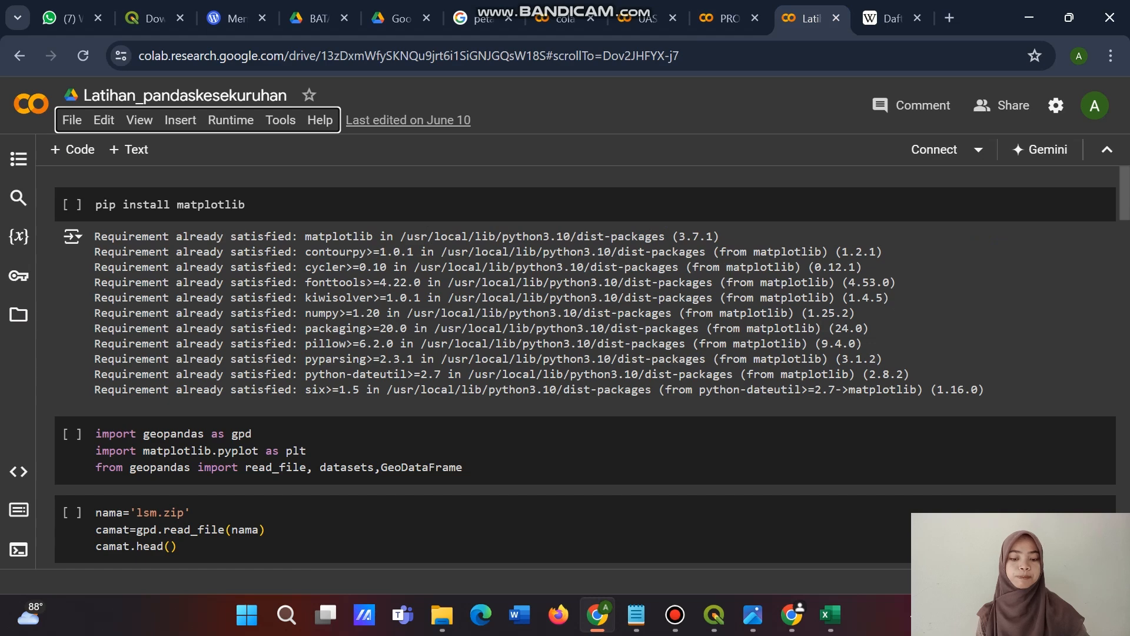
left_click(648, 19)
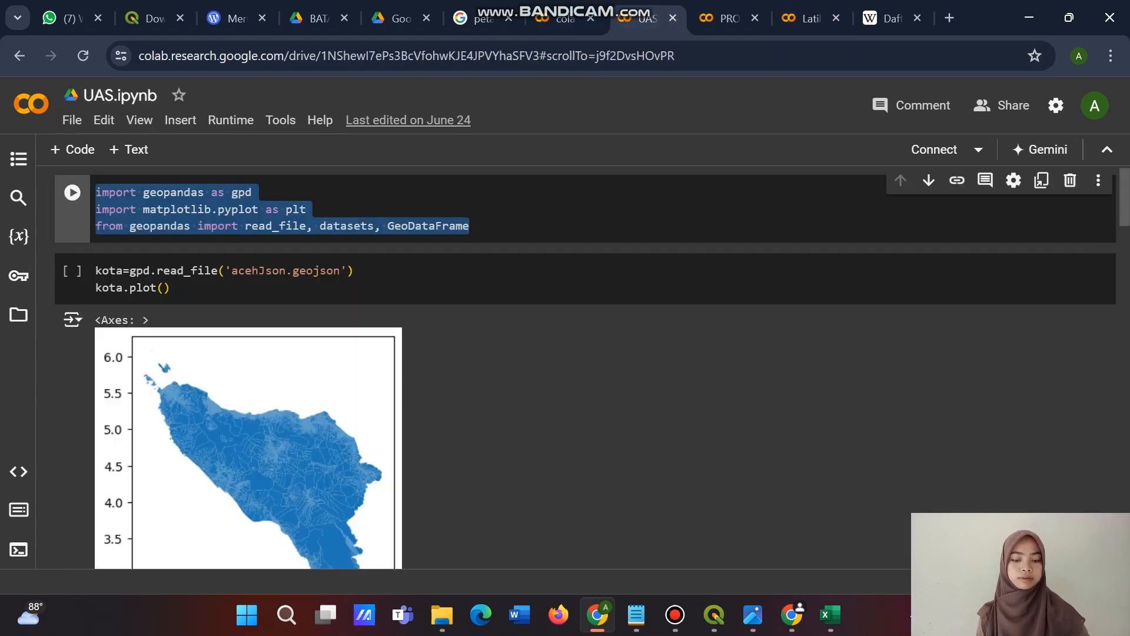
scroll(550, 250, "up", 1)
left_click_drag(183, 301, 109, 284)
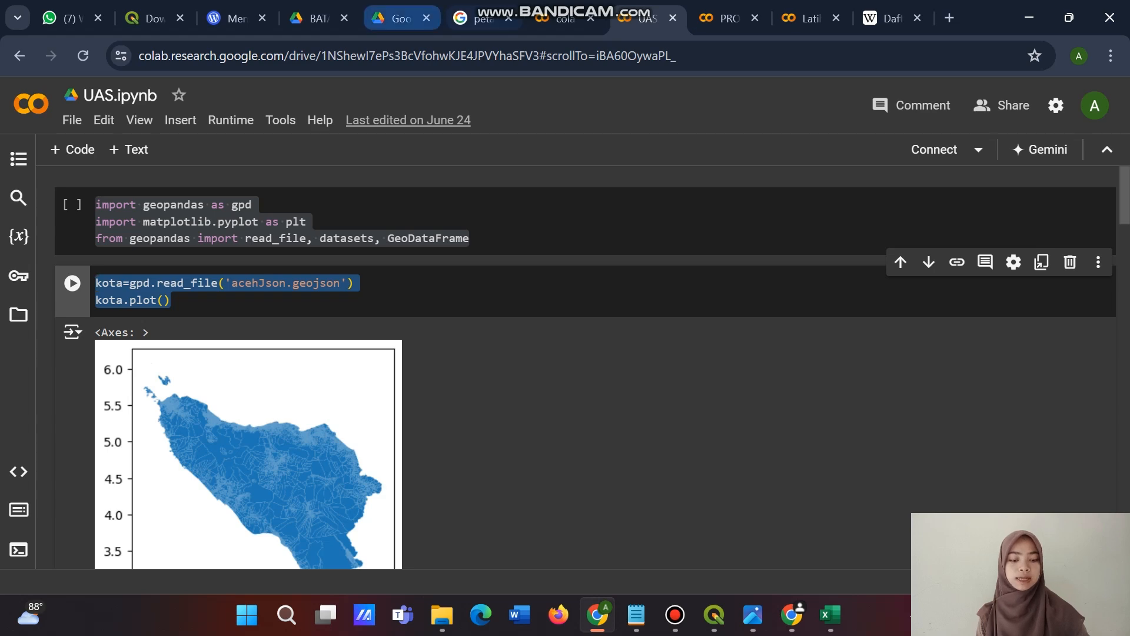
left_click(730, 19)
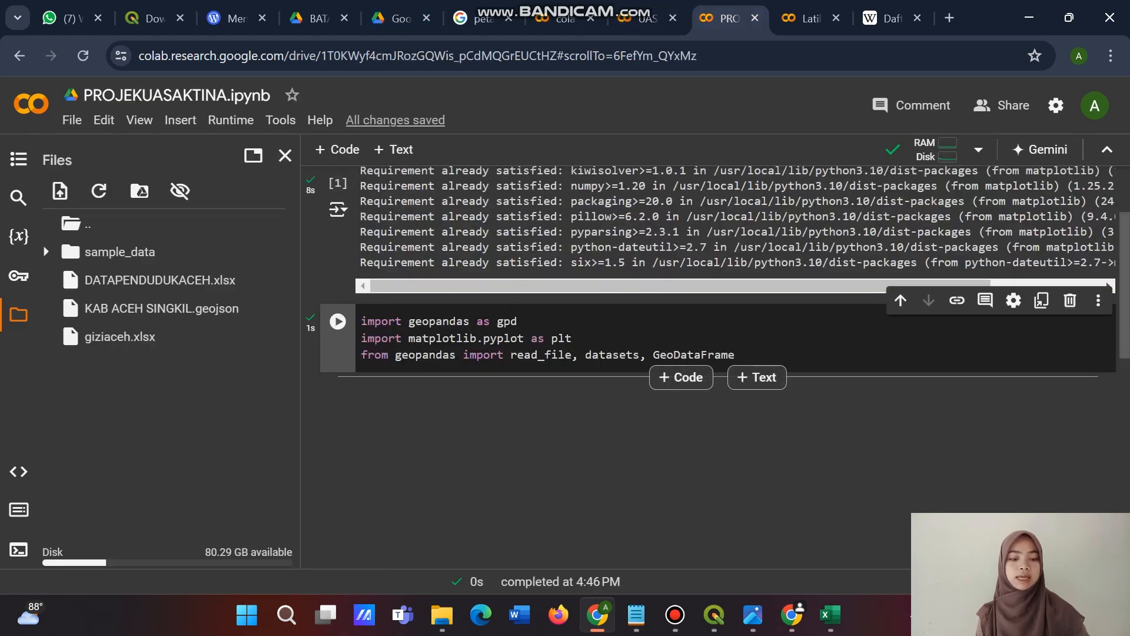
left_click(681, 377)
type("kota=gpd.read_file('acehJson.geojson') kota.plot()")
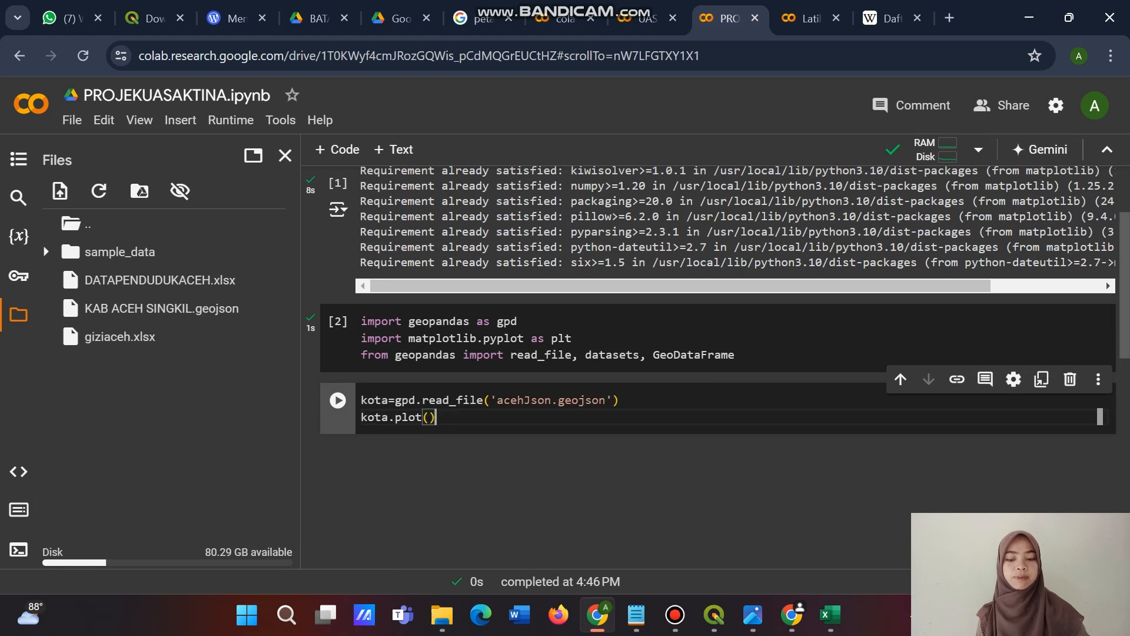
left_click(338, 400)
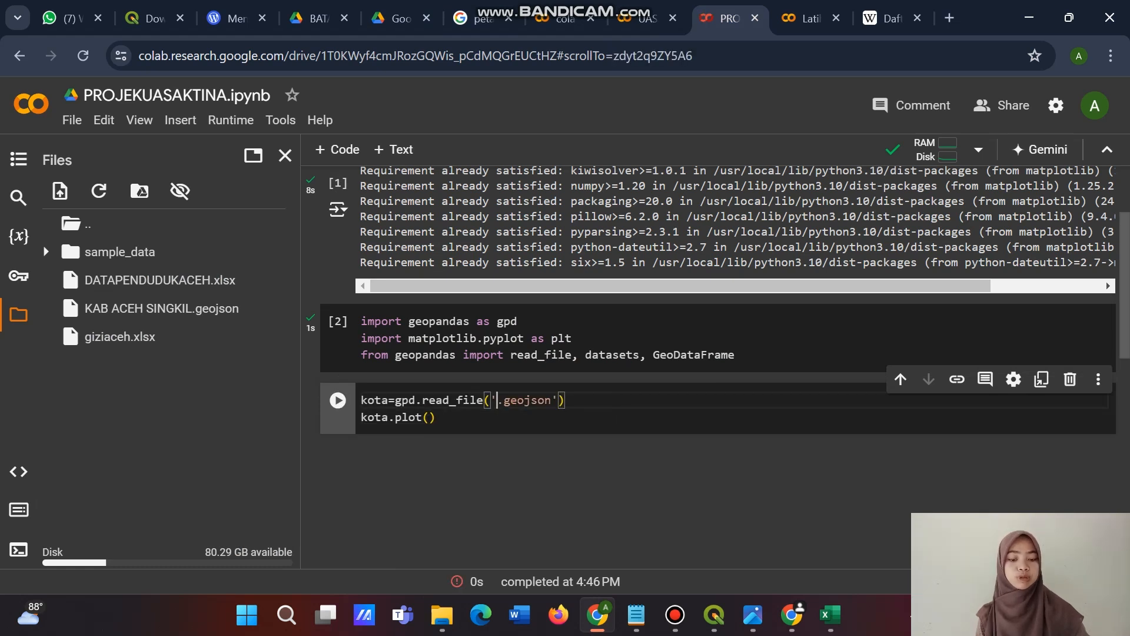
Change the file name in the read_file call to KAB ACEH SINGKIL.geojson, rerun the cell and view the plotted map.
type("KAB AC")
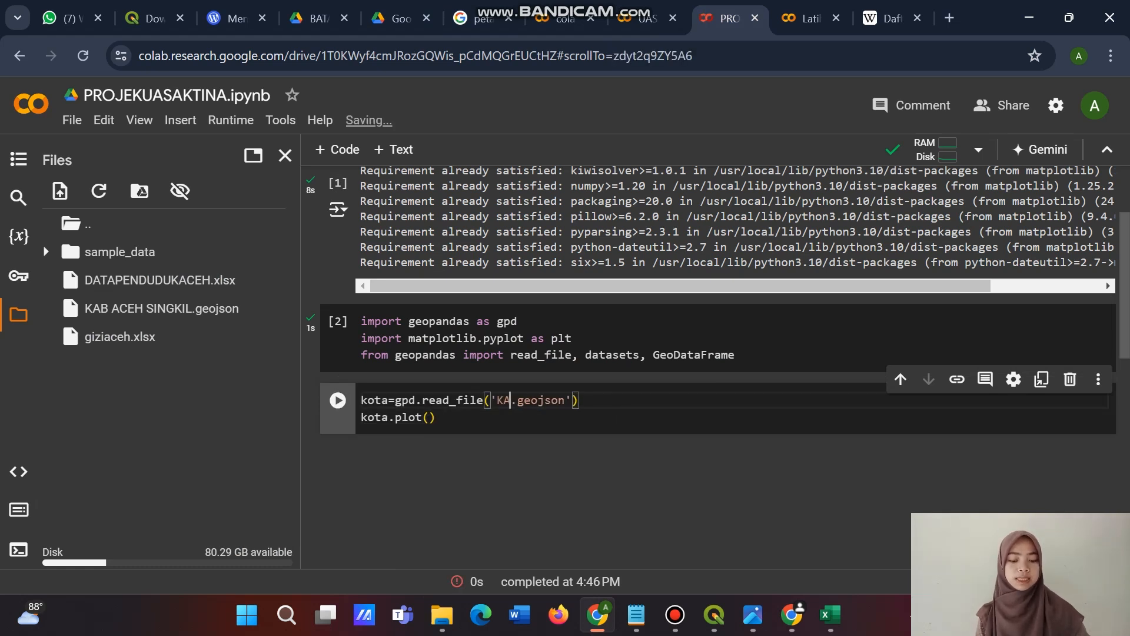
type("E")
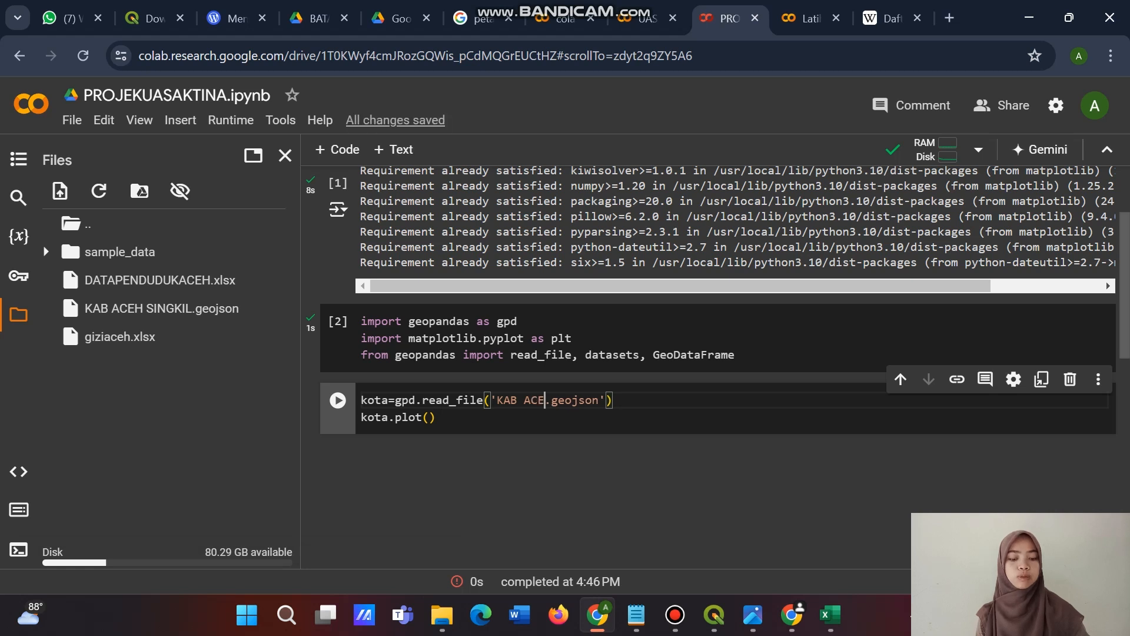
type("H IS")
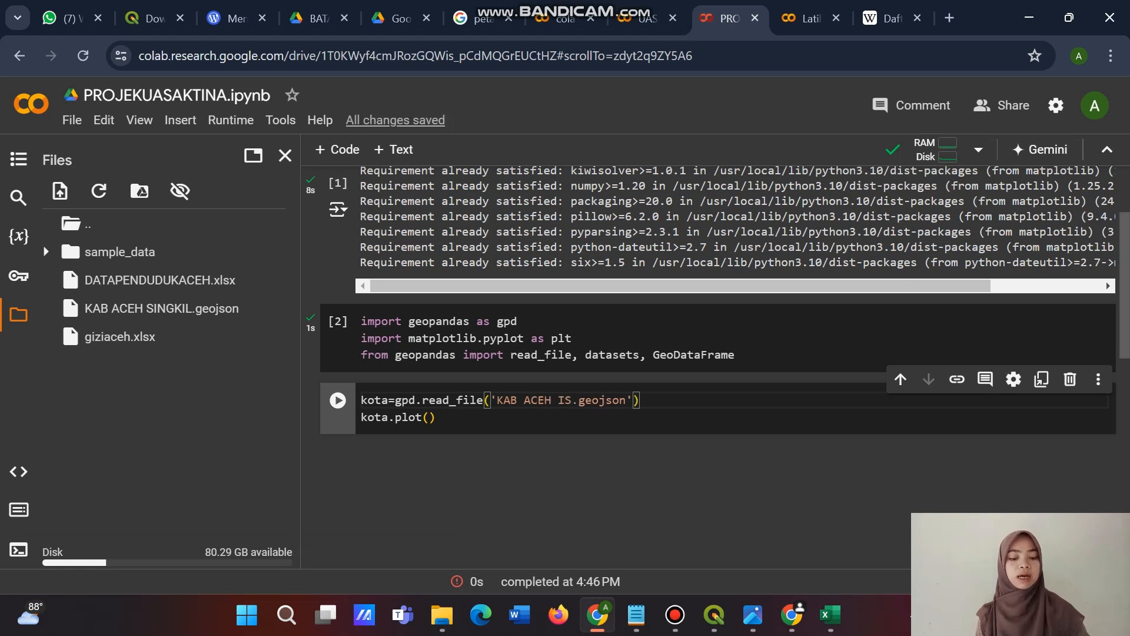
key("BackSpace")
key("BackSpace")
type("SINGKIL")
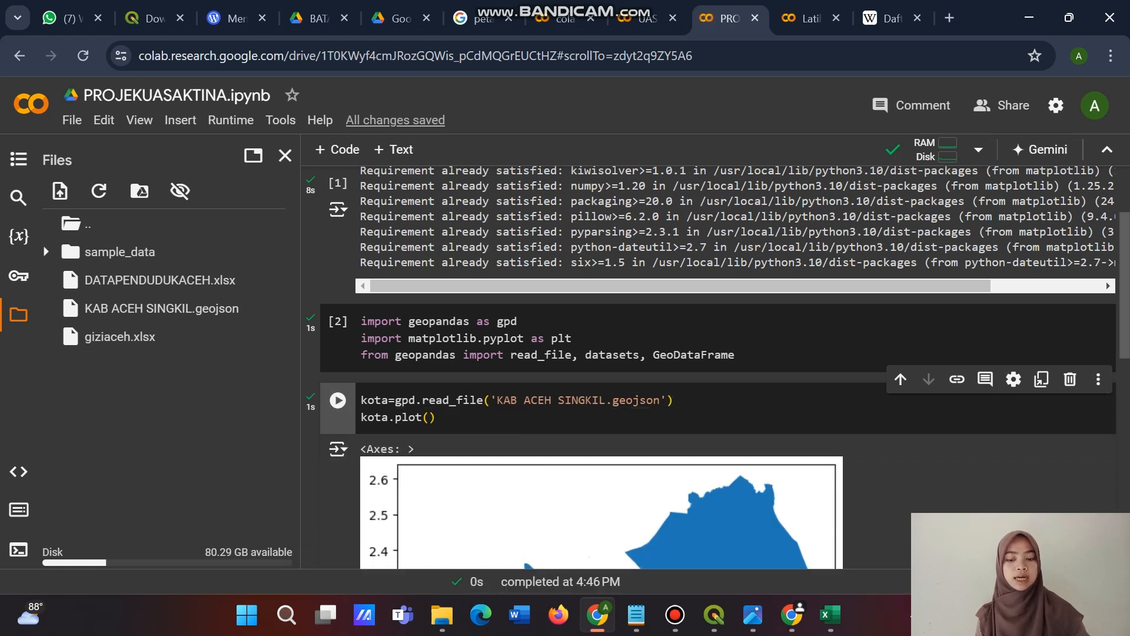
scroll(707, 353, "down", 3)
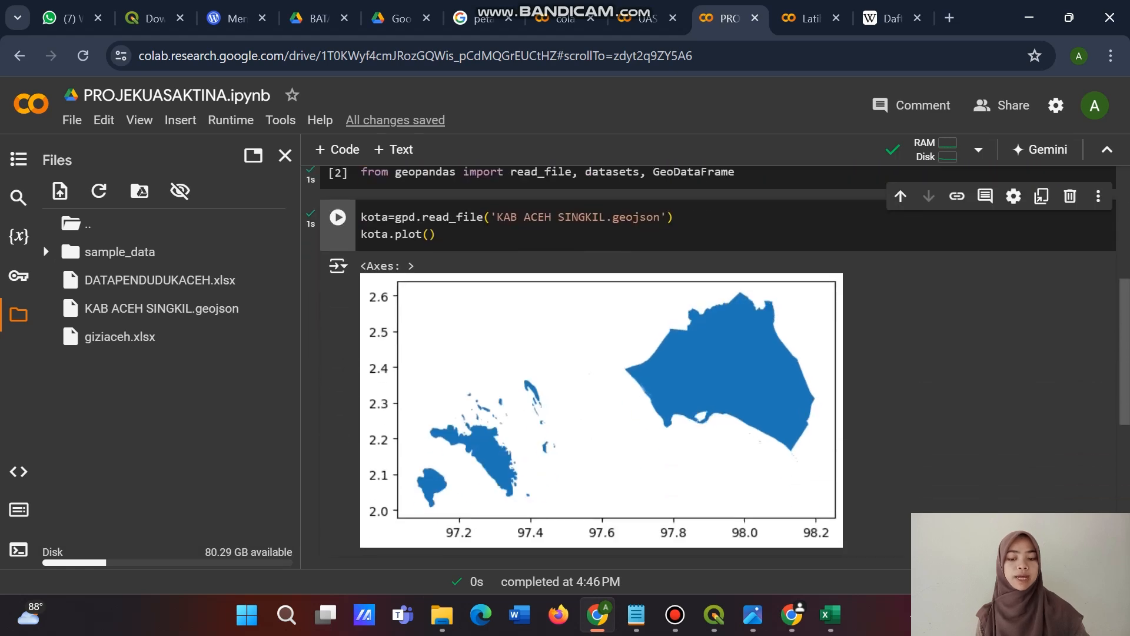
scroll(707, 353, "down", 2)
scroll(706, 330, "up", 1)
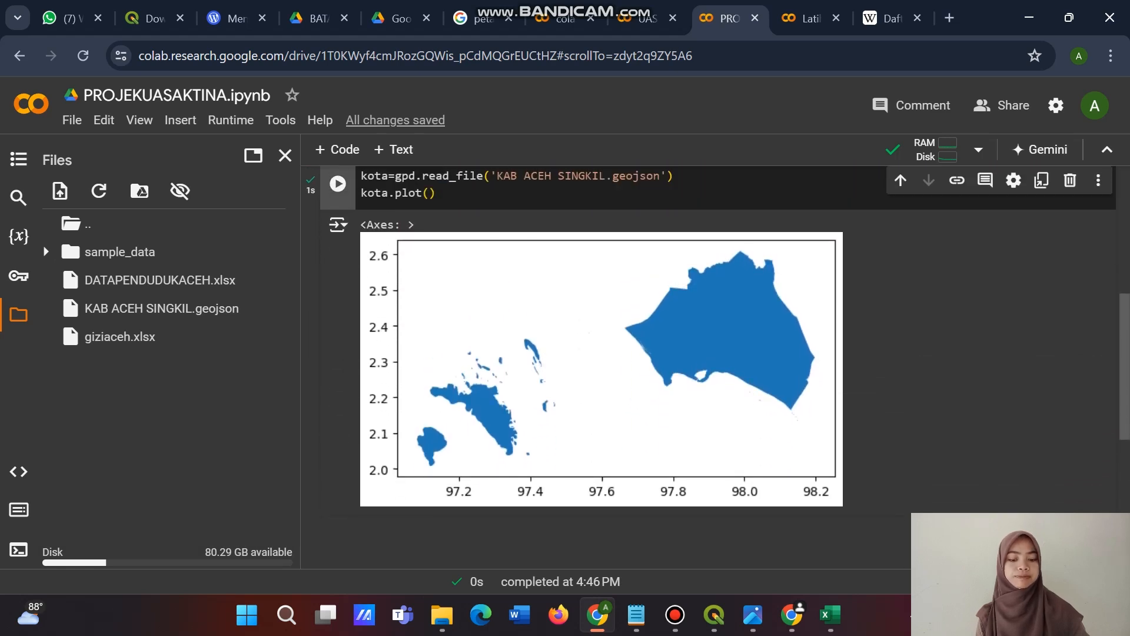
Add a code cell below the plotted map, paste kota.head() from UAS.ipynb into it and run it.
scroll(707, 330, "down", 1)
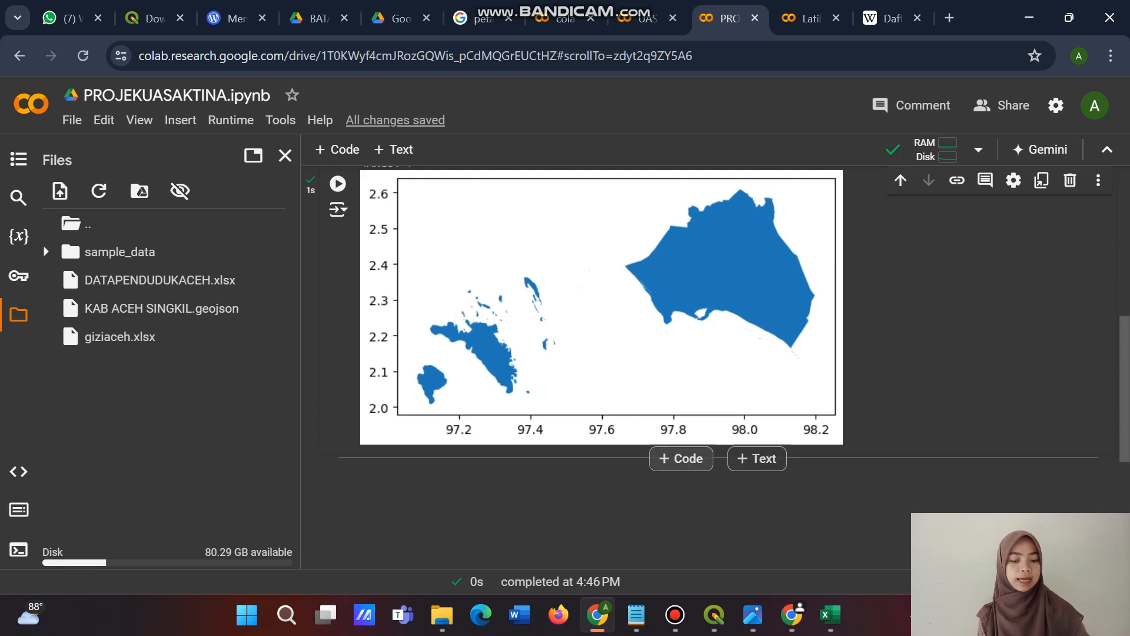
left_click(681, 458)
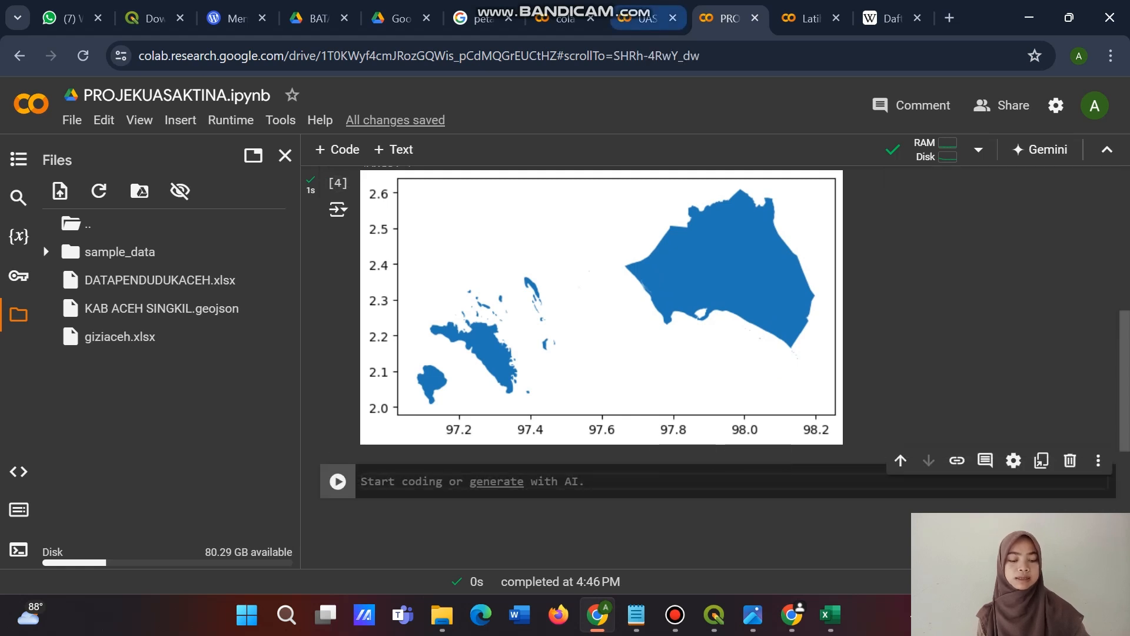
left_click(648, 18)
left_click(729, 19)
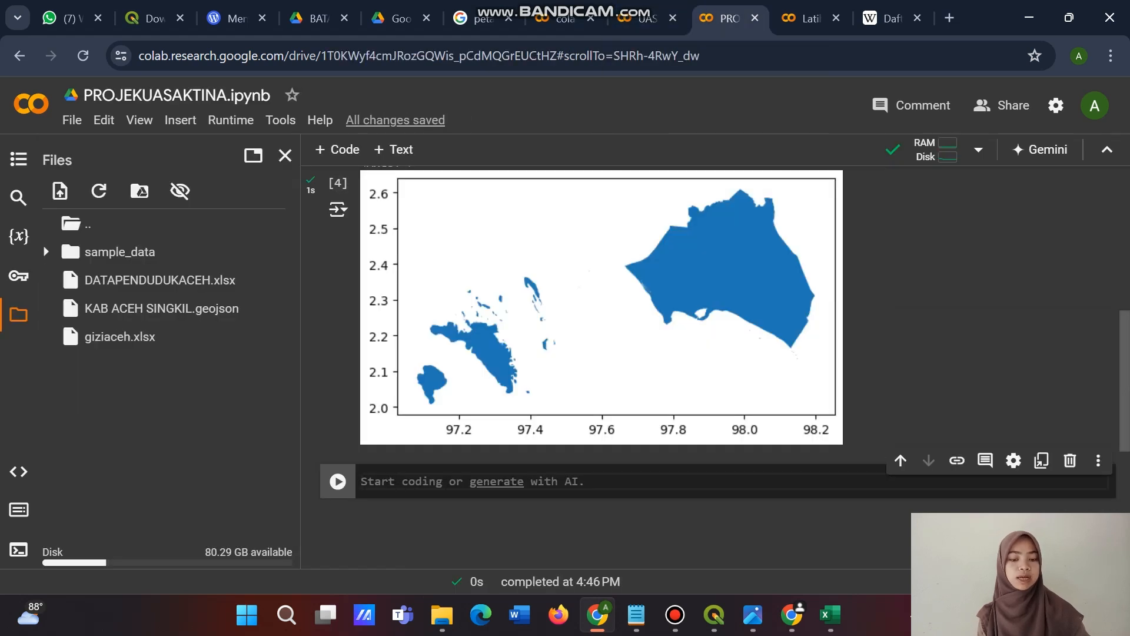
type("kota.head()")
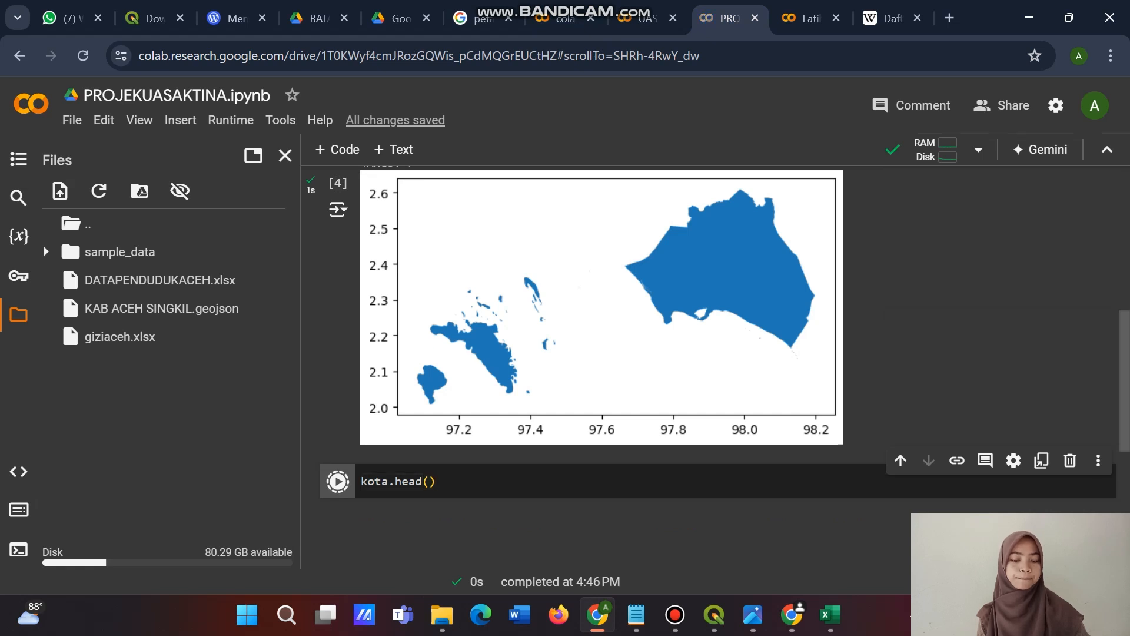
left_click(338, 481)
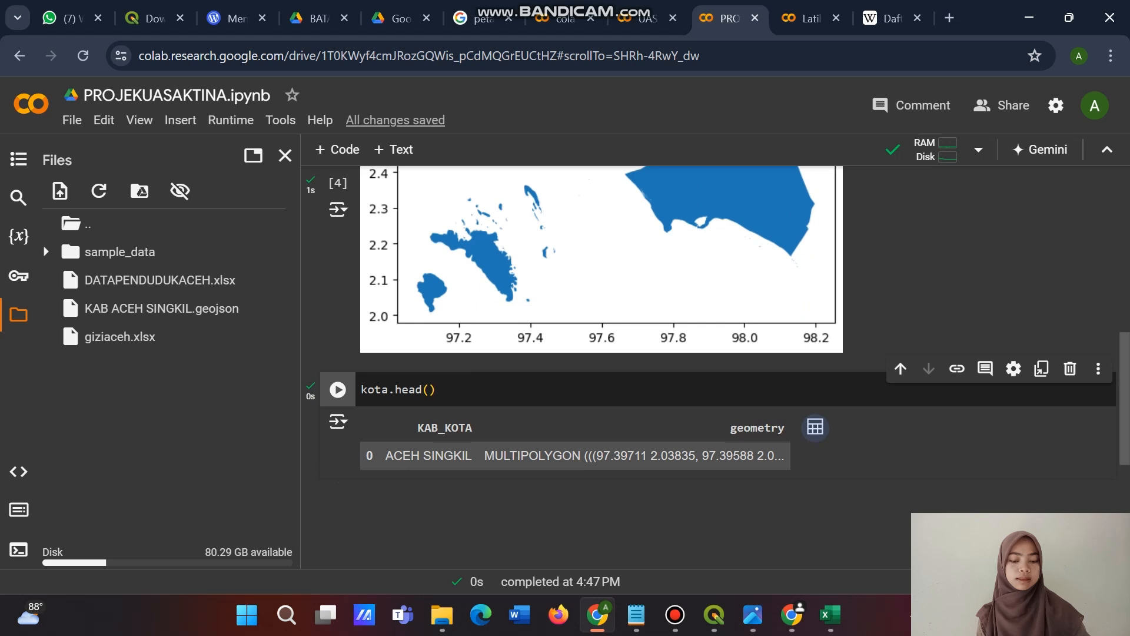
Add a code cell with the gdf = gpd.read_file and gdf.head() code, set its file name to KAB ACEH SINGKIL.geojson and run it.
scroll(706, 336, "down", 2)
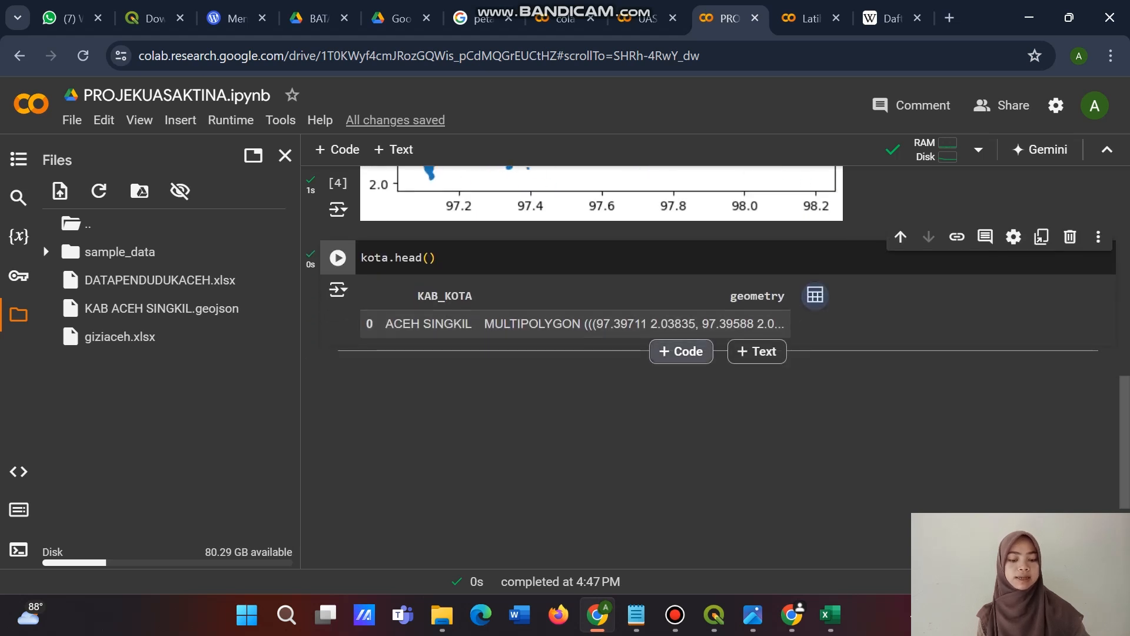
left_click(681, 351)
left_click(558, 391)
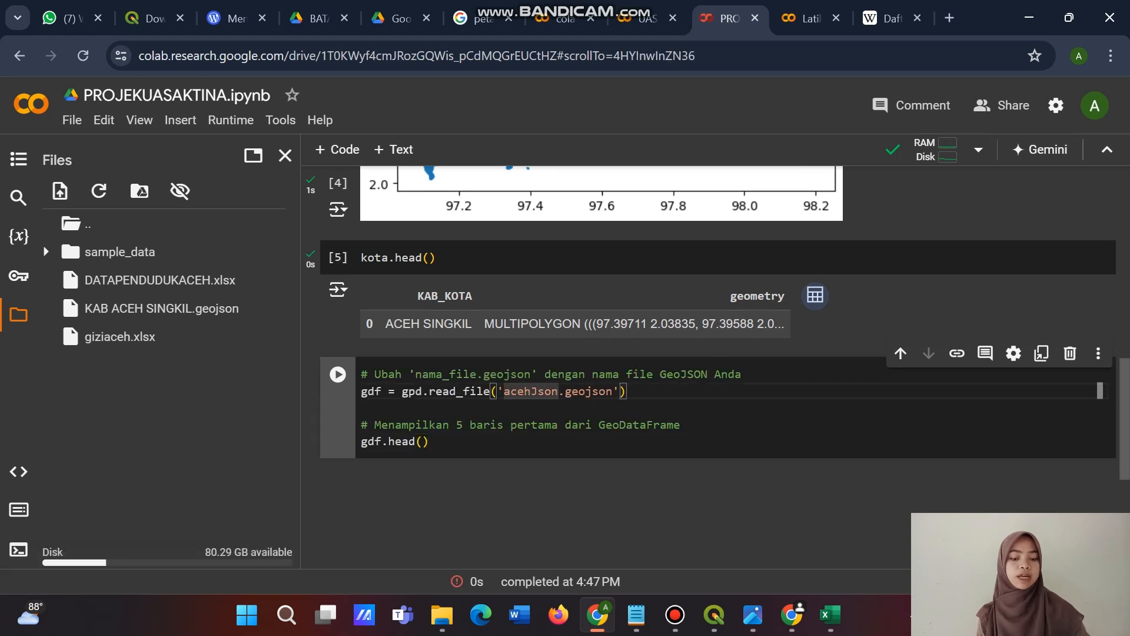
key("BackSpace")
key("BackSpace")
key("BackSpace")
key("BackSpace")
key("BackSpace")
key("BackSpace")
key("BackSpace")
key("BackSpace")
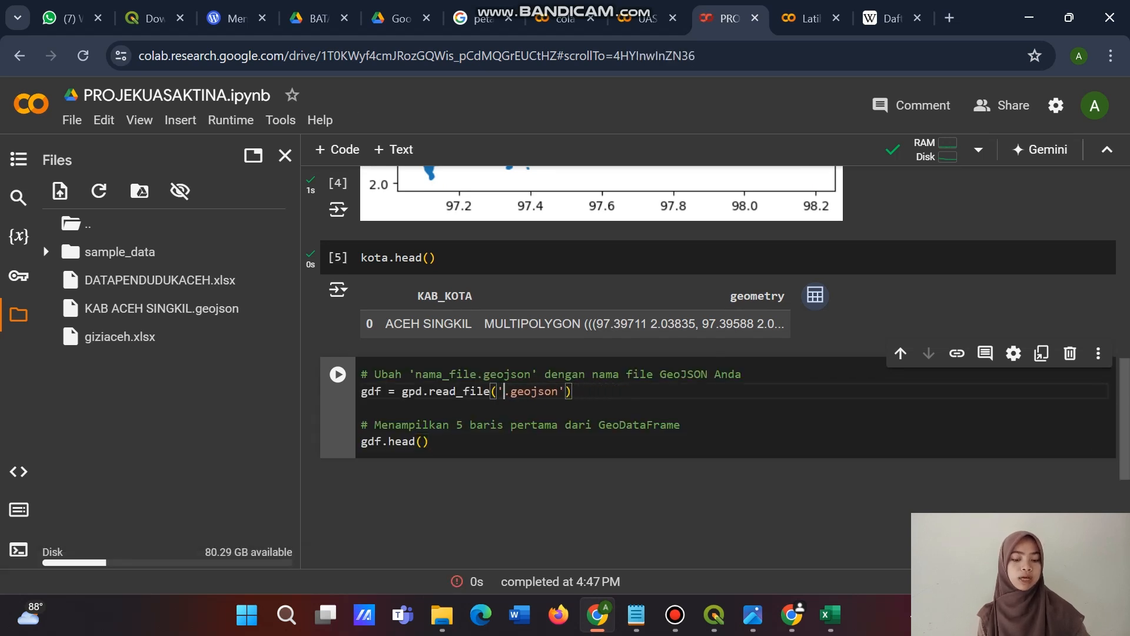
type("kab")
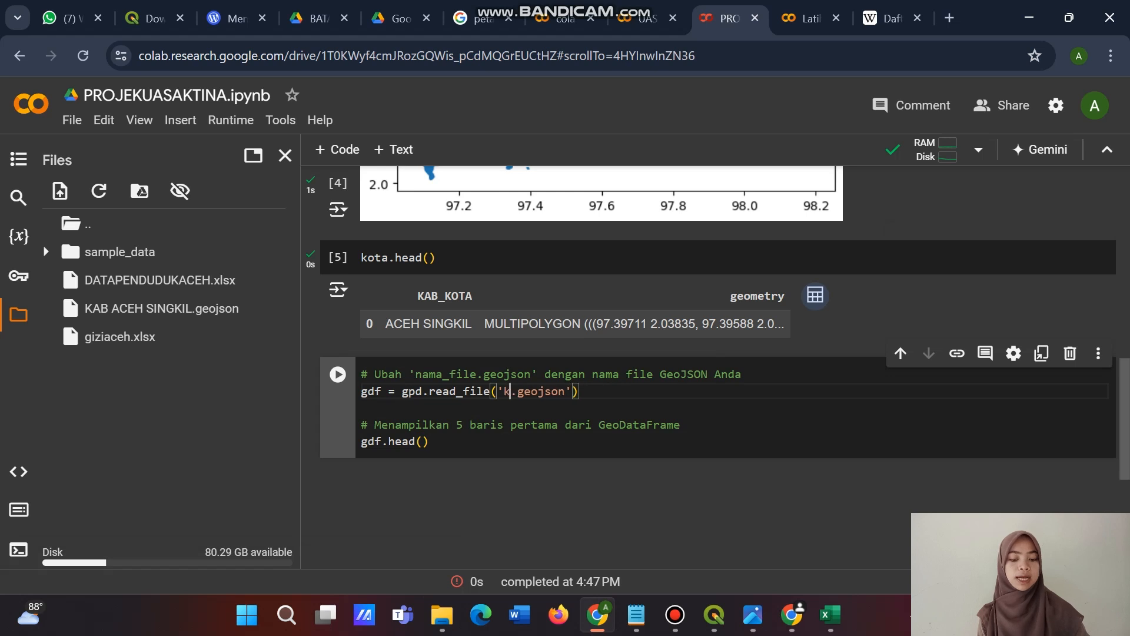
key("BackSpace")
key("BackSpace")
key("BackSpace")
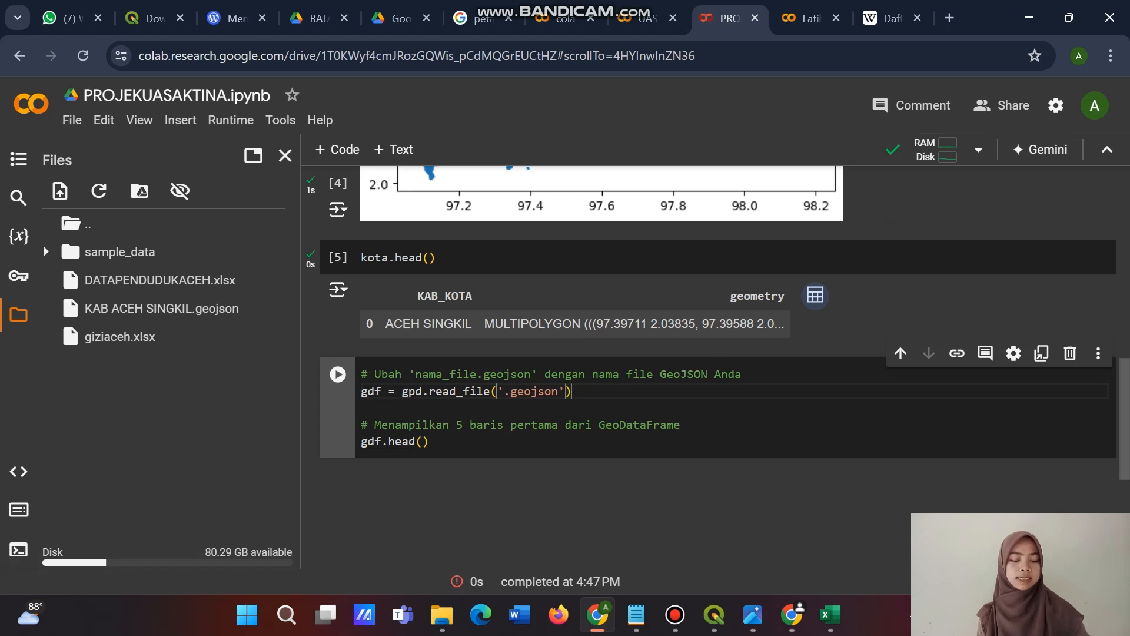
type("KAB ACEH ")
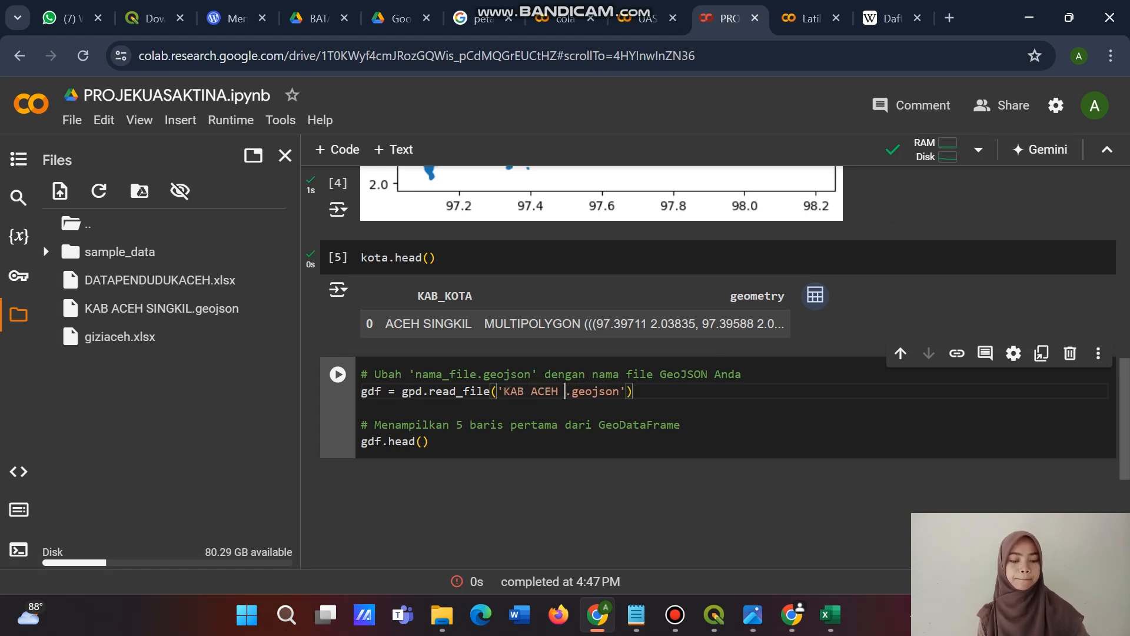
type("SINGKIL")
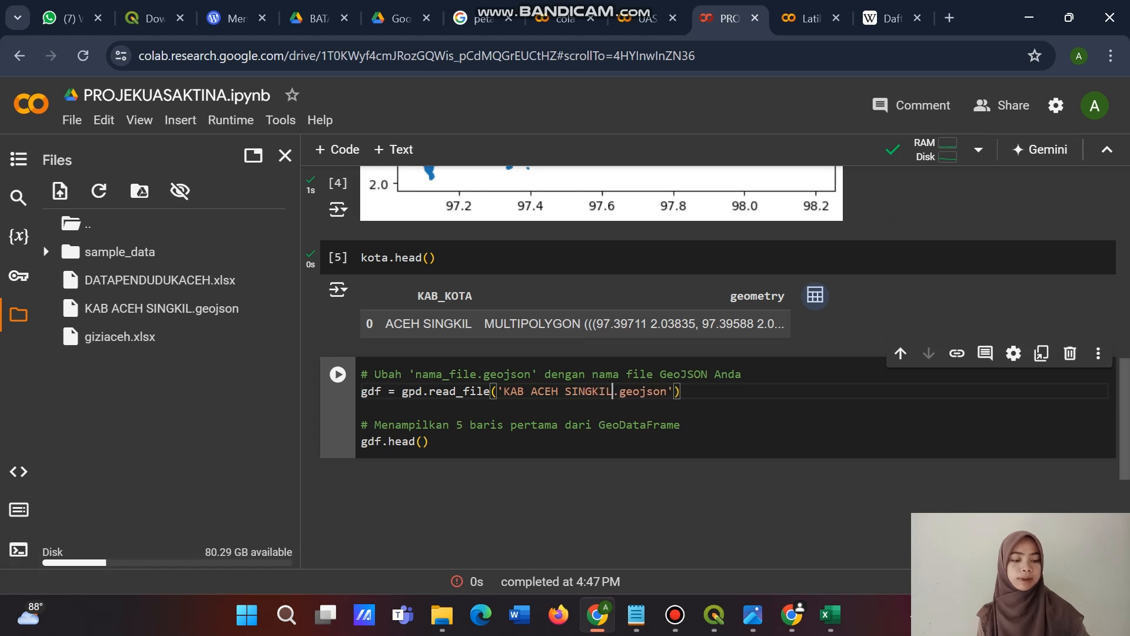
left_click(338, 374)
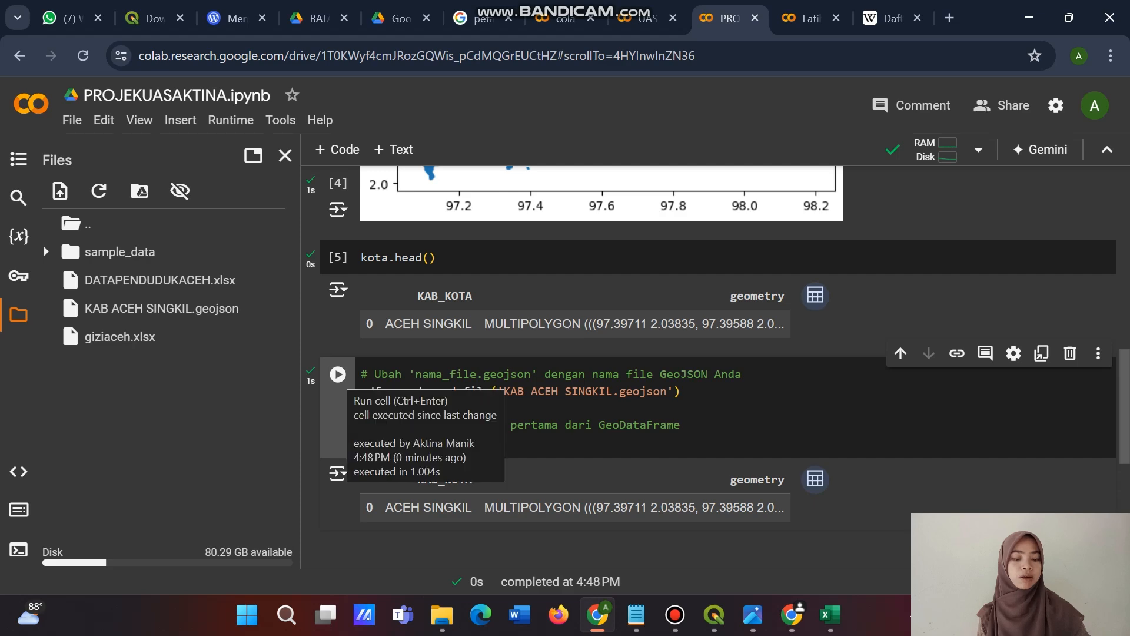
Copy gdf.plot(column='KAB_KOTA') from UAS.ipynb into a new code cell below the gdf.head() output, run it and view the map.
scroll(338, 375, "down", 2)
left_click(677, 419)
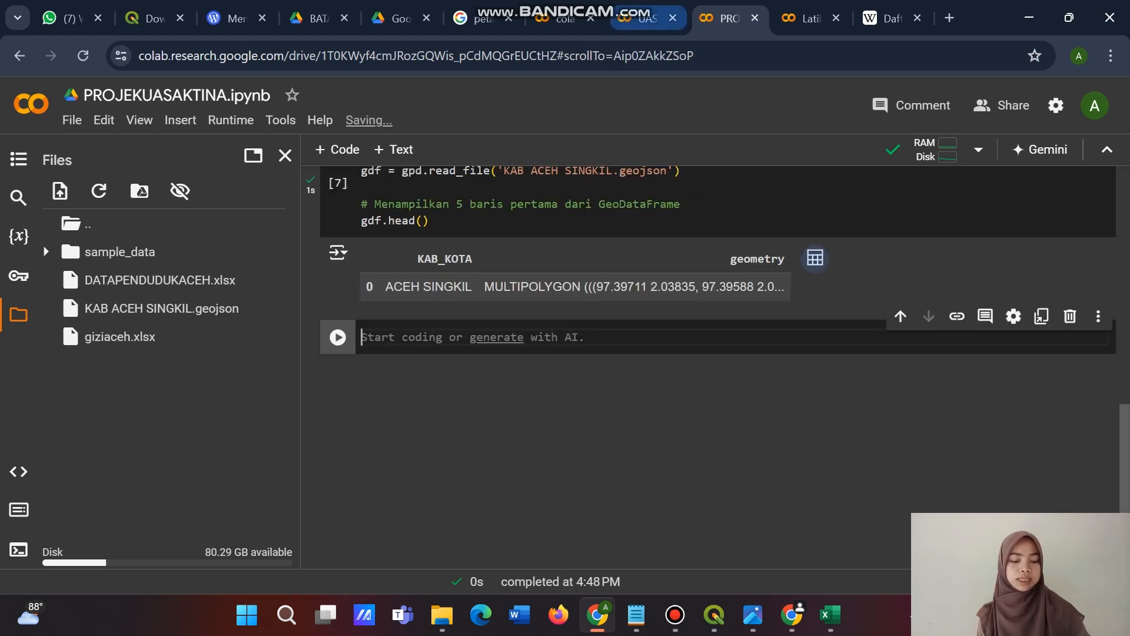
left_click(644, 19)
scroll(577, 368, "down", 6)
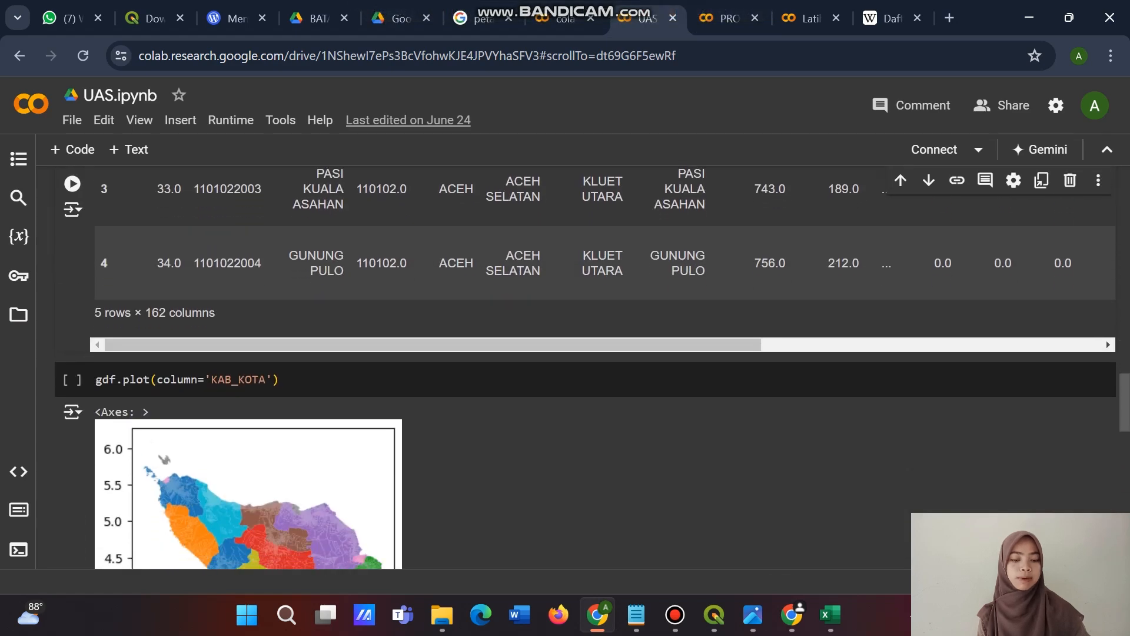
left_click(280, 370)
left_click_drag(280, 369, 97, 369)
key("ctrl+c")
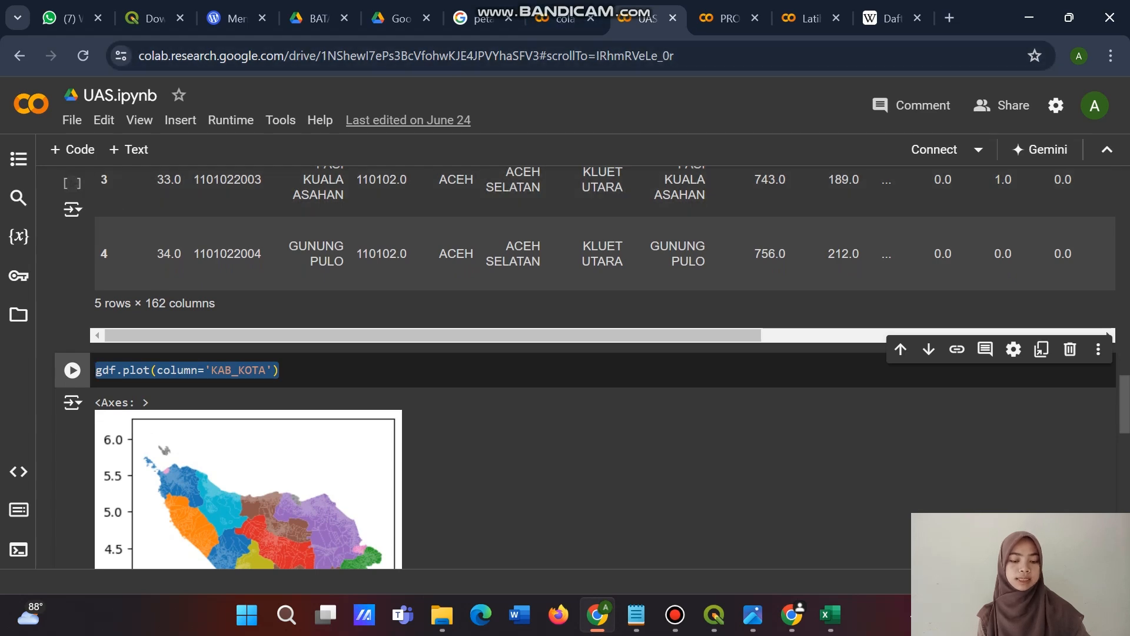
left_click(724, 18)
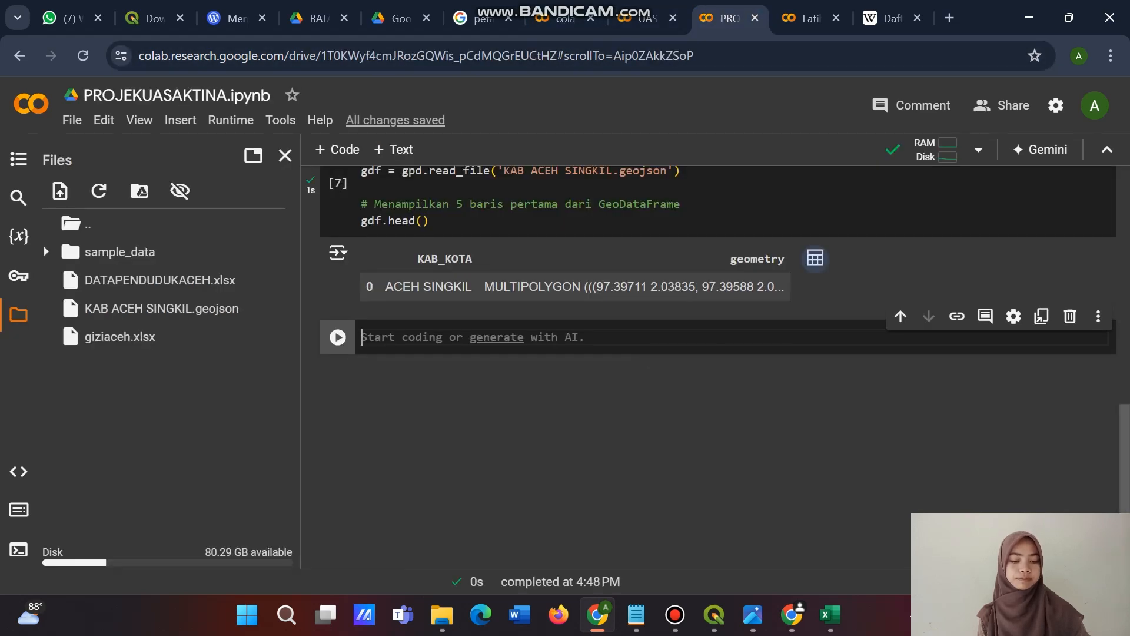
key("ctrl+v")
left_click(337, 337)
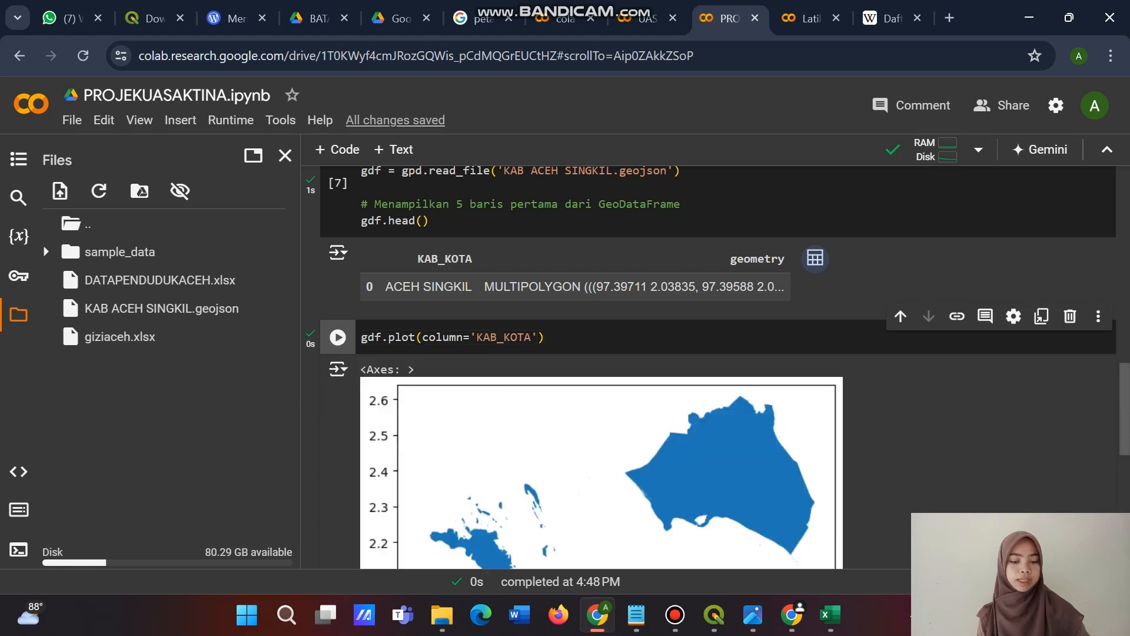
scroll(589, 353, "down", 4)
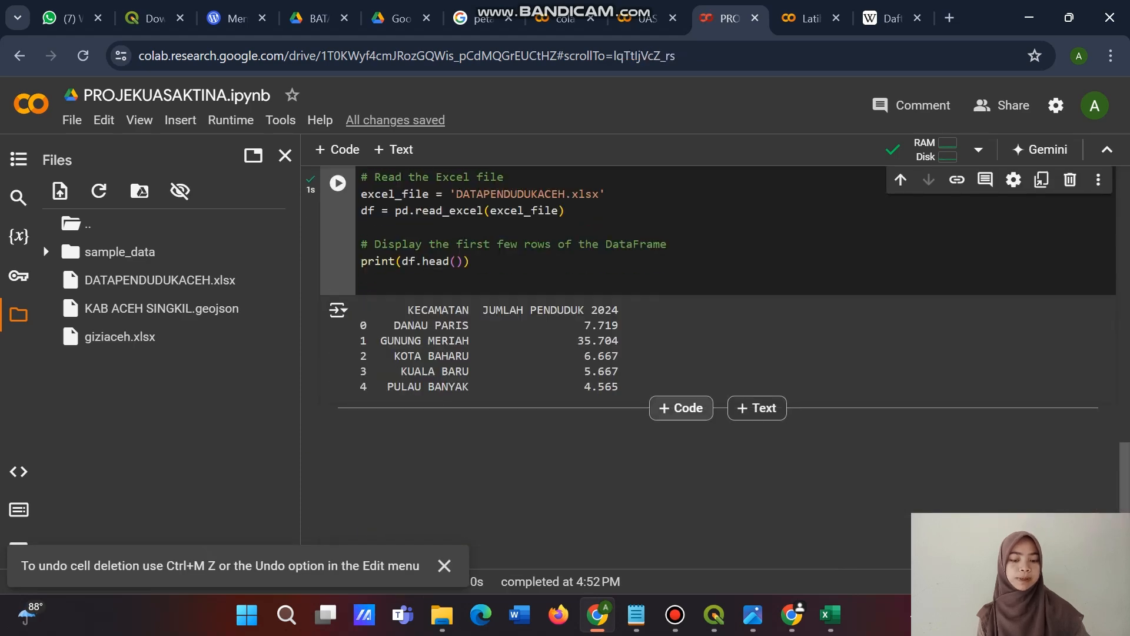
Add a code cell below the population table and paste the pandas import, gizi=pd.read_excel('gizi.xlsx') and gizi.head() lines from Latihan_pandaskesekuruhan.
left_click(681, 408)
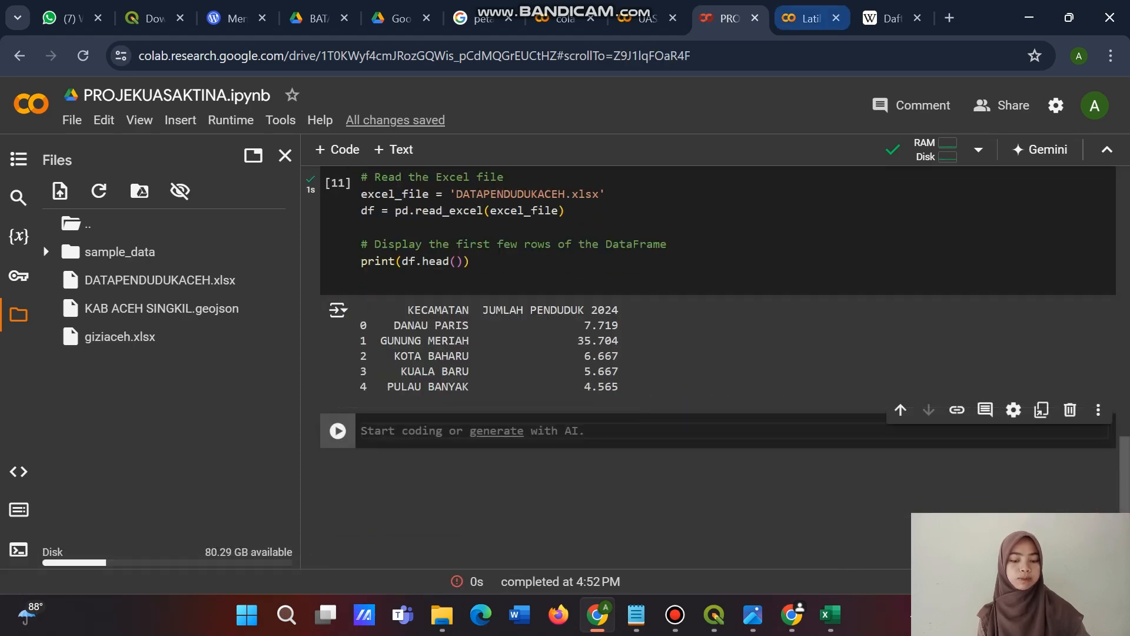
left_click(807, 18)
type("a")
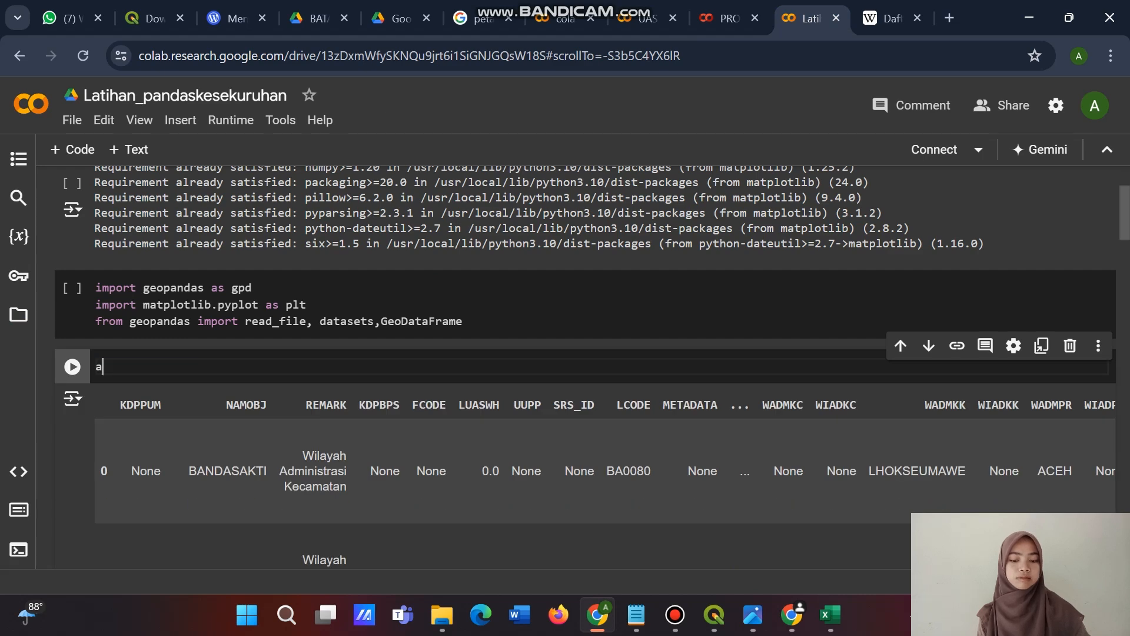
key("ctrl+z")
key("ctrl+Page_Up")
type("import pandas as pd gizi=pd. read_excel('gizi.xlsx') gizi.head()")
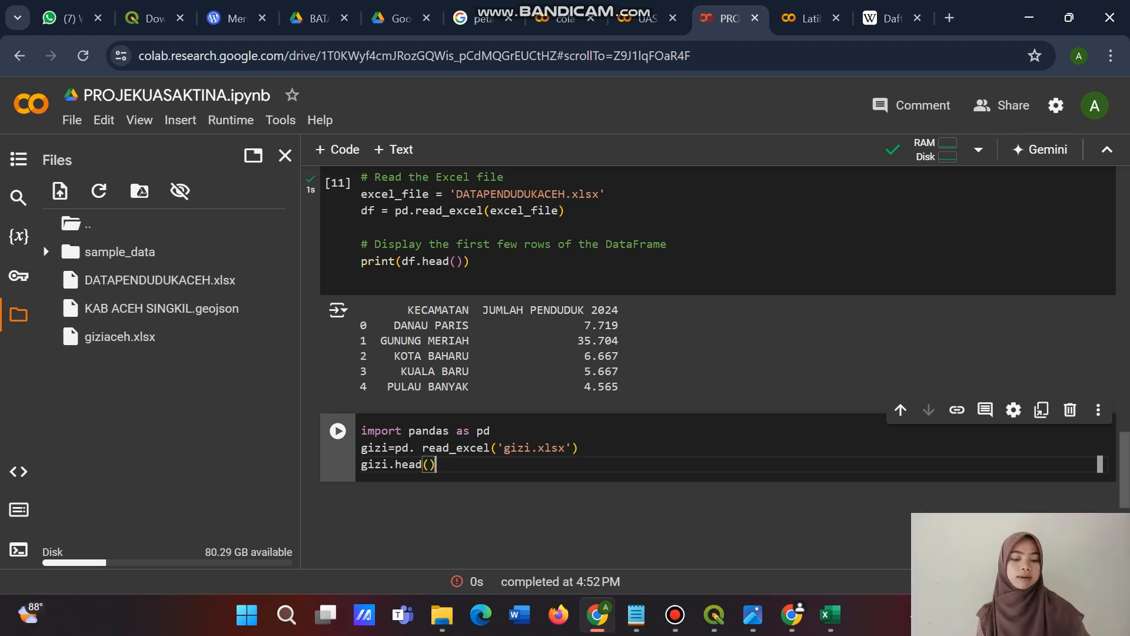
Change the file name in the read_excel call to giziaceh.xlsx, run the cell and view the resulting table.
left_click(532, 448)
type("aceh")
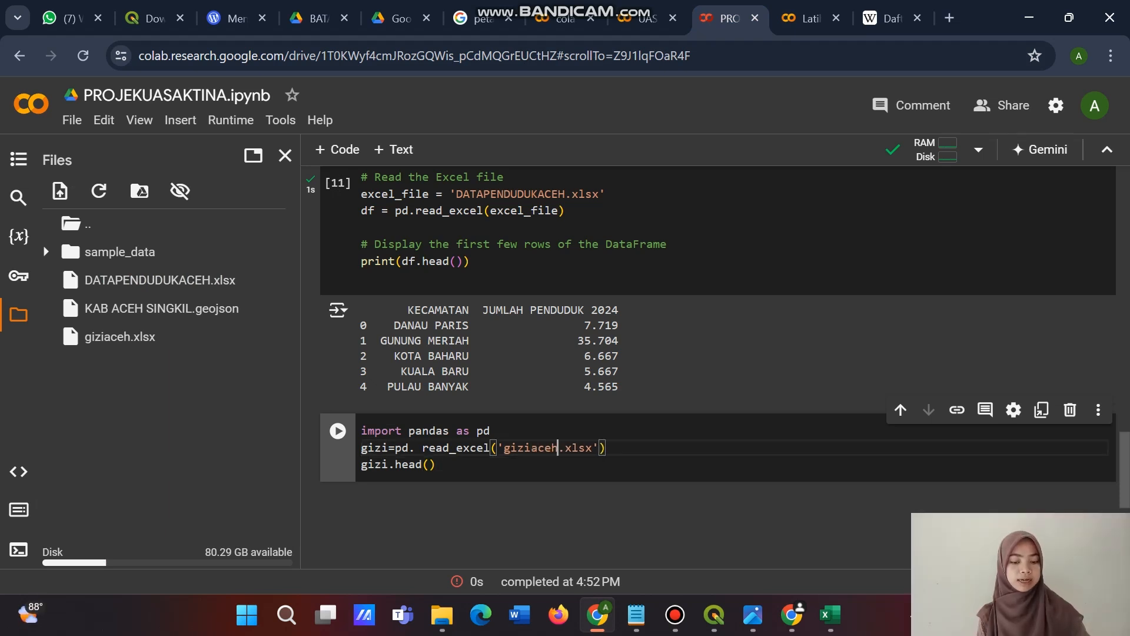
key("ctrl+Return")
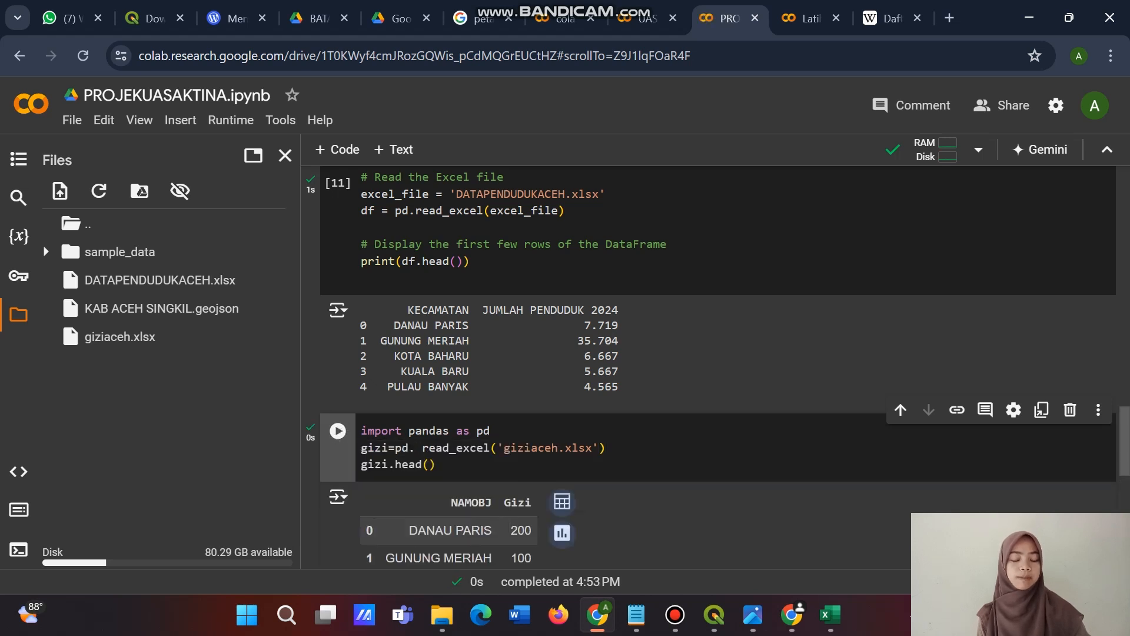
scroll(338, 435, "down", 2)
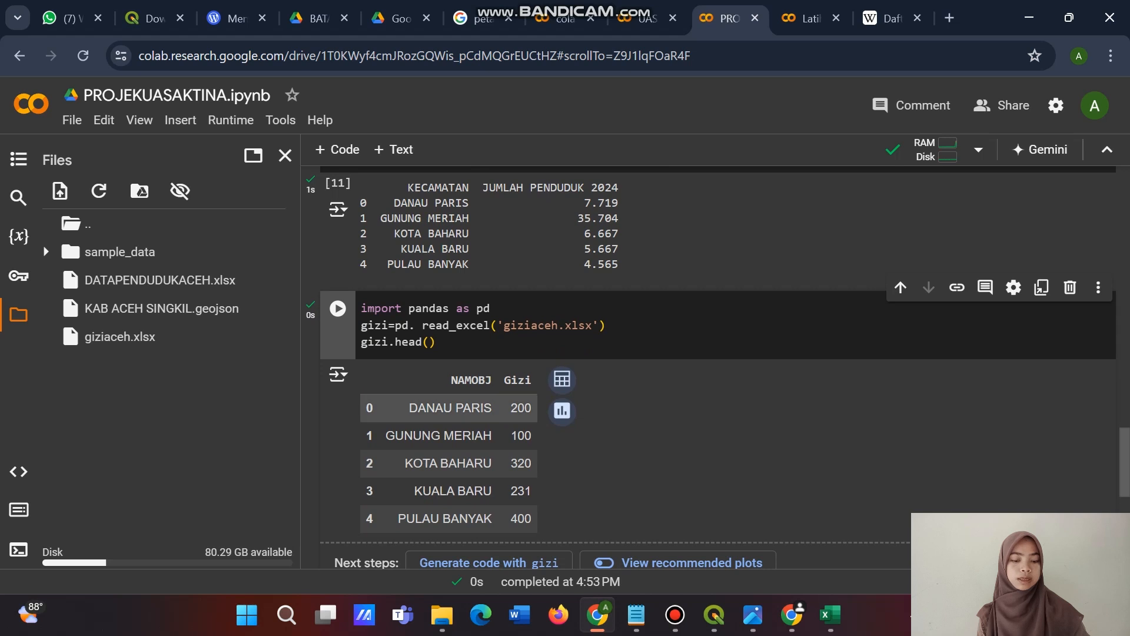
scroll(447, 408, "down", 2)
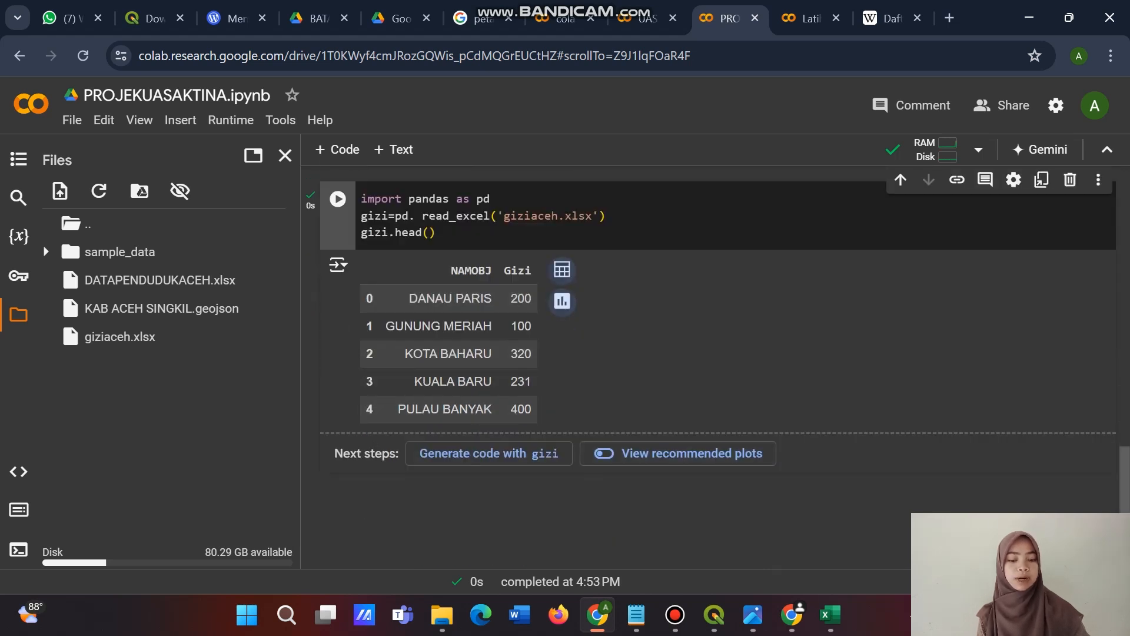
scroll(447, 408, "down", 1)
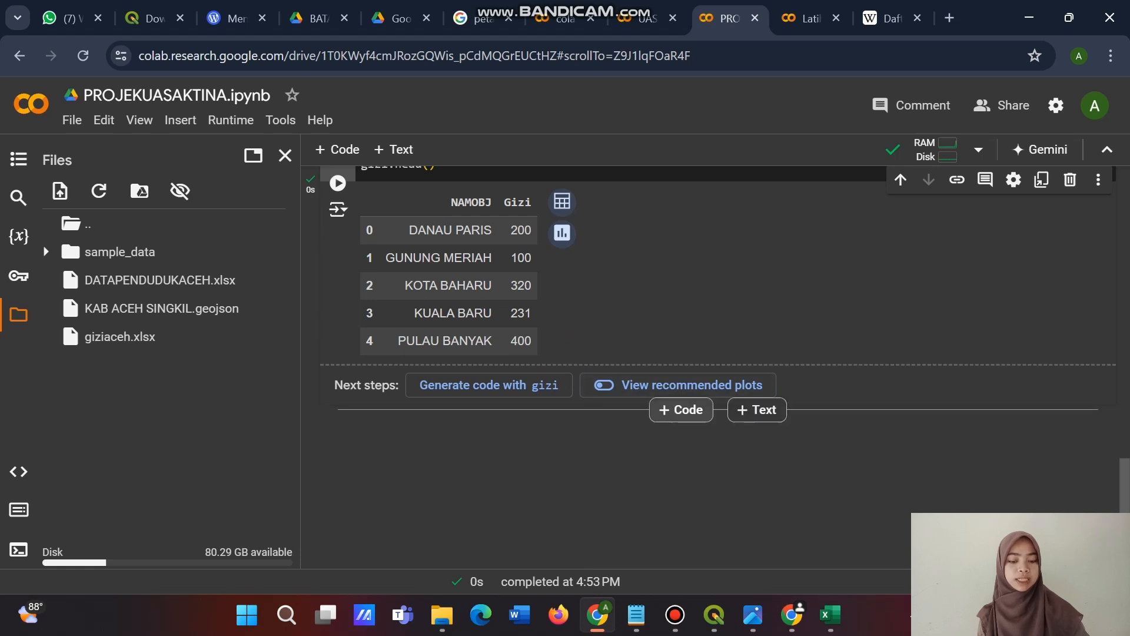
Paste the code merging camat and gizi on 'NAMOBJ' and plotting 'Gizi' into a new cell below the column listing, run it and review the output.
left_click(681, 409)
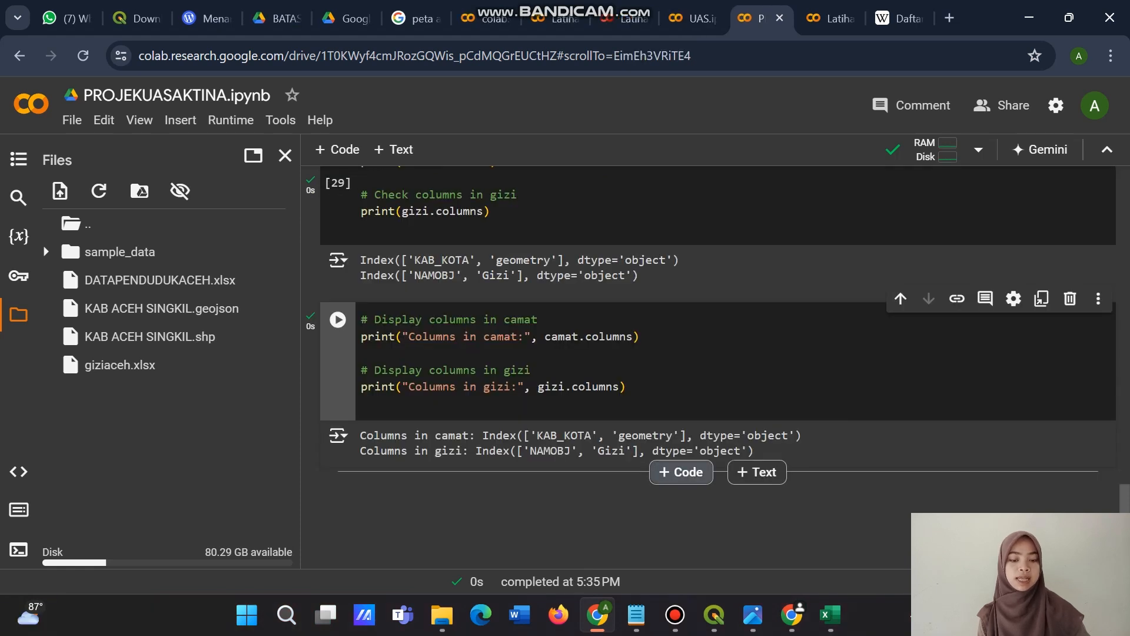
left_click(678, 469)
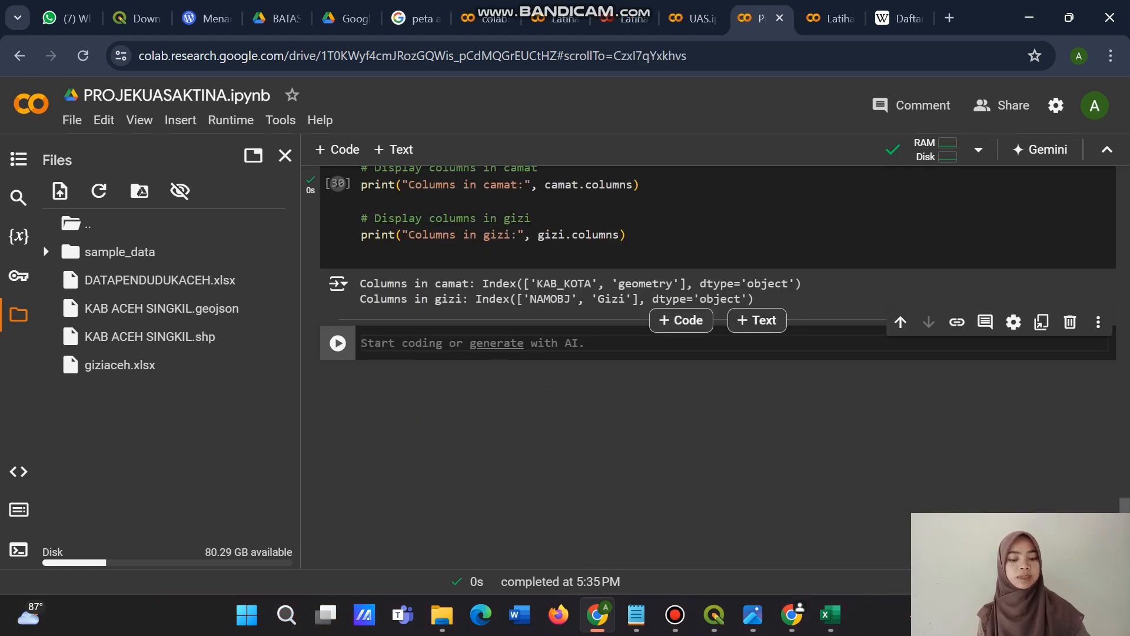
key("ctrl+v")
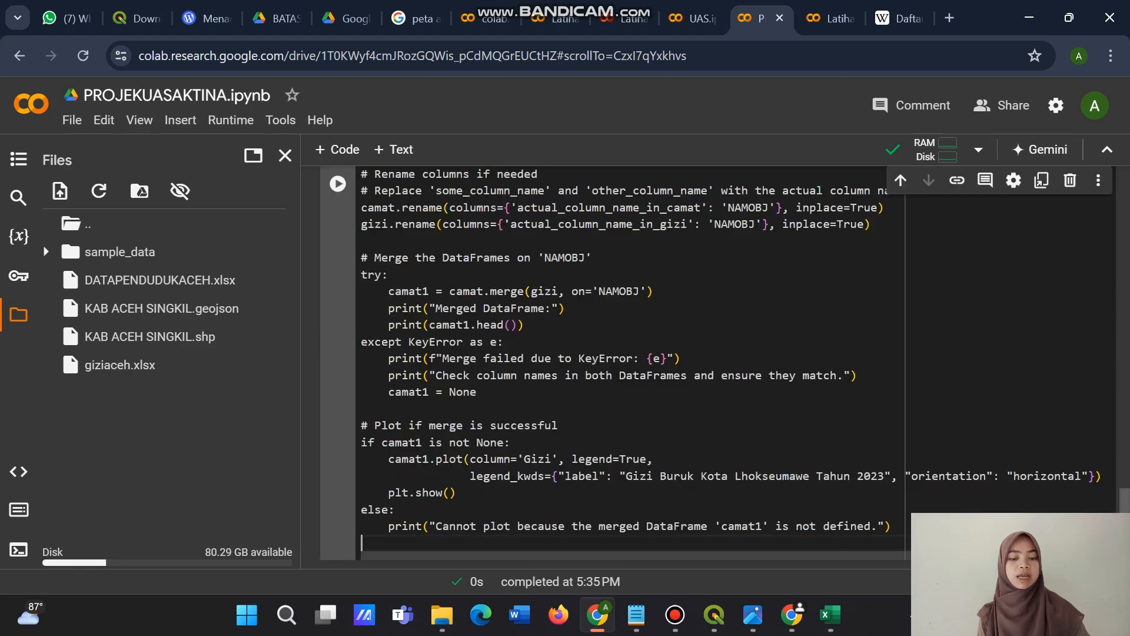
scroll(648, 365, "up", 6)
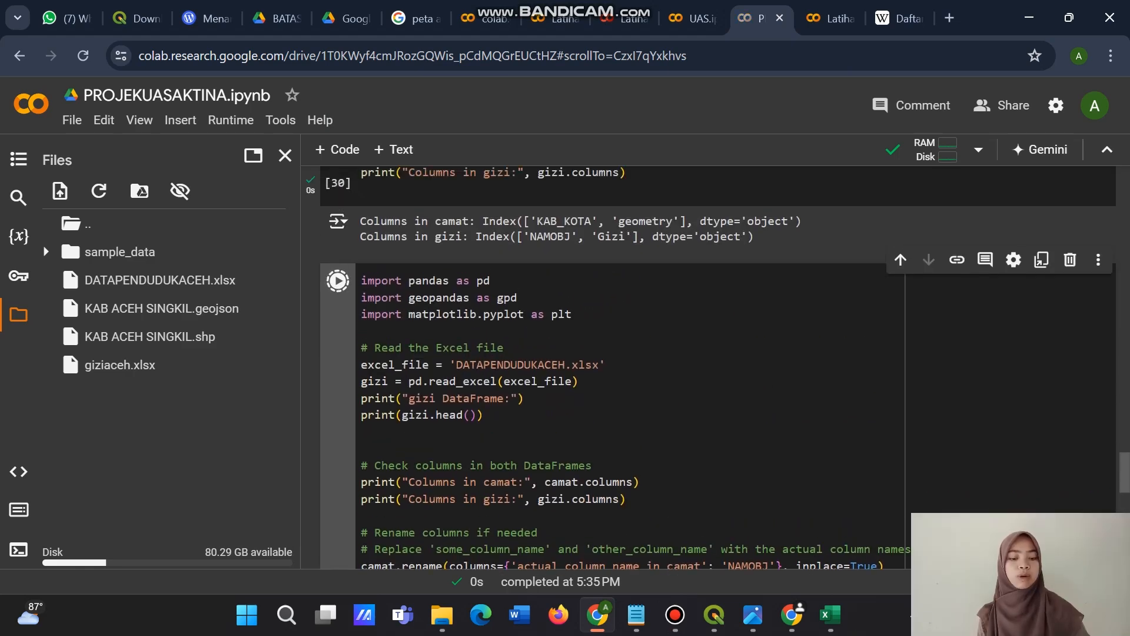
scroll(648, 365, "down", 7)
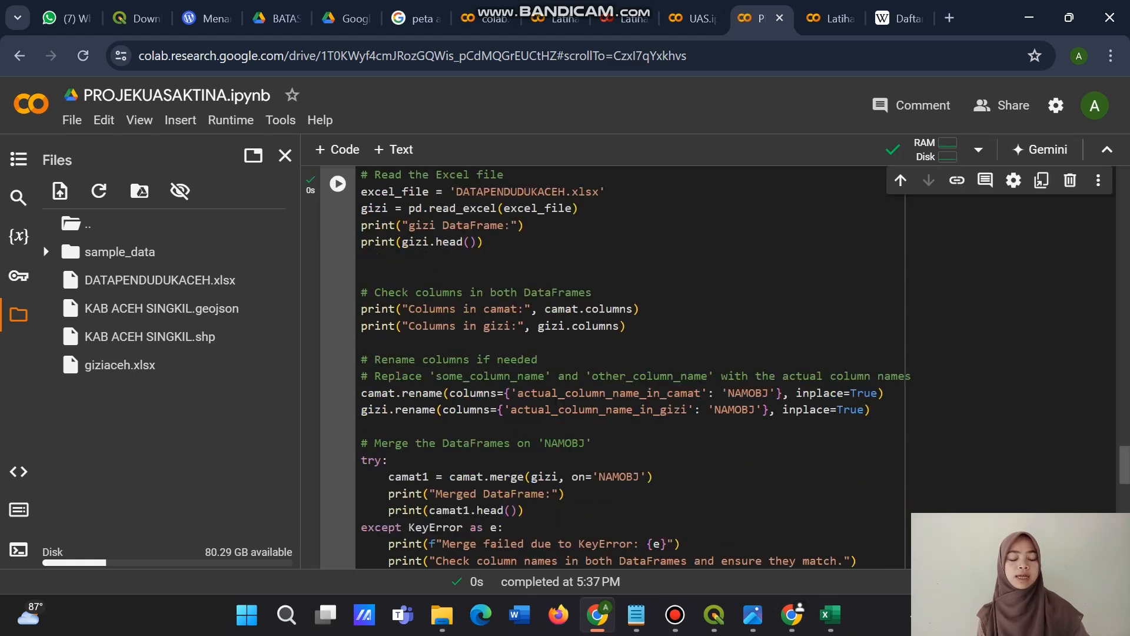
scroll(648, 365, "down", 4)
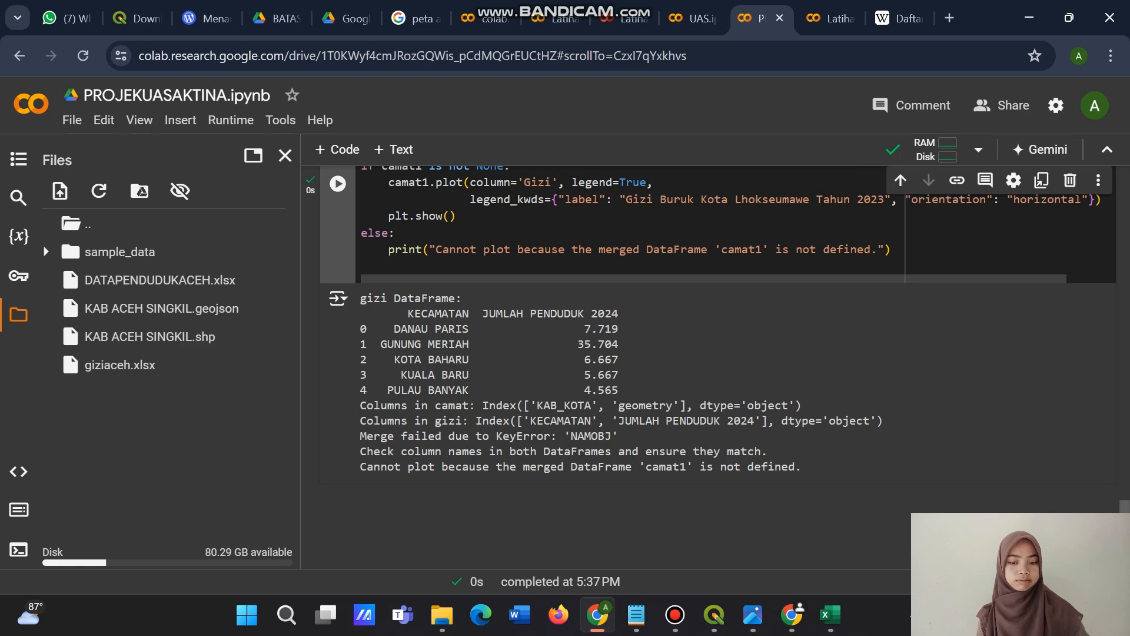
scroll(706, 330, "down", 2)
scroll(718, 294, "up", 1)
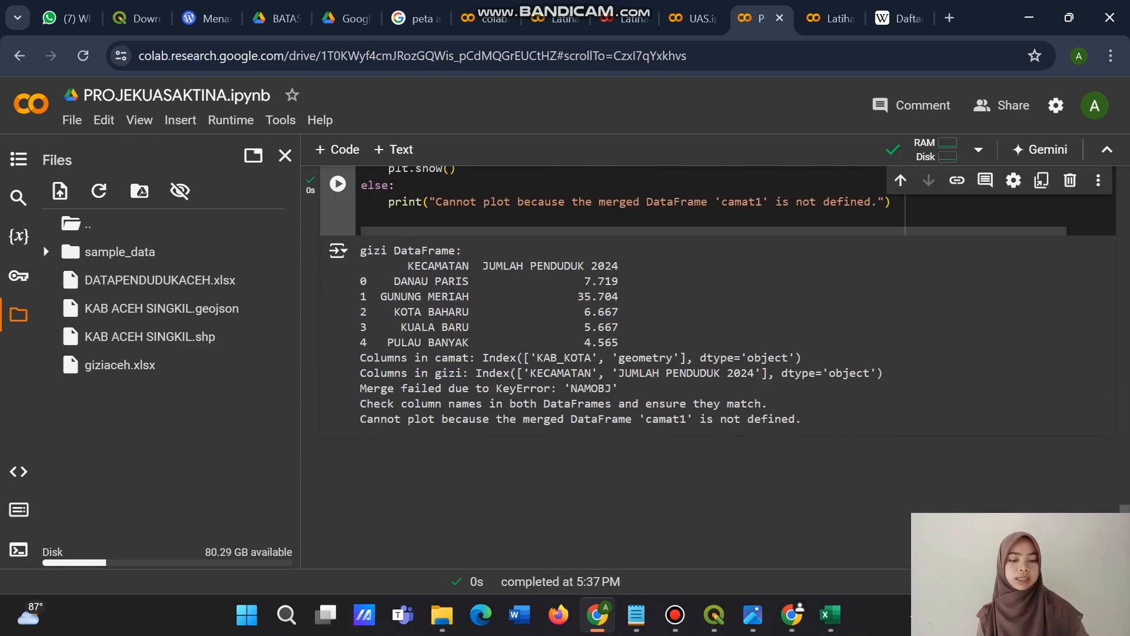
Copy the code with gizi1=gizi.to_dict() from Latihan_pandaskesekuruhan into a new PROJEKUASAKTINA.ipynb cell below the merge output and run it.
left_click(560, 18)
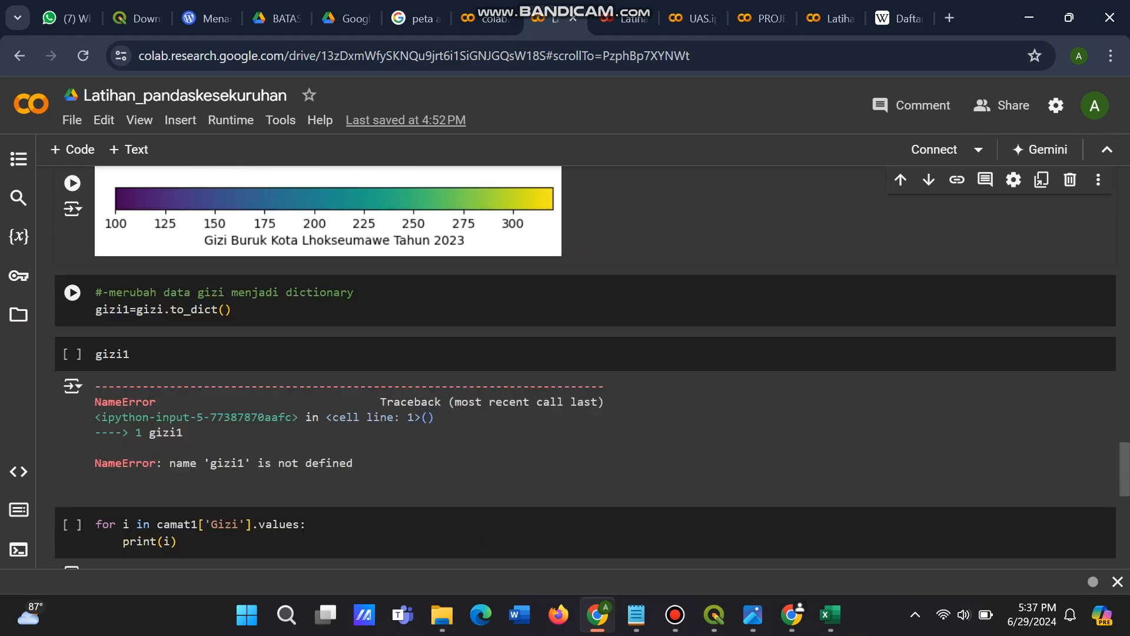
left_click_drag(232, 310, 103, 292)
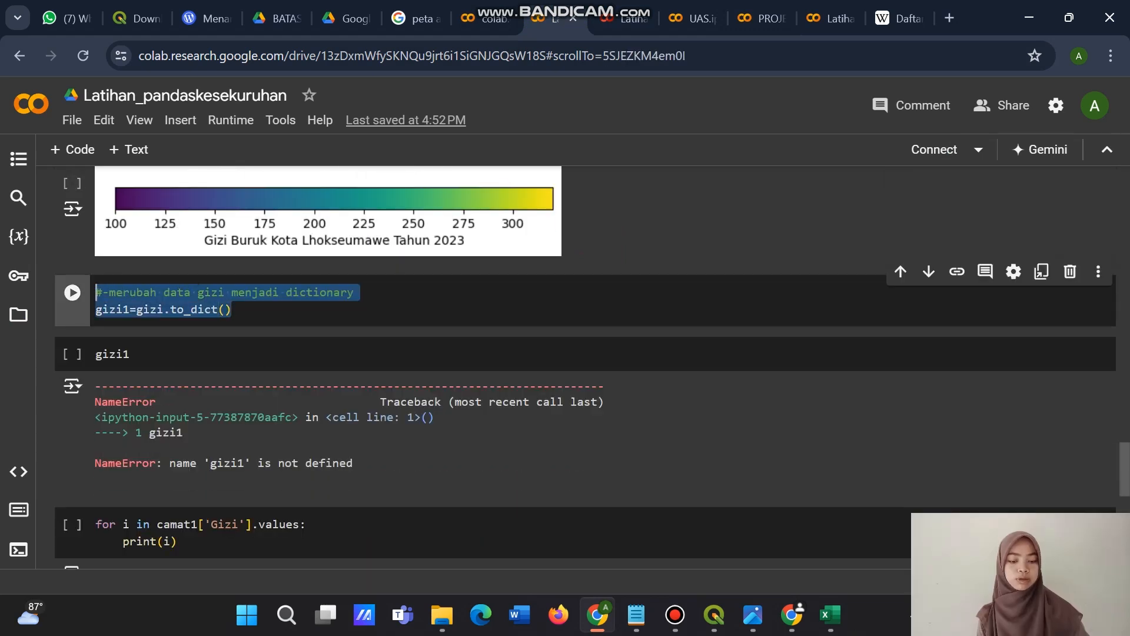
left_click(760, 18)
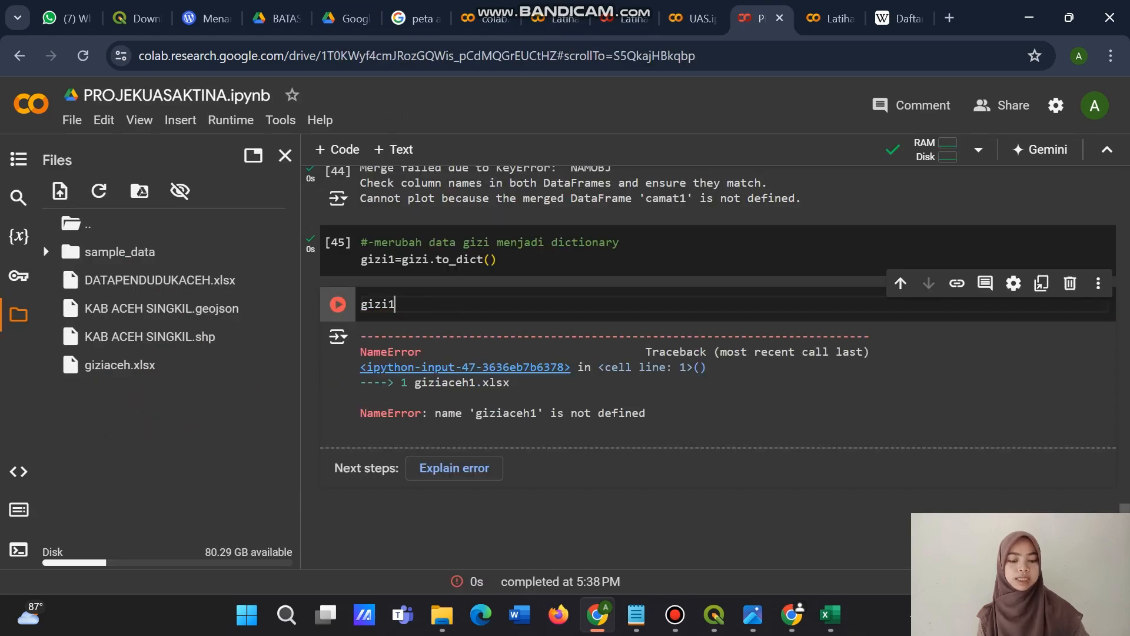
Run the cell containing gizi1 and review the whole dictionary of KECAMATAN and JUMLAH PENDUDUK 2024.
left_click(337, 304)
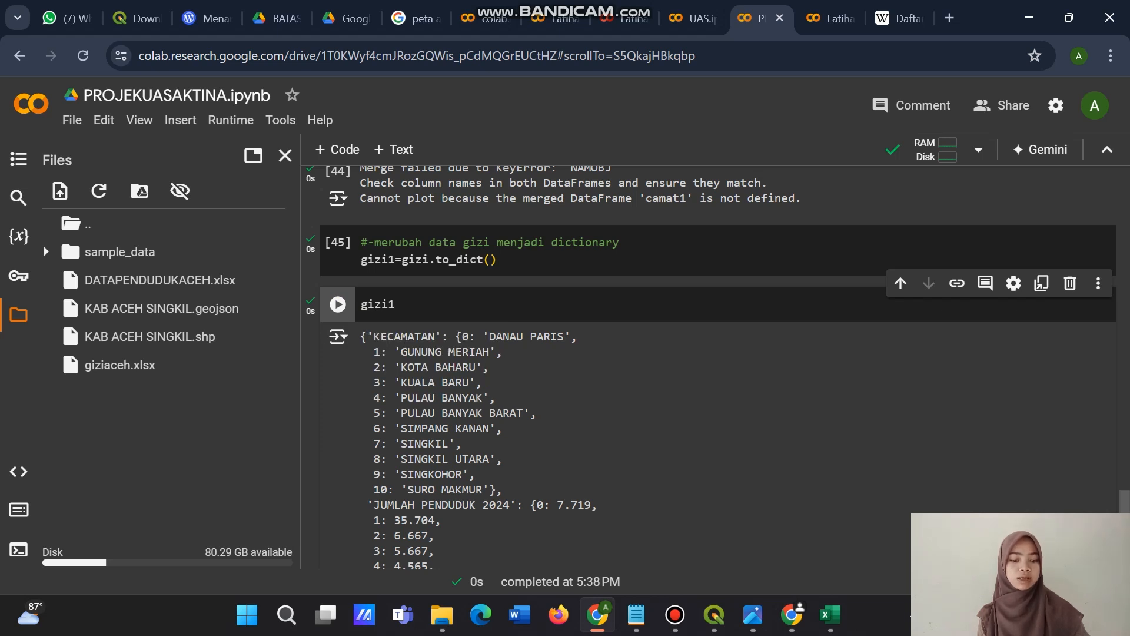
scroll(706, 365, "down", 3)
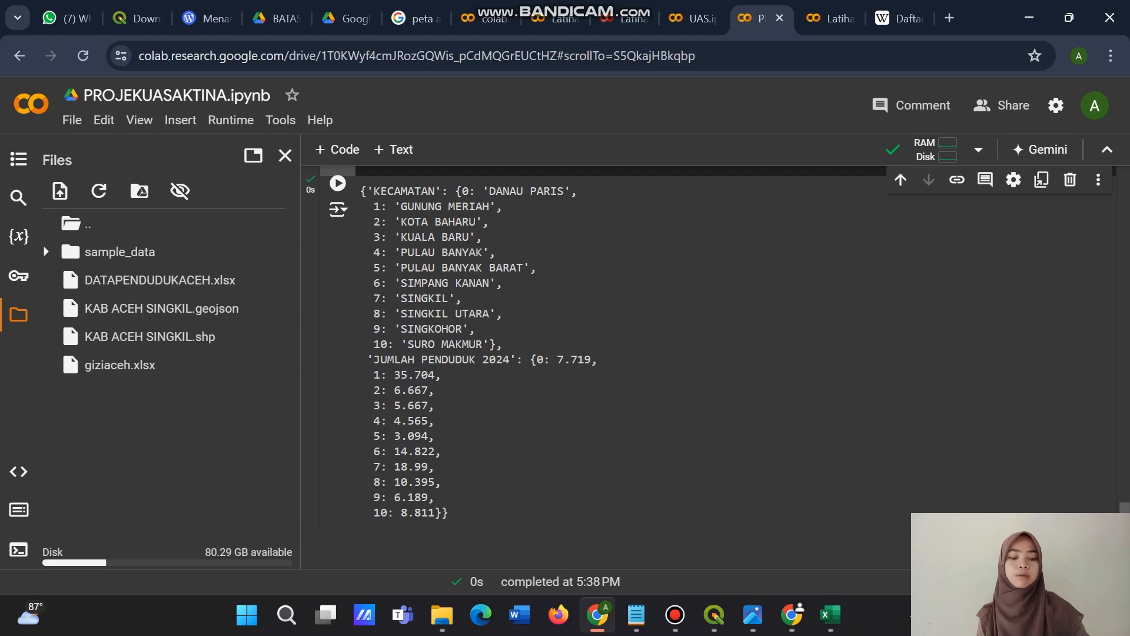
scroll(707, 365, "up", 3)
scroll(706, 365, "down", 4)
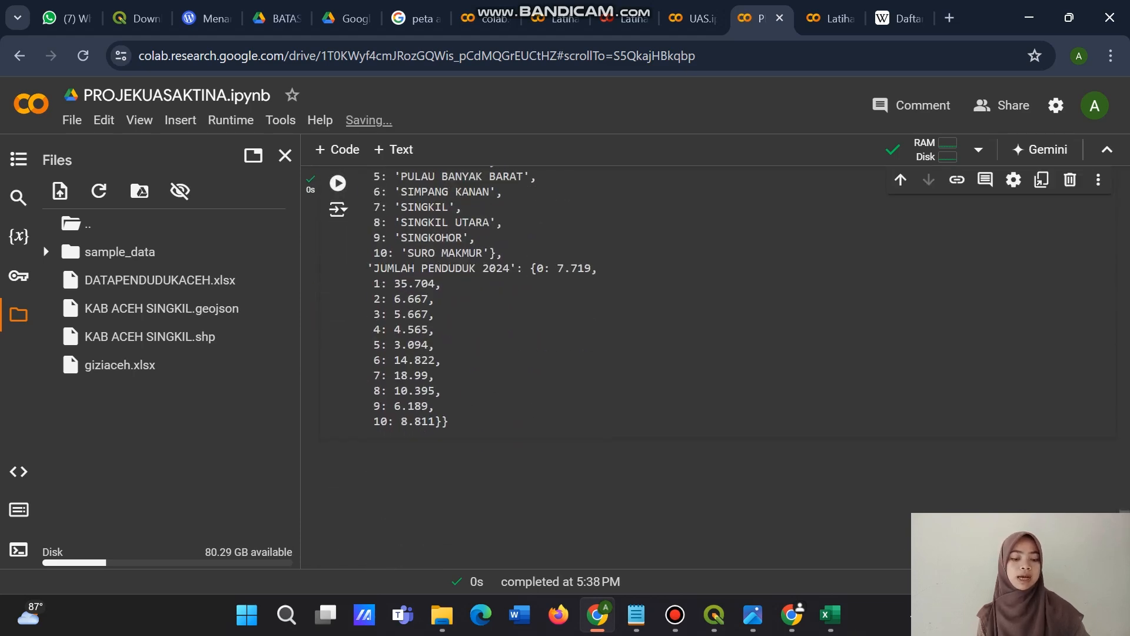
scroll(707, 365, "up", 2)
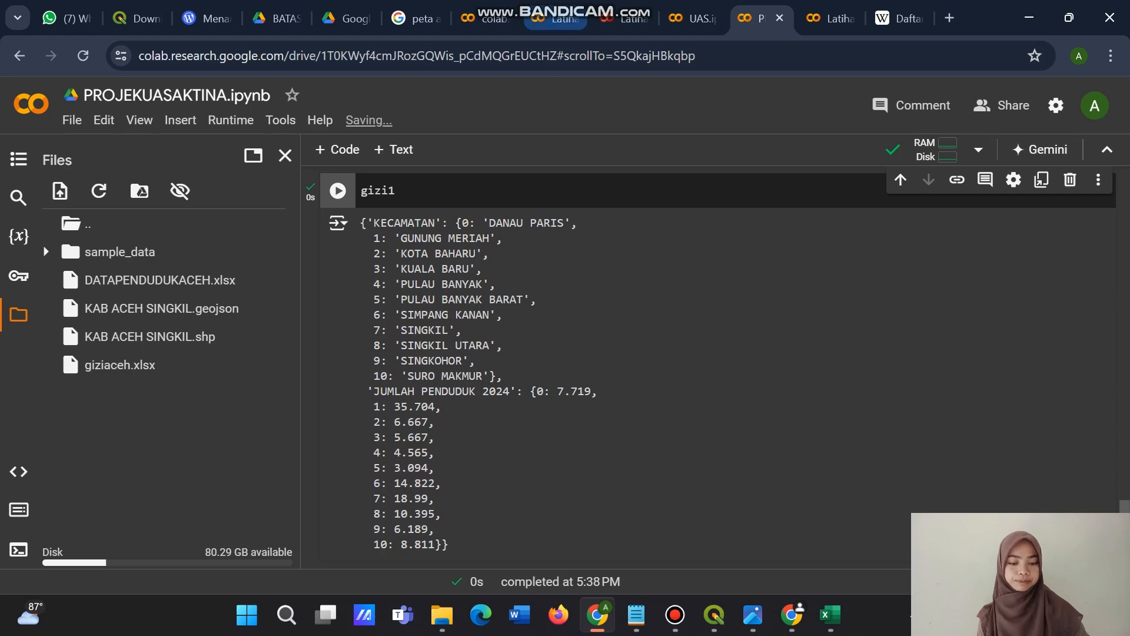
Paste the code that reads DATAPENDUDUKACEH.xlsx and the shapefile, merges on 'NAMOBJ' and prints 'Gizi' values into a new cell, run it and review the output.
key("shift+Return")
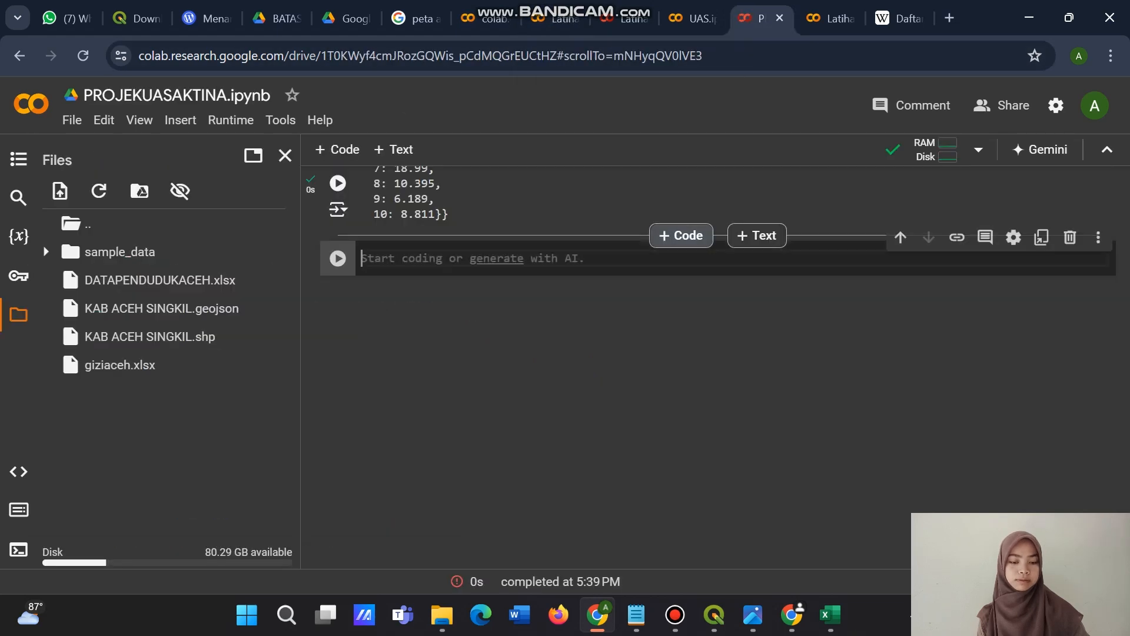
key("ctrl+v")
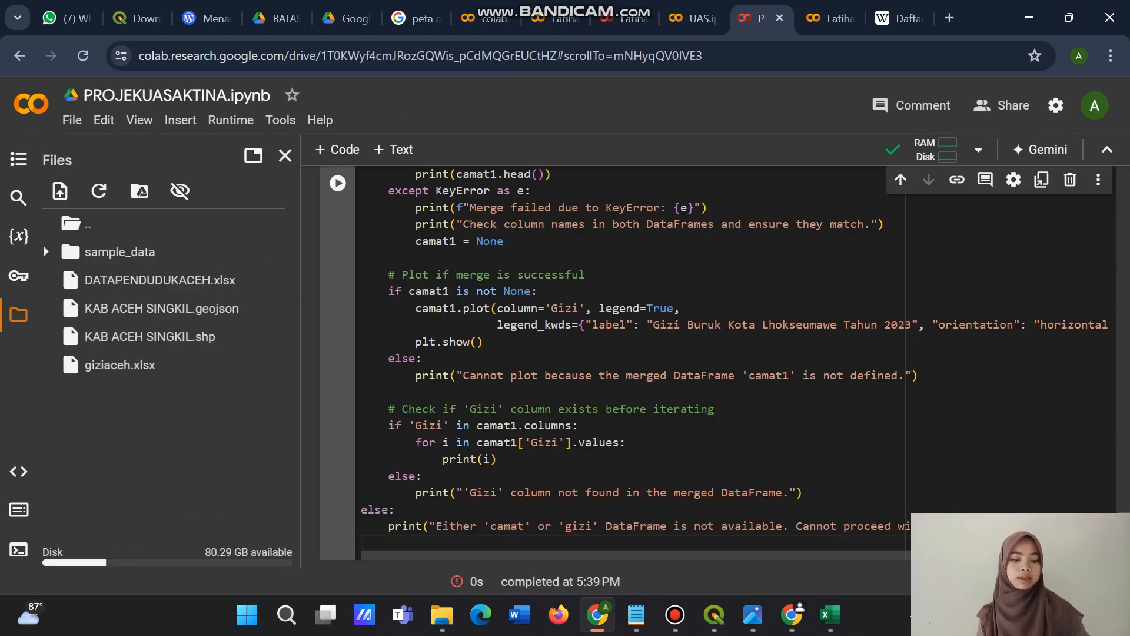
scroll(648, 365, "up", 2)
scroll(648, 365, "up", 8)
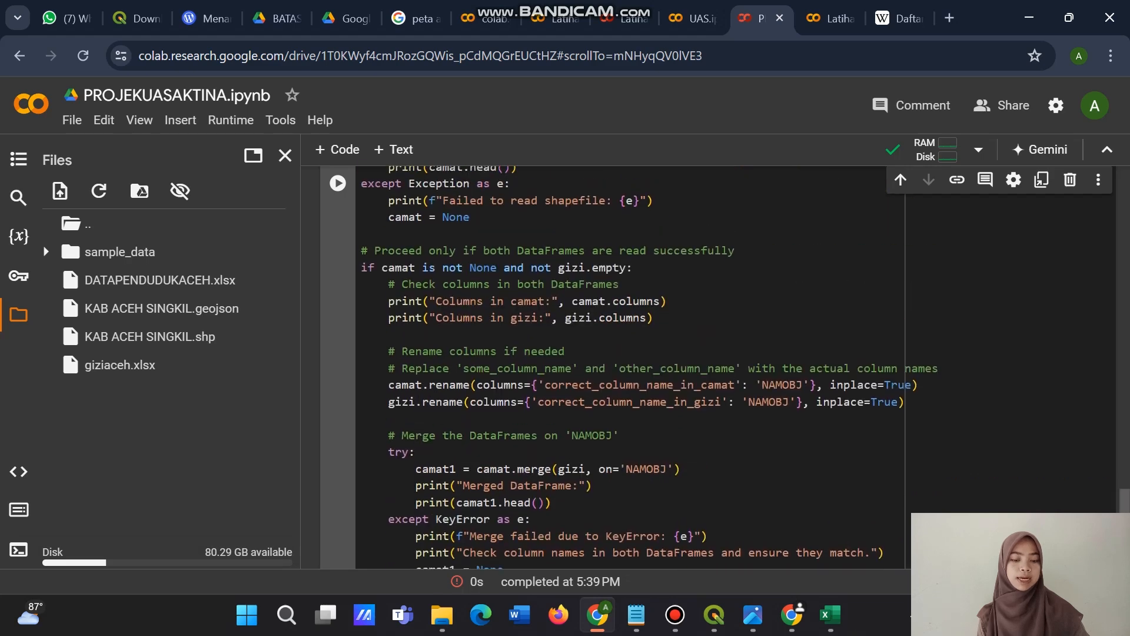
scroll(648, 365, "up", 2)
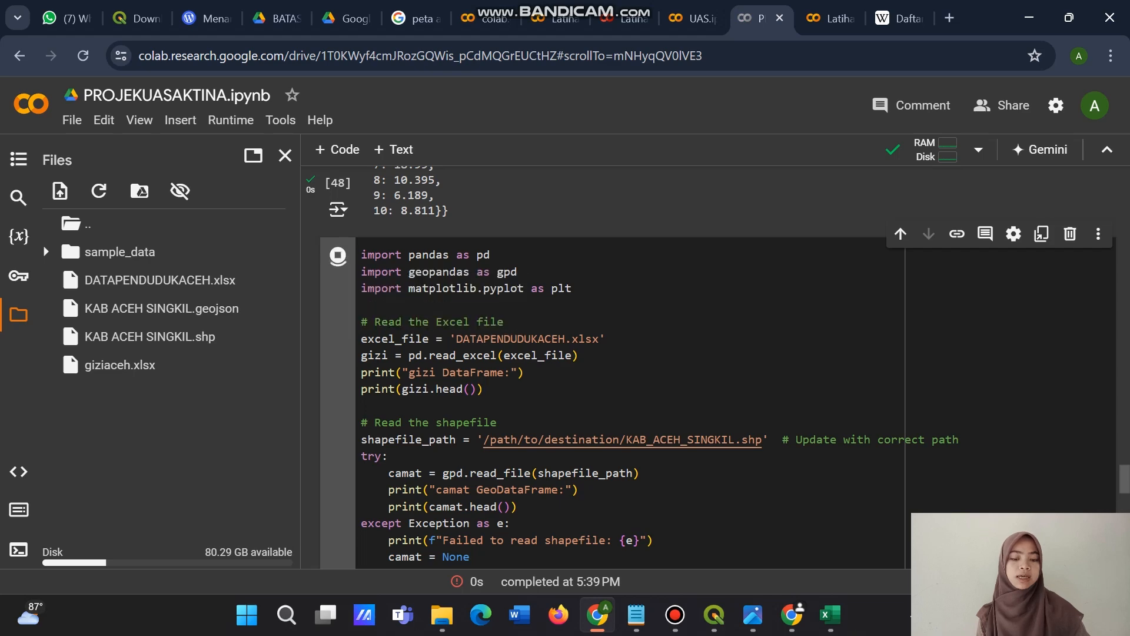
key("ctrl+Return")
scroll(648, 366, "down", 4)
scroll(648, 365, "down", 15)
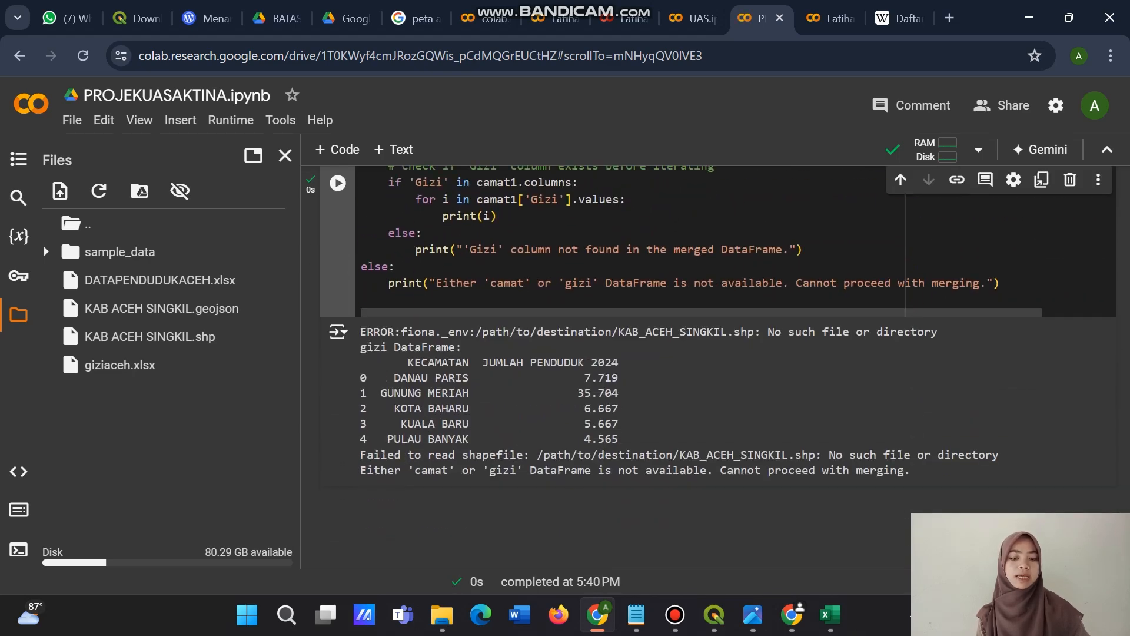
scroll(647, 365, "down", 3)
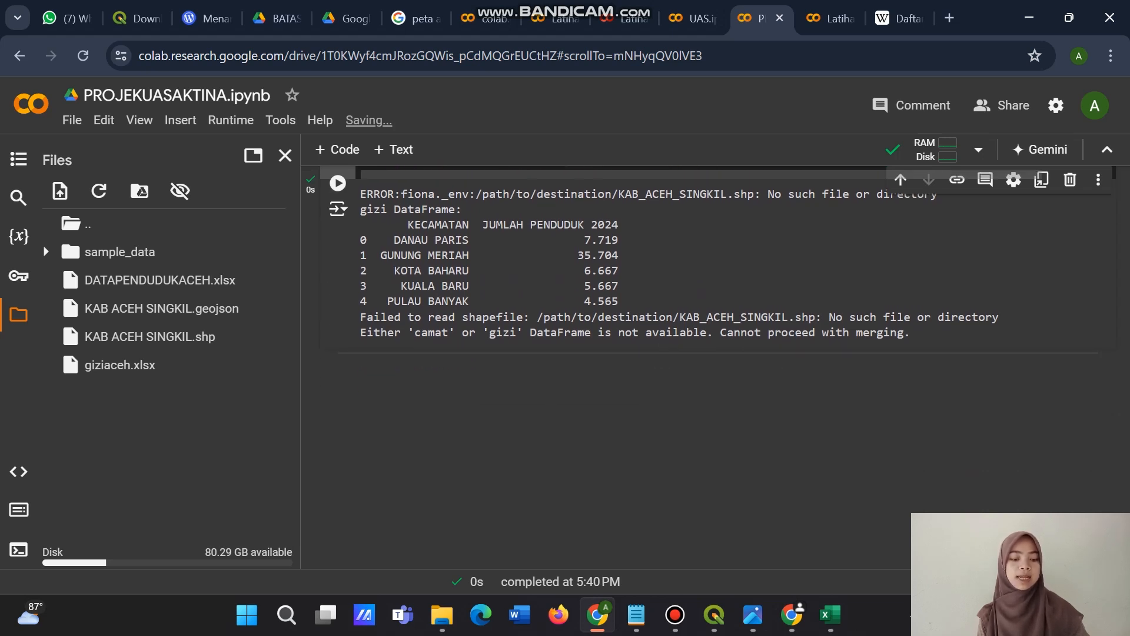
Add an empty code cell below the last output and check UAS.ipynb for further code before returning to PROJEKUASAKTINA.ipynb.
left_click(681, 353)
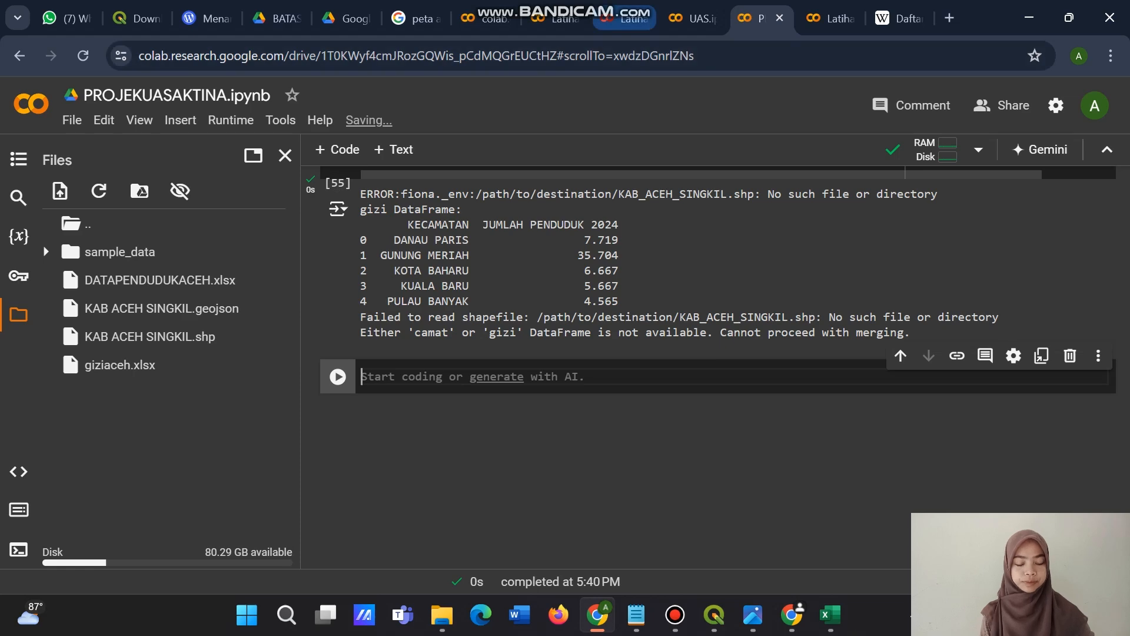
left_click(562, 18)
left_click(692, 18)
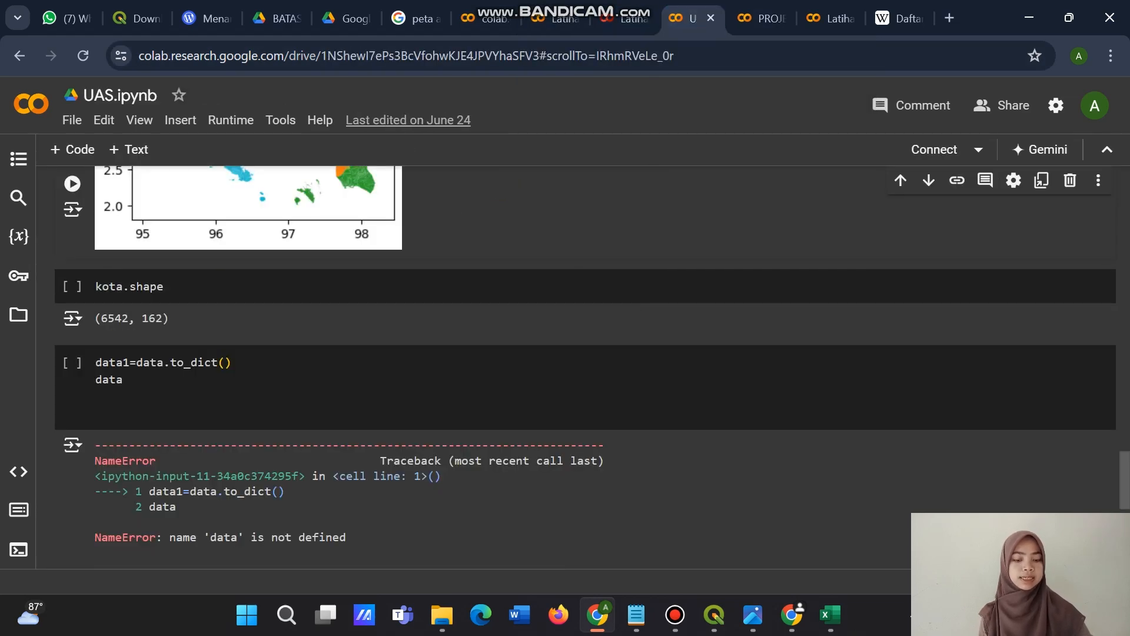
left_click(760, 18)
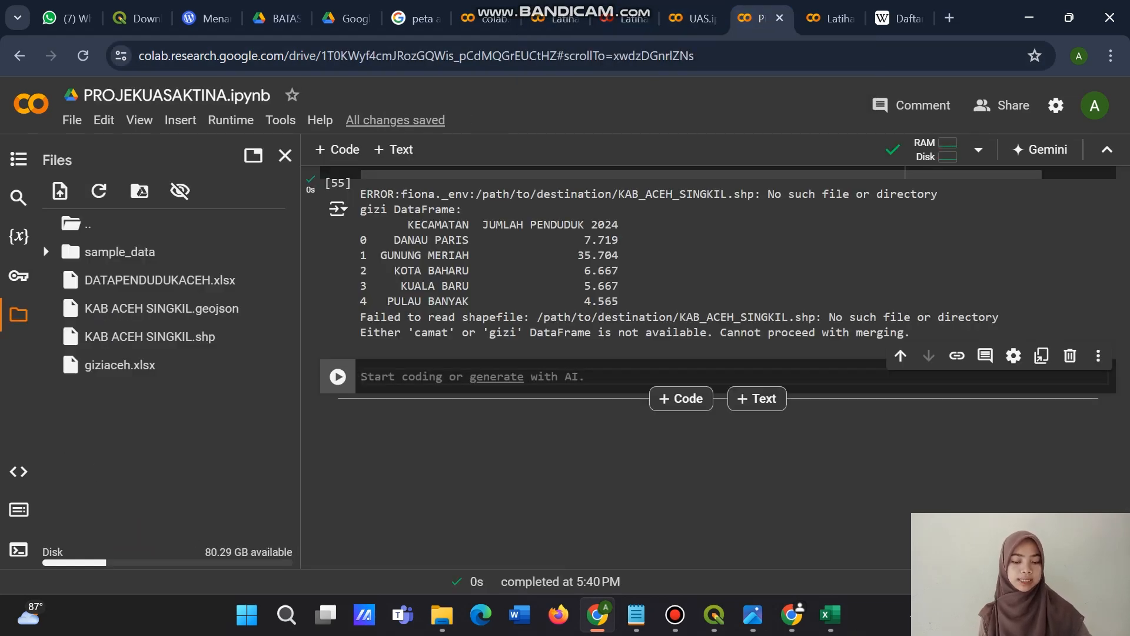
Review the notebook from its beginning: the matplotlib installation, geopandas imports, GeoJSON loading, head tables and the KAB_KOTA map.
scroll(673, 396, "up", 5)
scroll(673, 396, "up", 20)
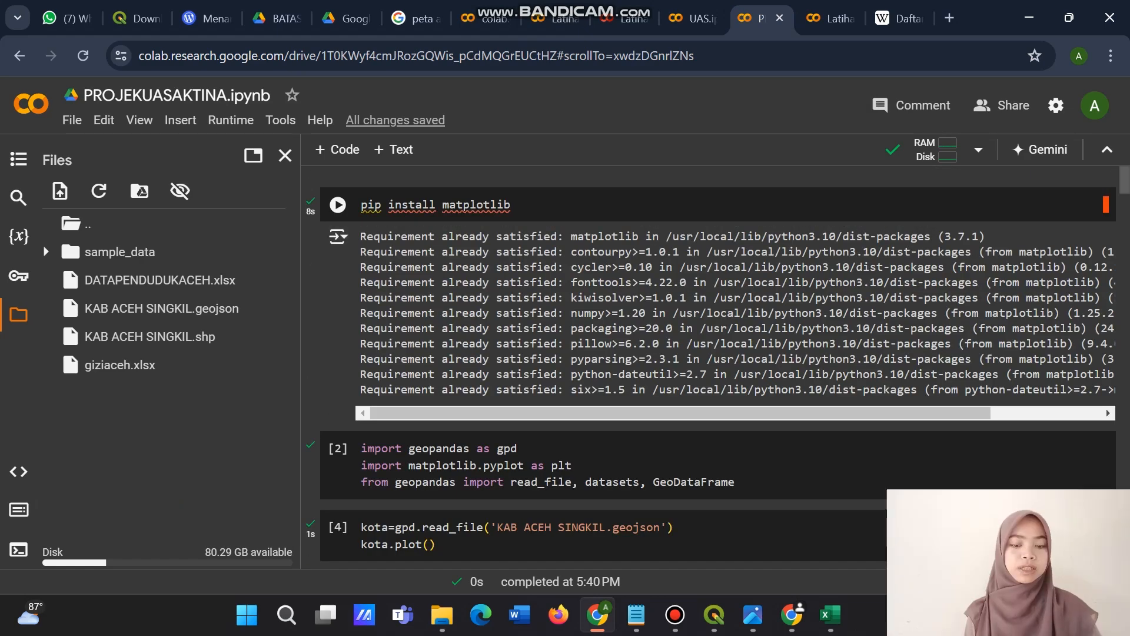
scroll(718, 368, "down", 5)
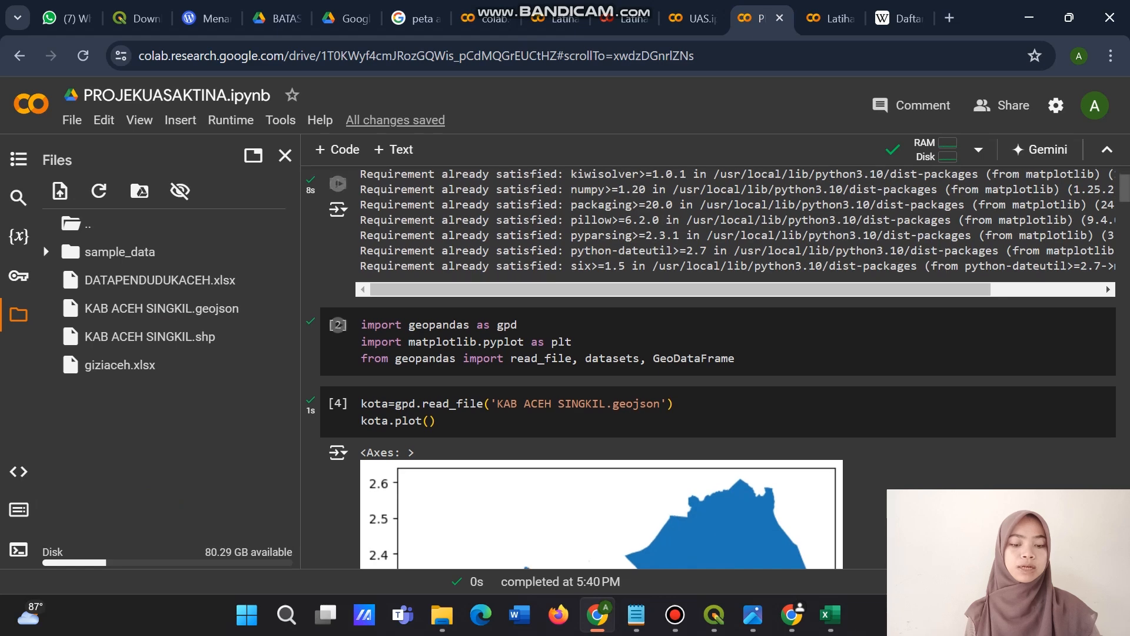
scroll(718, 368, "down", 2)
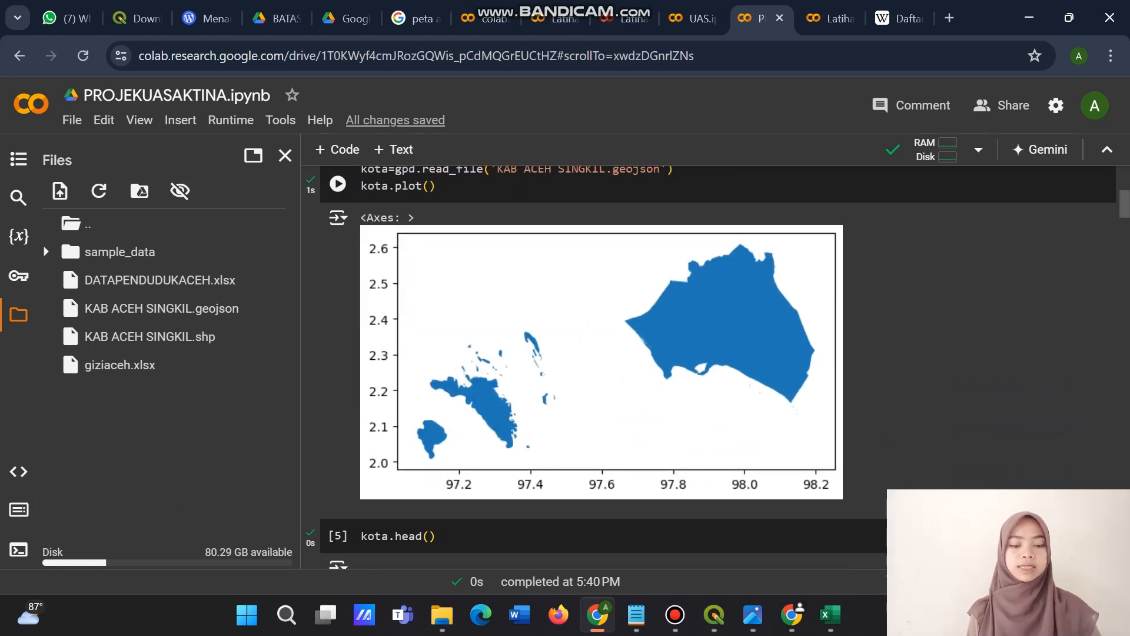
scroll(718, 368, "down", 4)
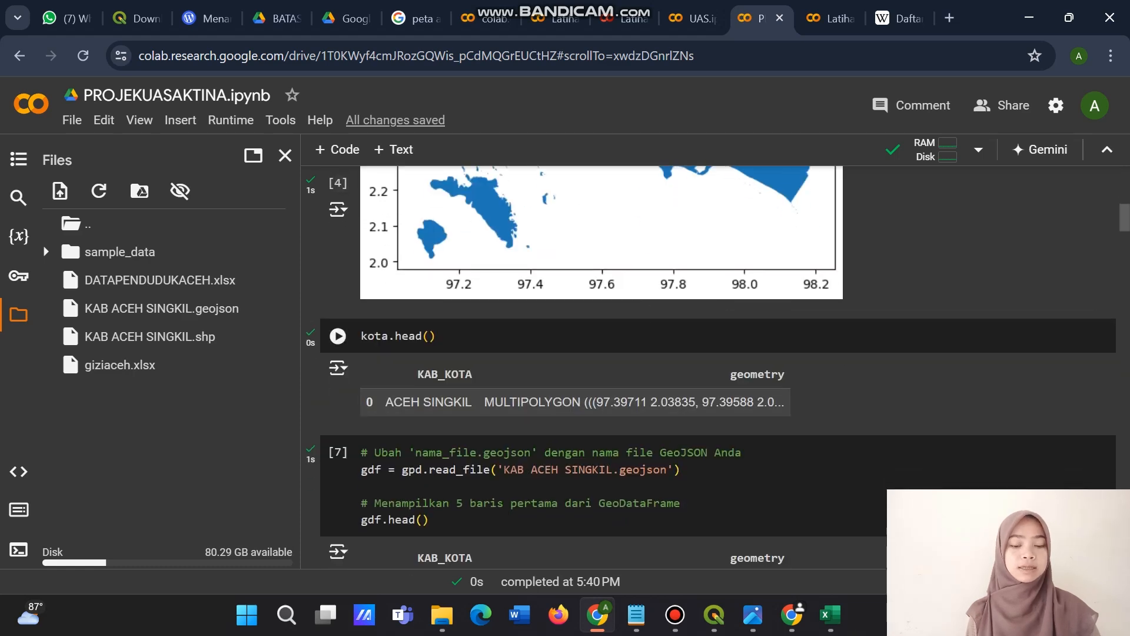
scroll(717, 368, "down", 3)
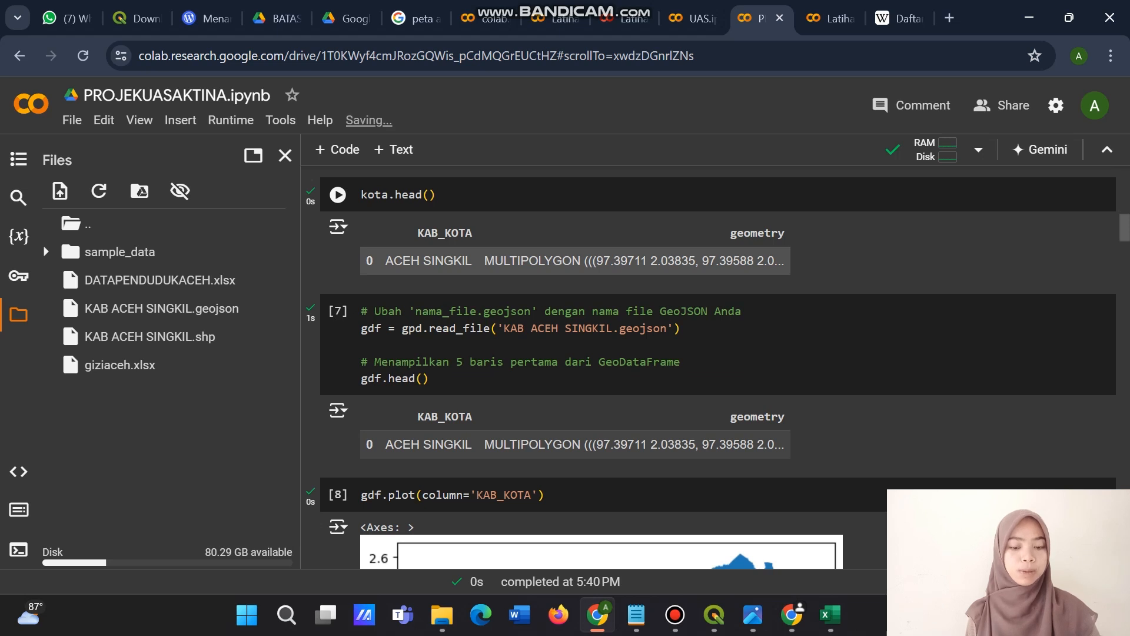
scroll(711, 367, "down", 3)
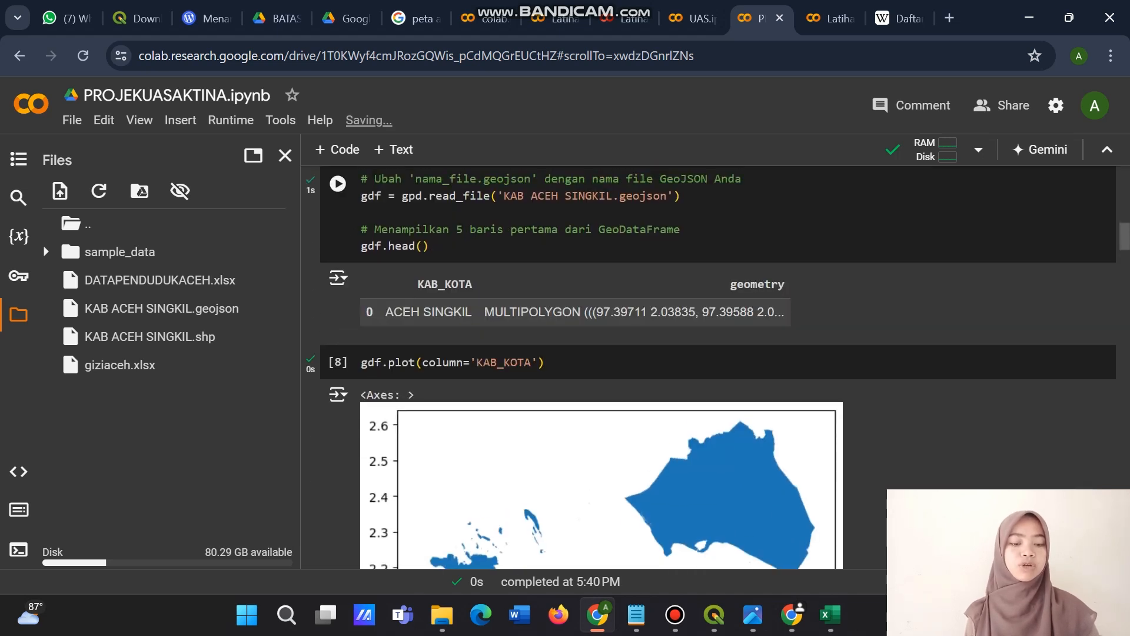
scroll(710, 367, "up", 2)
scroll(710, 367, "down", 6)
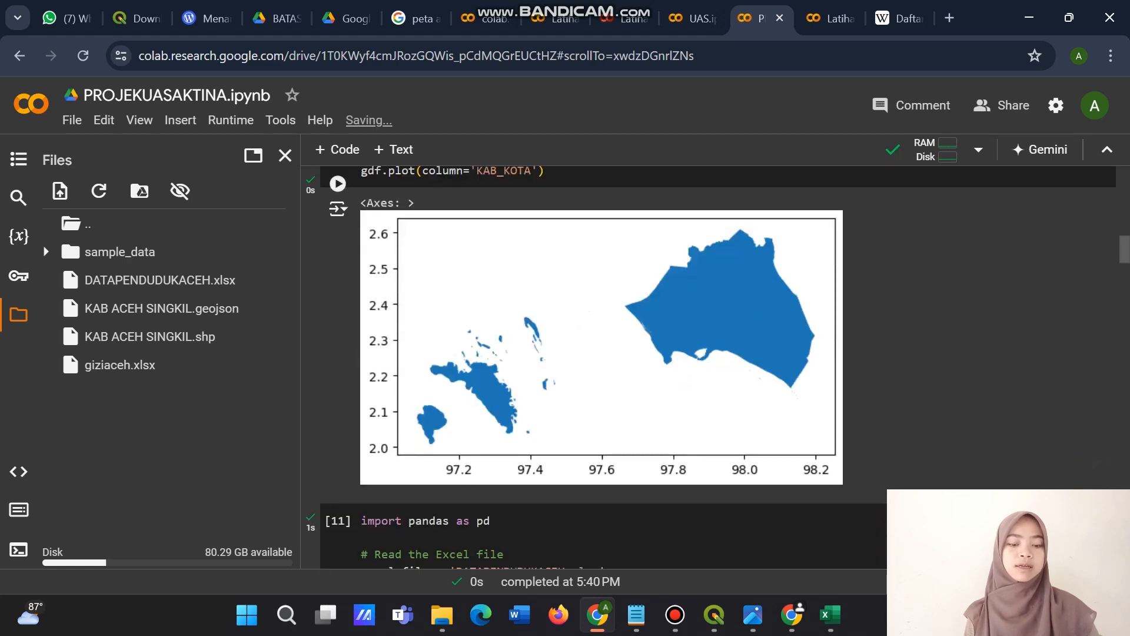
Review the cells that read DATAPENDUDUKACEH.xlsx and giziaceh.xlsx, together with their head tables of population and Gizi values.
scroll(711, 368, "down", 7)
scroll(711, 368, "up", 1)
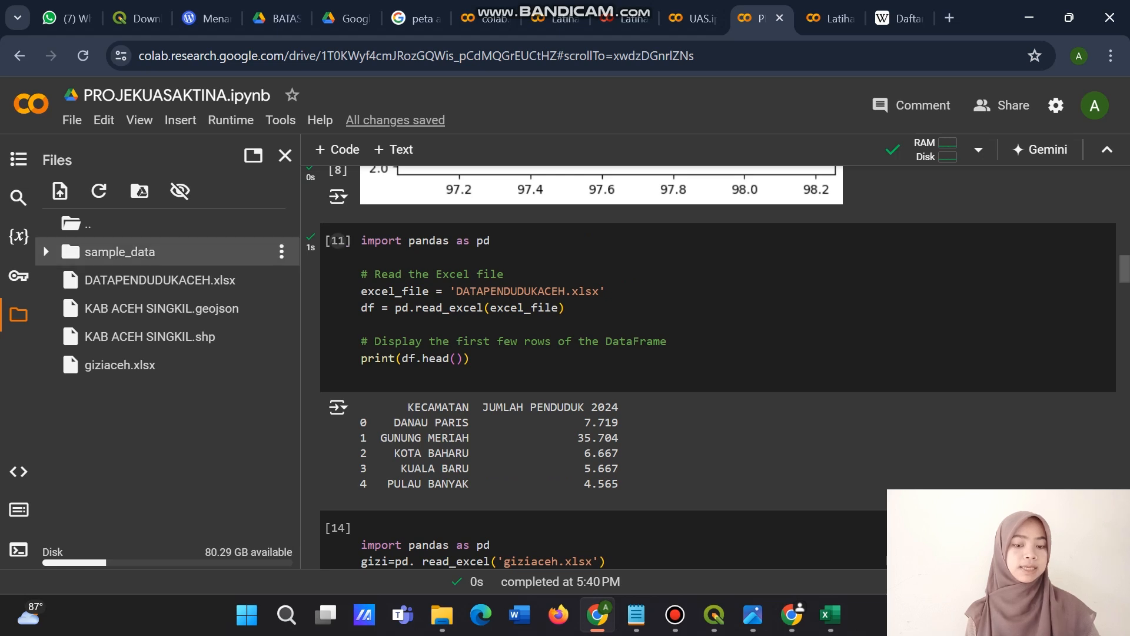
scroll(719, 365, "down", 2)
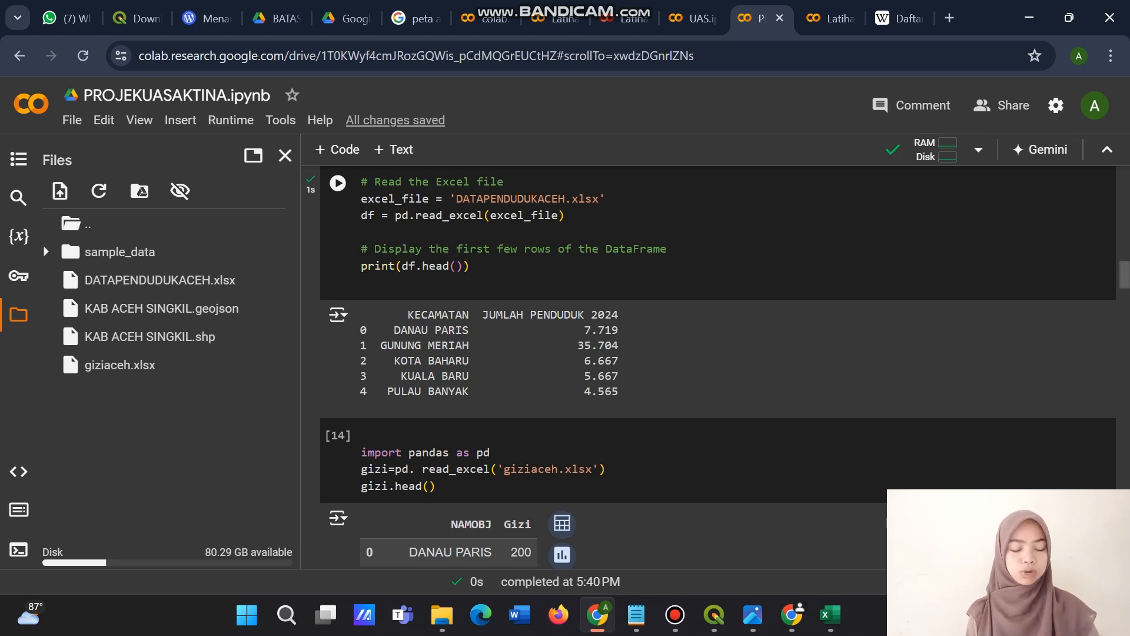
scroll(718, 365, "down", 1)
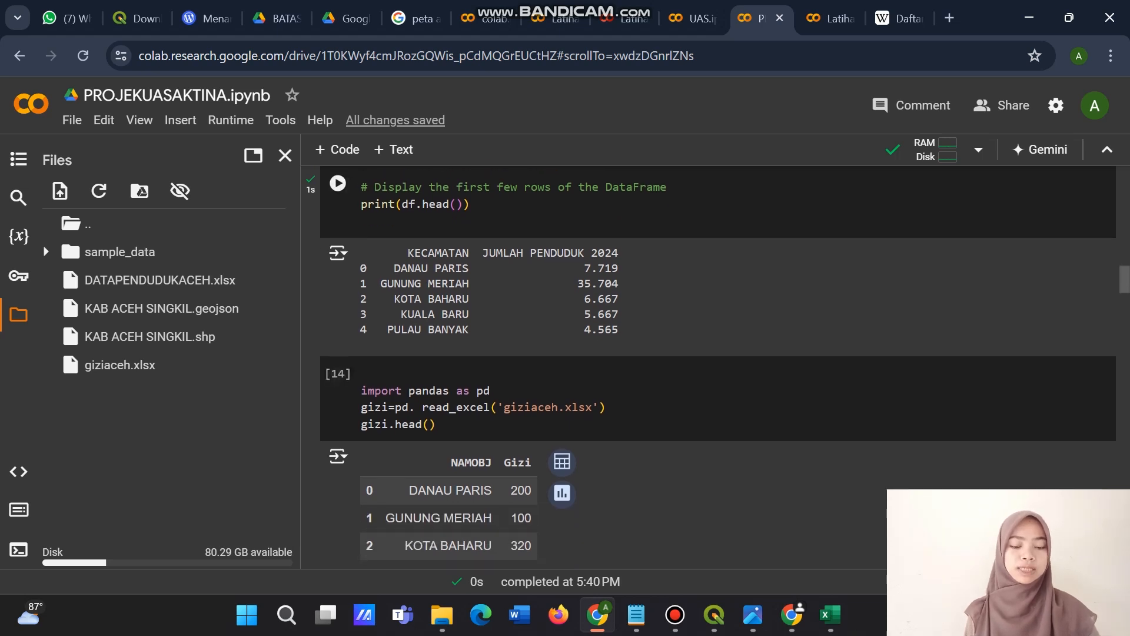
scroll(718, 365, "down", 3)
scroll(718, 365, "up", 1)
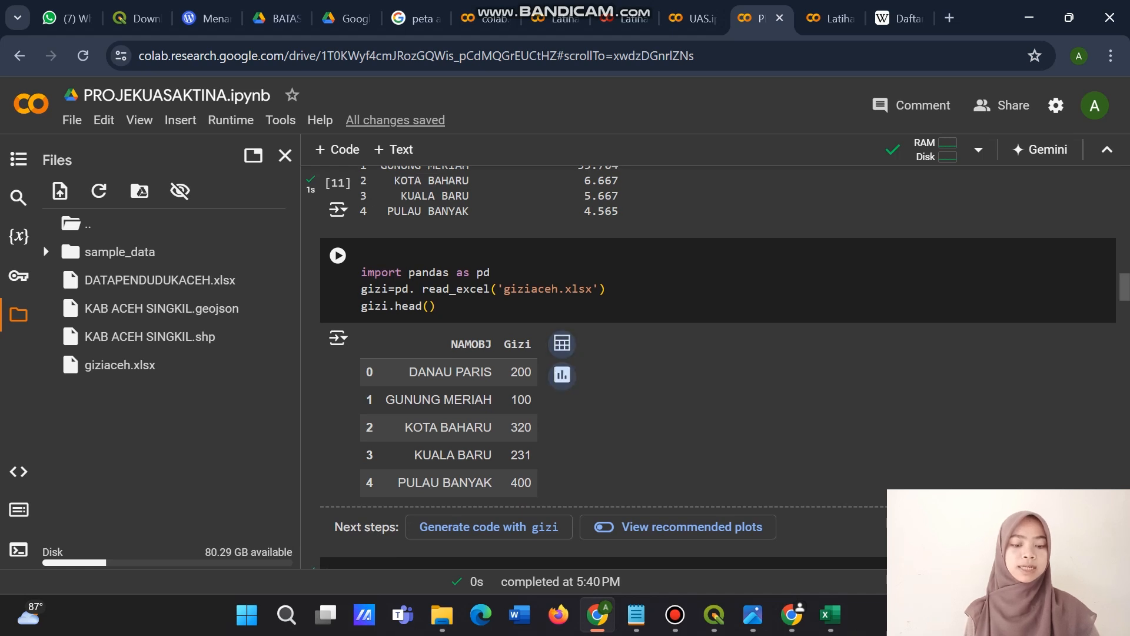
scroll(719, 365, "down", 3)
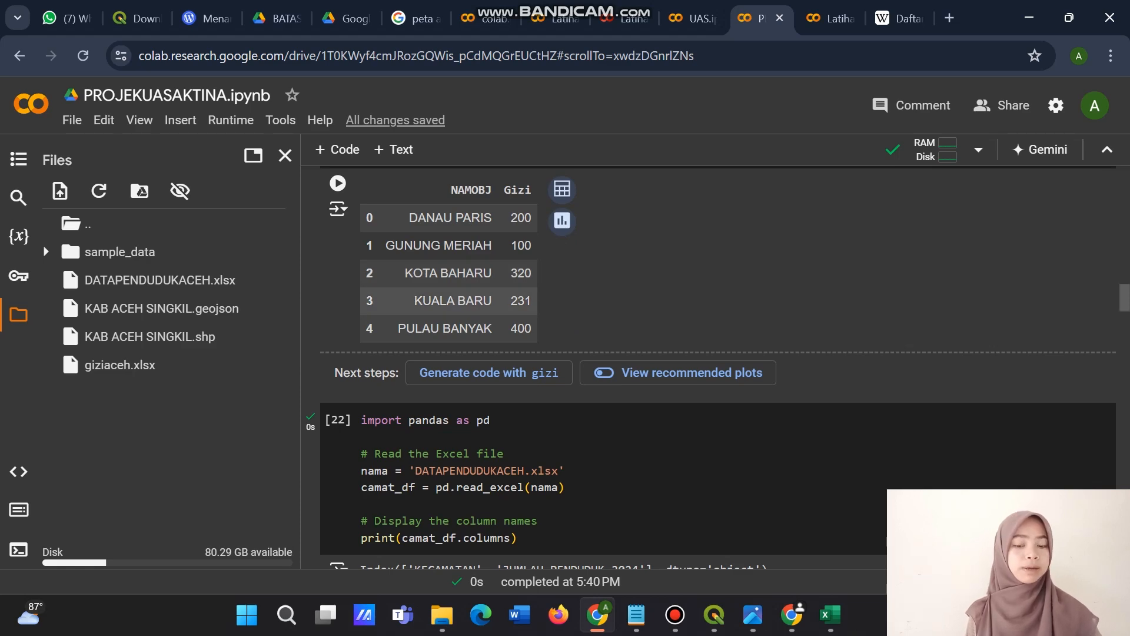
Review the camat_df, camat and gizi loading cells and the cells that print the columns of camat and gizi.
scroll(447, 318, "down", 3)
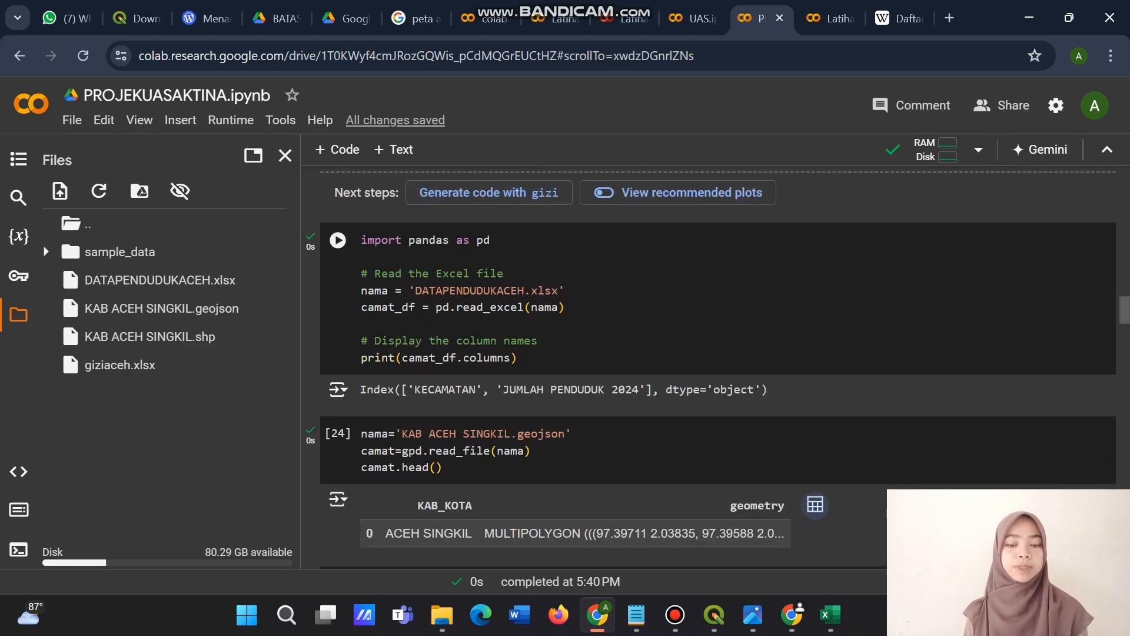
scroll(719, 365, "down", 3)
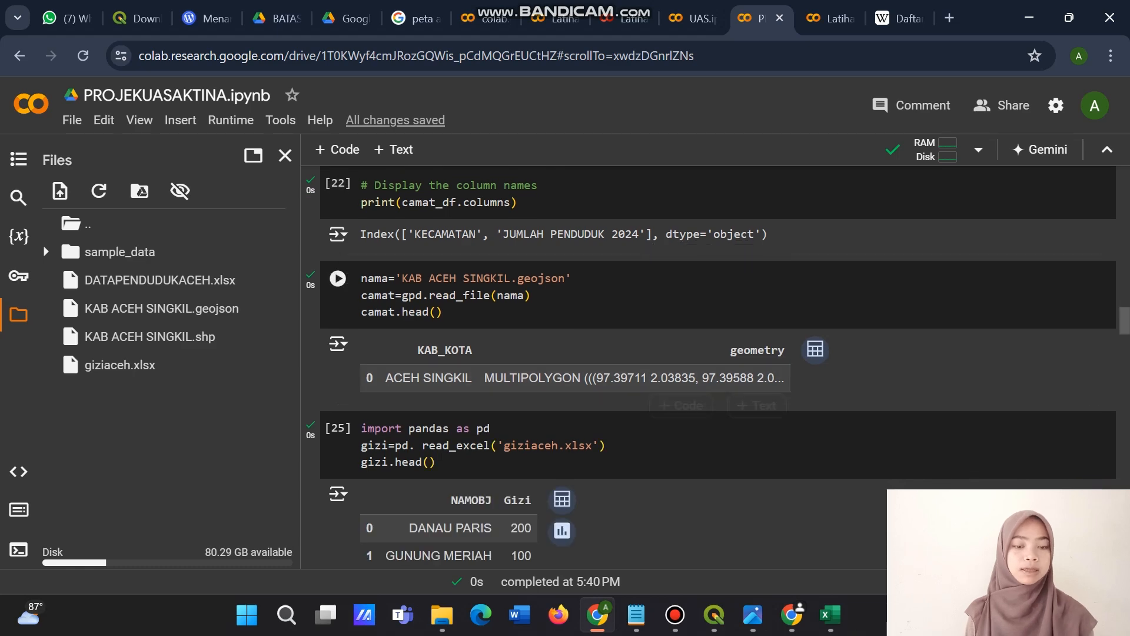
scroll(718, 367, "down", 4)
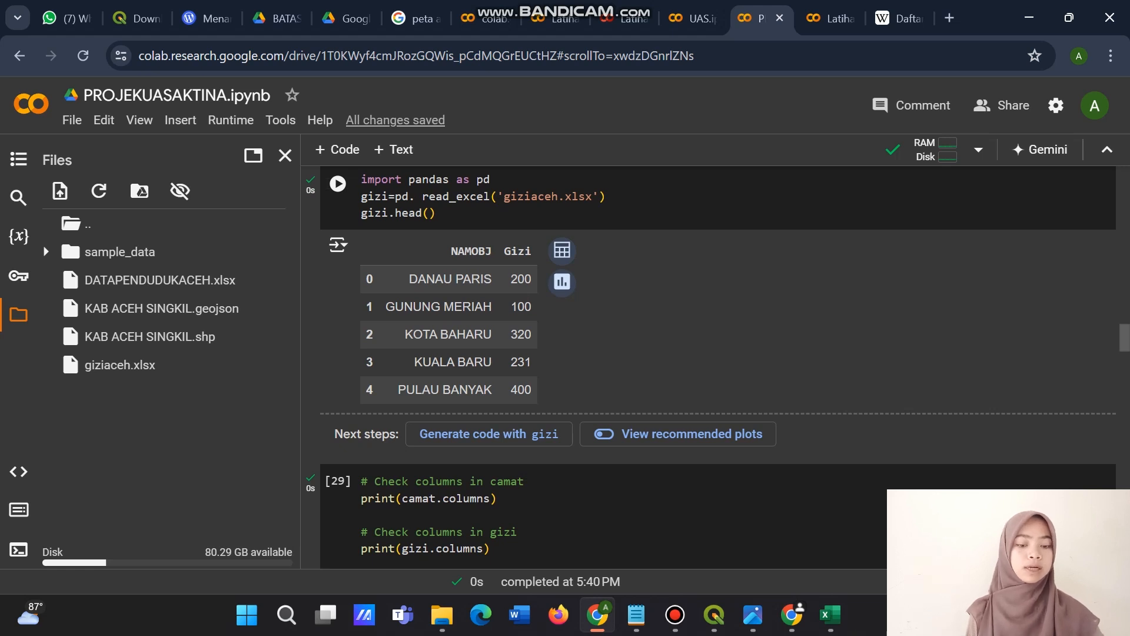
scroll(719, 368, "down", 1)
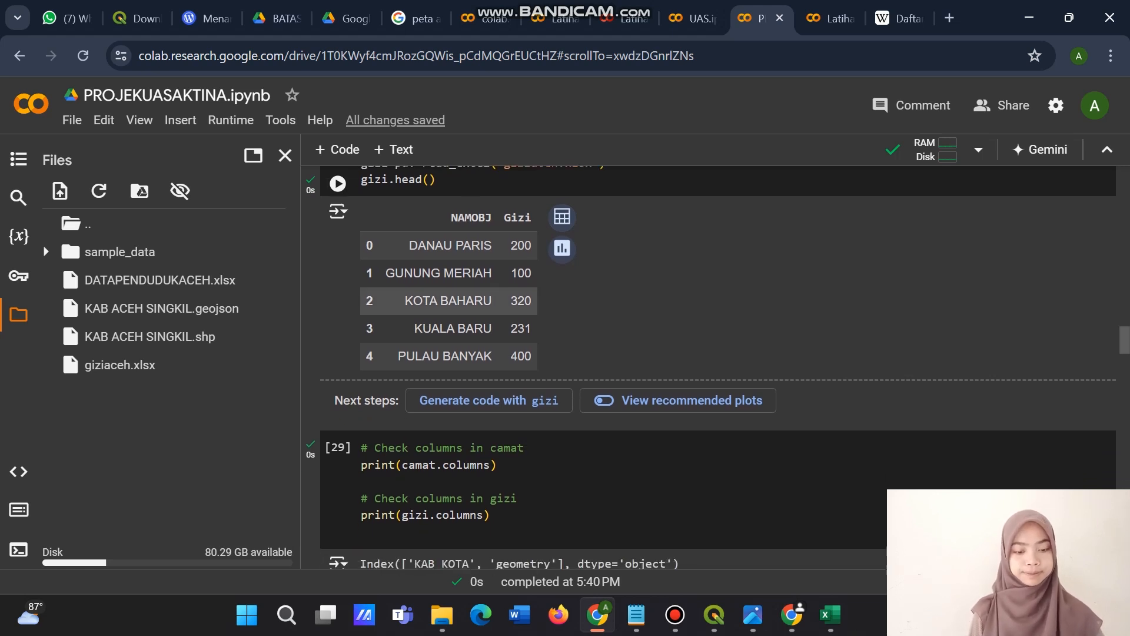
scroll(718, 367, "down", 4)
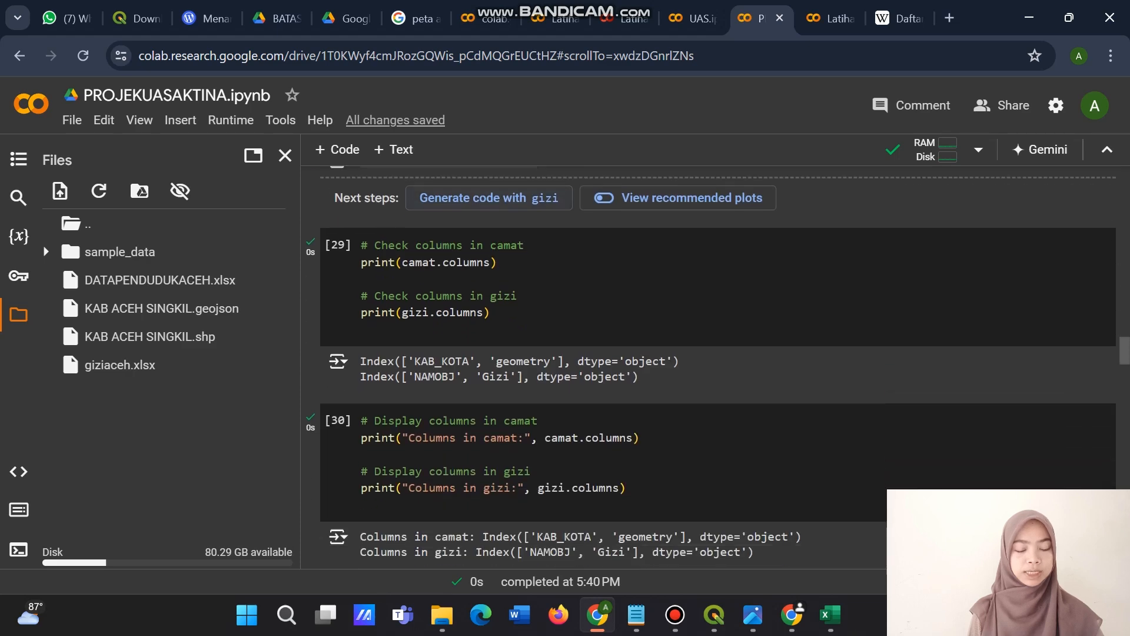
scroll(719, 367, "down", 3)
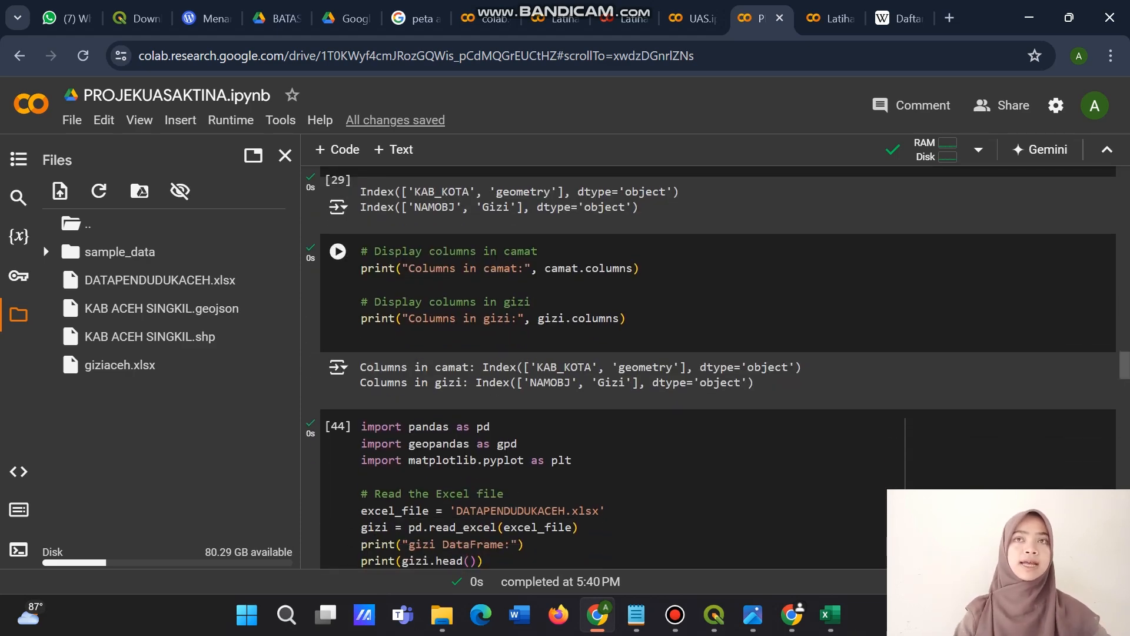
Examine the 'NAMOBJ' merge cells, gizi1 dictionary and final output down to the empty cell, and return to the KAB_KOTA map.
scroll(718, 368, "down", 1)
scroll(718, 367, "down", 10)
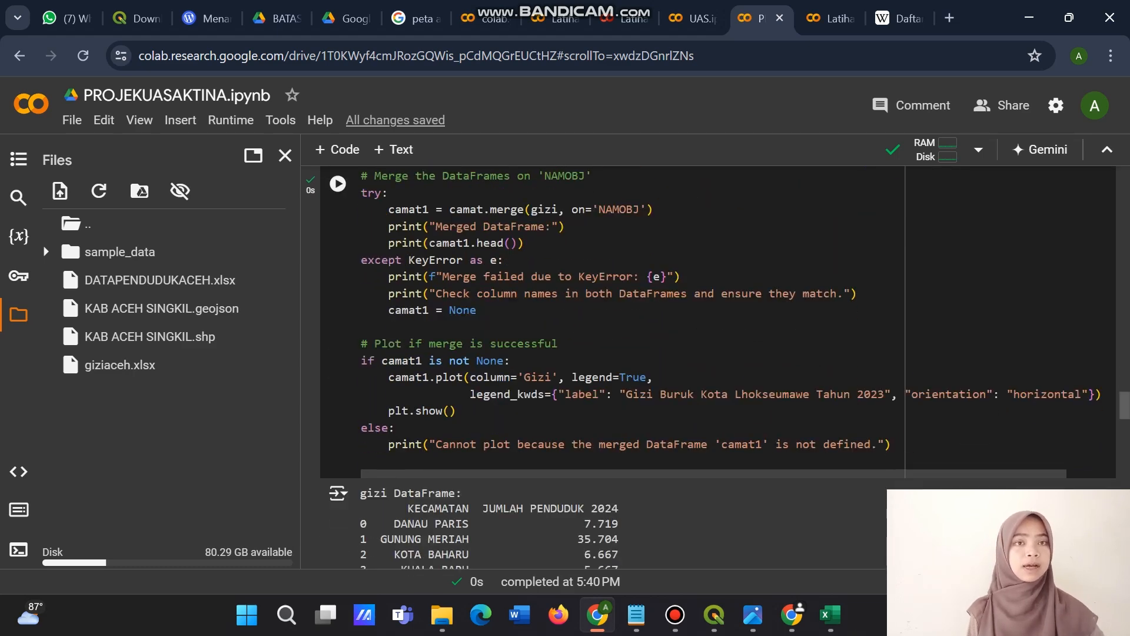
scroll(718, 367, "down", 3)
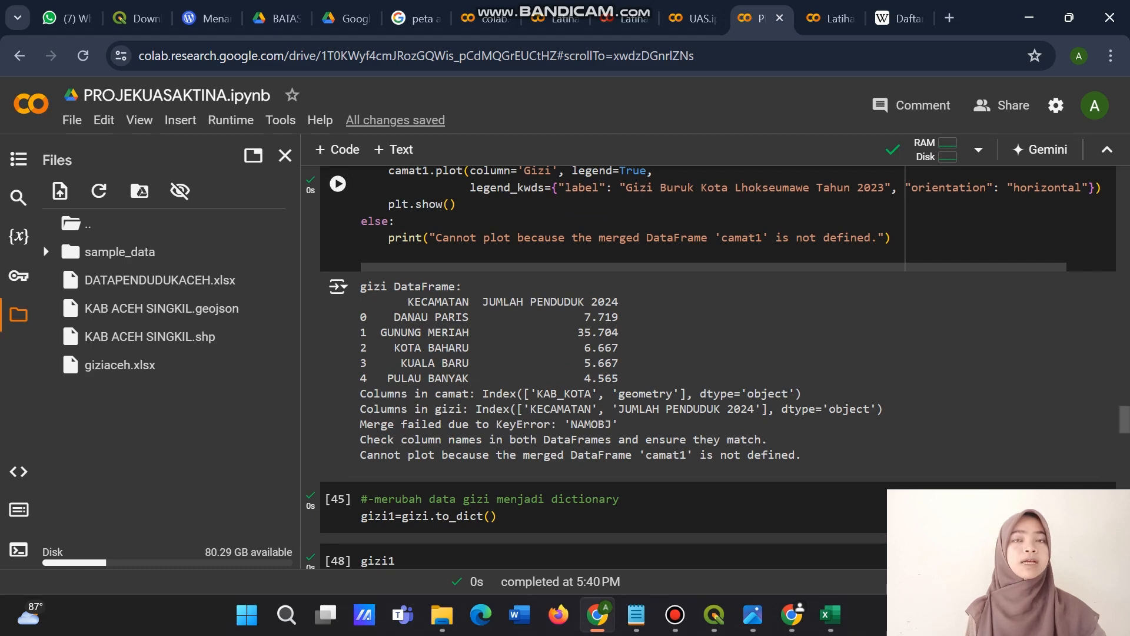
scroll(718, 367, "down", 6)
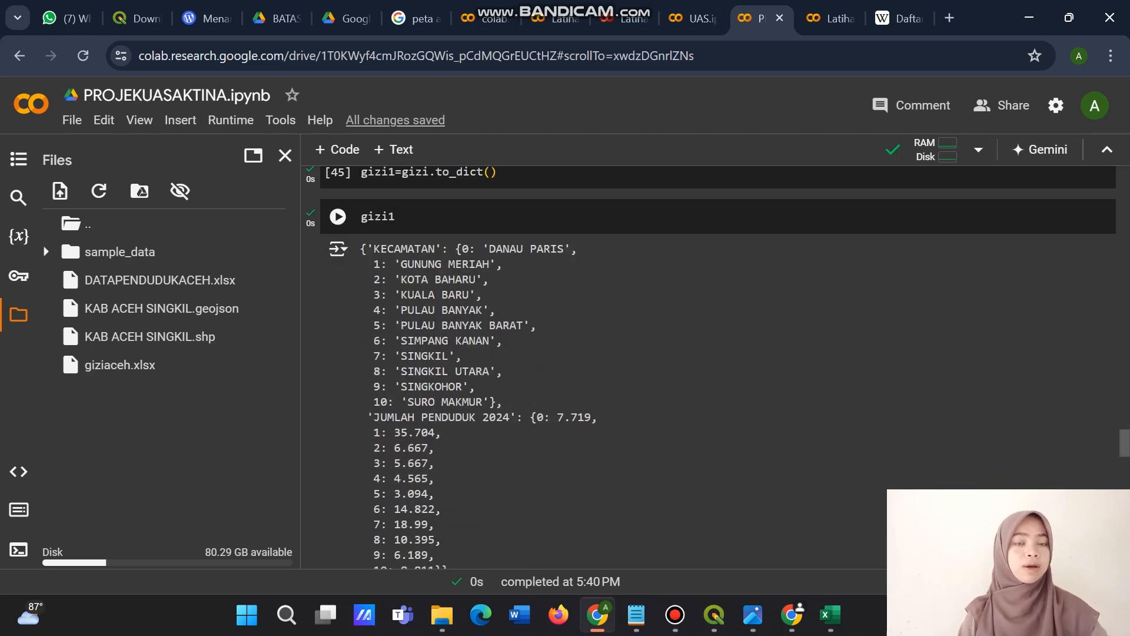
scroll(718, 367, "up", 1)
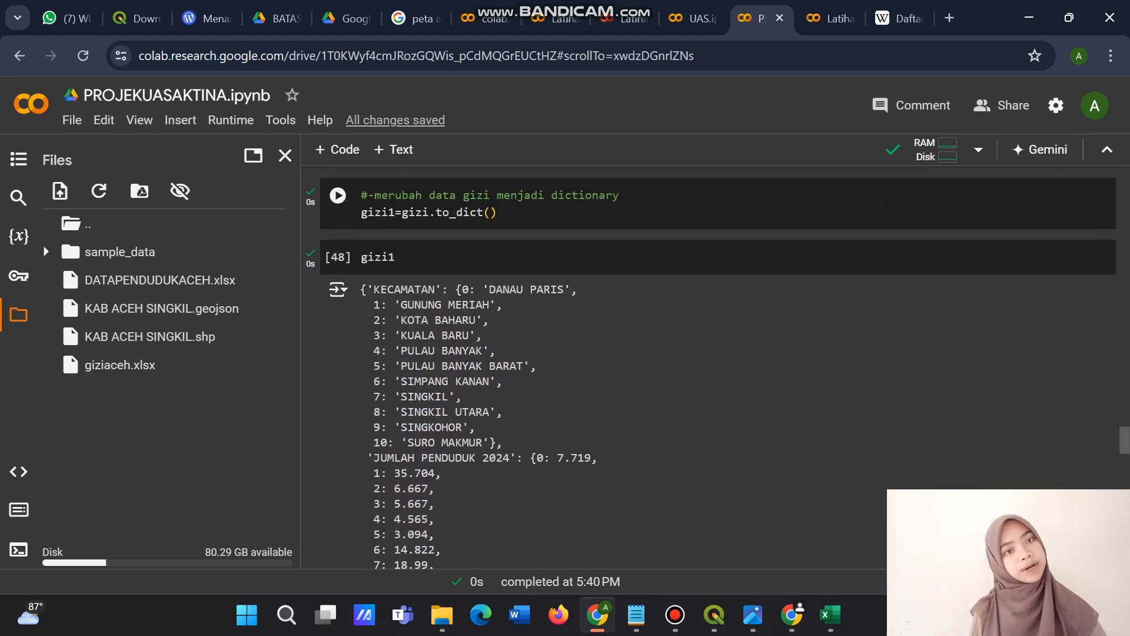
scroll(718, 368, "down", 5)
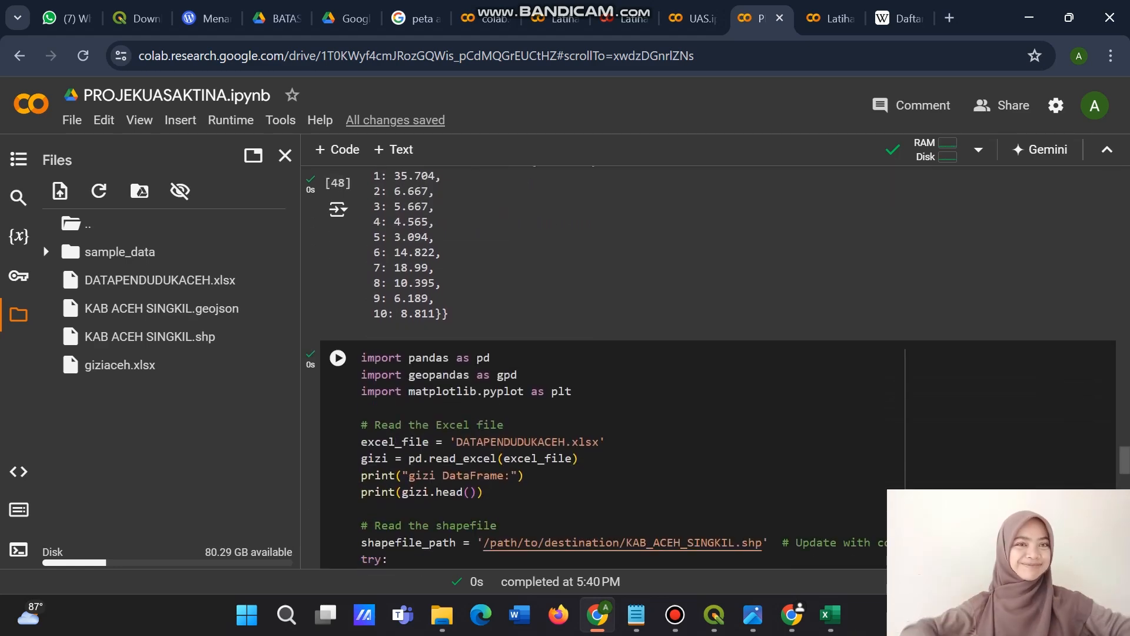
scroll(718, 368, "down", 12)
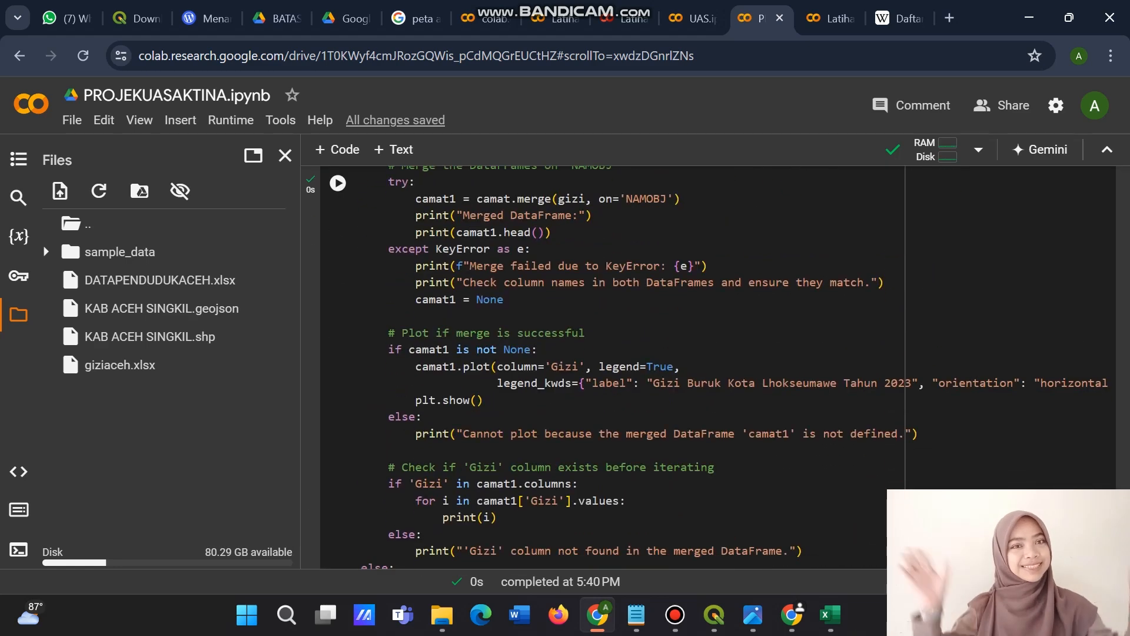
scroll(719, 367, "down", 9)
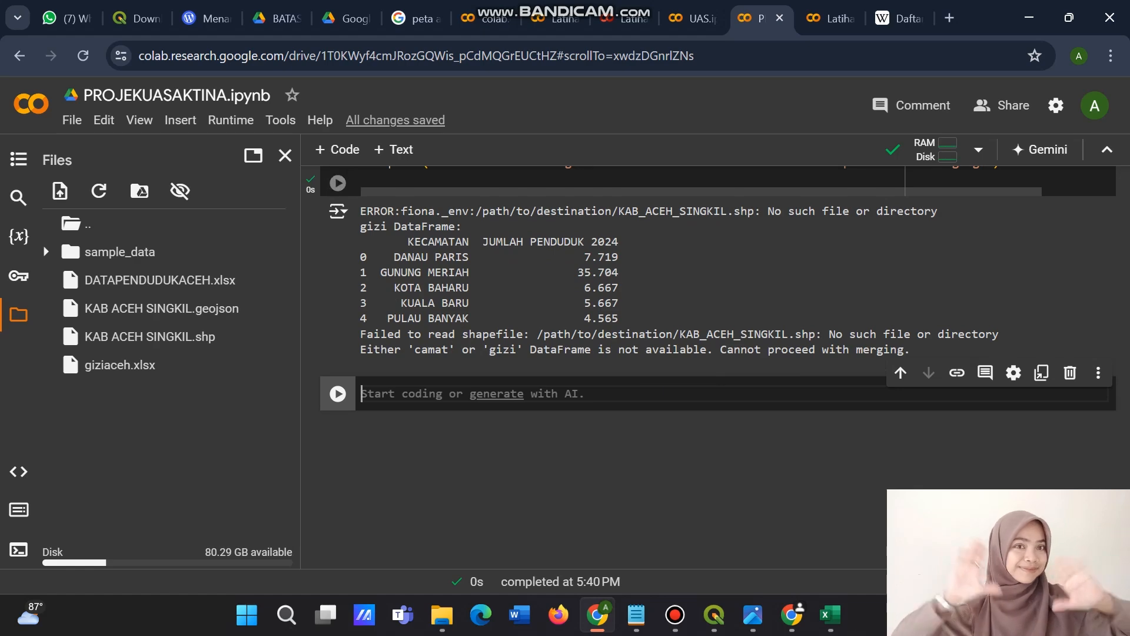
scroll(719, 368, "up", 20)
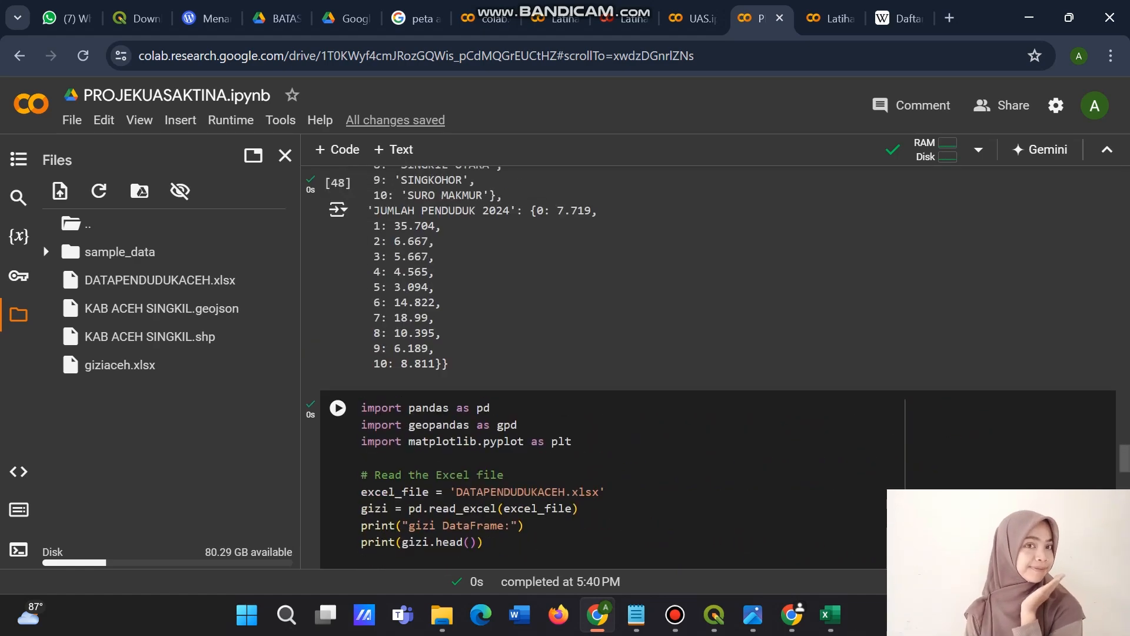
scroll(719, 367, "up", 20)
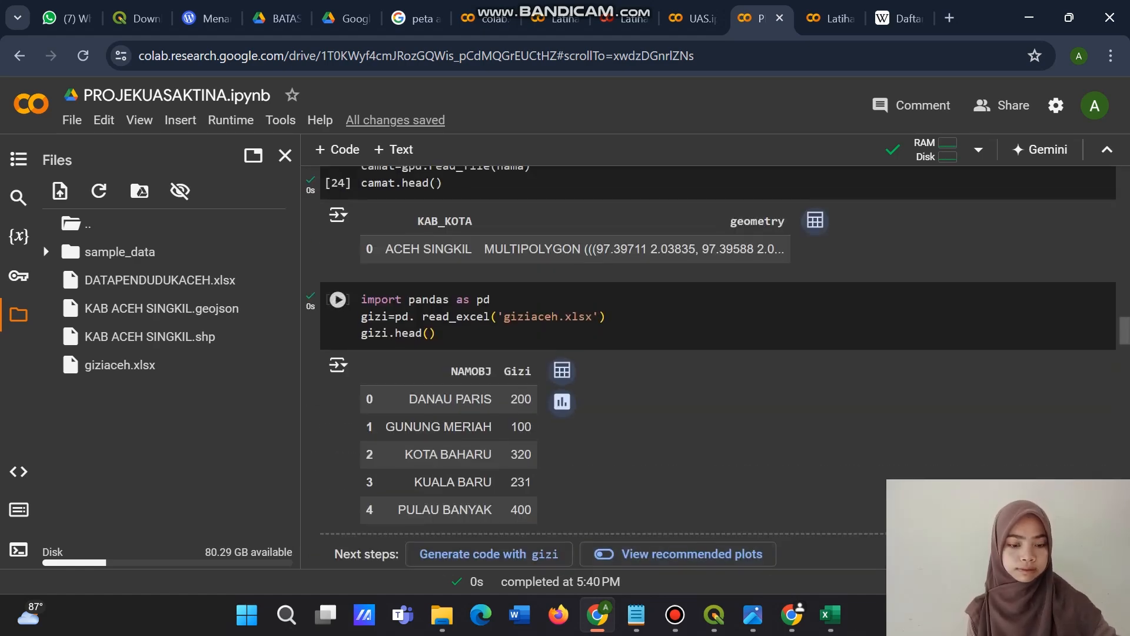
scroll(718, 367, "up", 20)
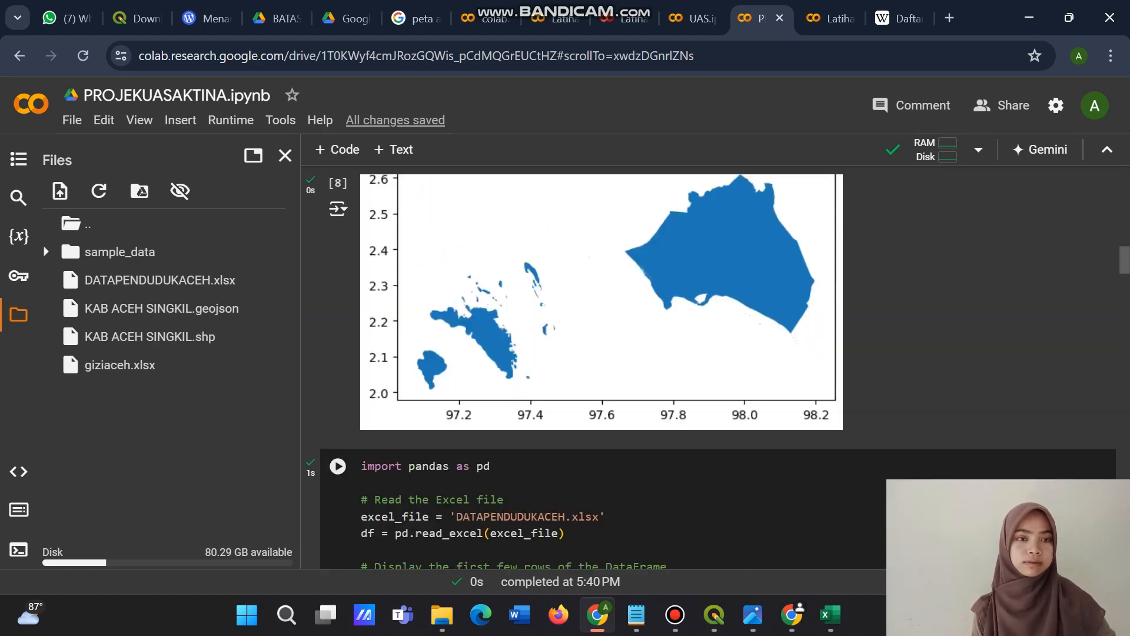